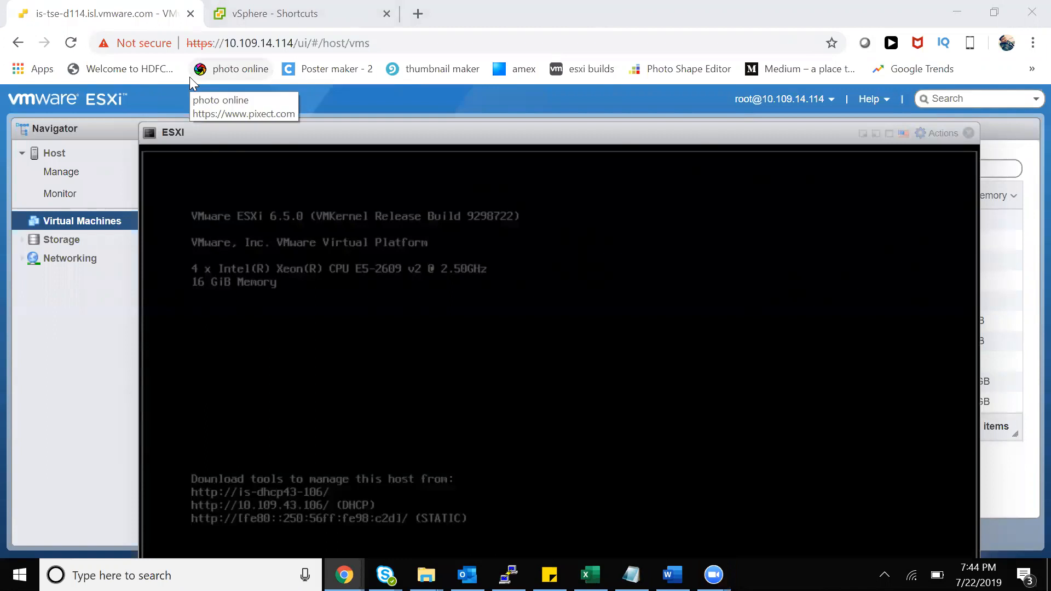
Reposition the nested ESXi console window, then switch to the vSphere Shortcuts page
drag(295, 135, 254, 114)
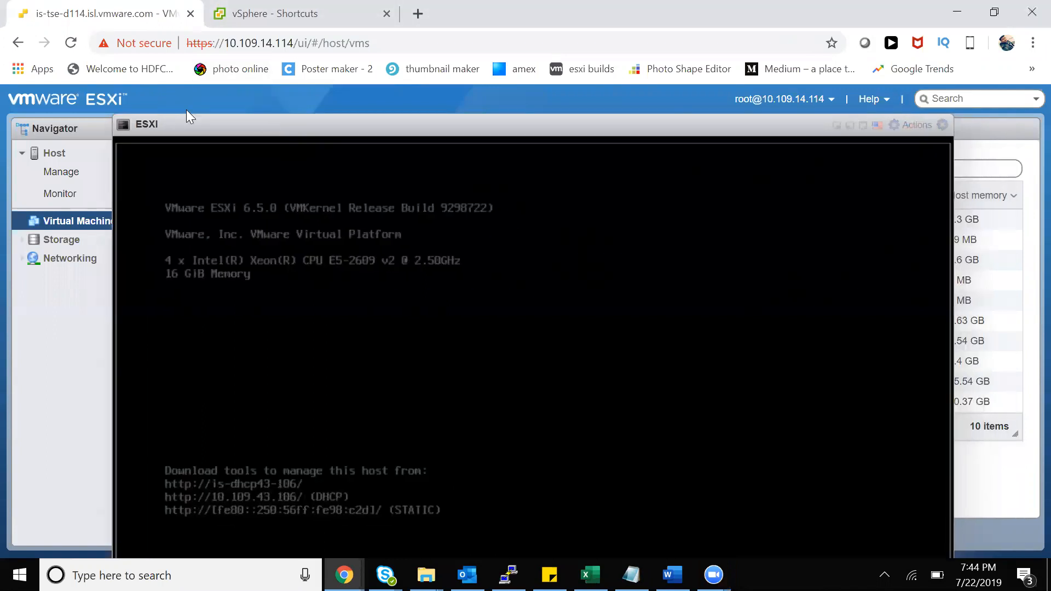
drag(187, 116, 194, 116)
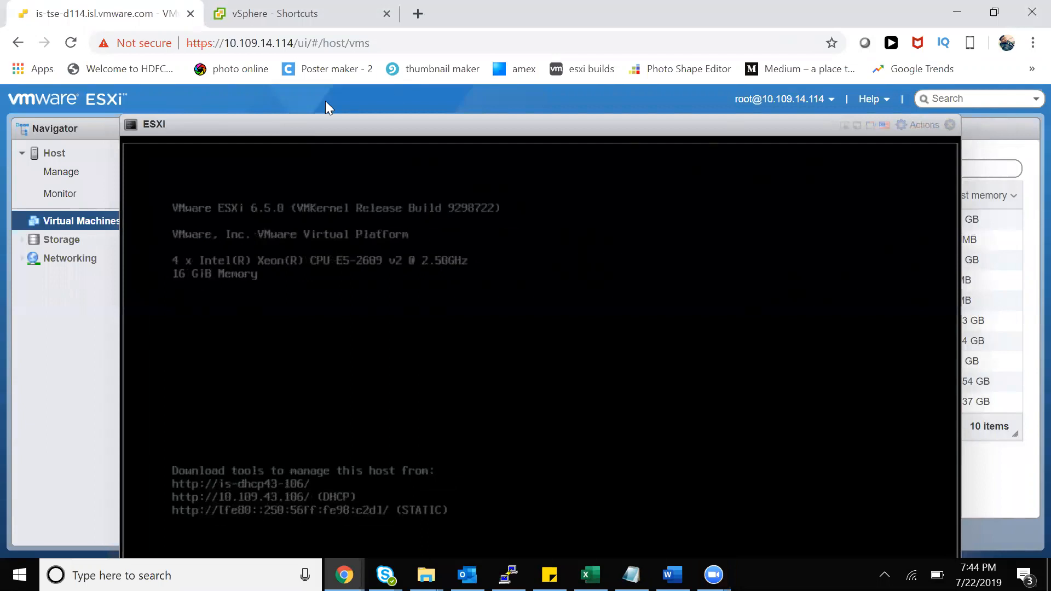
drag(323, 127, 311, 121)
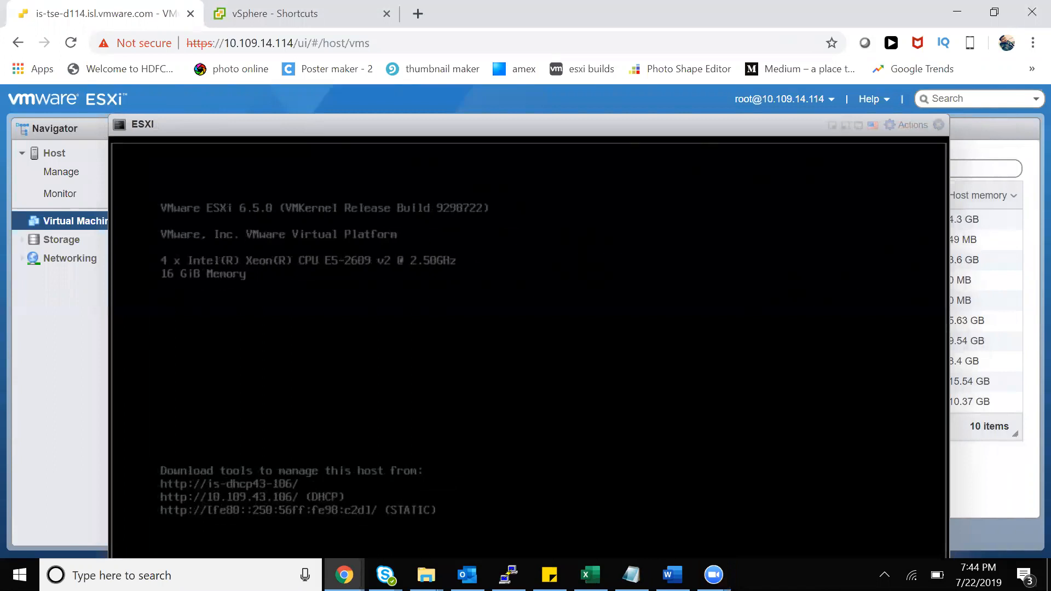
click(262, 17)
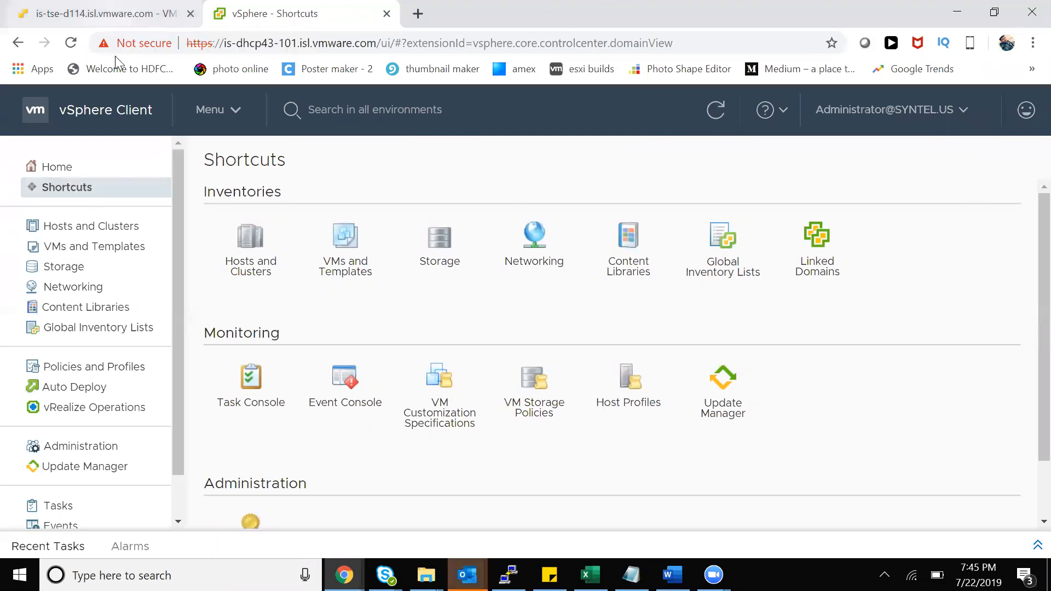
Bring up the Outlook reminder window and minimize it to uncover the page
click(466, 575)
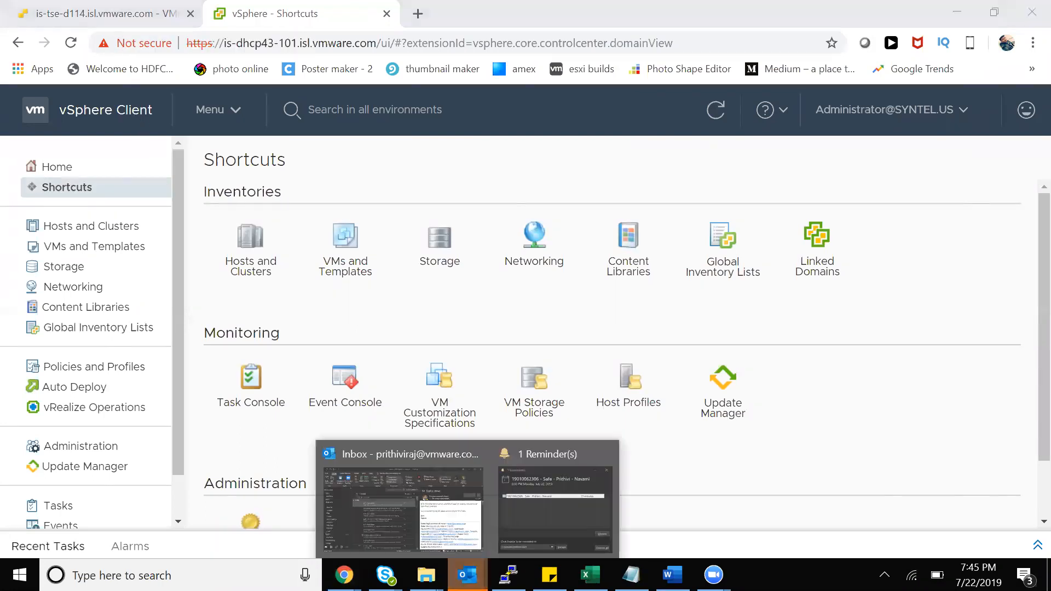
click(539, 508)
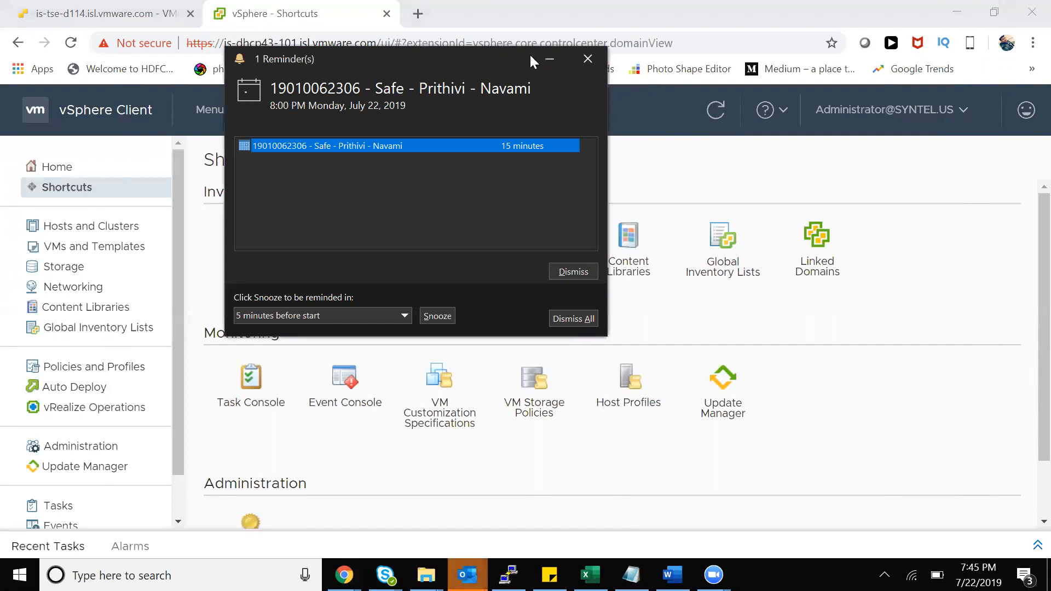
click(548, 59)
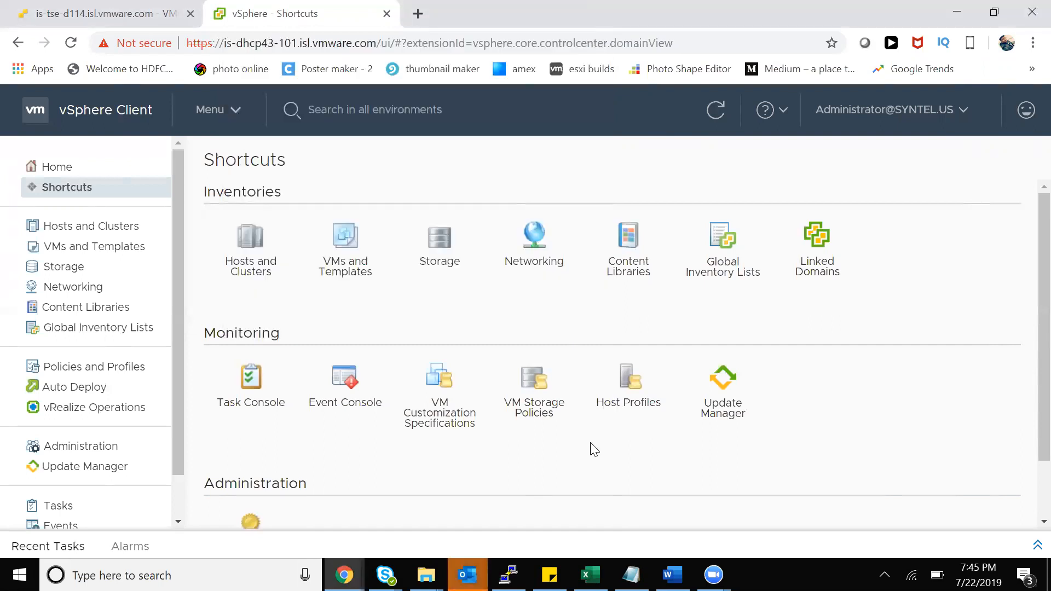
click(713, 575)
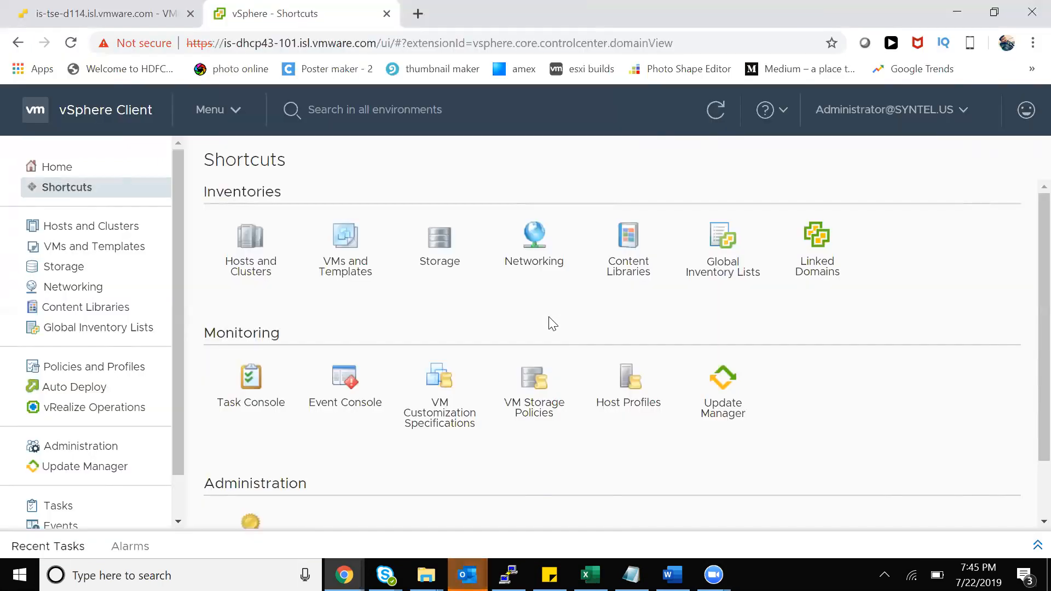
Return to the vSphere Shortcuts tab and log out from the Administrator account menu
click(41, 12)
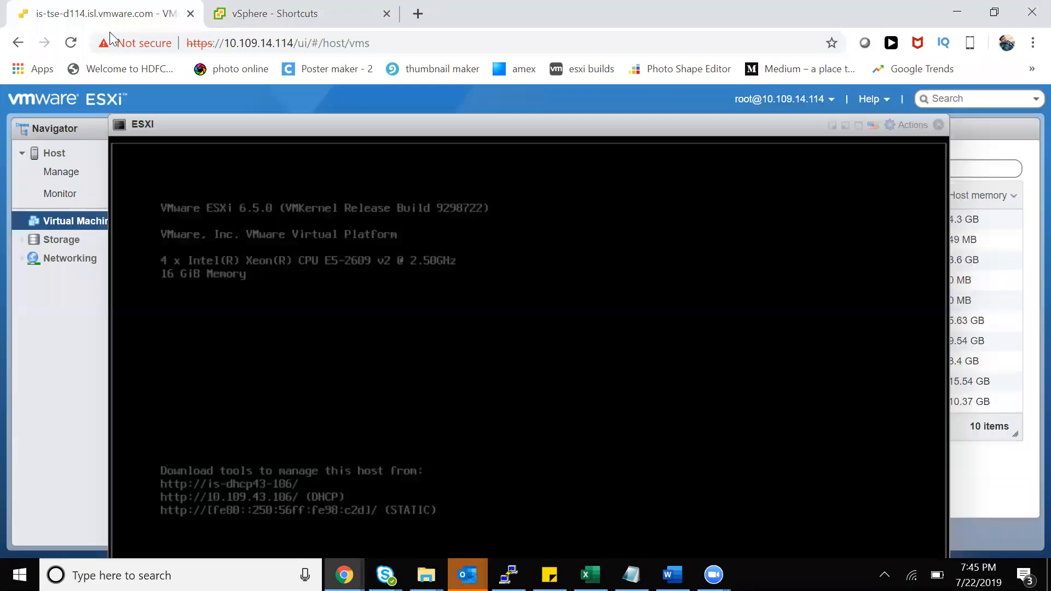
click(235, 14)
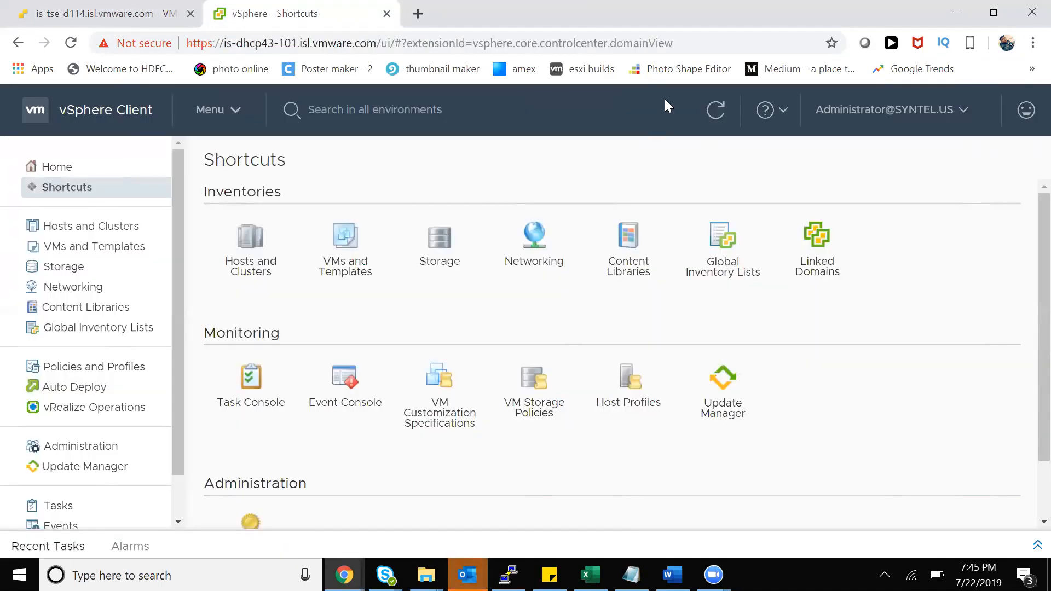
click(892, 112)
click(862, 259)
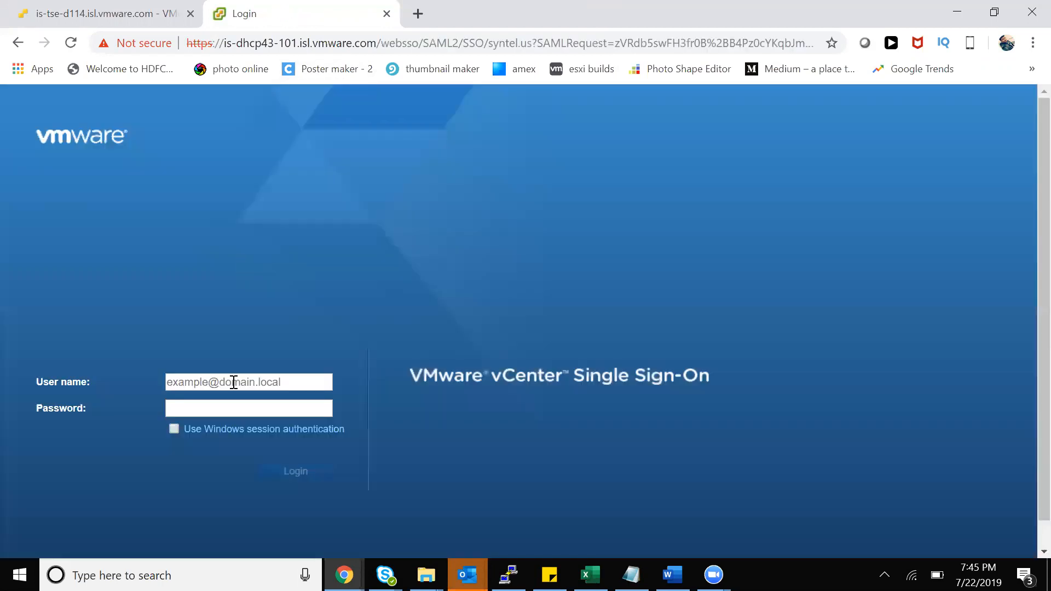
Enter the administrator user name, replacing the vsphere.local domain with the company domain
click(234, 381)
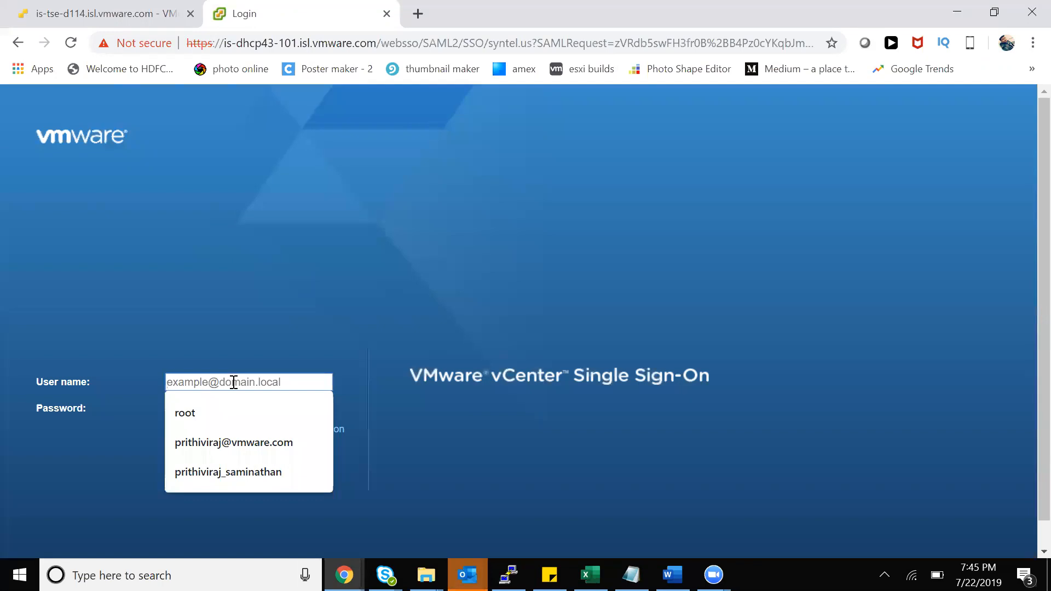
text(administra)
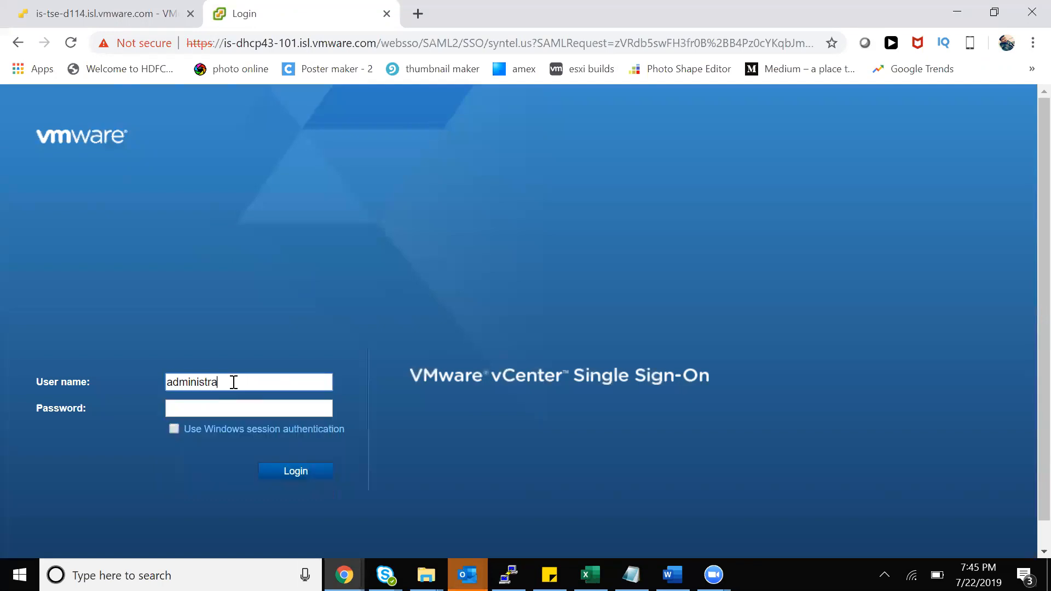
text(tor@vsphere.local)
key(BackSpace)
key(BackSpace)
key(BackSpace)
key(BackSpace)
key(BackSpace)
key(BackSpace)
key(BackSpace)
key(BackSpace)
key(Delete)
key(Delete)
key(Delete)
key(Delete)
key(Delete)
text(vsphere.local)
key(ctrl+a)
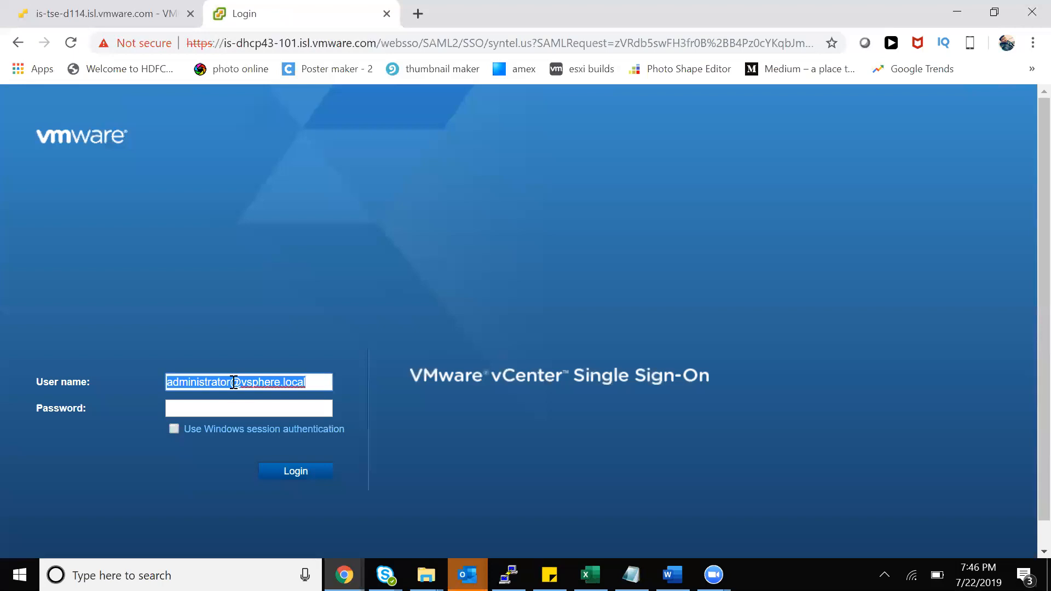
click(234, 382)
double_click(300, 377)
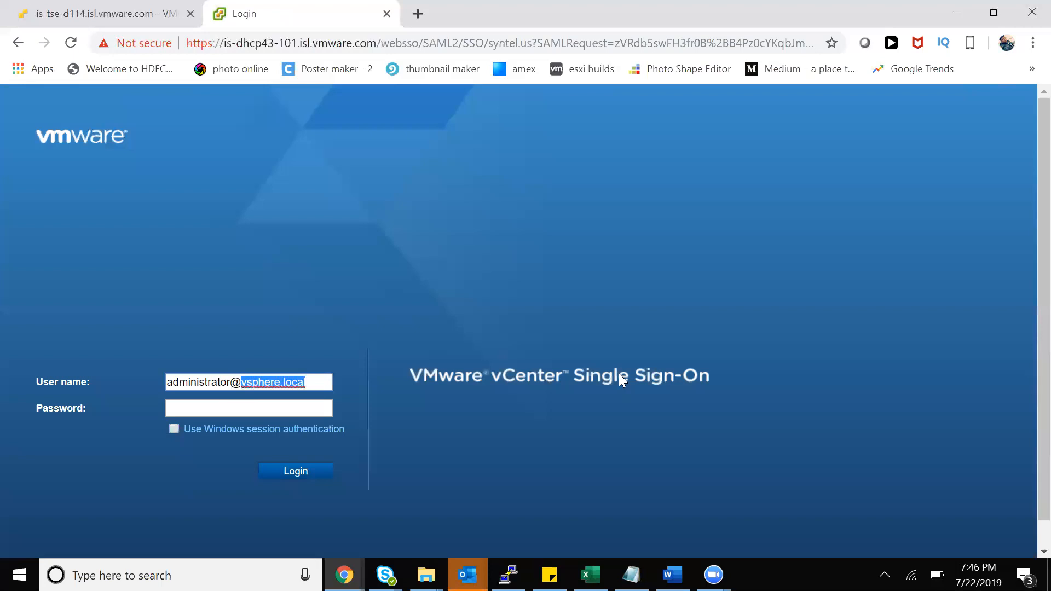
key(BackSpace)
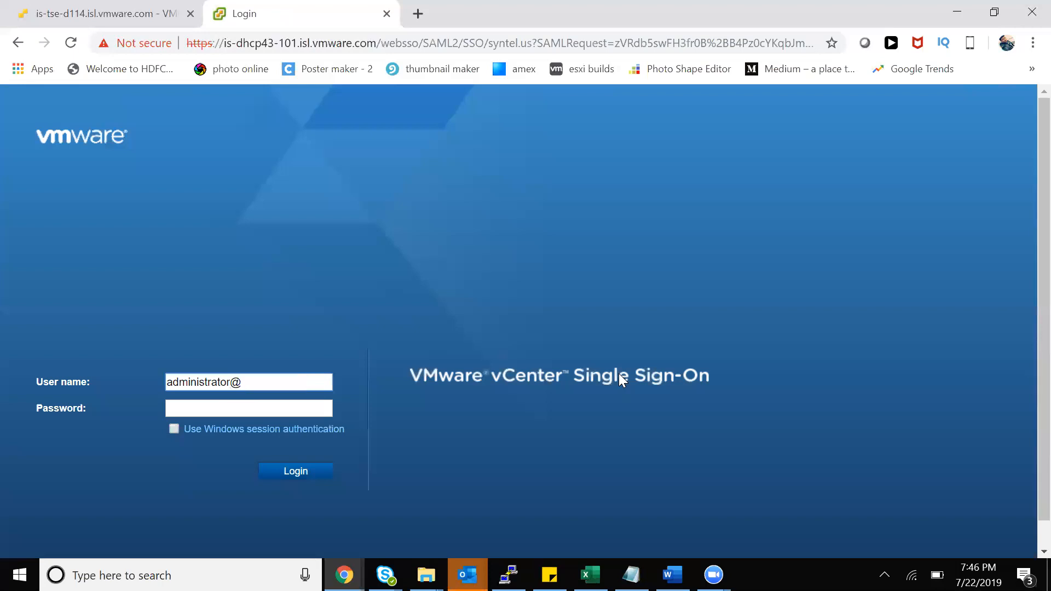
text(syntel)
key(BackSpace)
key(BackSpace)
key(BackSpace)
text(ntel.us)
Enter the administrator password and log in to vCenter Single Sign-On
key(Tab)
text(••••••••••)
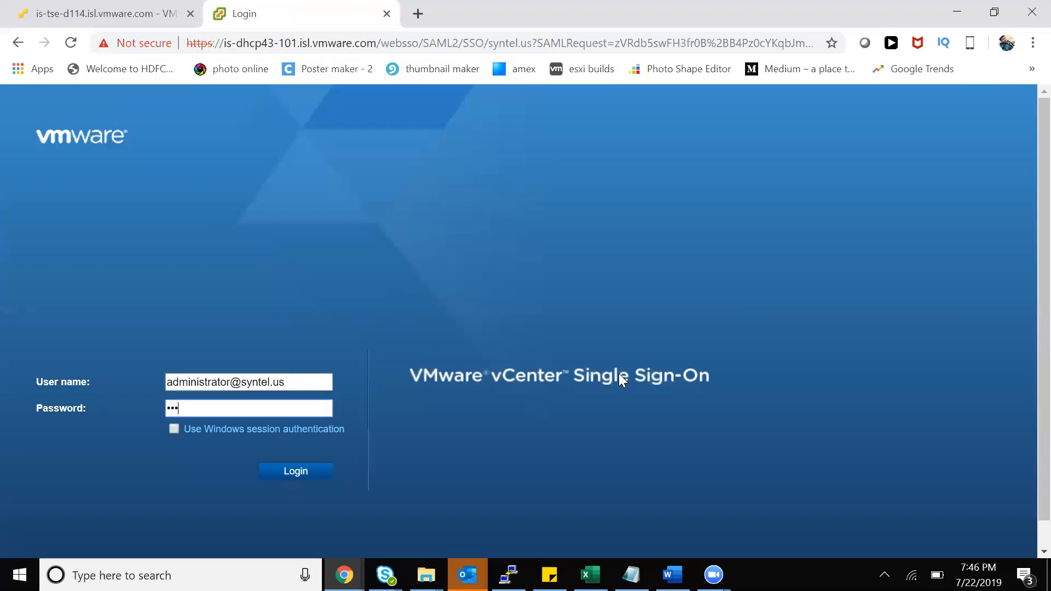
key(Return)
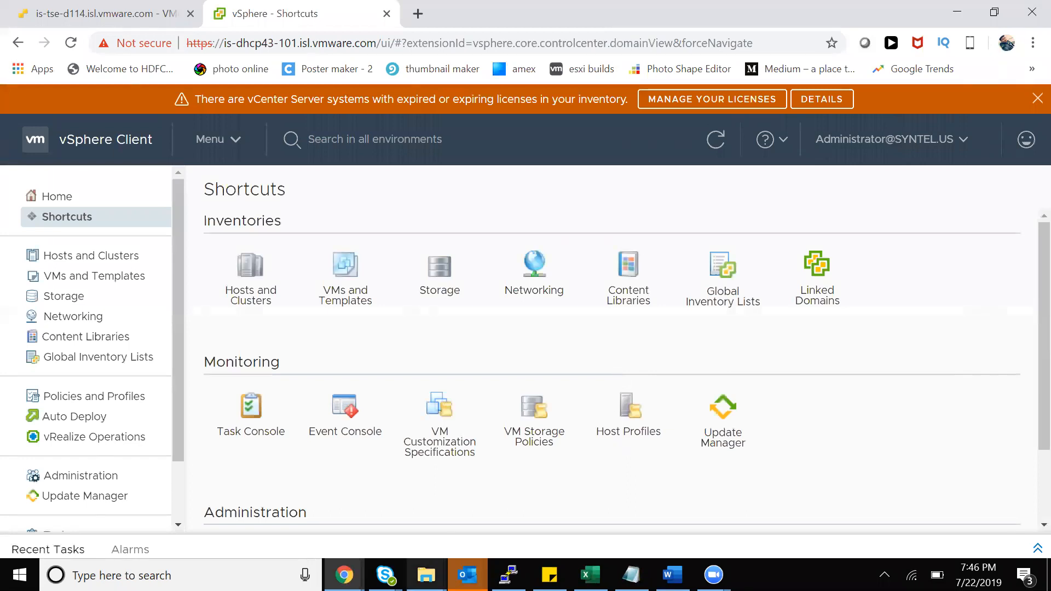
Open the vCenter installation video from the meeting recordings folder
mouse_move(426, 574)
click(443, 539)
double_click(207, 220)
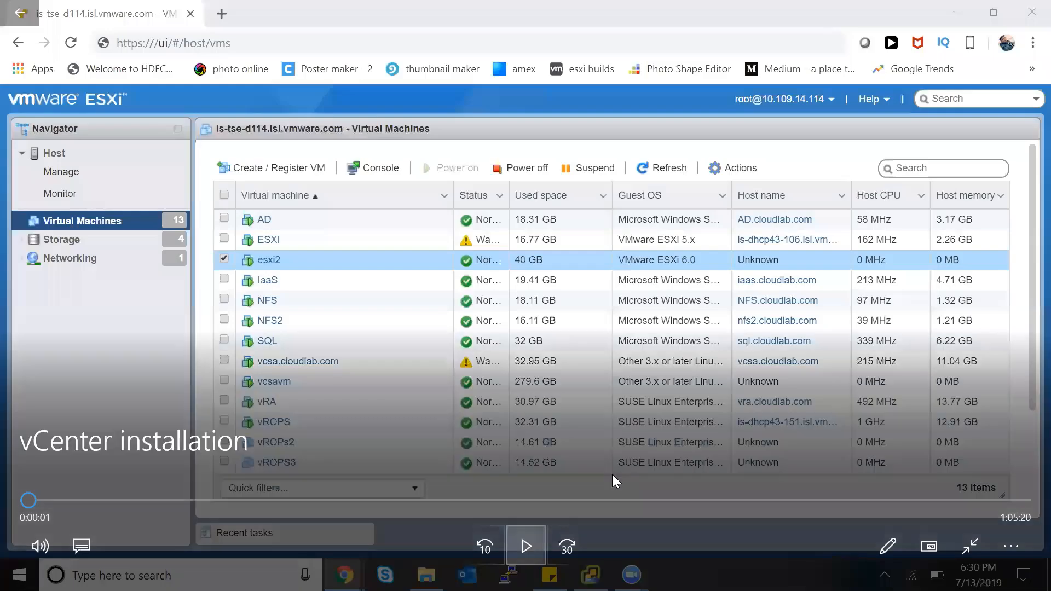
Pause the recording and seek from about 0:28:58 to the Stage 2 SSO configuration step
key(space)
drag(369, 499, 499, 499)
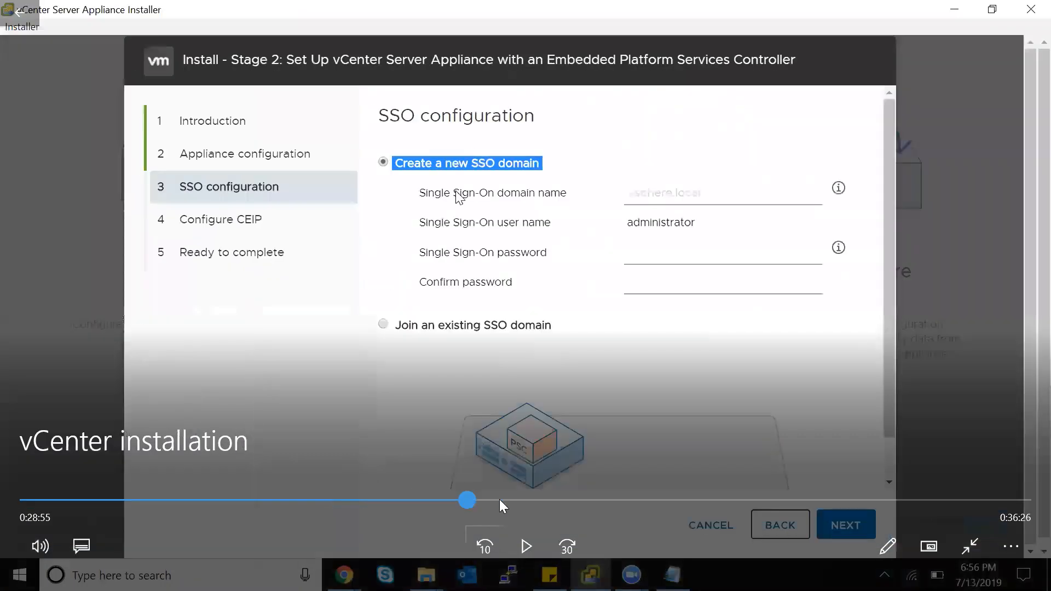
click(441, 503)
click(469, 500)
drag(482, 497, 554, 494)
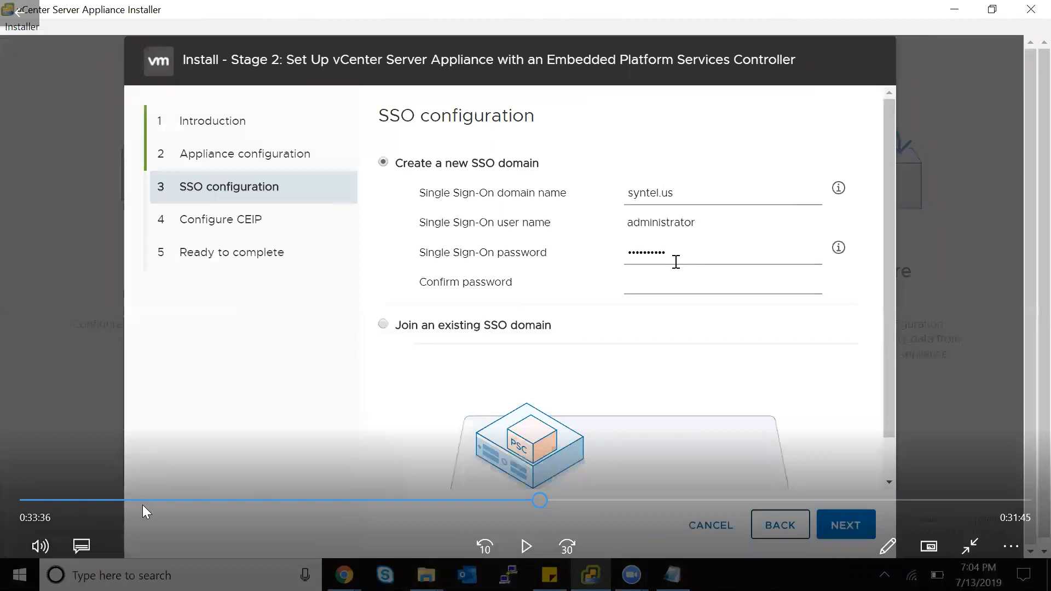
Skim the Stage 1 installer steps from 0:12:35 to newvCenter naming, then rewind to 0:03:21
click(142, 504)
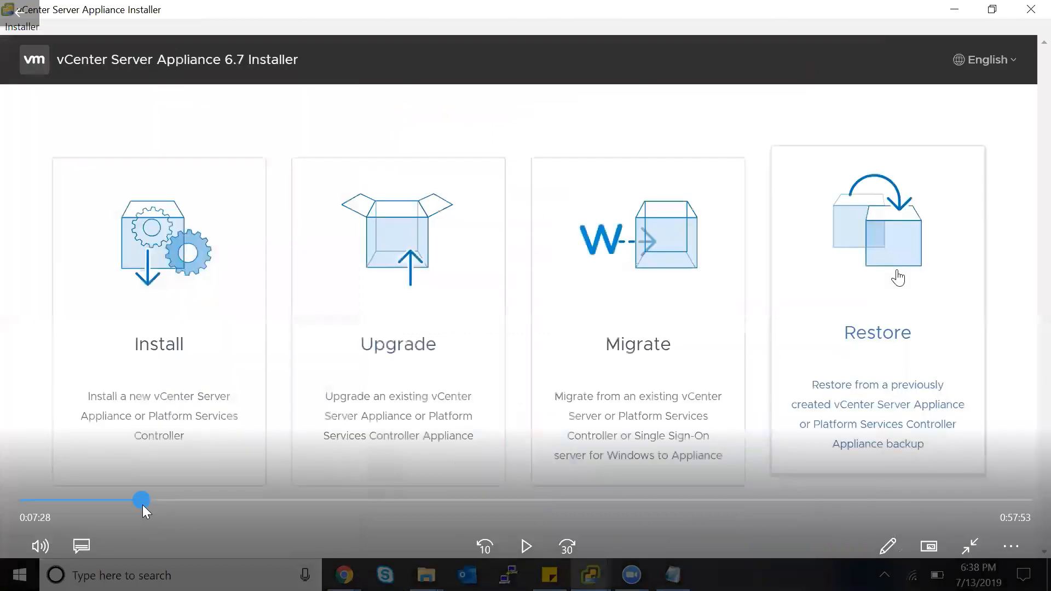
click(175, 504)
click(222, 500)
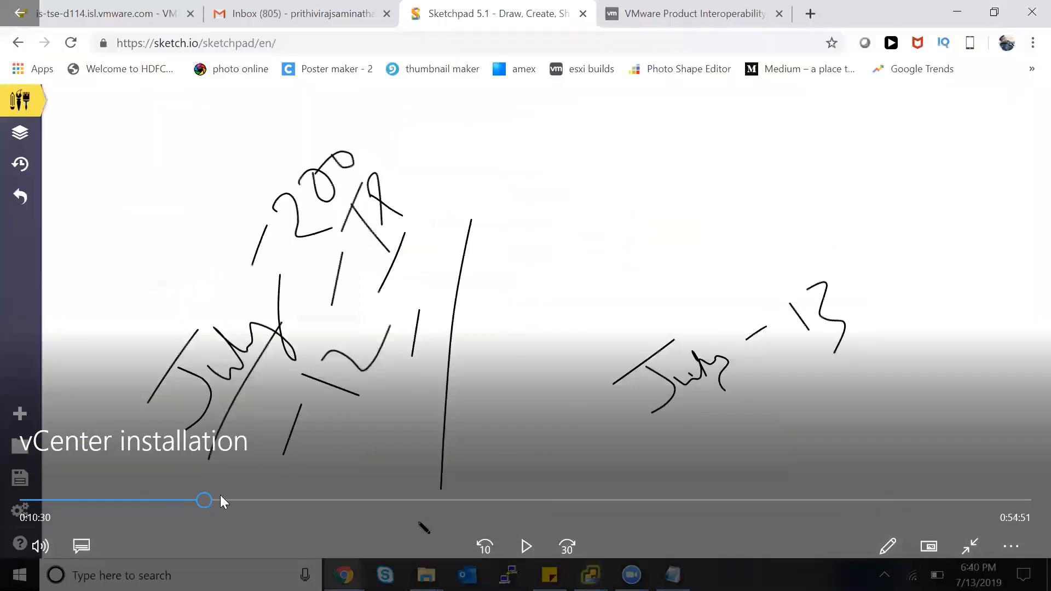
click(234, 499)
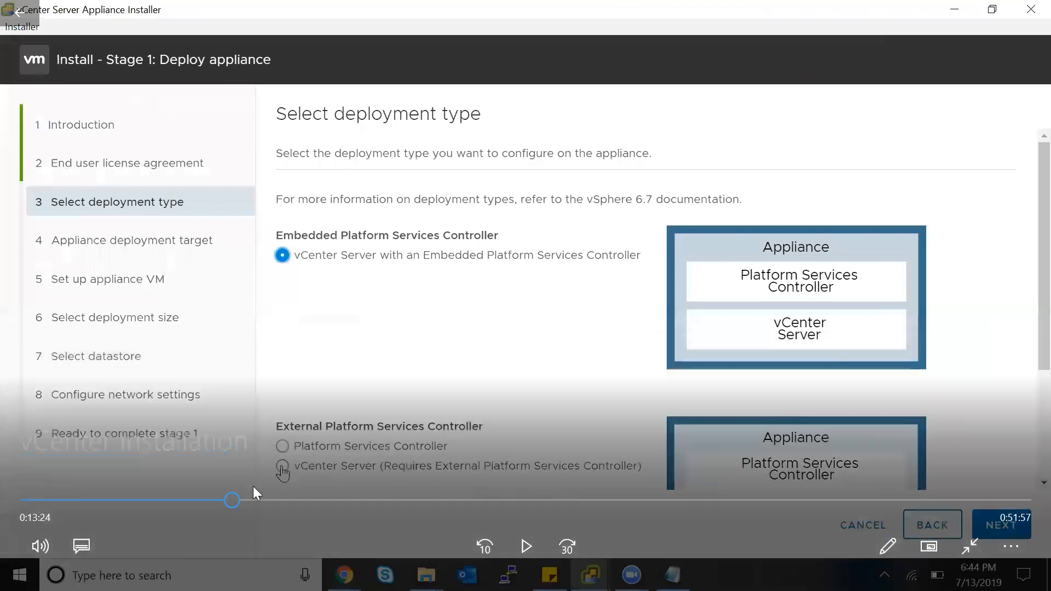
click(244, 500)
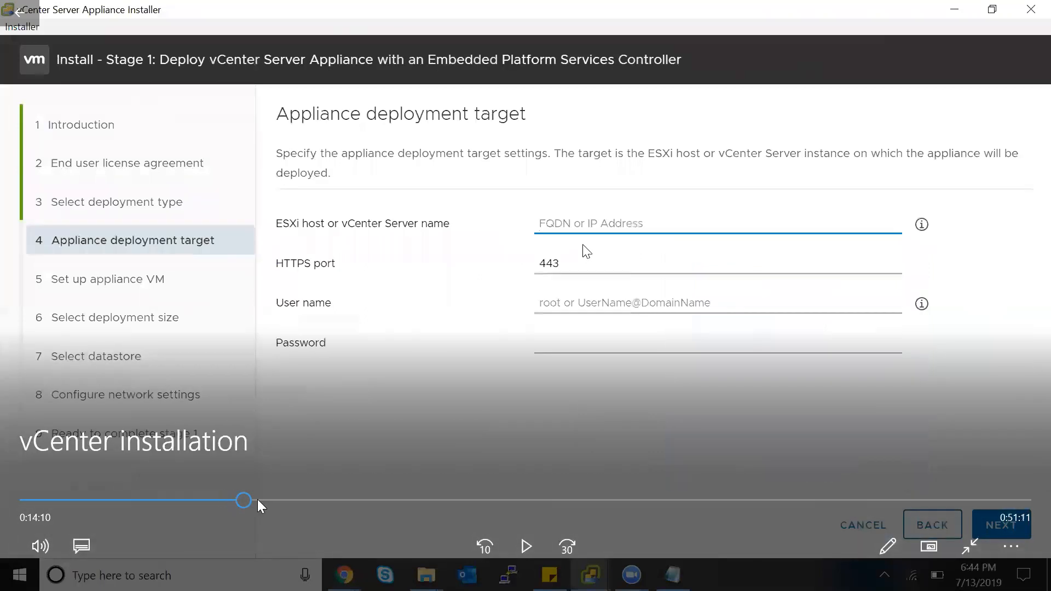
click(257, 500)
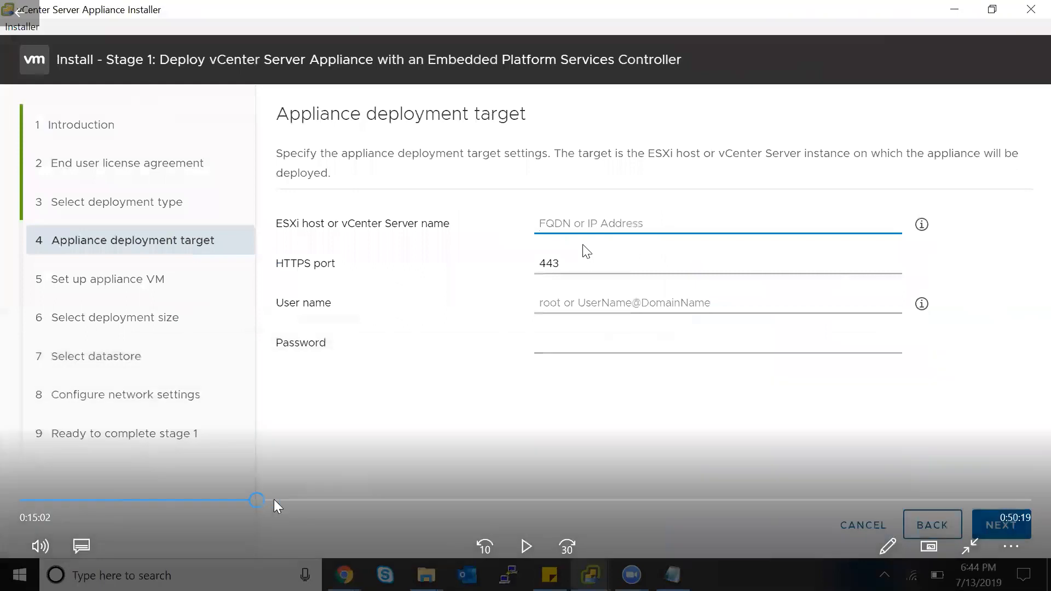
click(274, 500)
click(284, 500)
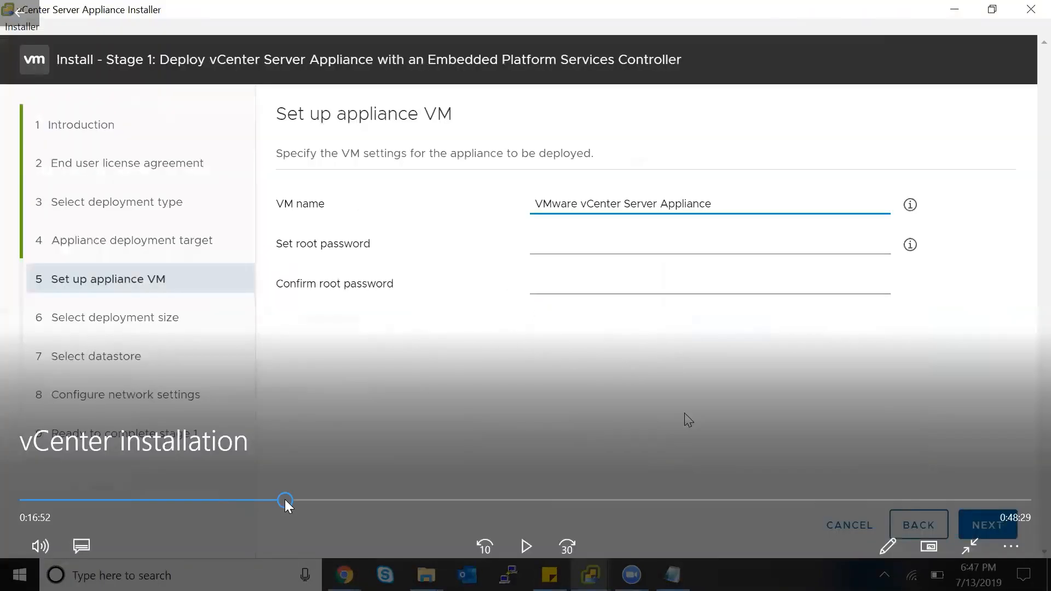
click(298, 500)
click(334, 500)
click(335, 500)
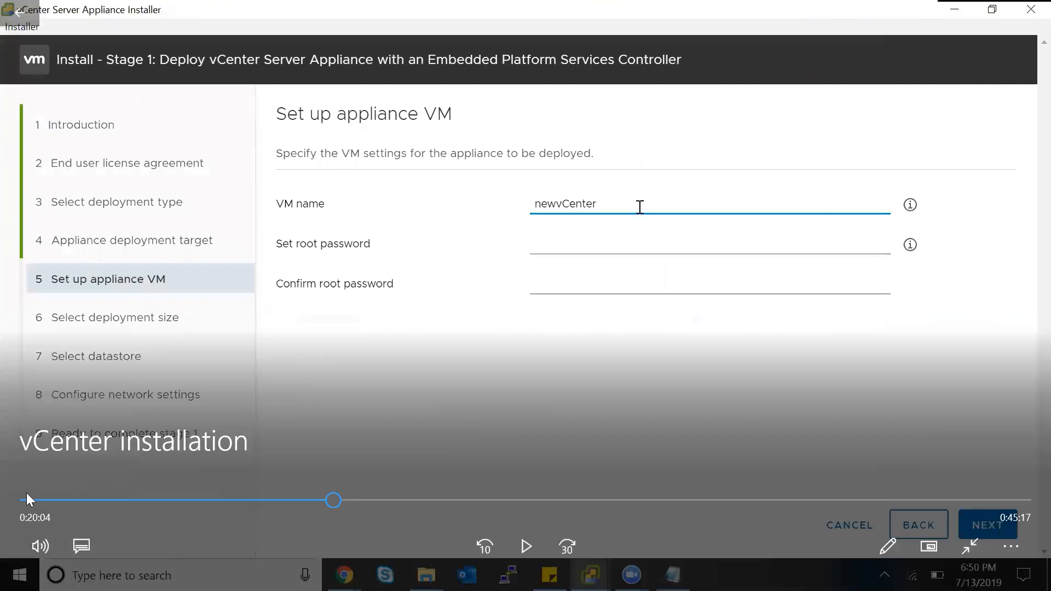
drag(32, 500, 87, 499)
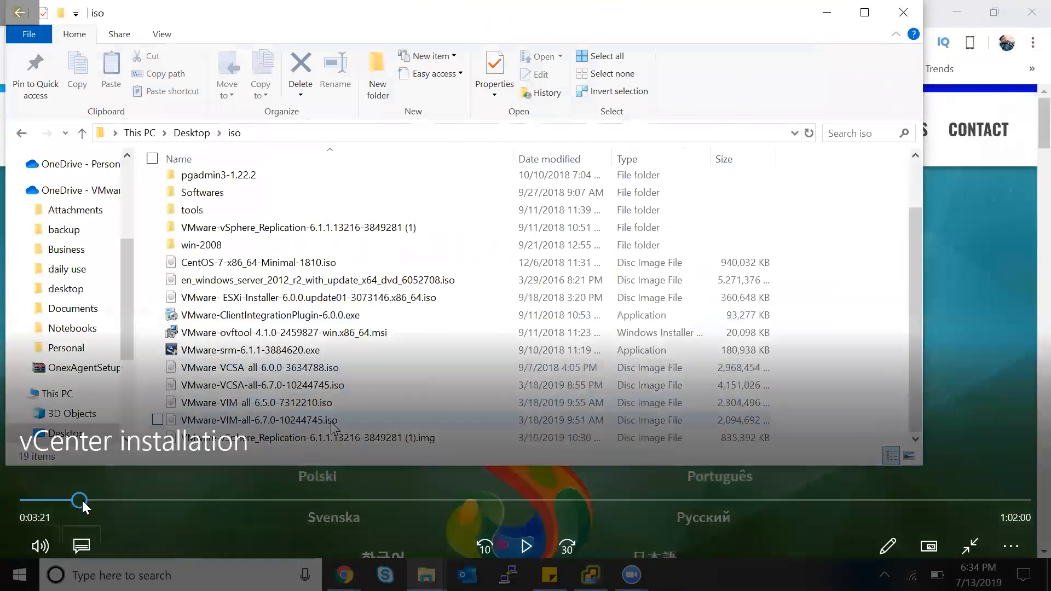
Resume playback around the iso folder part, jumping between about 2:49 and 3:14
click(89, 499)
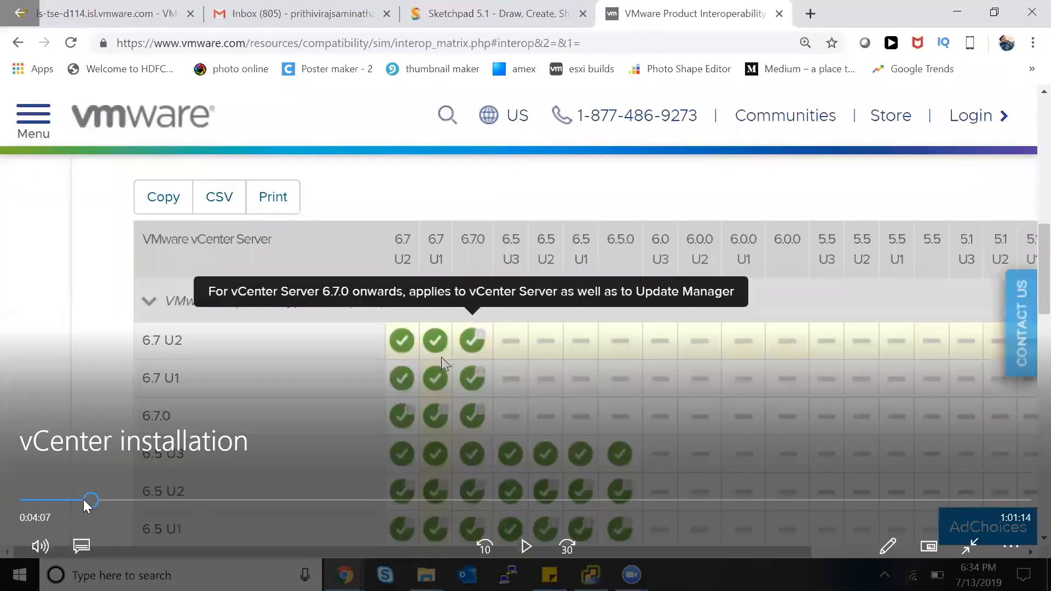
click(82, 499)
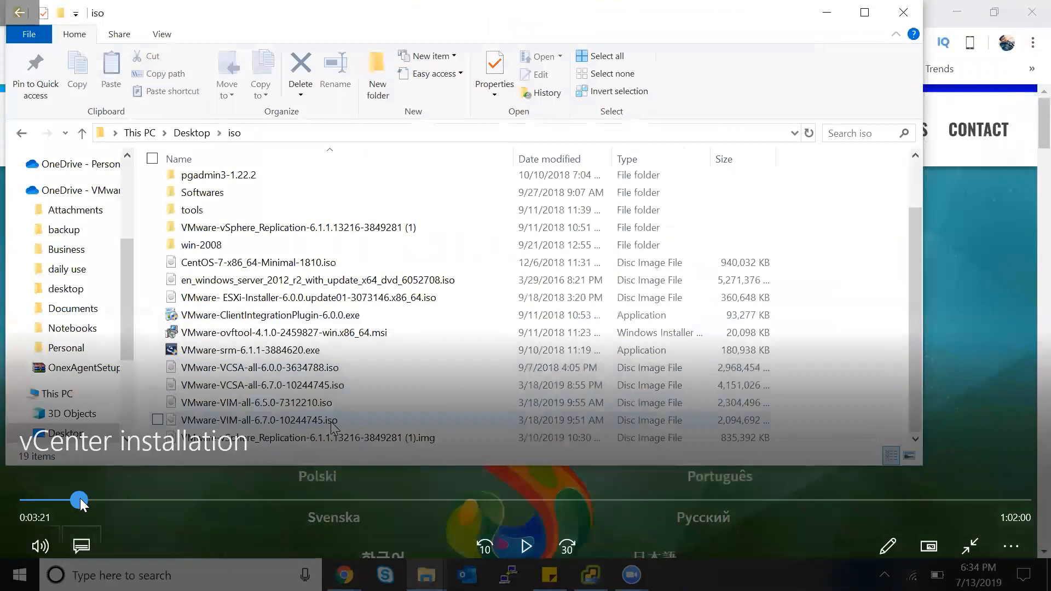
click(79, 498)
click(566, 528)
click(485, 537)
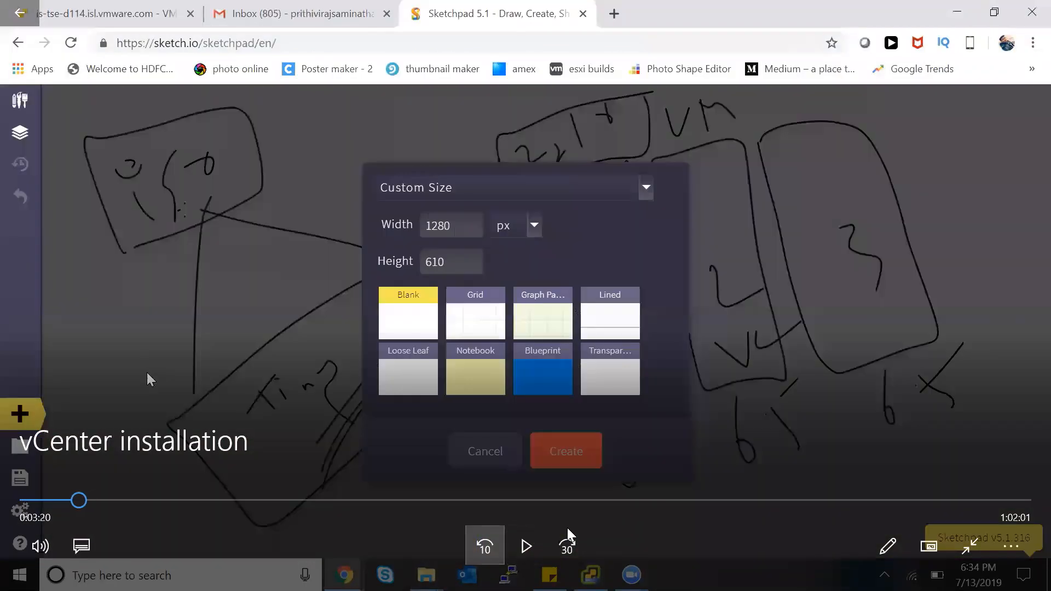
key(ctrl+Right)
key(ctrl+Right)
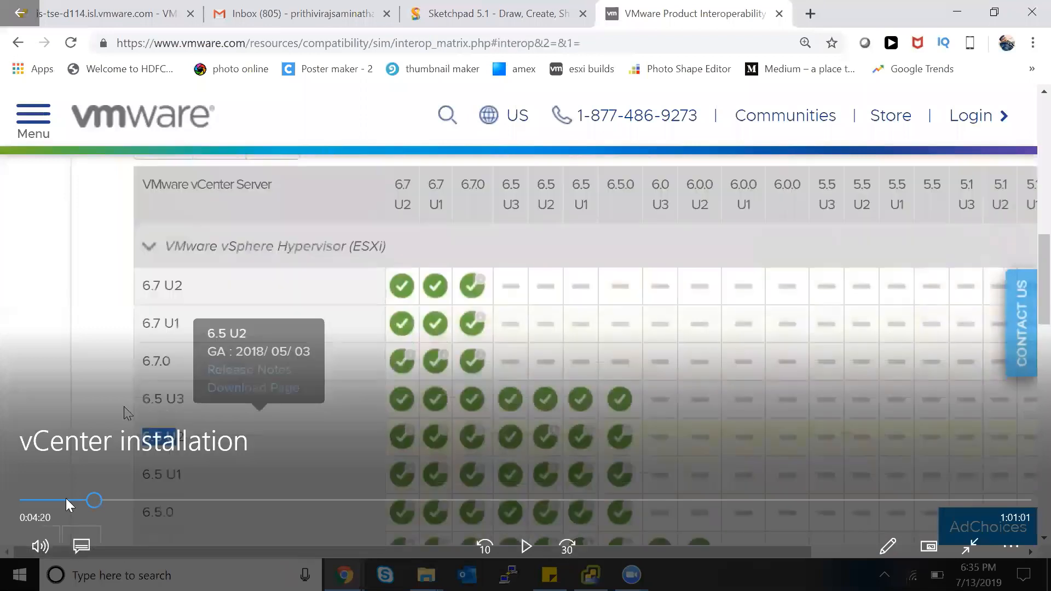
click(69, 500)
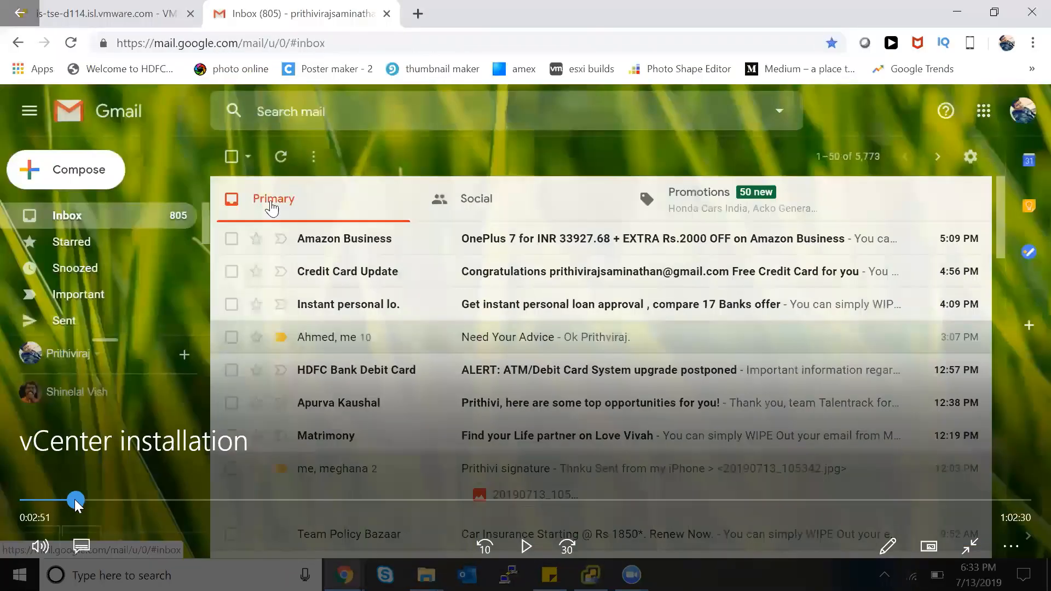
click(75, 499)
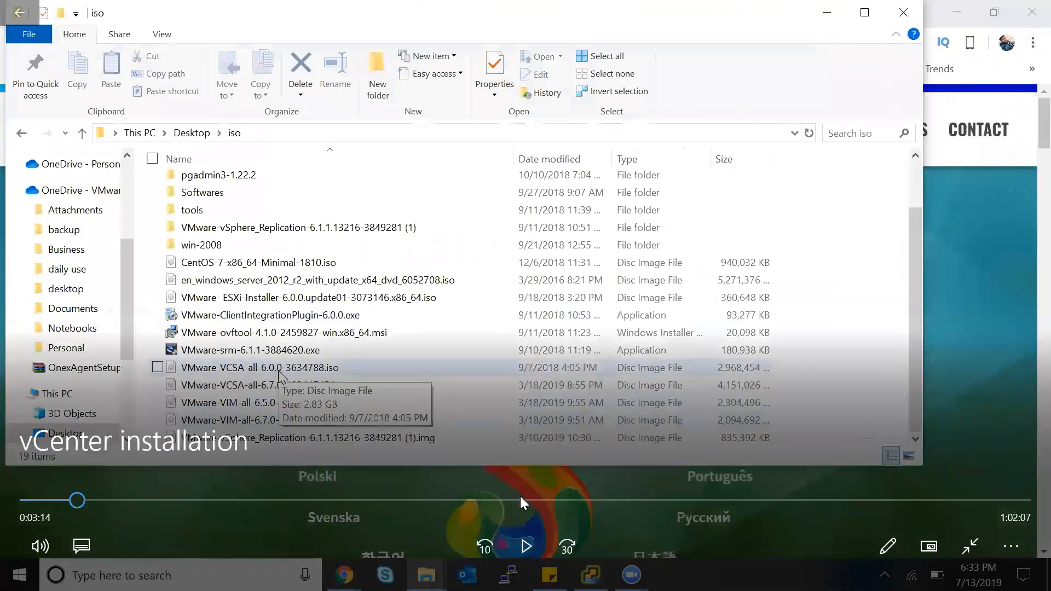
Skip ahead in 30-second jumps past the DVD drive part to the installer, then the PSC/SSO sketch
key(ctrl+Right)
key(ctrl+Right)
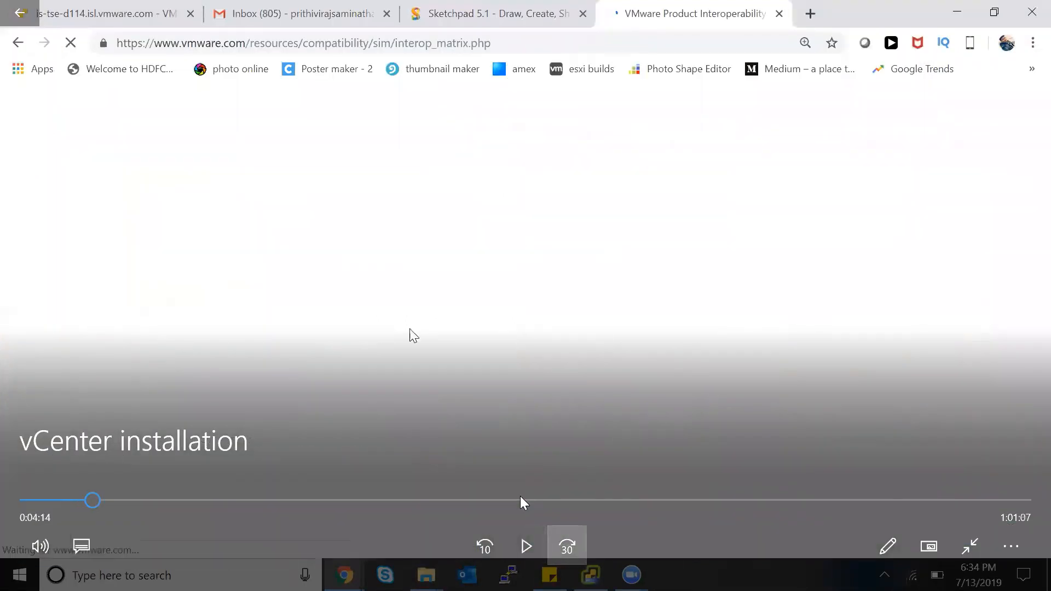
key(ctrl+Right)
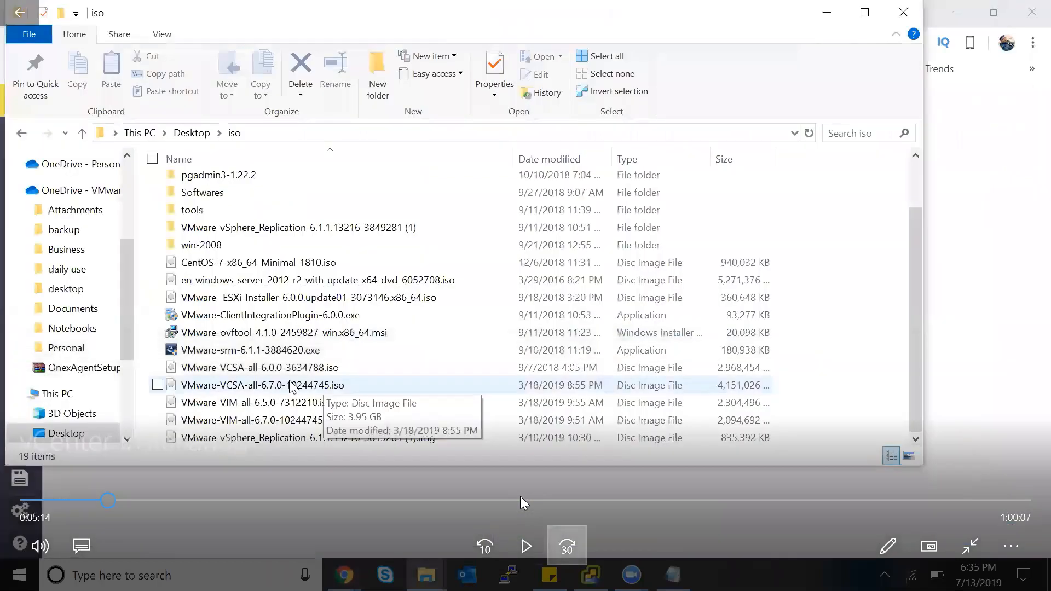
key(ctrl+Right)
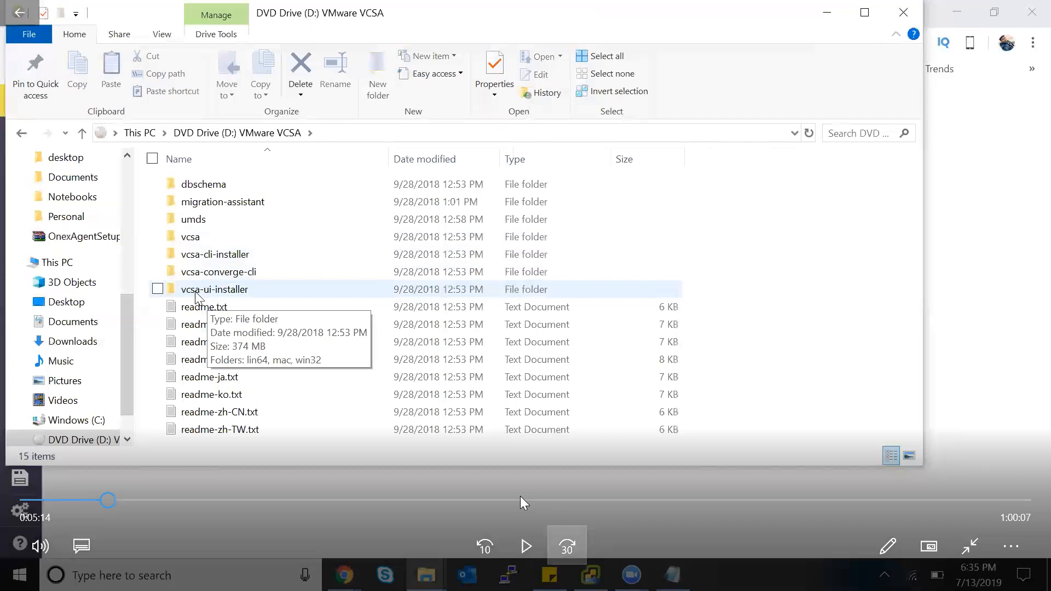
key(ctrl+Right)
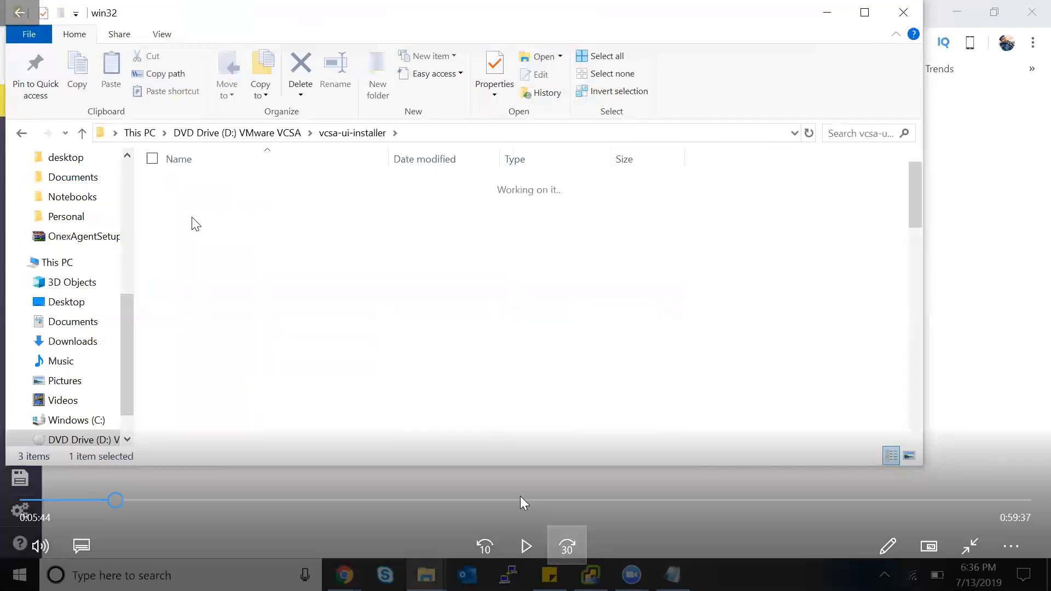
key(ctrl+Right)
key(ctrl+Right)
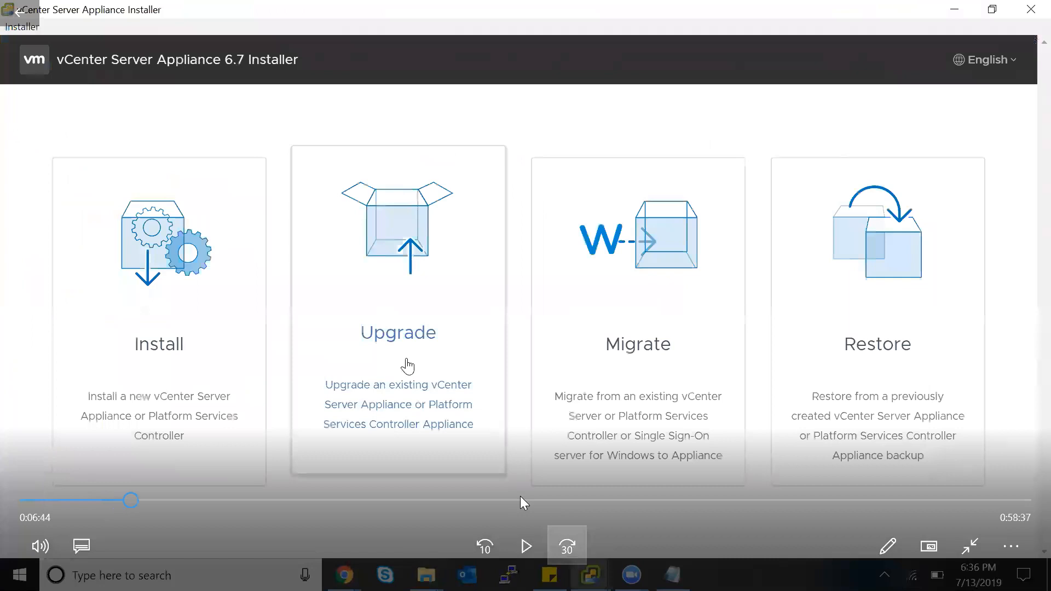
key(ctrl+Left)
key(ctrl+Left)
key(ctrl+Left)
key(ctrl+Left)
key(ctrl+Left)
key(ctrl+Left)
key(ctrl+Left)
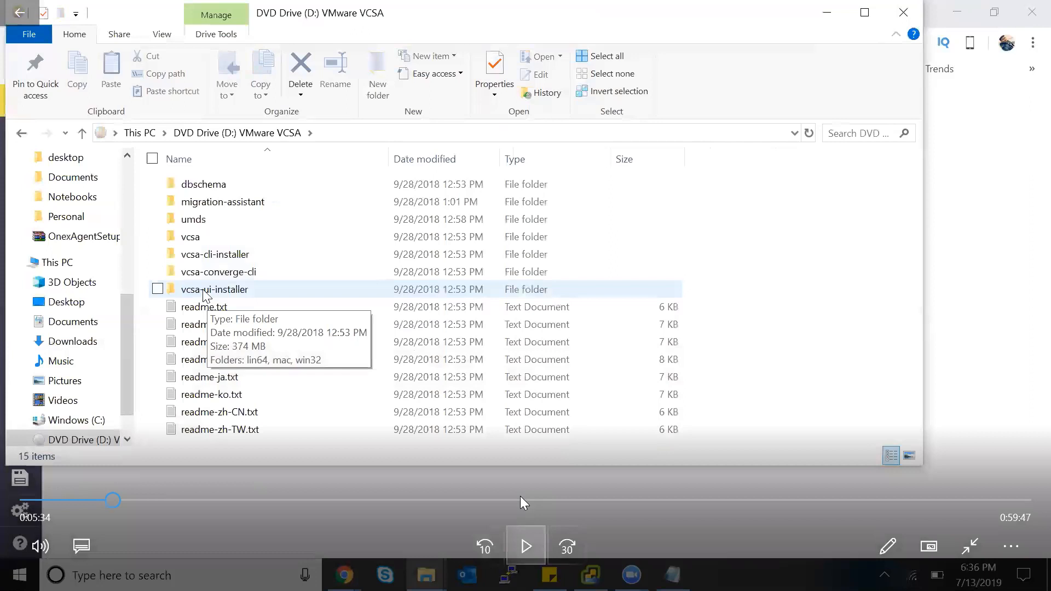
key(ctrl+Right)
key(ctrl+Left)
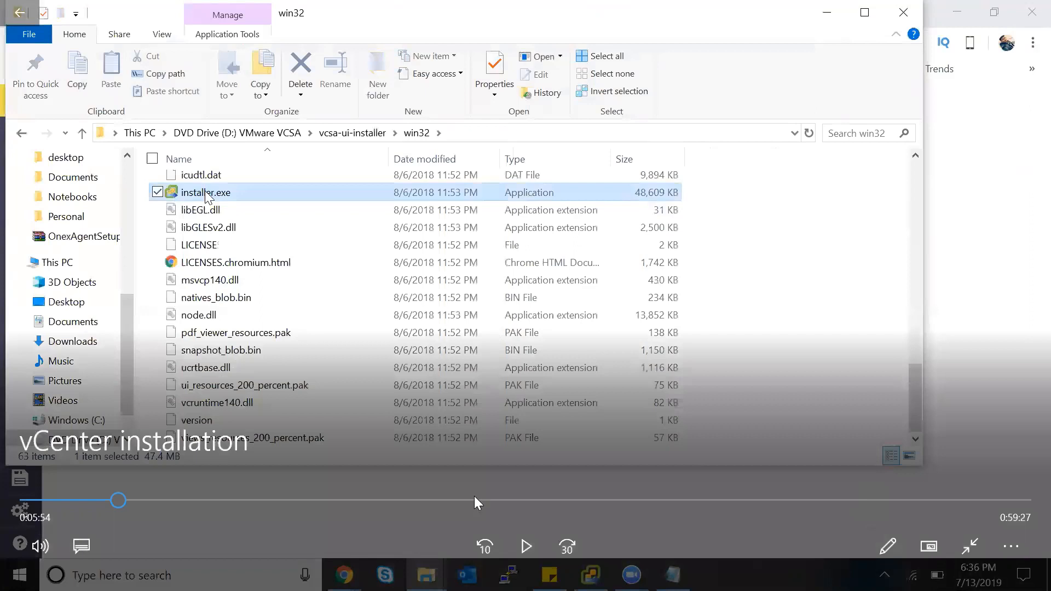
click(487, 499)
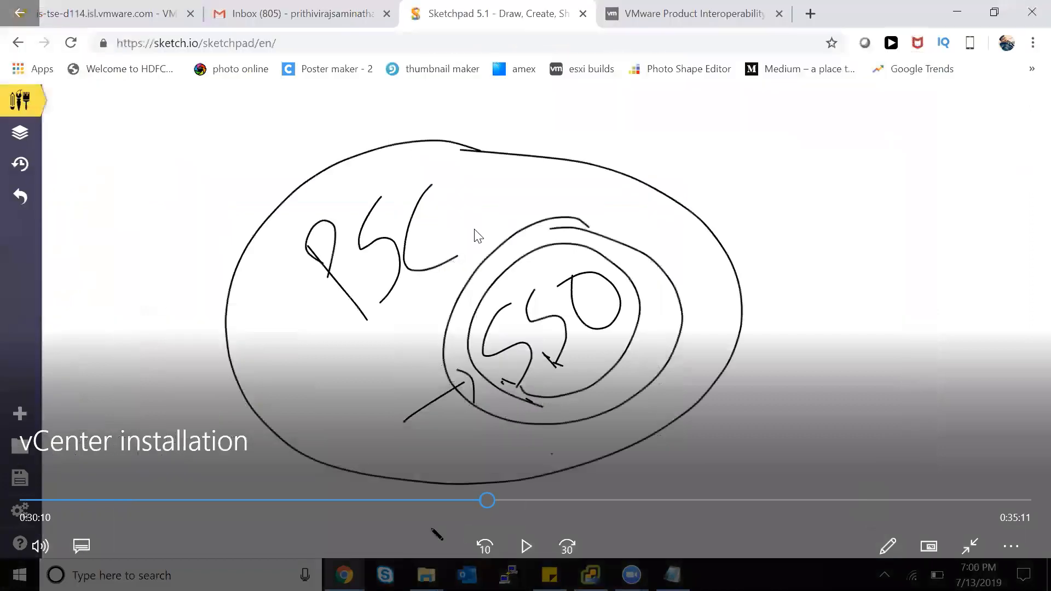
Exit full screen, close Movies & TV and close the recording's folder window
click(15, 18)
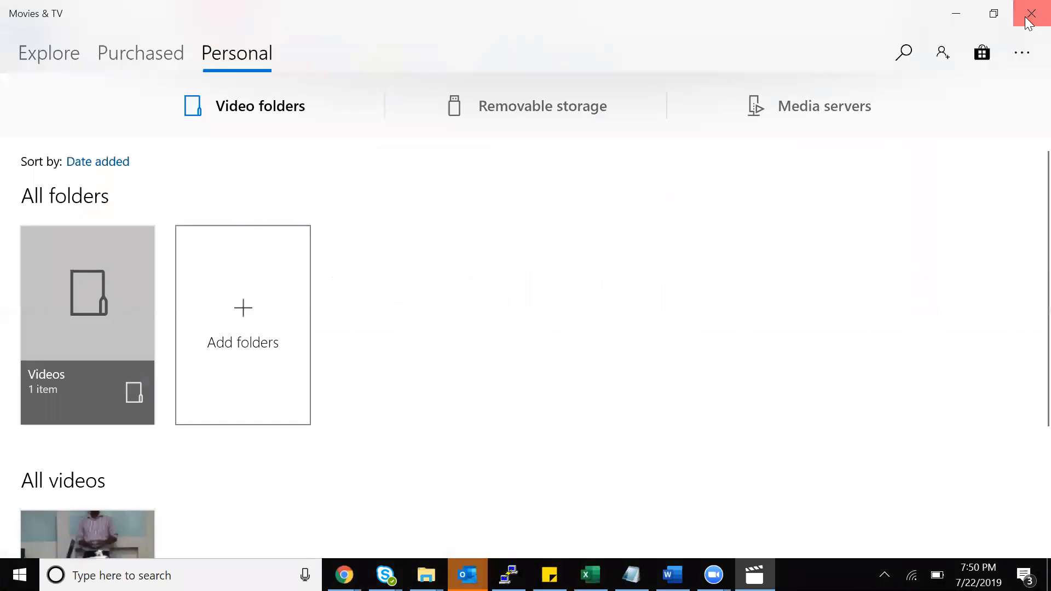
click(1027, 17)
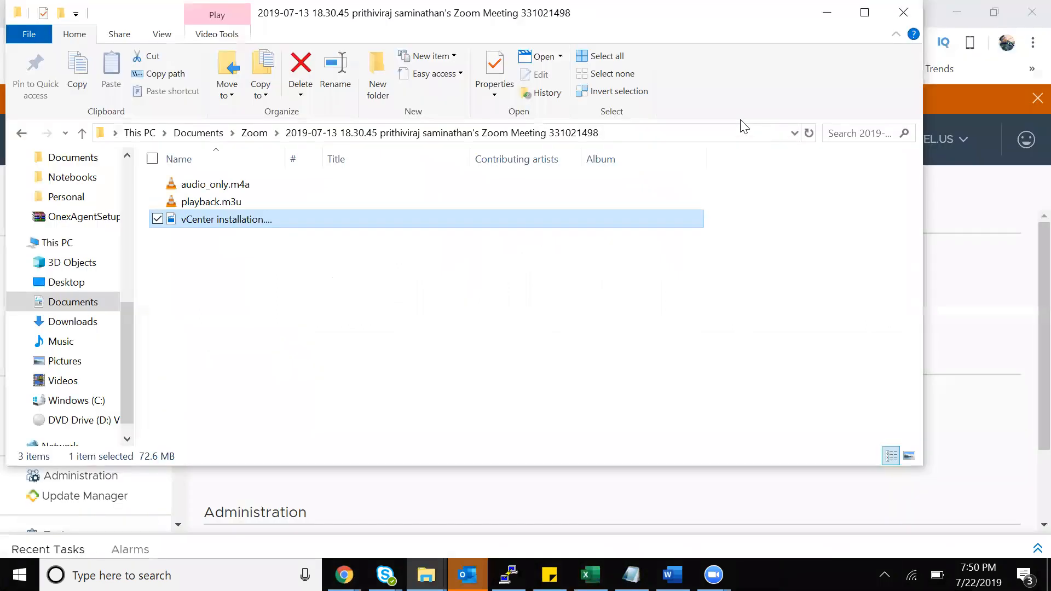
click(902, 13)
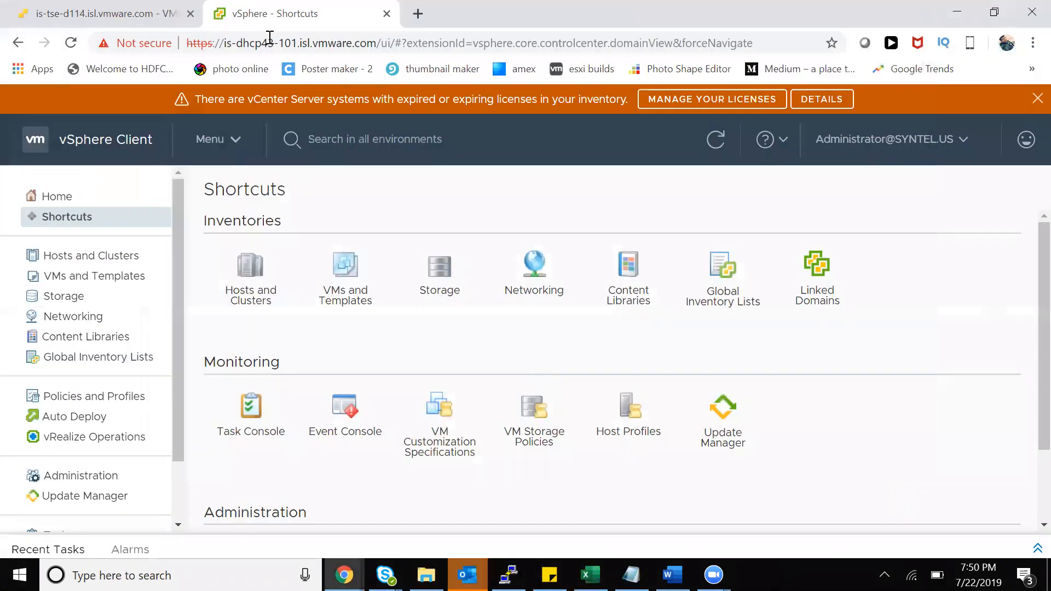
Return to the vSphere Shortcuts tab and choose Home from the Menu list
click(94, 19)
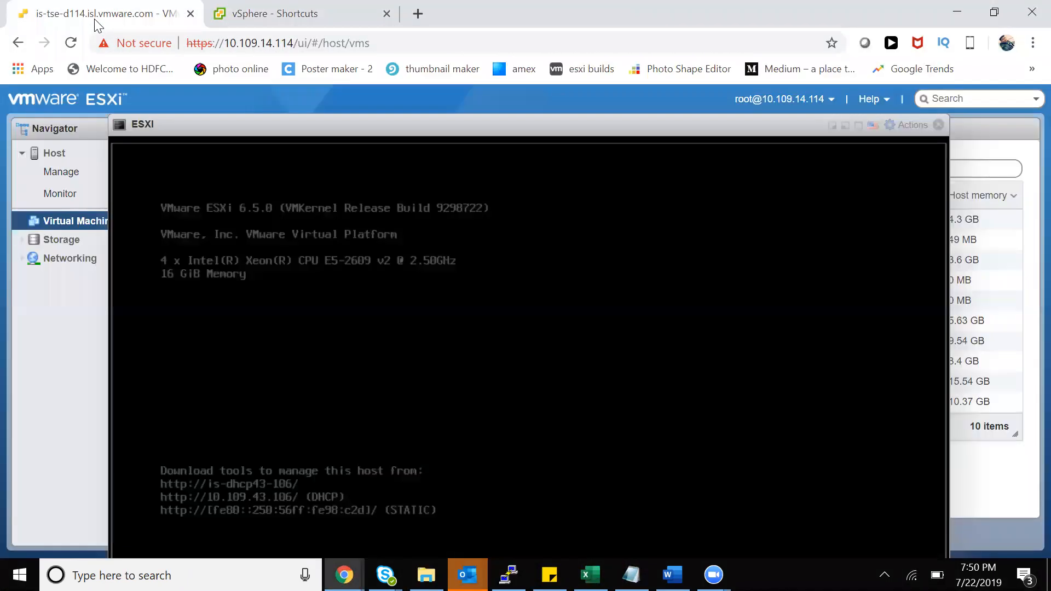
click(304, 14)
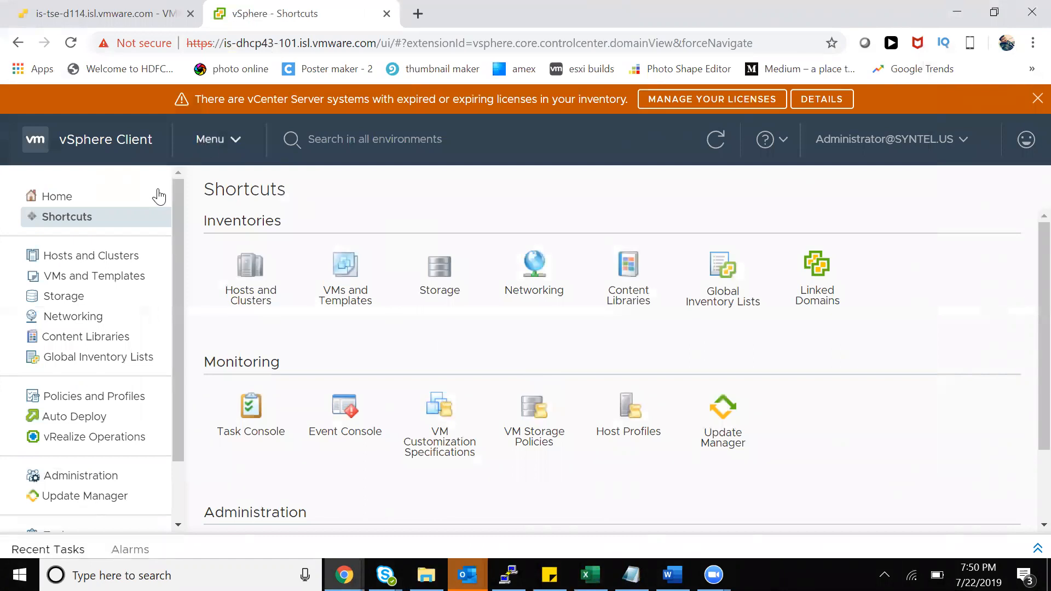
click(226, 144)
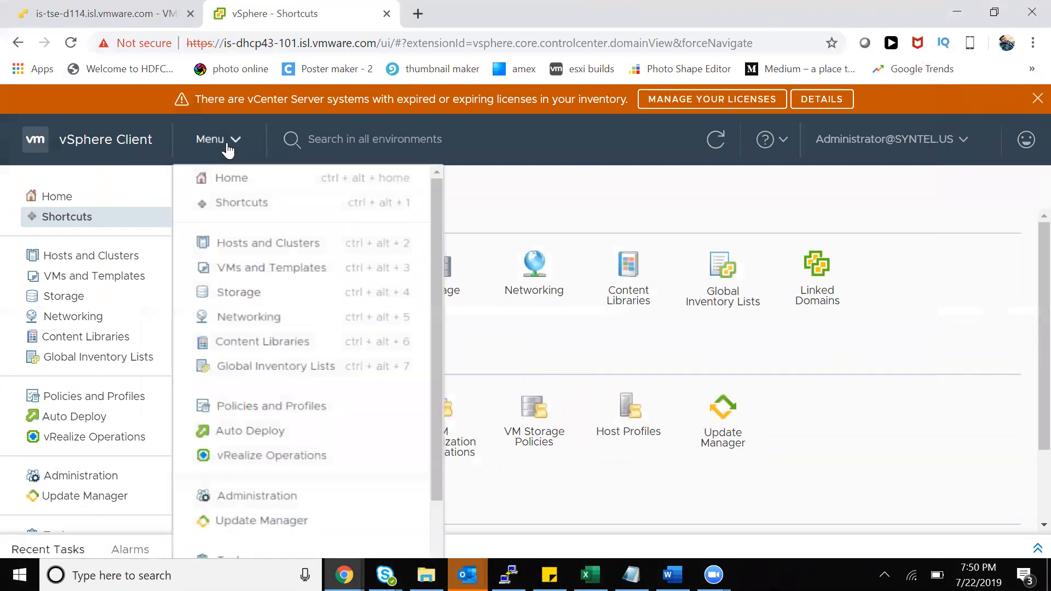
click(209, 178)
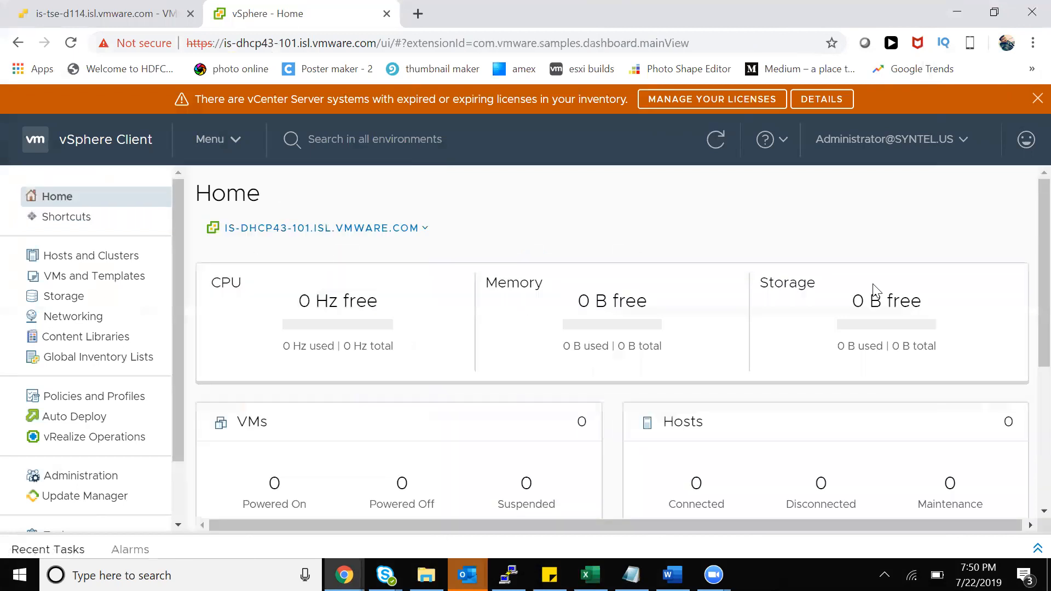
scroll(1027, 246, down, 1)
scroll(1025, 244, up, 1)
drag(293, 297, 650, 292)
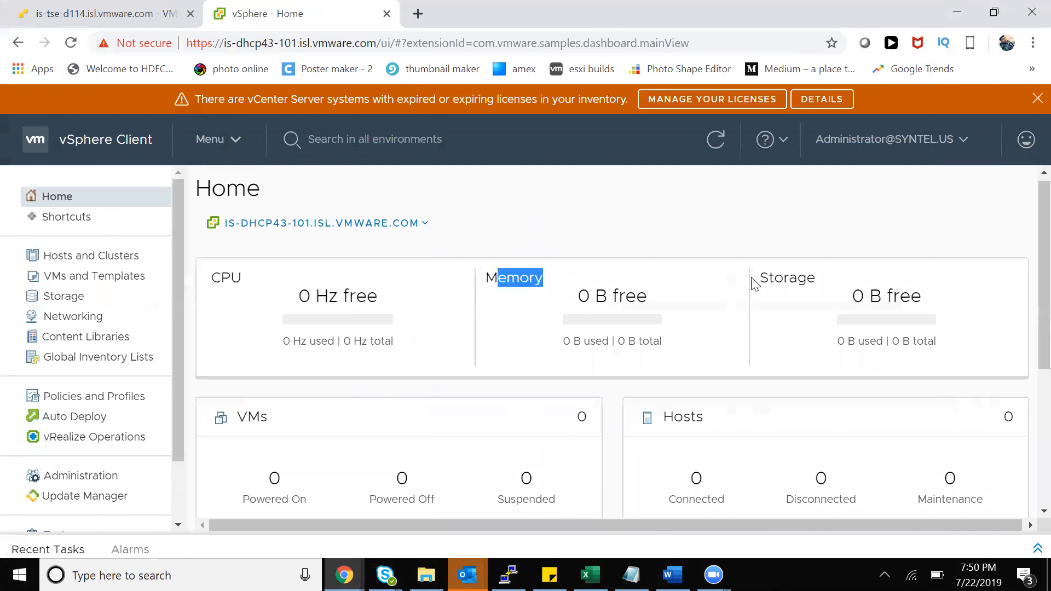
drag(804, 278, 781, 295)
click(796, 300)
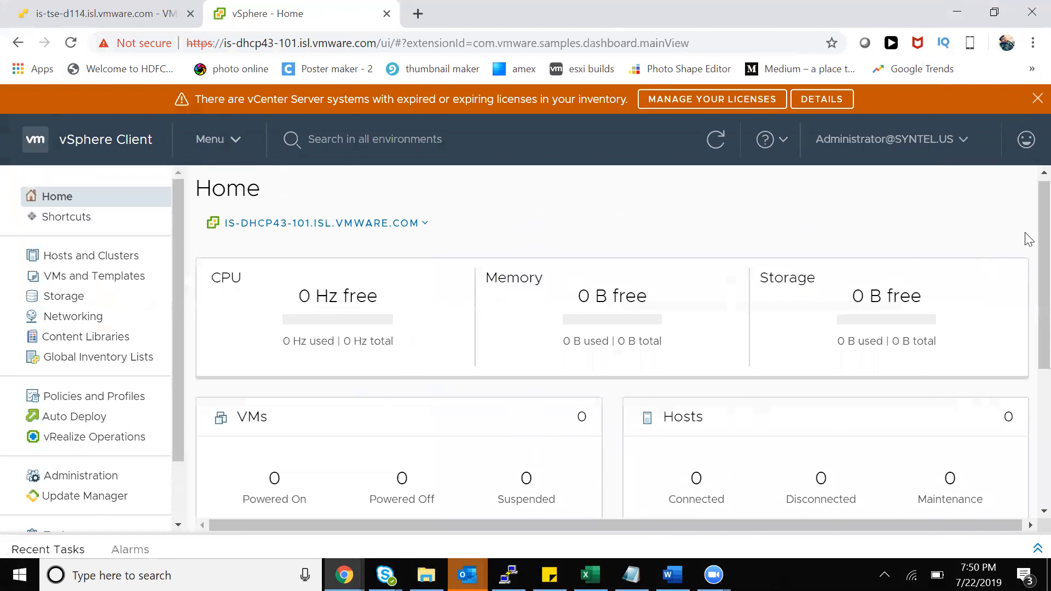
scroll(1025, 260, down, 1)
drag(240, 363, 271, 366)
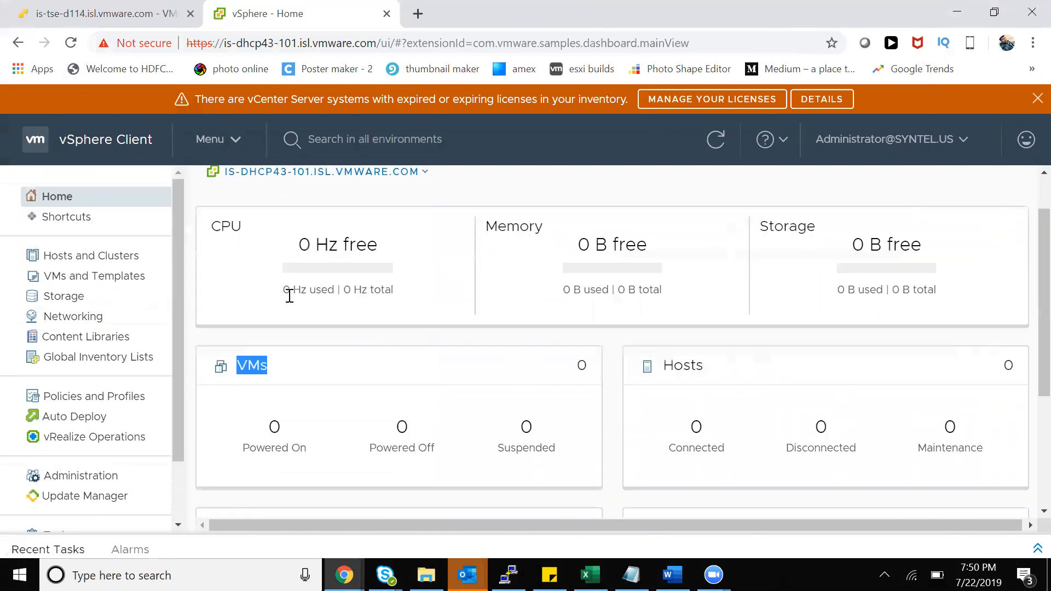
click(260, 362)
drag(664, 365, 705, 368)
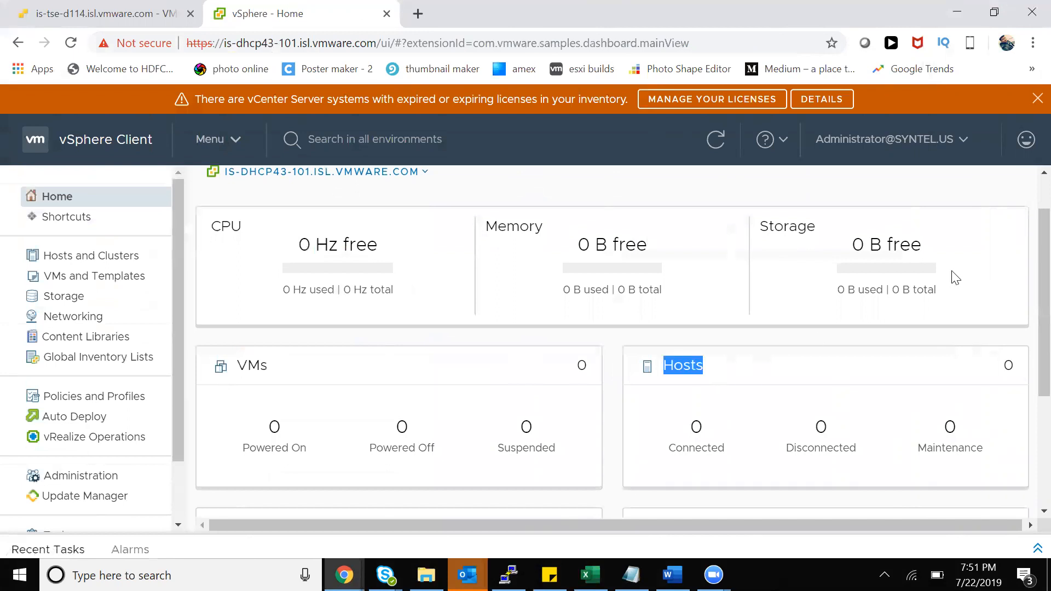
scroll(1026, 301, down, 3)
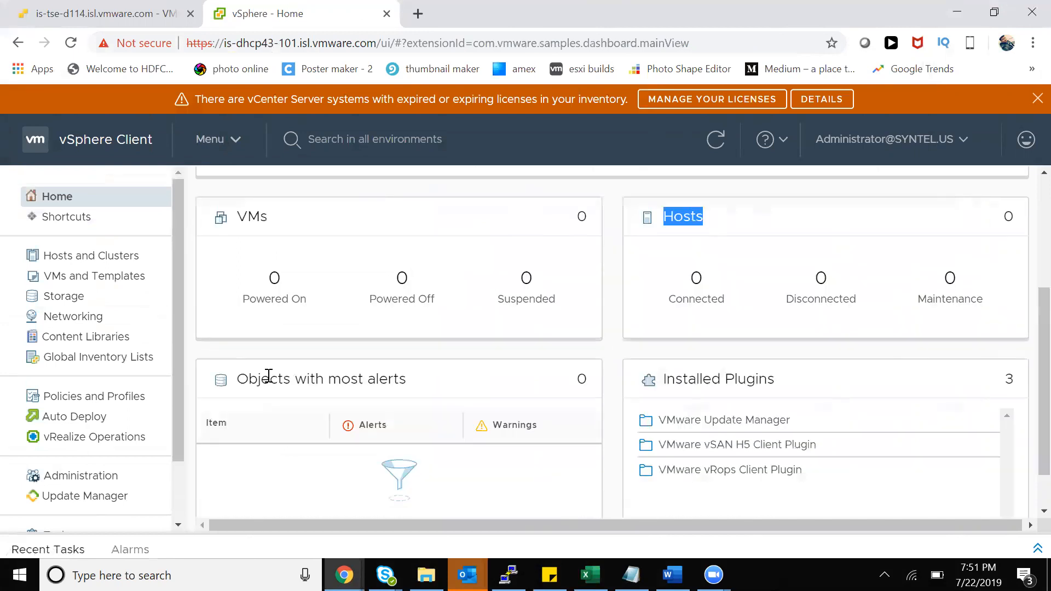
drag(237, 378, 429, 392)
click(427, 391)
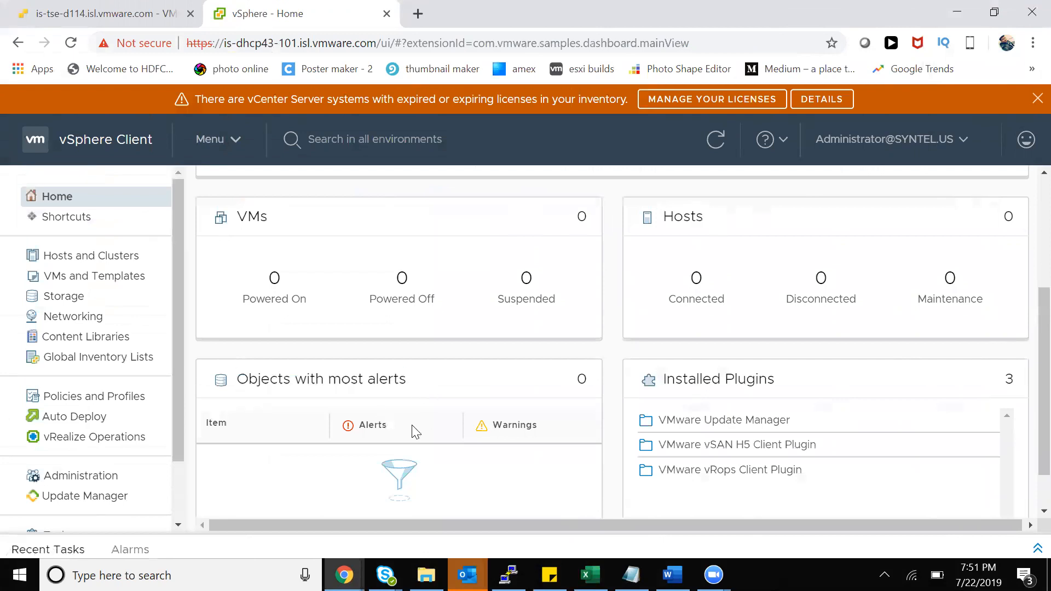
scroll(1029, 331, down, 1)
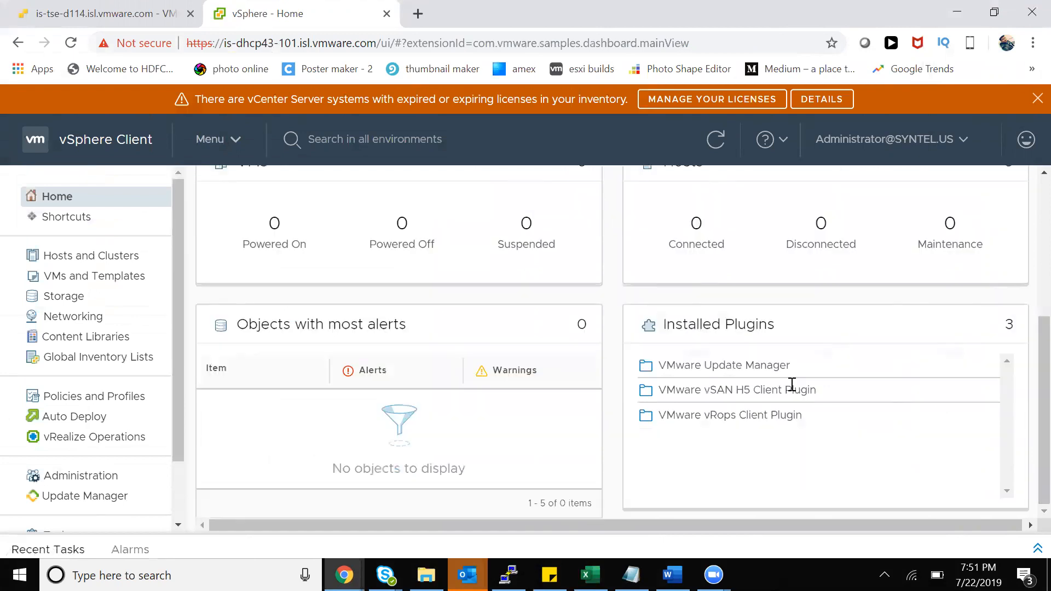
drag(664, 323, 772, 323)
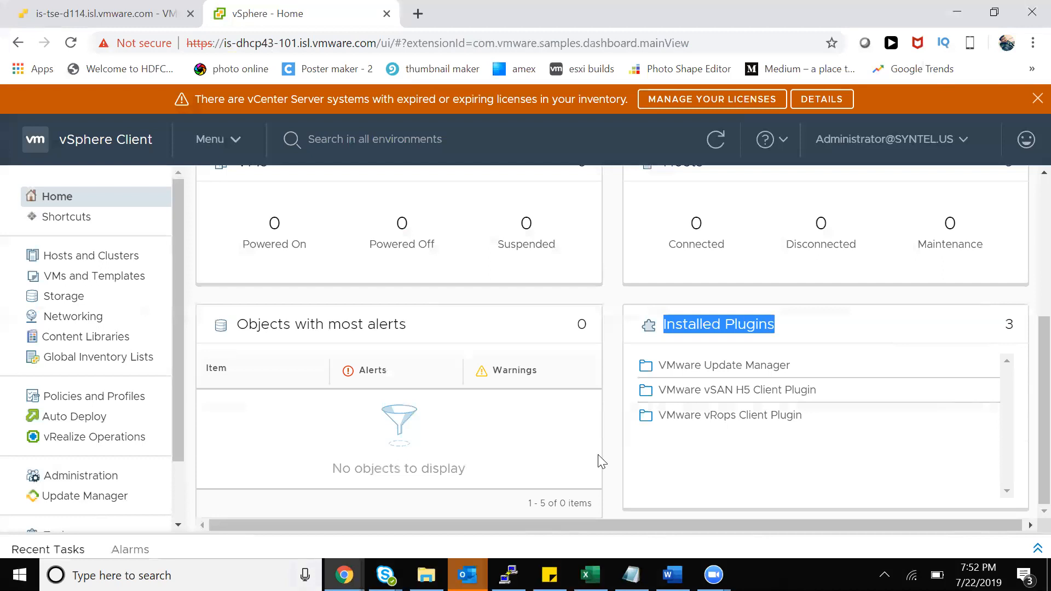
click(466, 575)
click(769, 459)
click(713, 575)
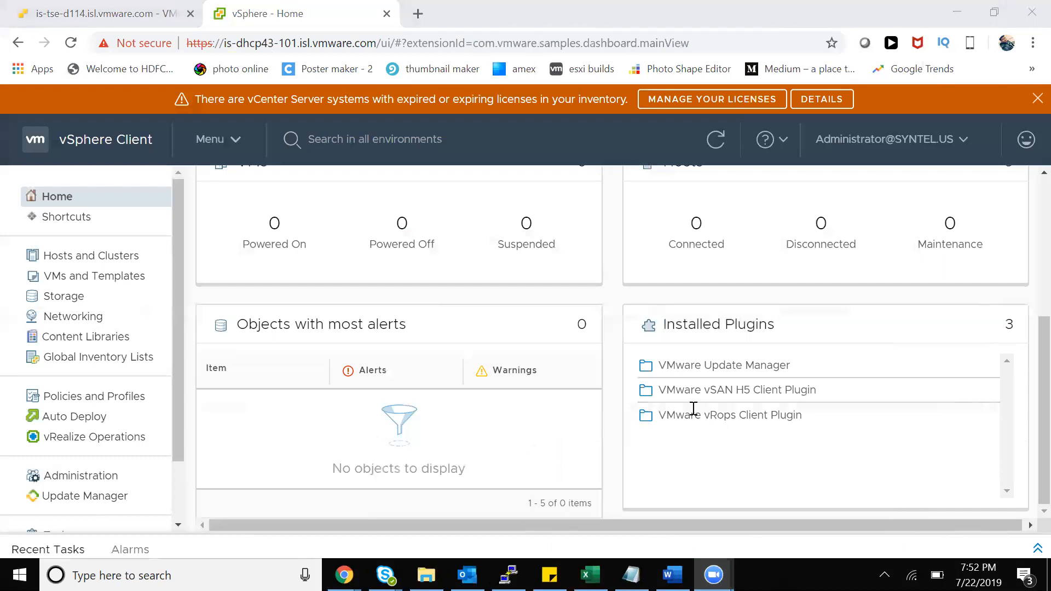
click(677, 453)
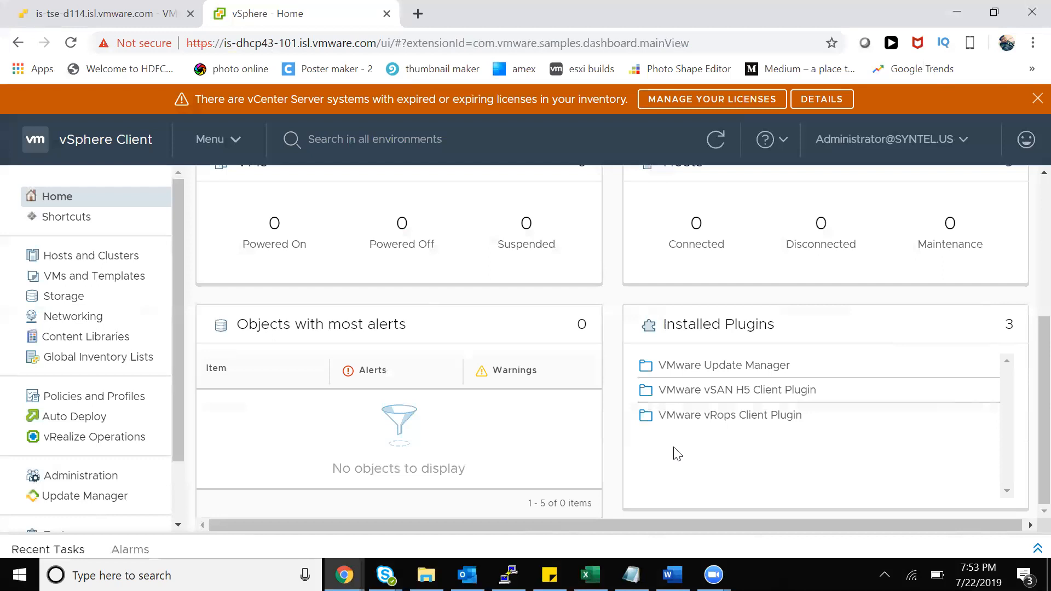
drag(791, 367, 657, 366)
click(706, 389)
drag(705, 389, 811, 410)
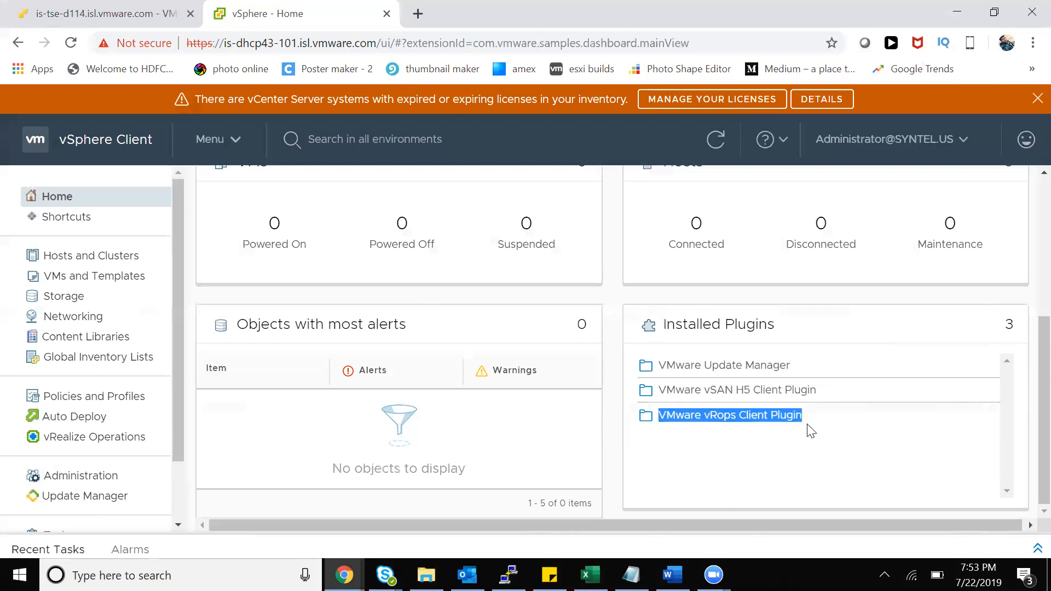
click(798, 447)
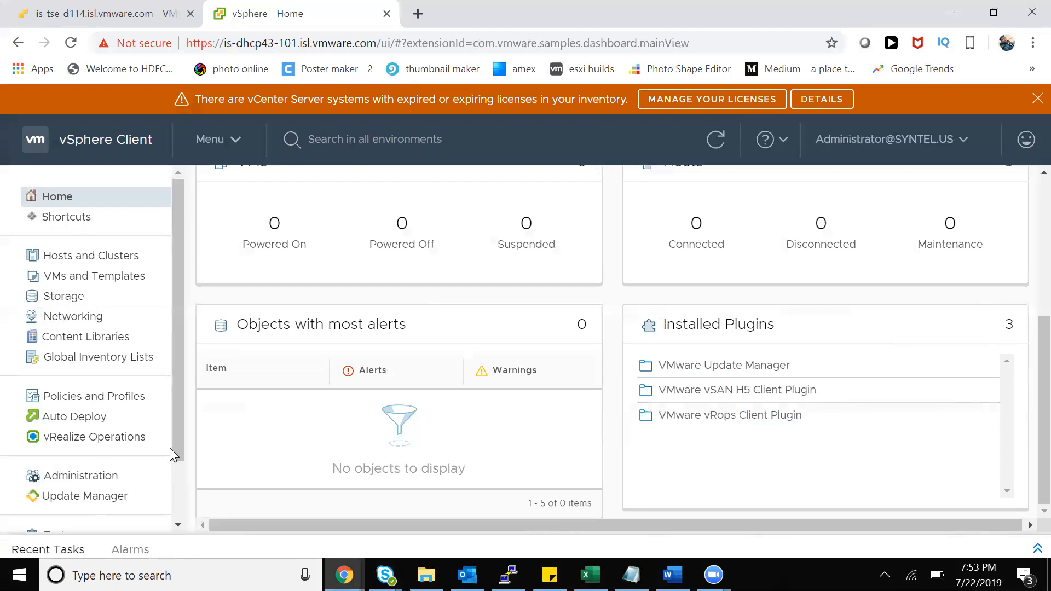
scroll(170, 448, down, 2)
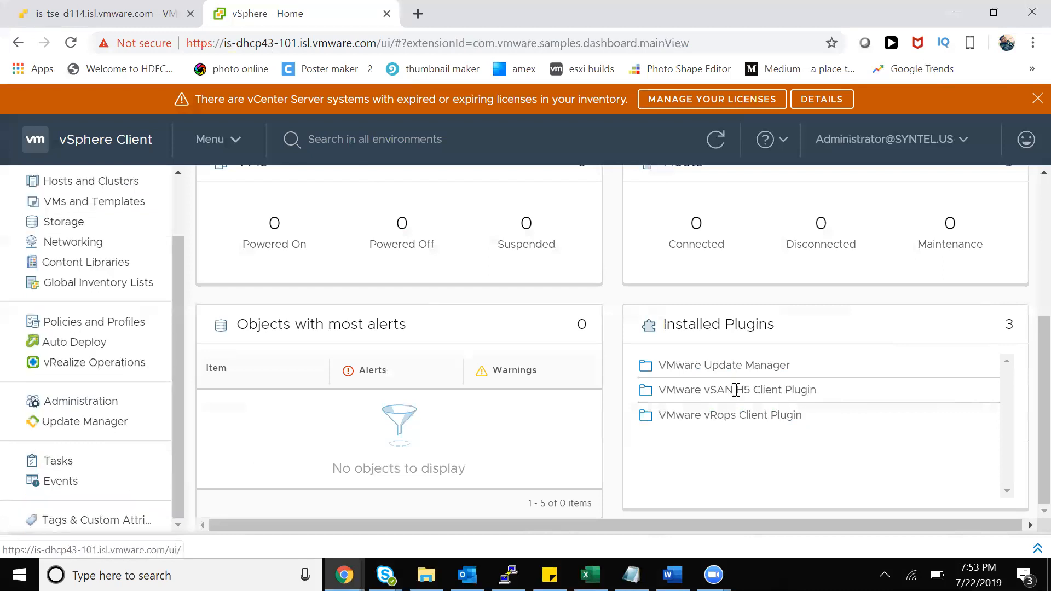
scroll(735, 390, up, 5)
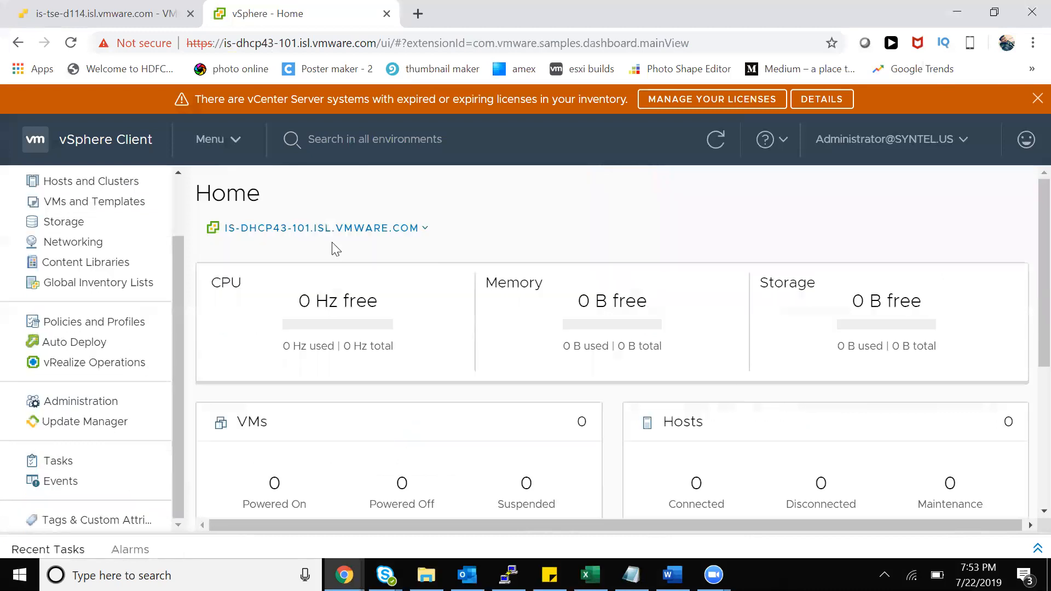
Scroll through the Menu's inventory views list, then open a new empty Chrome tab
click(241, 146)
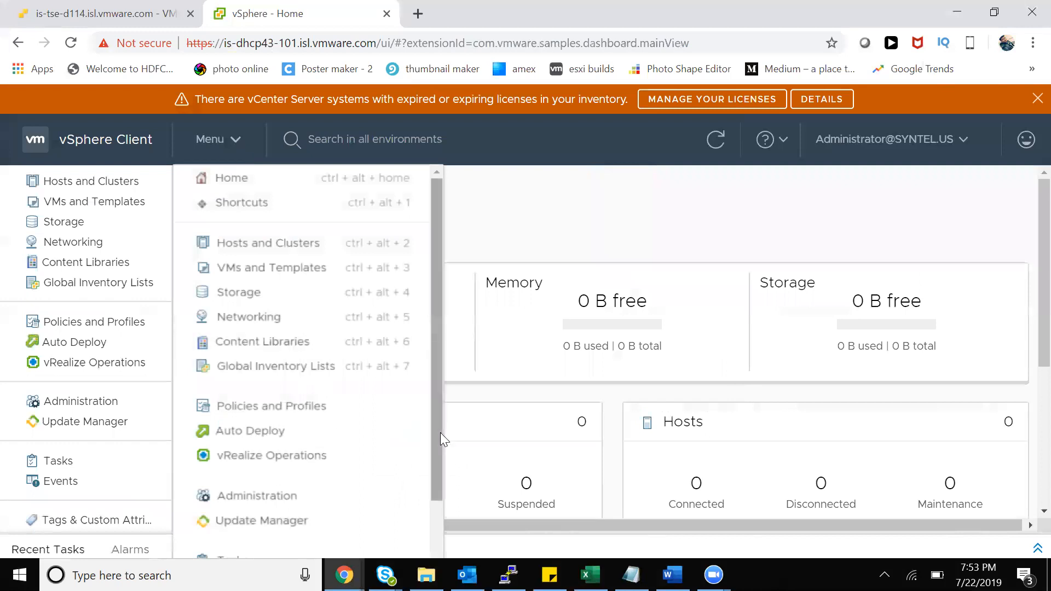
scroll(421, 513, down, 2)
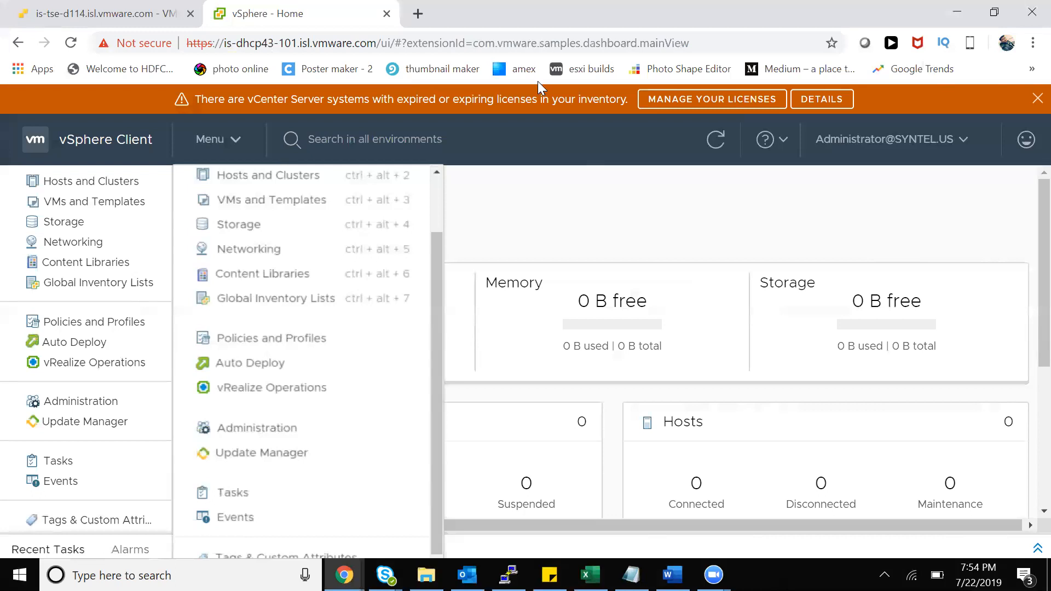
click(426, 16)
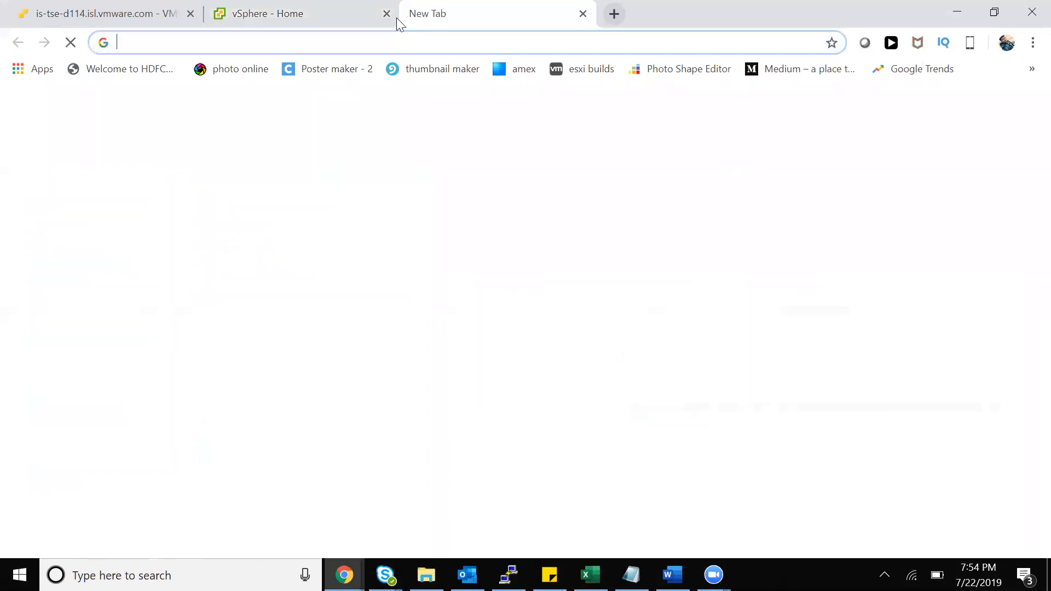
Go to sketch.io, open Sketchpad in English and create a new blank canvas
text(sk)
key(Return)
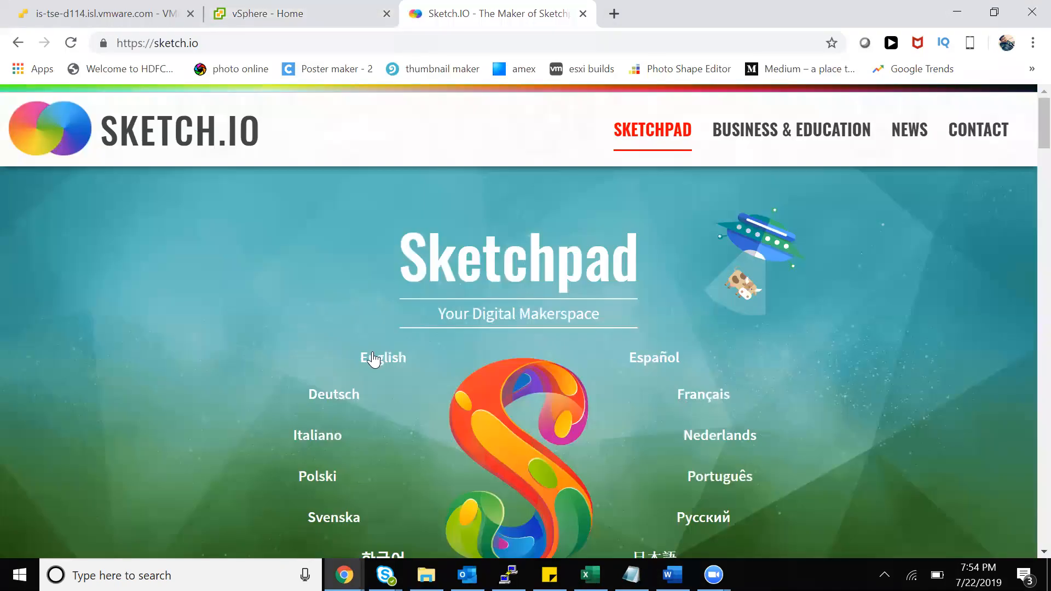
click(369, 358)
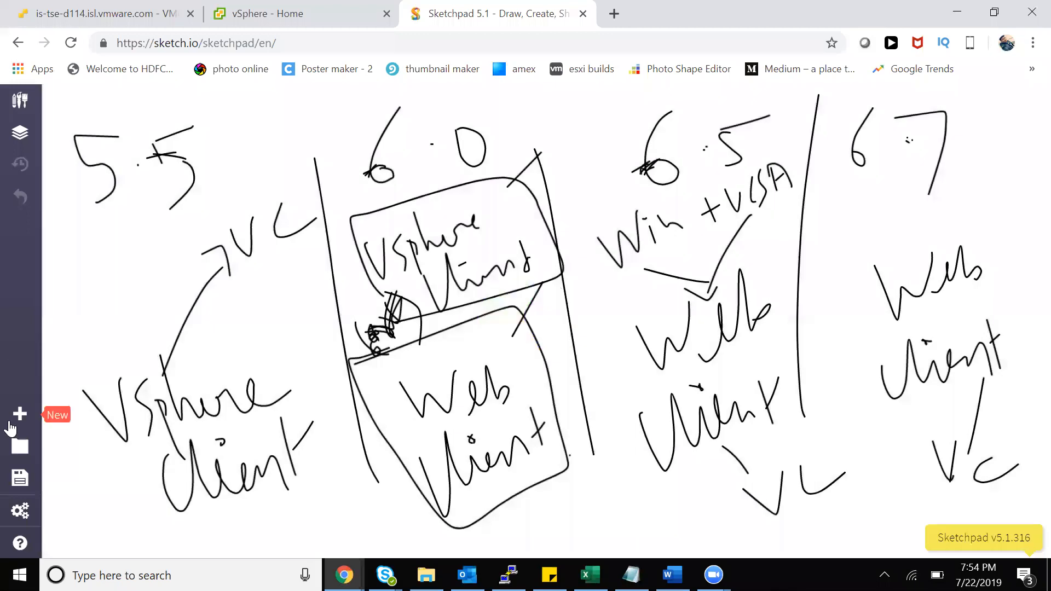
click(18, 417)
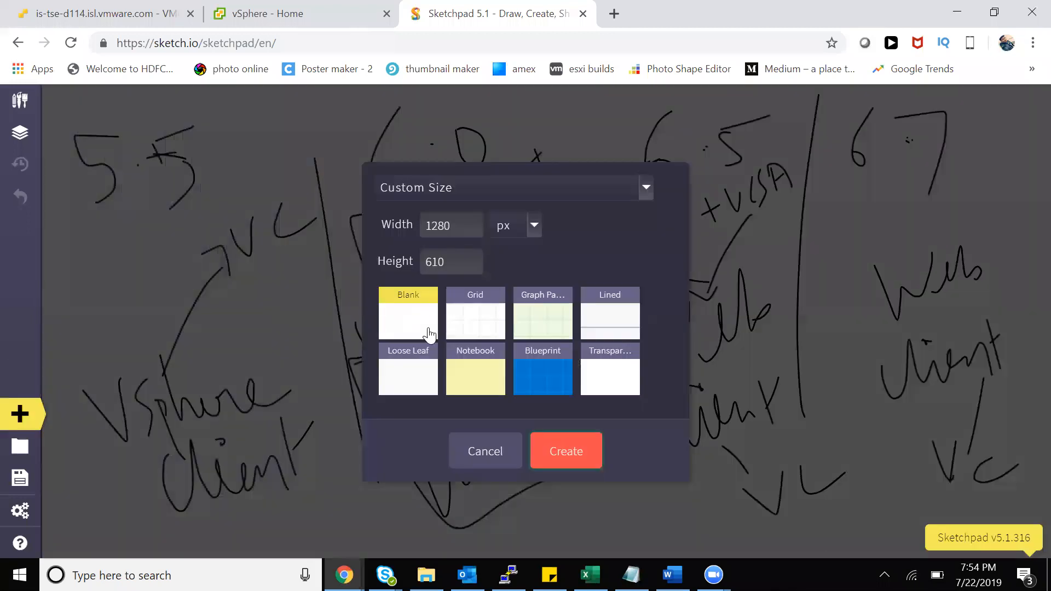
click(574, 453)
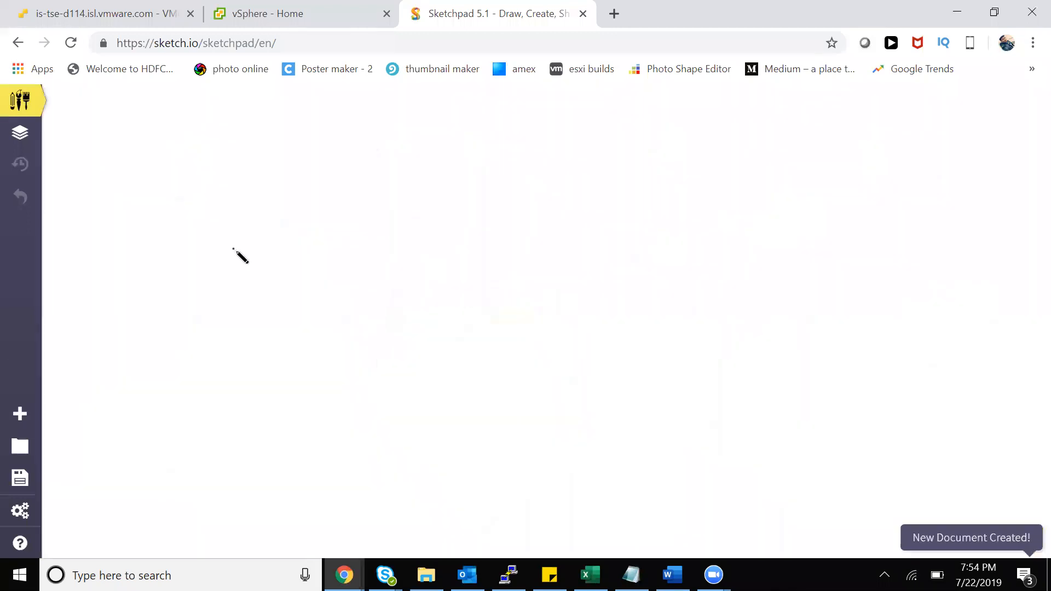
Draw a box with a connector labelled 10vm and a line down to handwritten Veeam
mouse_move(235, 219)
mouse_down()
mouse_move(237, 429)
mouse_move(336, 312)
mouse_move(233, 216)
mouse_up()
mouse_move(325, 279)
mouse_down()
mouse_move(384, 272)
mouse_move(404, 289)
mouse_up()
drag(408, 268, 449, 269)
mouse_move(456, 267)
mouse_down()
mouse_move(463, 277)
mouse_move(472, 262)
mouse_move(481, 279)
mouse_up()
click(319, 363)
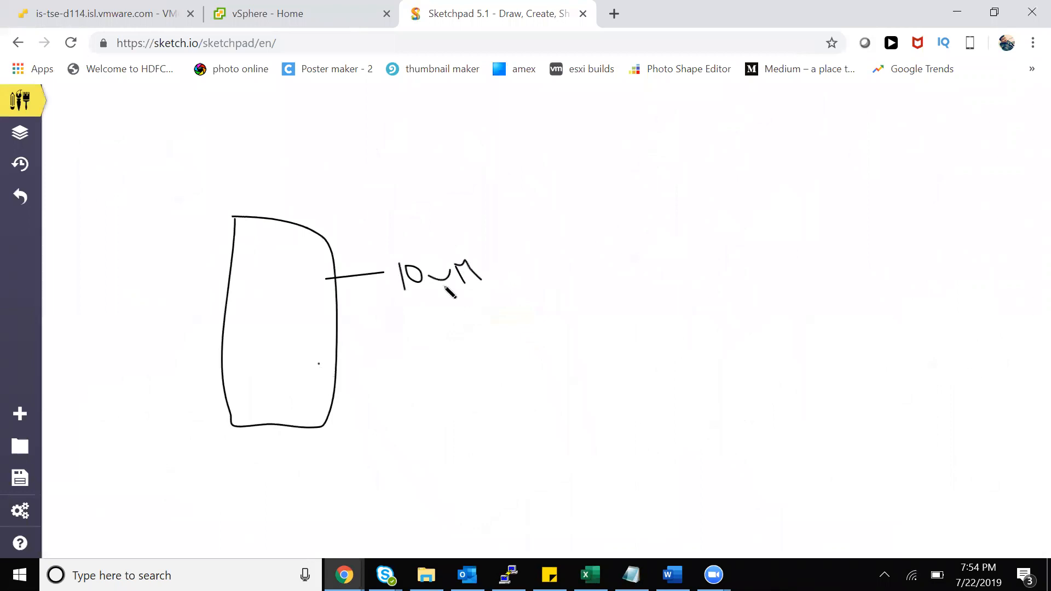
mouse_move(416, 288)
mouse_down()
mouse_move(428, 410)
mouse_move(451, 373)
mouse_move(490, 405)
mouse_move(567, 409)
mouse_up()
click(434, 390)
click(428, 304)
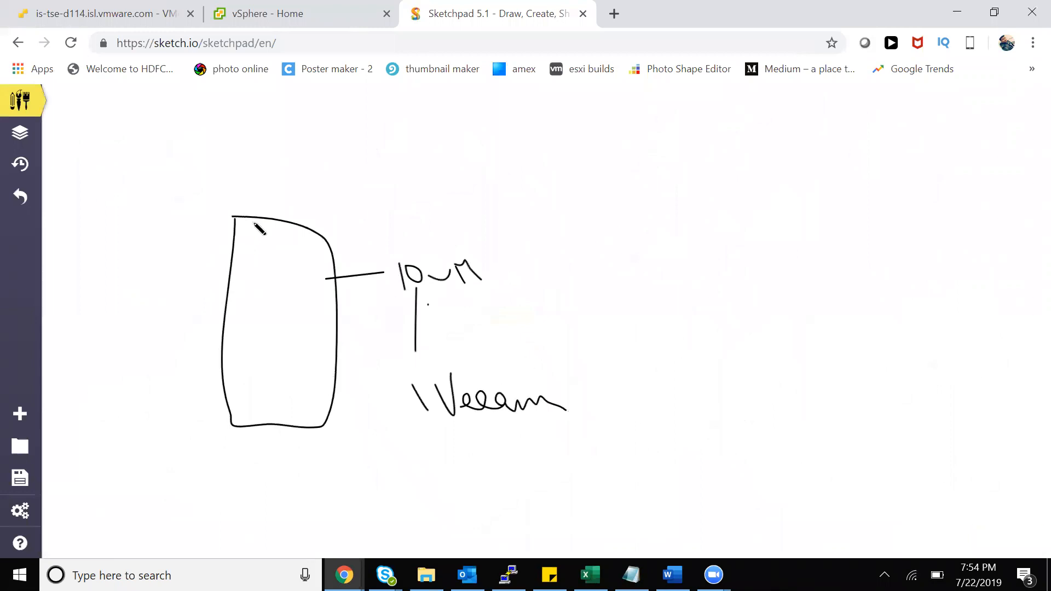
Draw a large box on the right labelled Backup env
mouse_move(601, 189)
mouse_down()
mouse_move(644, 443)
mouse_move(747, 166)
mouse_up()
drag(1031, 360, 646, 444)
drag(723, 275, 756, 346)
drag(711, 274, 757, 364)
mouse_move(816, 323)
mouse_down()
mouse_move(827, 332)
mouse_move(895, 309)
mouse_move(889, 315)
mouse_up()
mouse_move(832, 387)
mouse_down()
mouse_move(887, 365)
mouse_move(894, 350)
mouse_up()
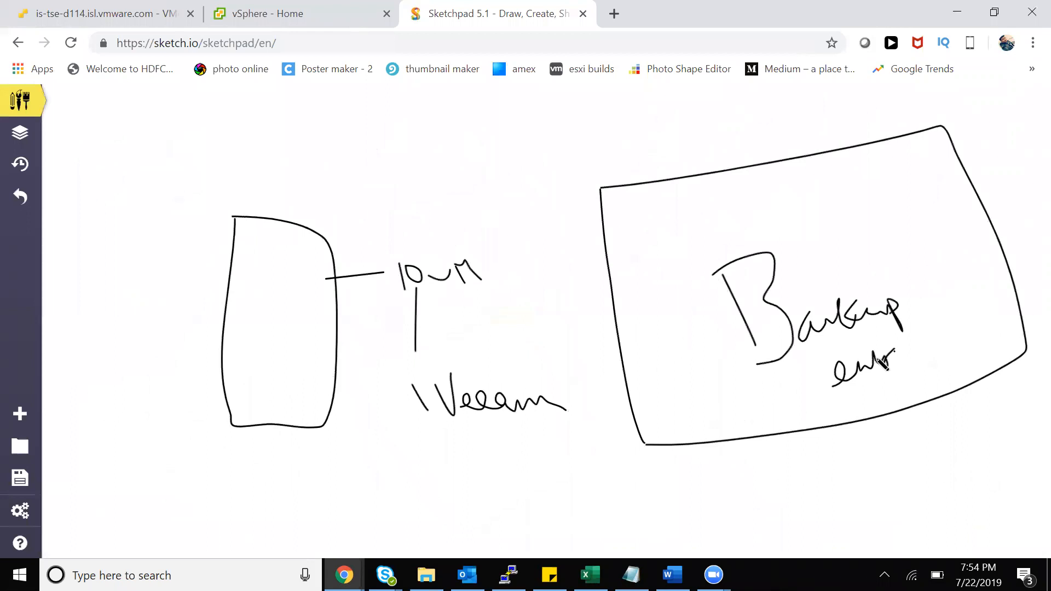
Box and double-underline Veeam, then draw a line down to a vCenter label
drag(401, 375, 497, 369)
mouse_move(401, 374)
mouse_down()
mouse_move(426, 453)
mouse_move(402, 376)
mouse_up()
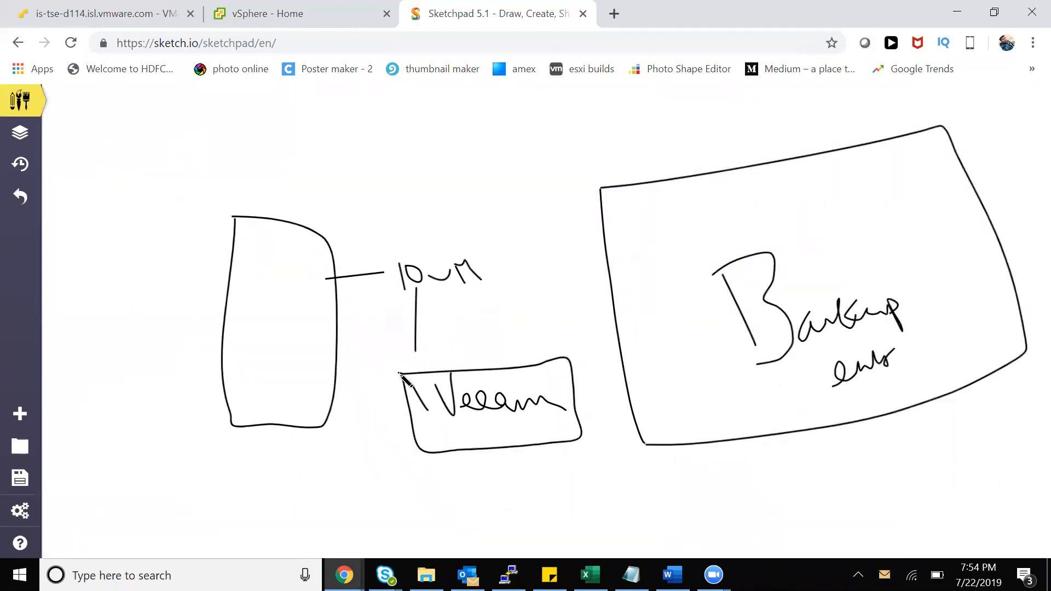
drag(449, 425, 596, 426)
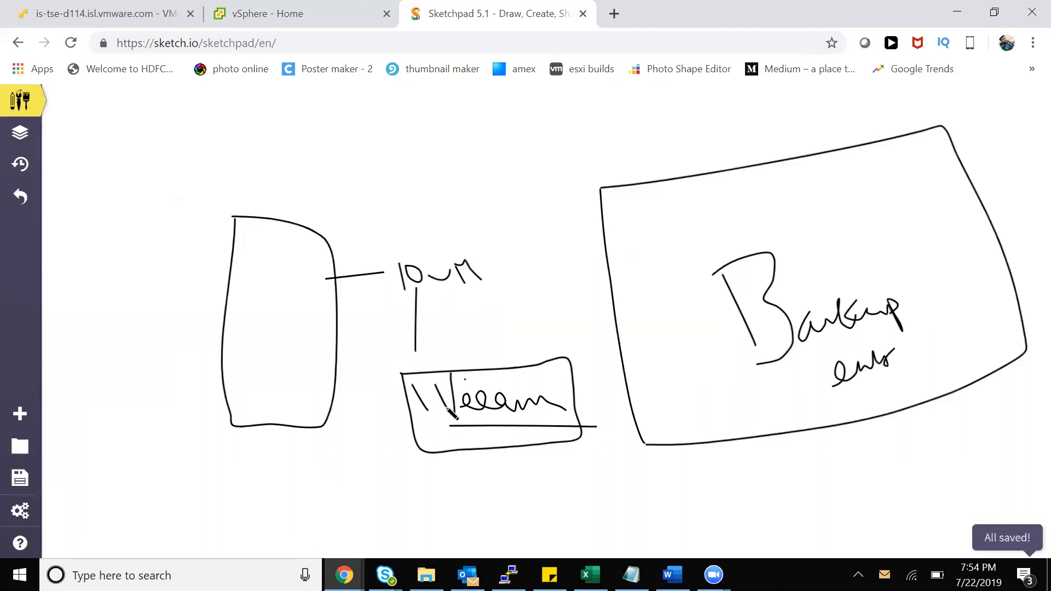
drag(448, 426, 595, 430)
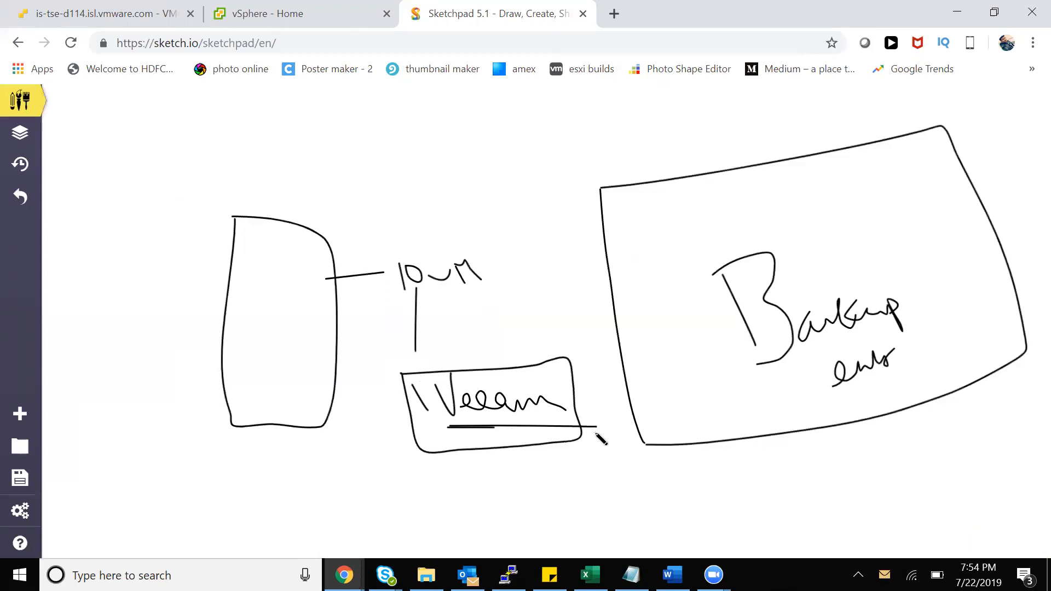
mouse_move(485, 440)
mouse_down()
mouse_move(525, 497)
mouse_move(556, 509)
mouse_move(566, 482)
mouse_up()
mouse_move(581, 477)
mouse_down()
mouse_move(590, 507)
mouse_move(651, 497)
mouse_move(630, 482)
mouse_up()
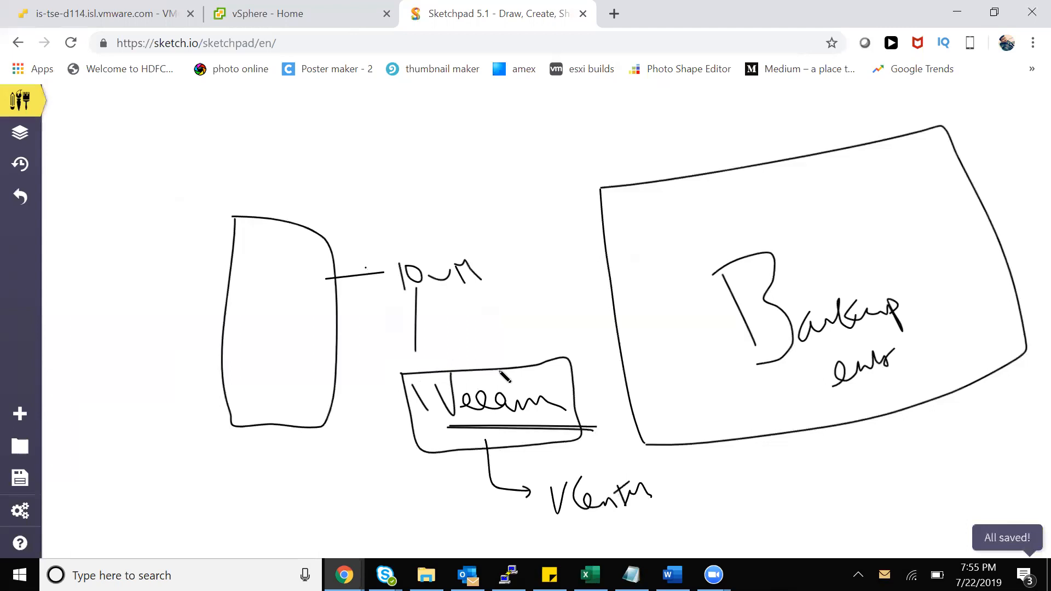
click(275, 17)
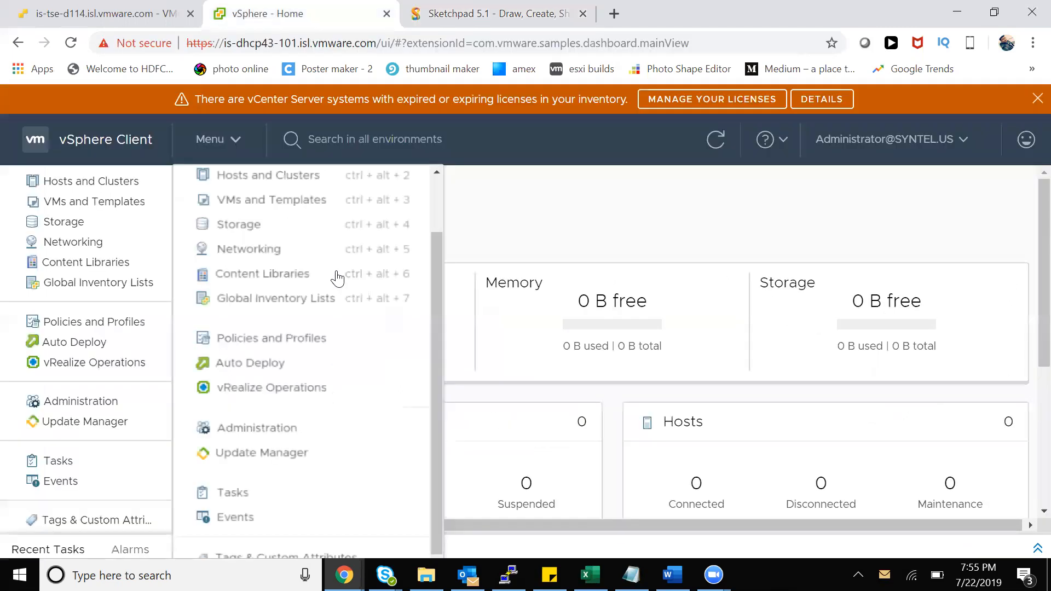
drag(377, 43, 225, 43)
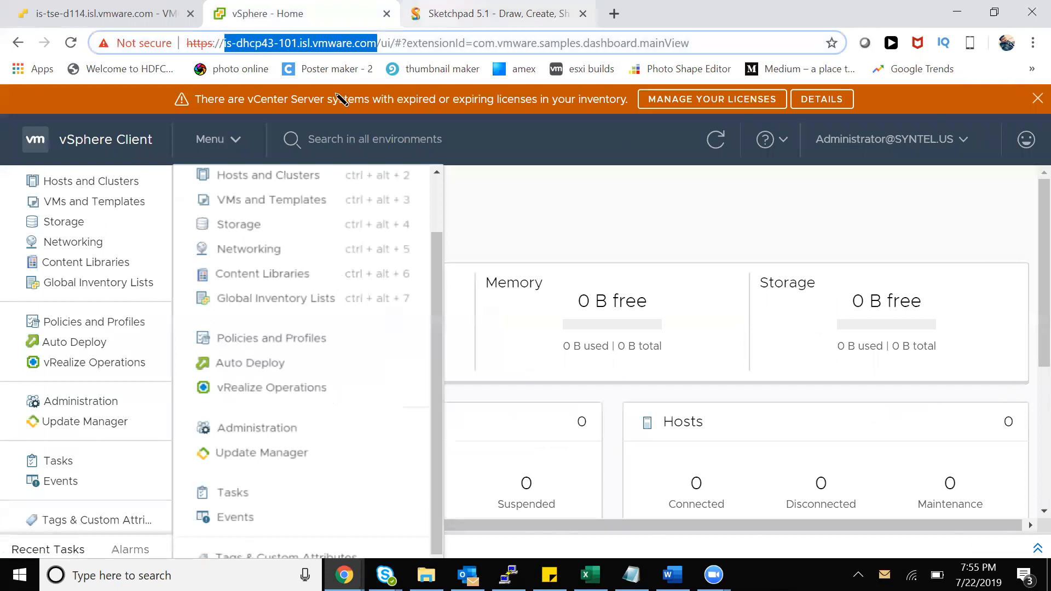
click(438, 13)
click(305, 22)
click(454, 21)
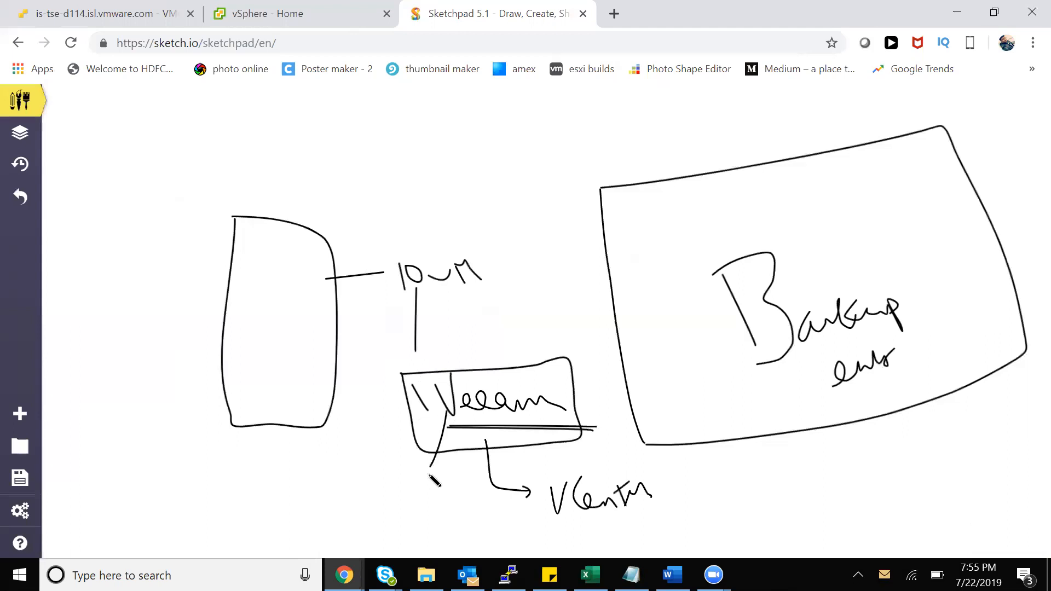
Draw curves from the left box toward Veeam and a peaked stroke inside the left box
drag(273, 378, 446, 412)
drag(282, 358, 444, 417)
drag(225, 393, 348, 366)
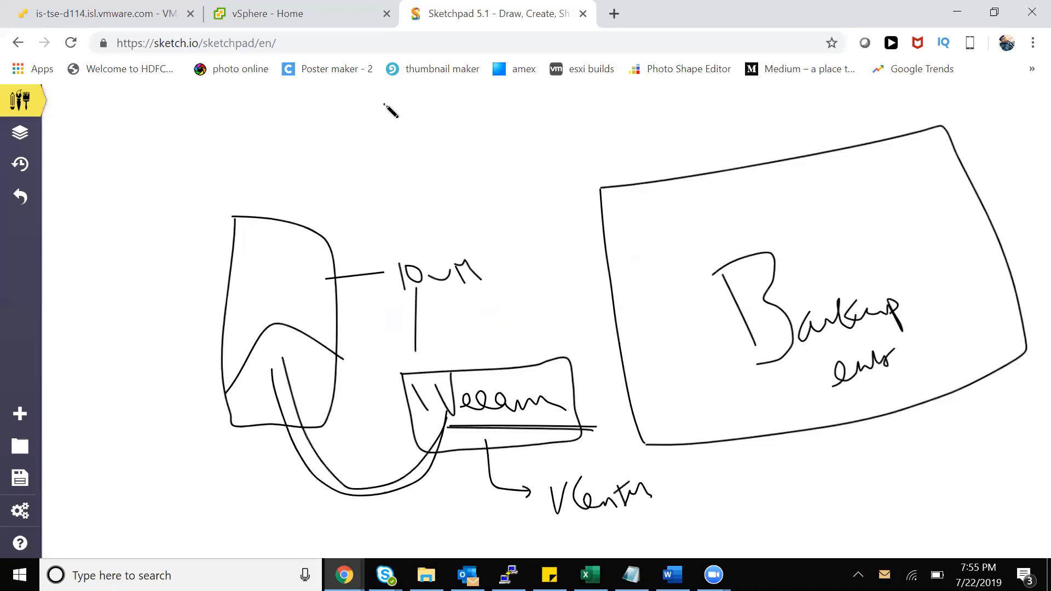
click(378, 17)
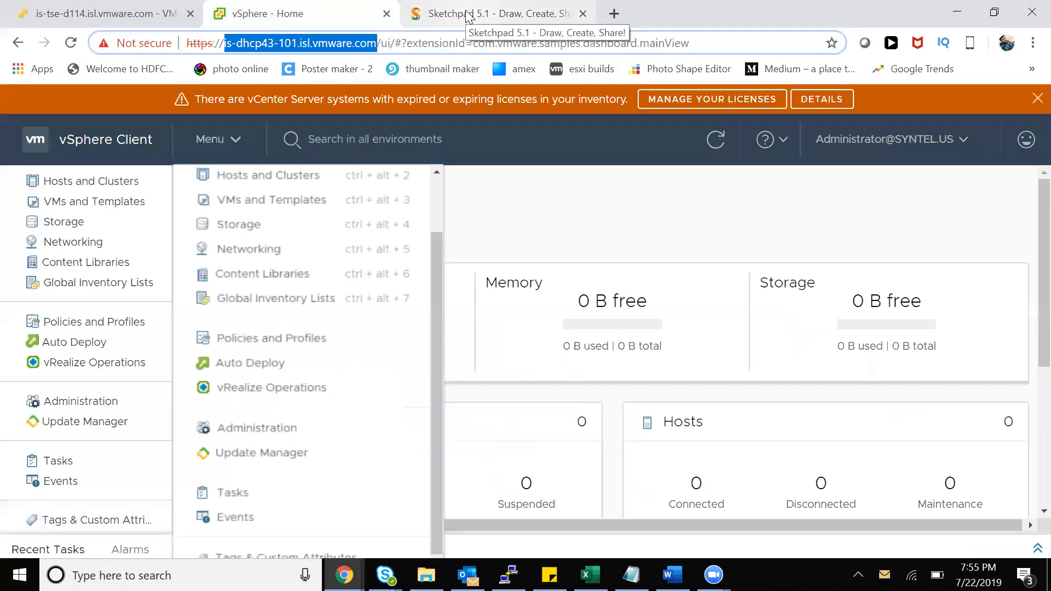
click(468, 17)
drag(232, 389, 322, 356)
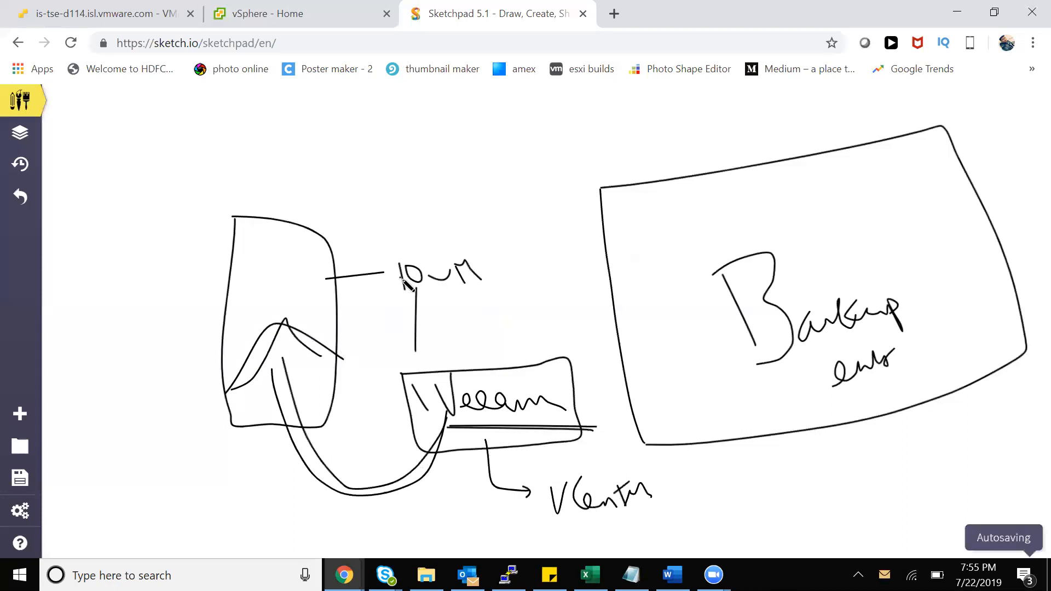
Select the server host name in the vSphere page's address bar, then return to Sketchpad
click(309, 13)
click(377, 44)
drag(378, 44, 226, 45)
click(437, 17)
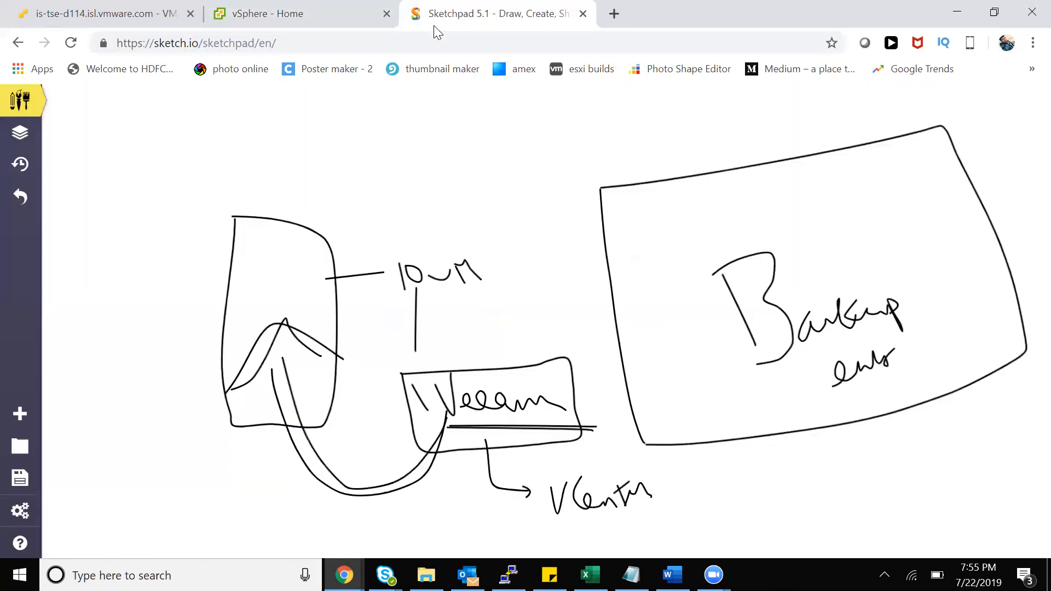
Draw an arrow out from Veeam's underline and a double-headed curved arrow between left box and Backup box
mouse_move(569, 417)
mouse_down()
mouse_move(722, 486)
mouse_move(808, 505)
mouse_up()
drag(721, 506, 778, 497)
drag(722, 500, 759, 501)
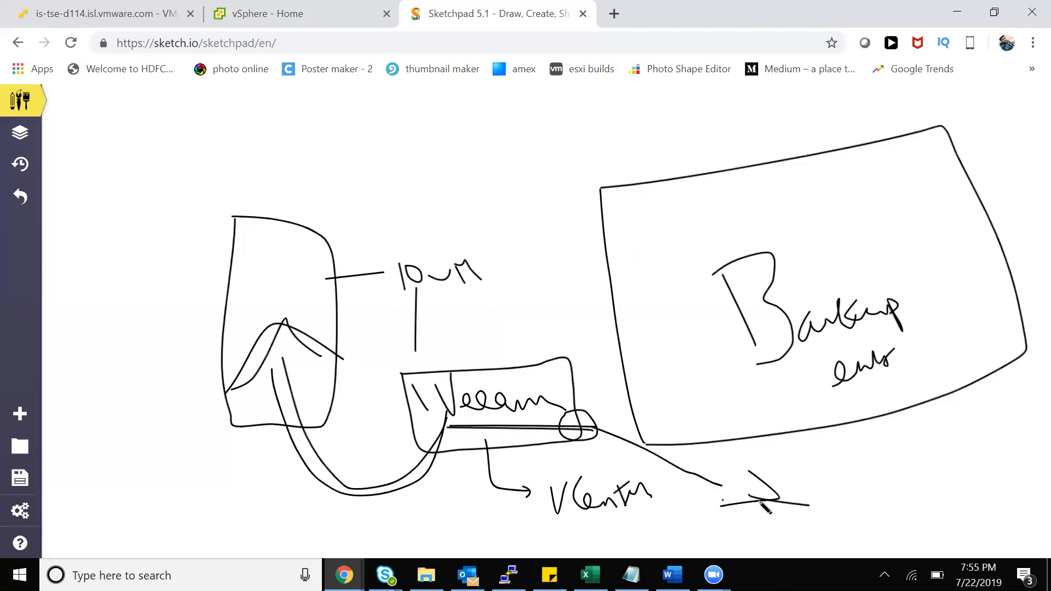
drag(604, 309, 502, 387)
drag(332, 322, 630, 278)
drag(321, 323, 349, 305)
mouse_move(616, 278)
mouse_down()
mouse_move(642, 269)
mouse_move(648, 297)
mouse_up()
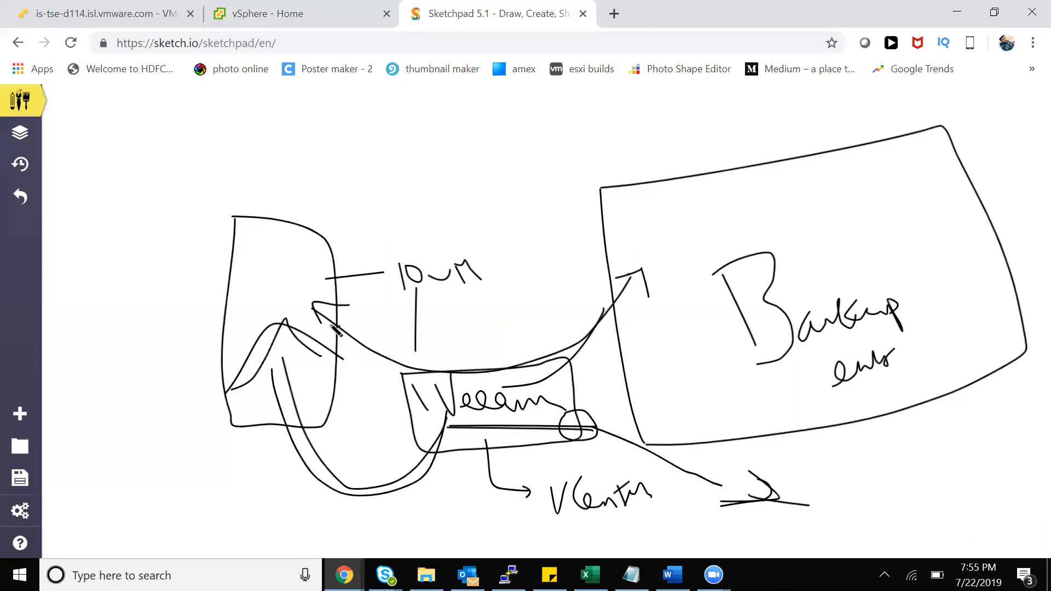
drag(314, 314, 340, 307)
click(424, 321)
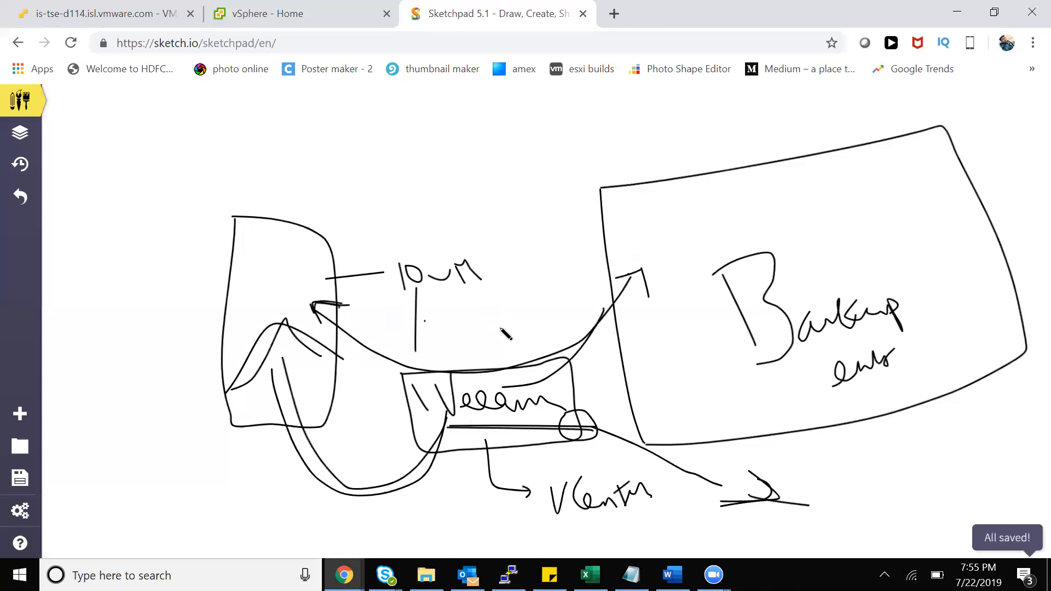
mouse_move(617, 279)
mouse_down()
mouse_move(641, 277)
mouse_move(645, 293)
mouse_up()
click(616, 335)
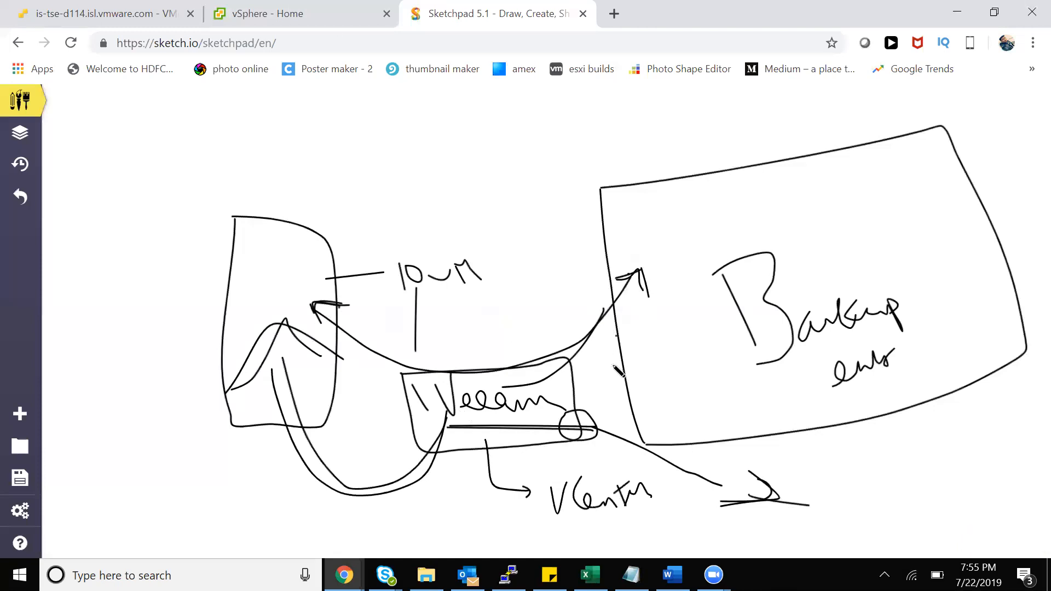
Retrace the 10vm label and the peaked curve inside the left box
mouse_move(428, 270)
mouse_down()
mouse_move(465, 298)
mouse_move(482, 283)
mouse_up()
click(483, 278)
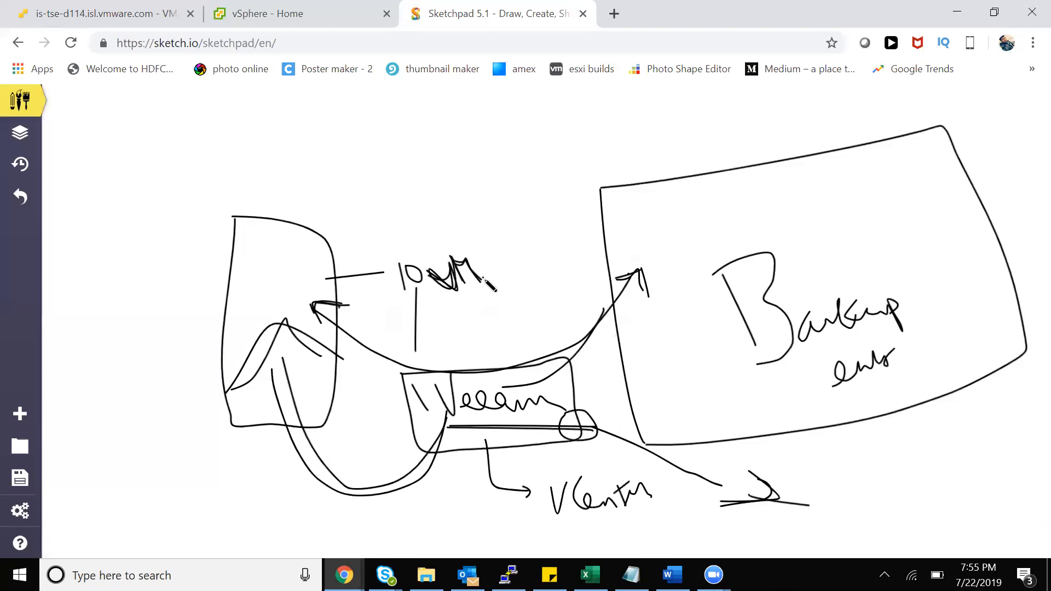
mouse_move(238, 384)
mouse_down()
mouse_move(278, 334)
mouse_move(337, 360)
mouse_move(301, 340)
mouse_up()
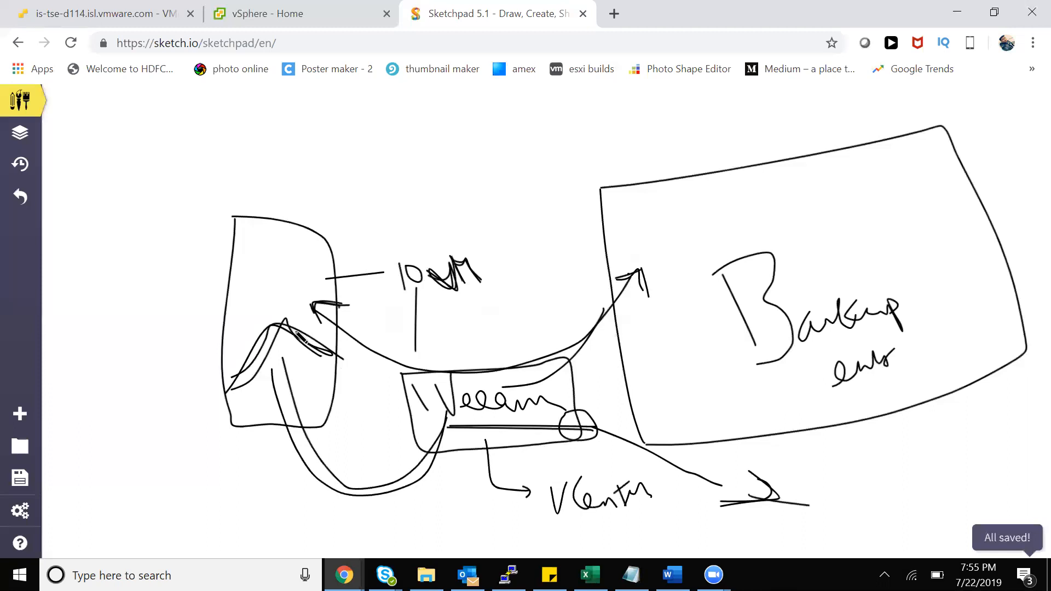
drag(224, 378, 331, 355)
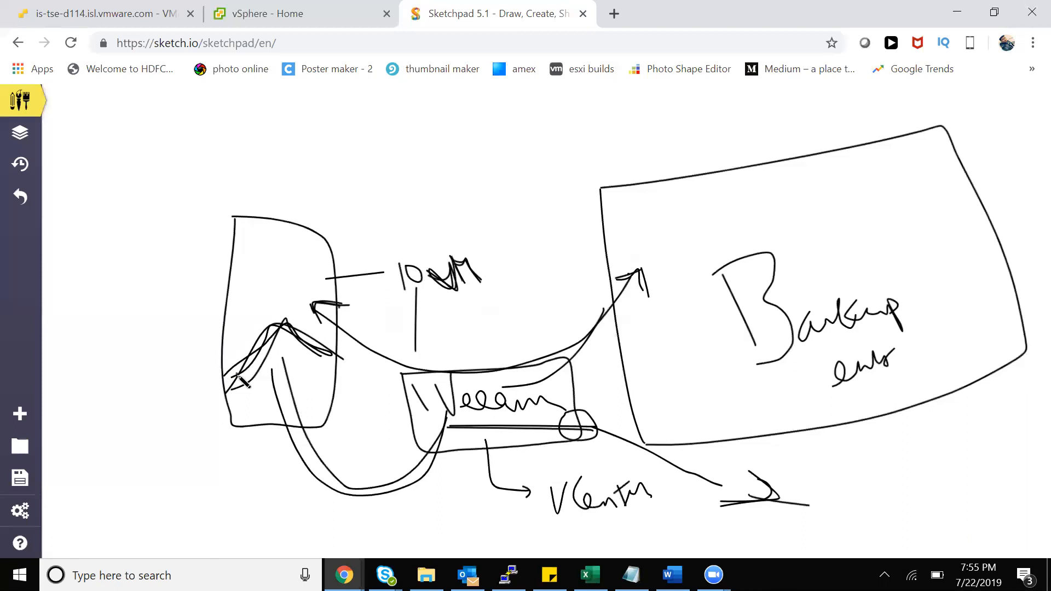
mouse_move(249, 378)
mouse_down()
mouse_move(323, 358)
mouse_move(284, 331)
mouse_move(275, 345)
mouse_move(281, 324)
mouse_up()
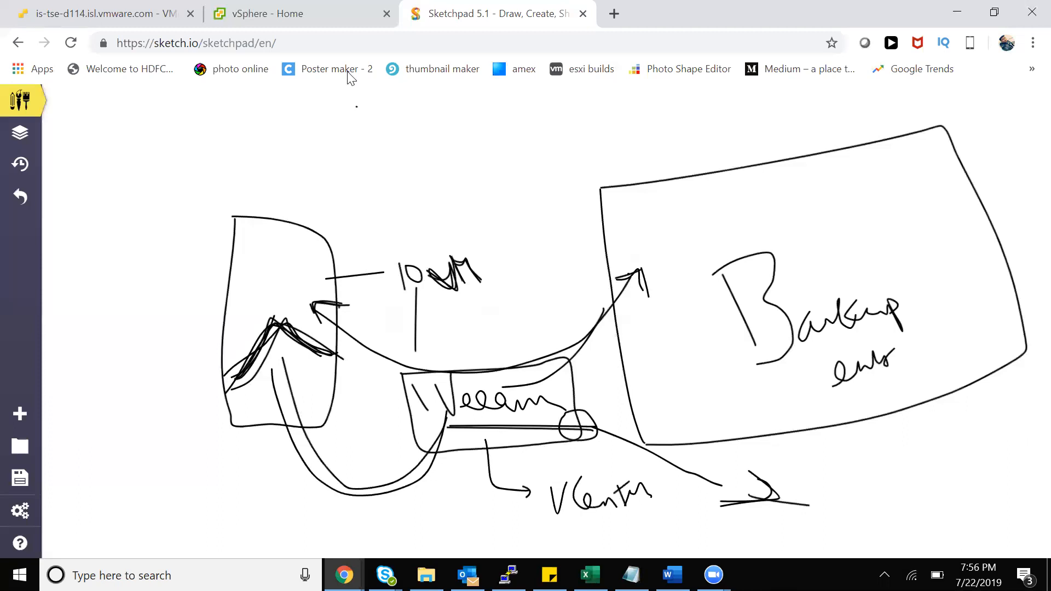
Reselect the server host name on the vSphere page, then add two dots beside the 10 VM label
click(336, 22)
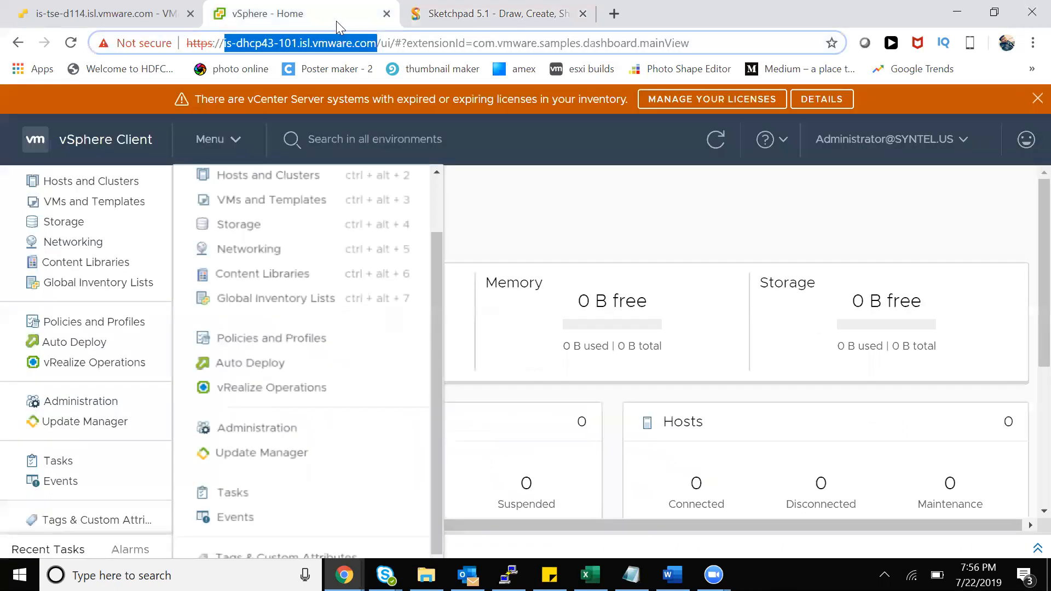
click(378, 43)
drag(378, 44, 222, 44)
click(440, 12)
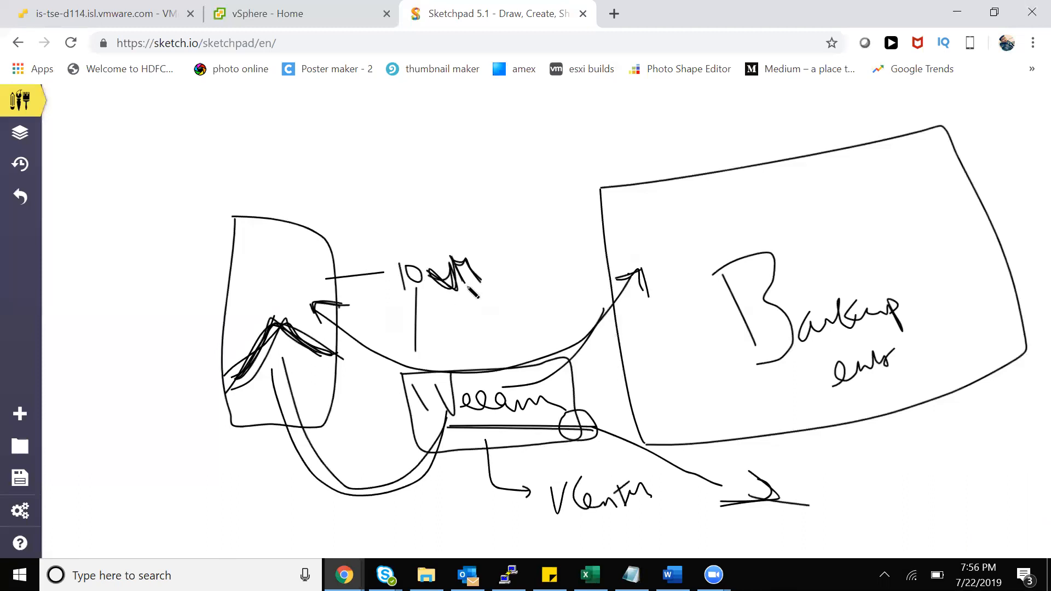
click(390, 284)
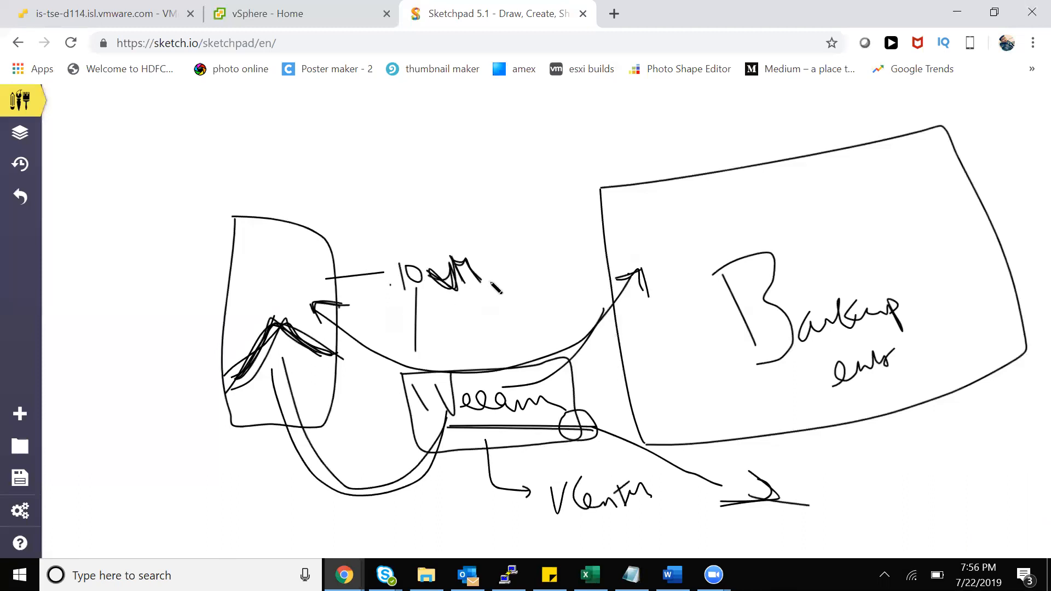
click(481, 255)
Box the 10 VM label and draw a large loop around the host, label and Veeam
click(445, 238)
mouse_move(384, 261)
mouse_down()
mouse_move(484, 249)
mouse_move(390, 302)
mouse_up()
drag(385, 264, 384, 261)
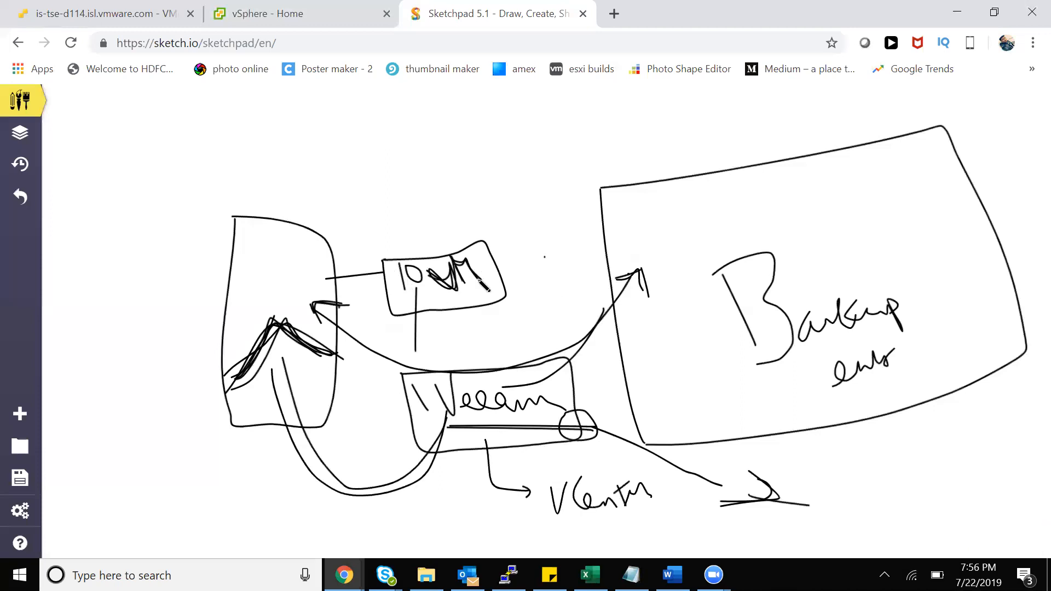
drag(519, 229, 86, 308)
mouse_move(267, 438)
mouse_down()
mouse_move(509, 331)
mouse_move(520, 230)
mouse_up()
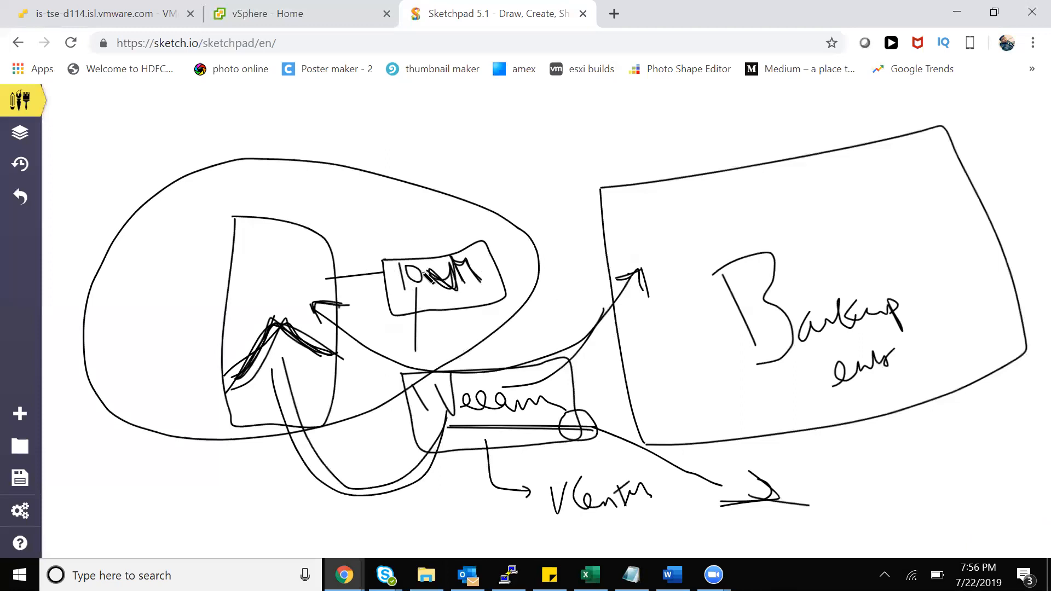
mouse_move(422, 265)
mouse_down()
mouse_move(436, 260)
mouse_move(423, 261)
mouse_up()
Hand-write a vCenter label above the large loop
click(467, 574)
click(467, 574)
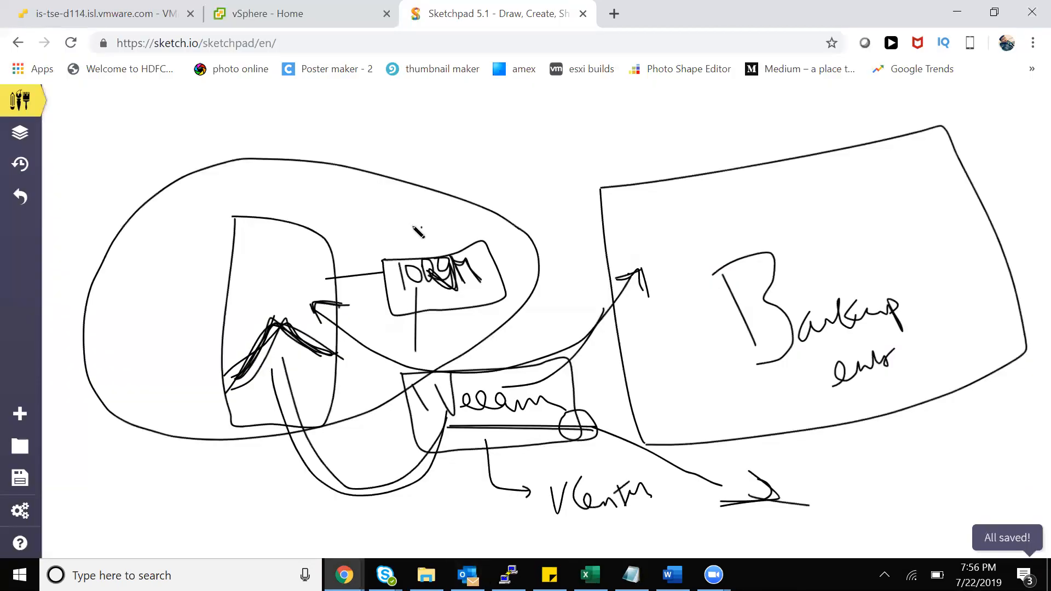
mouse_move(310, 131)
mouse_down()
mouse_move(405, 146)
mouse_move(386, 132)
mouse_up()
mouse_move(372, 184)
mouse_down()
mouse_move(416, 153)
mouse_move(443, 166)
mouse_up()
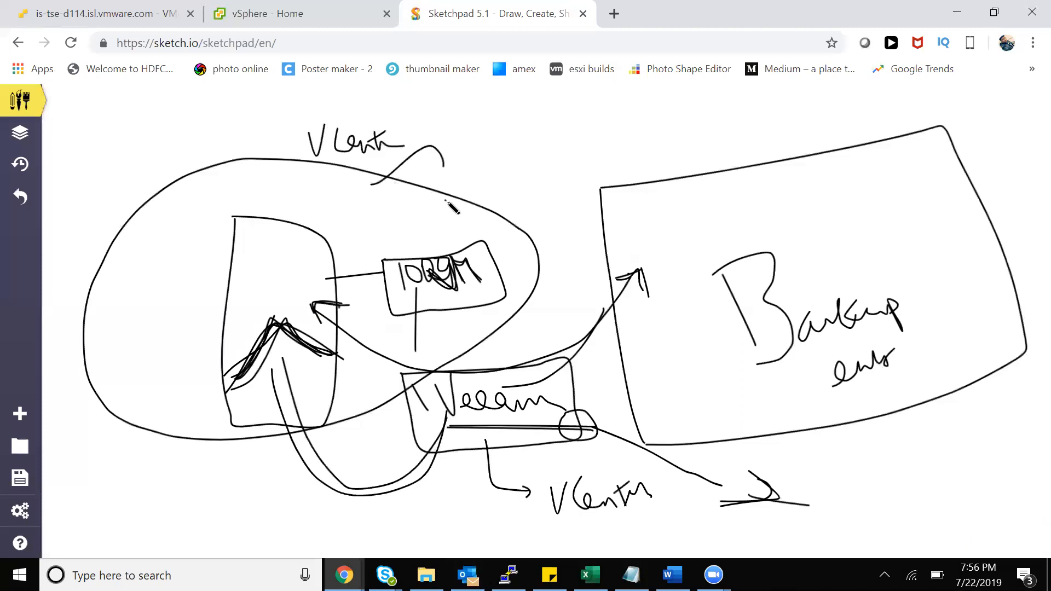
Return to the vSphere Home dashboard, close the Menu dropdown and dismiss the expiring-licences banner
click(308, 15)
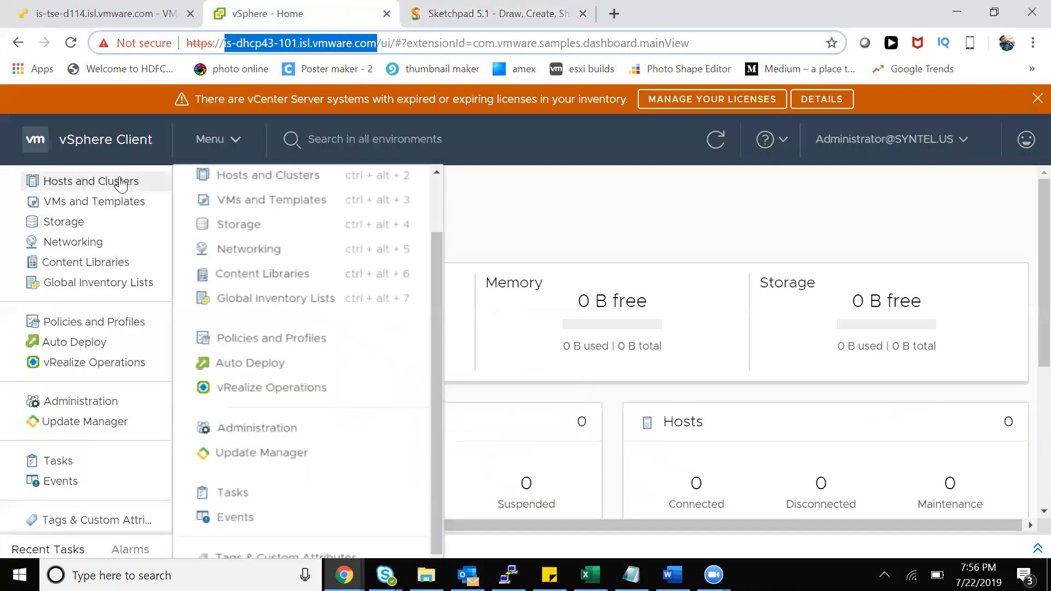
click(643, 225)
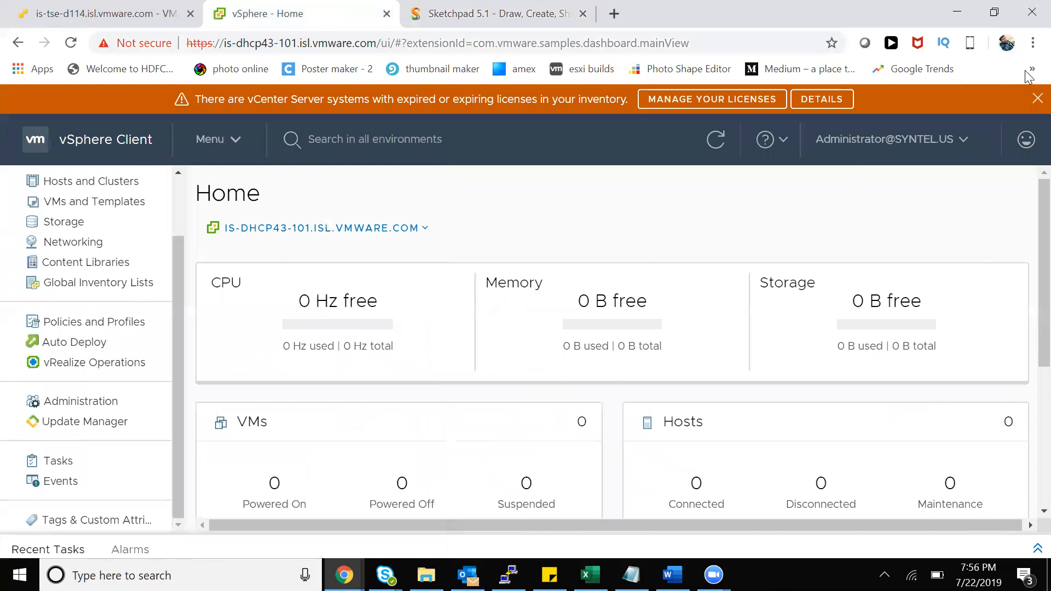
click(1037, 98)
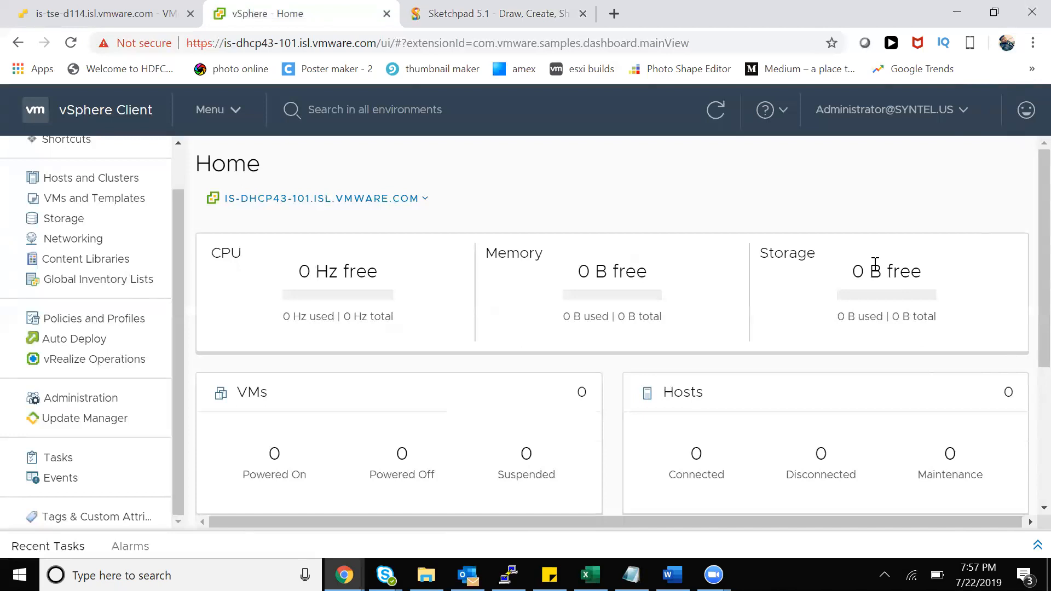
In a new tab, search Google for 'vblock' and show the image results
key(ctrl+t)
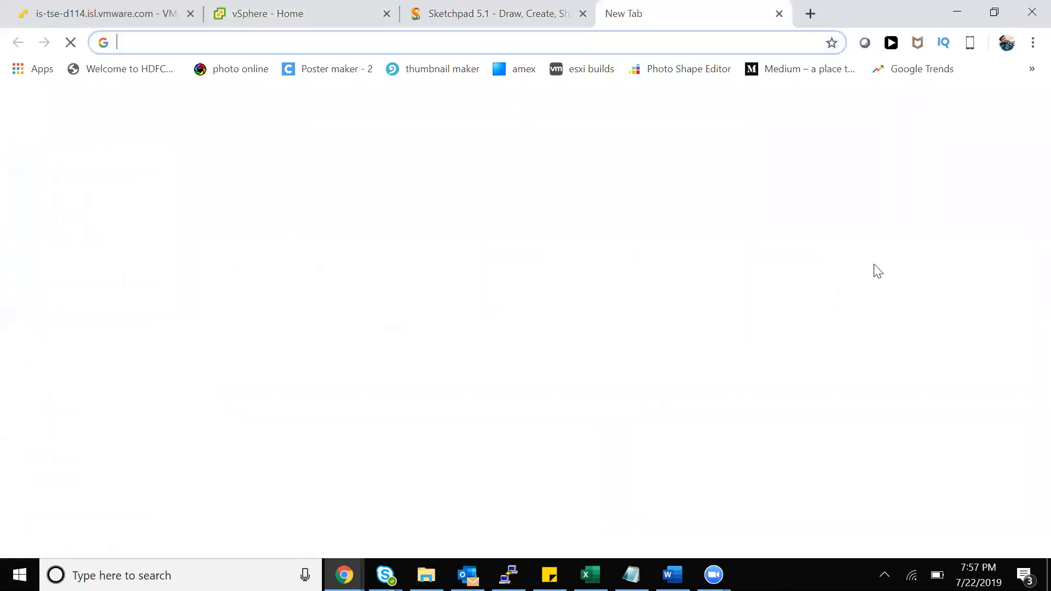
text(vbloc)
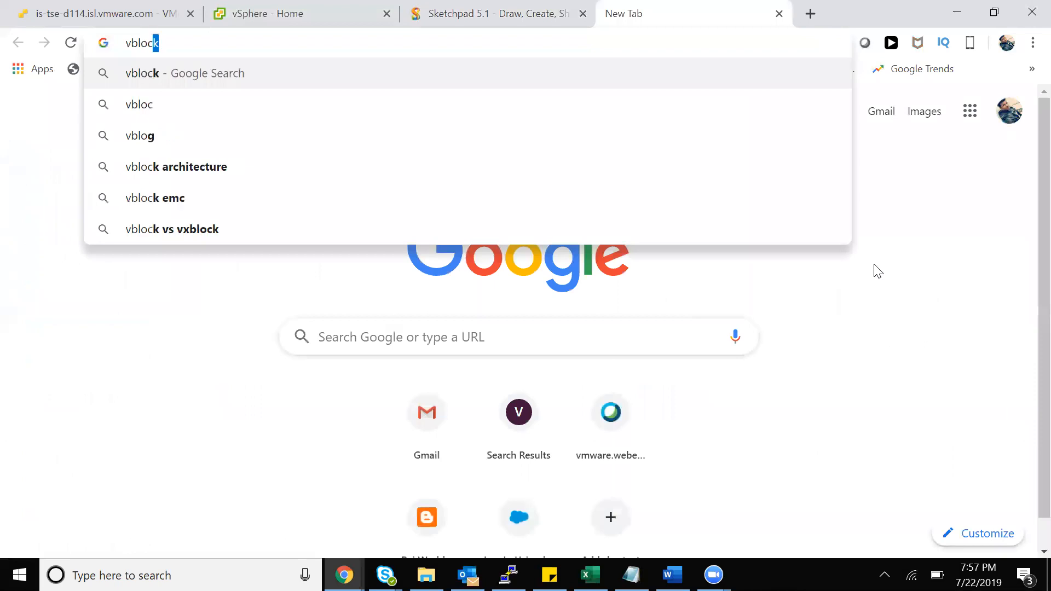
text(k)
key(Return)
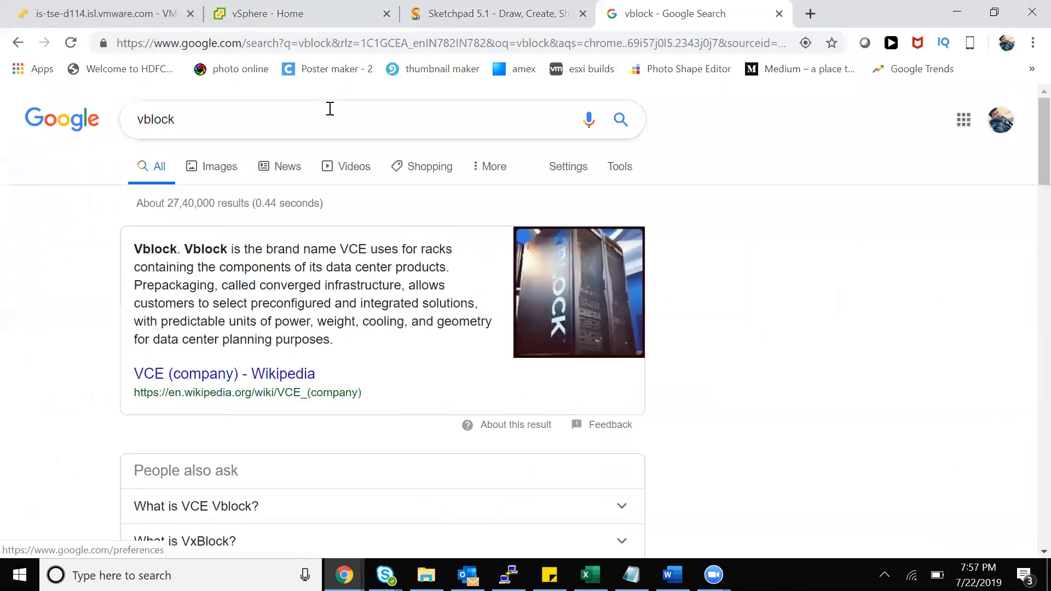
click(201, 175)
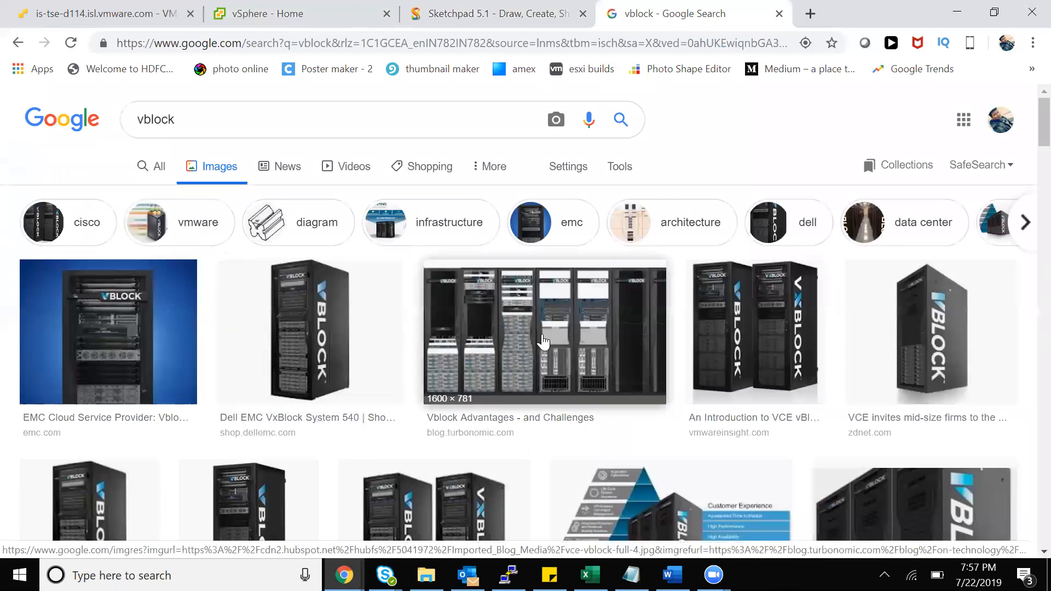
Refine the image search to 'vblock console' and preview the VMware Partner Exchange 2010 screenshot
click(309, 125)
text(console)
key(Return)
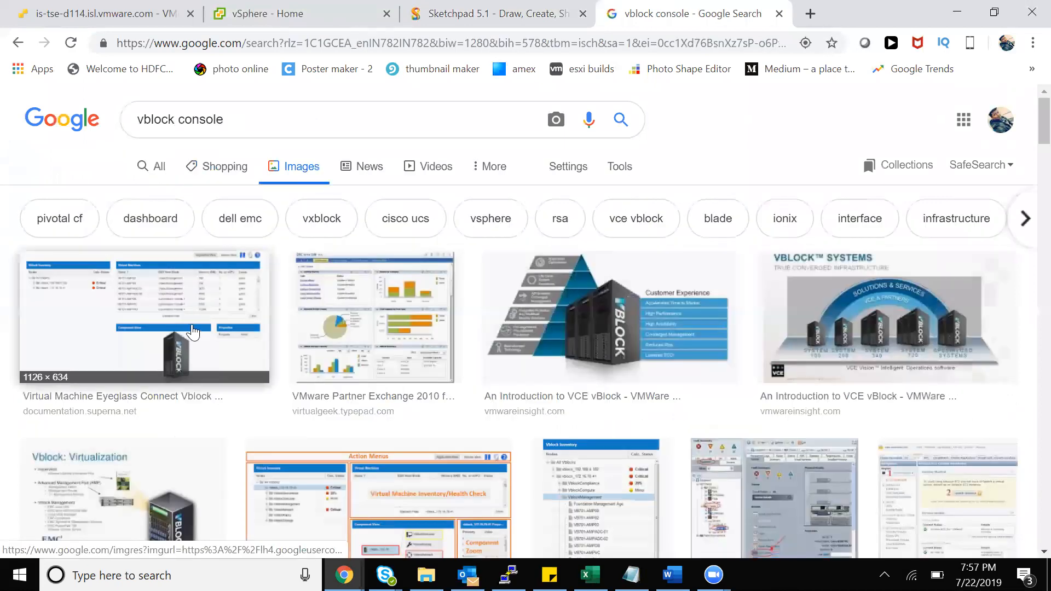
click(349, 328)
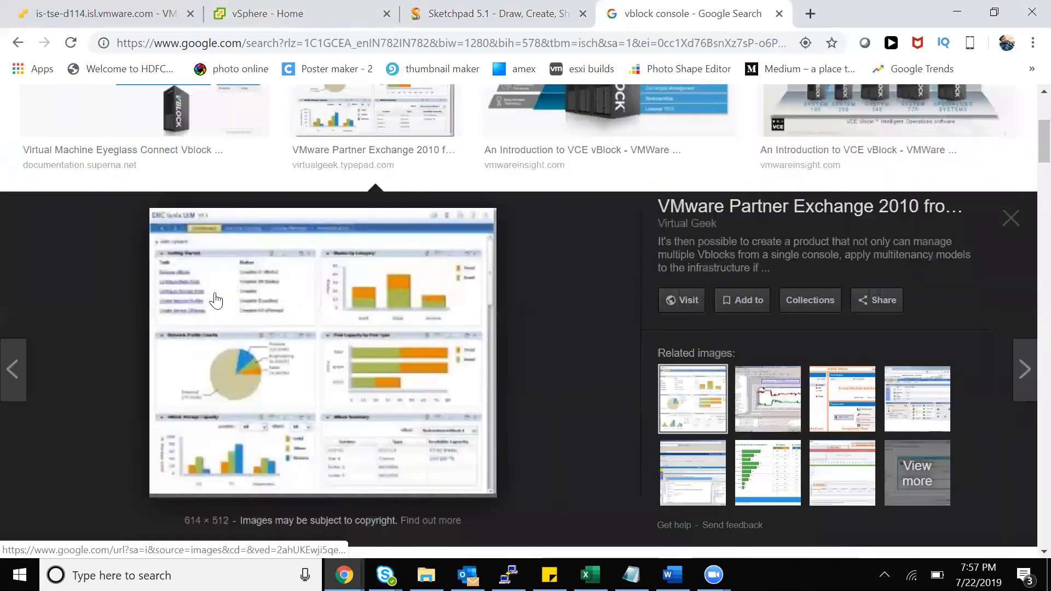
click(814, 15)
Search Google for 'one view hp console' and switch to image results
text(one view v)
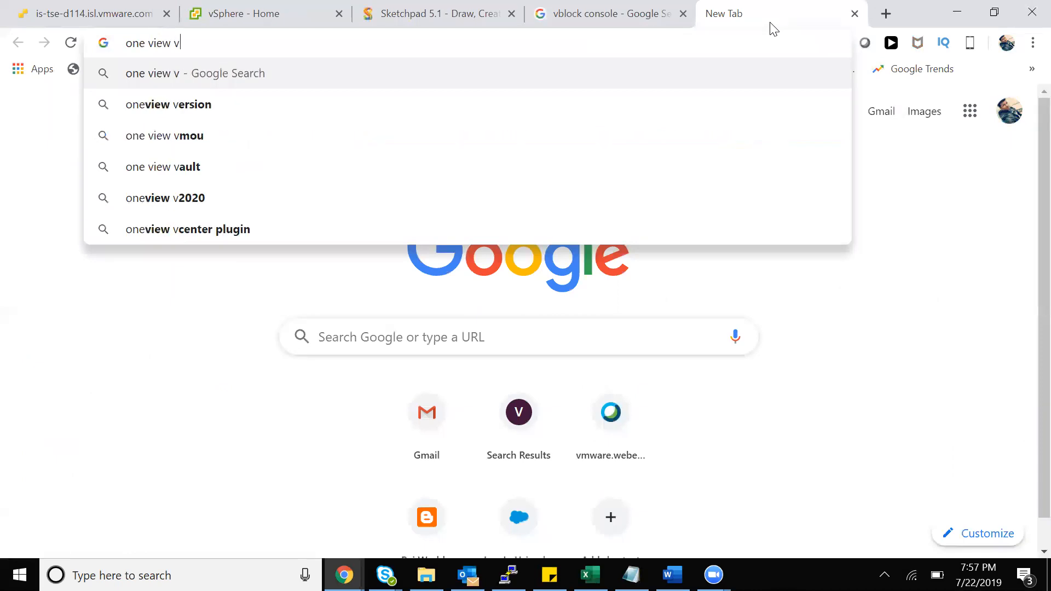
key(BackSpace)
text(hp)
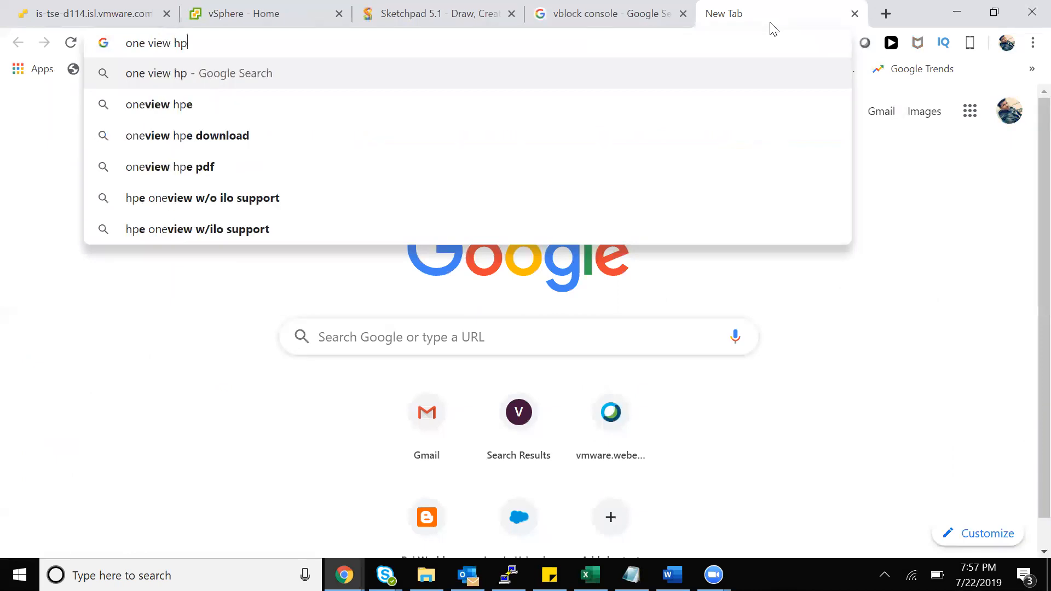
key(Return)
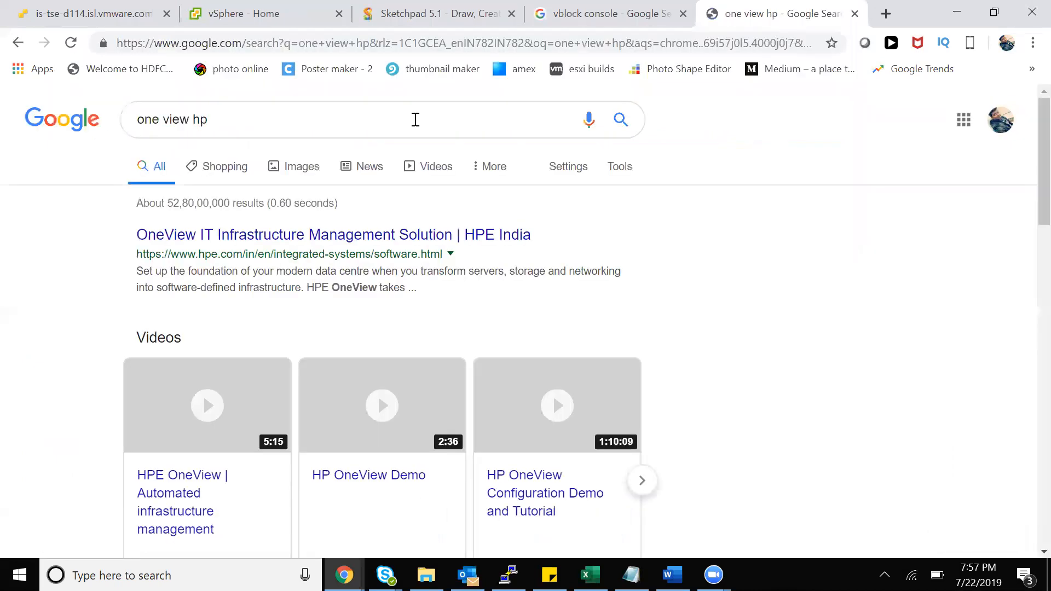
click(415, 120)
text(console)
key(Return)
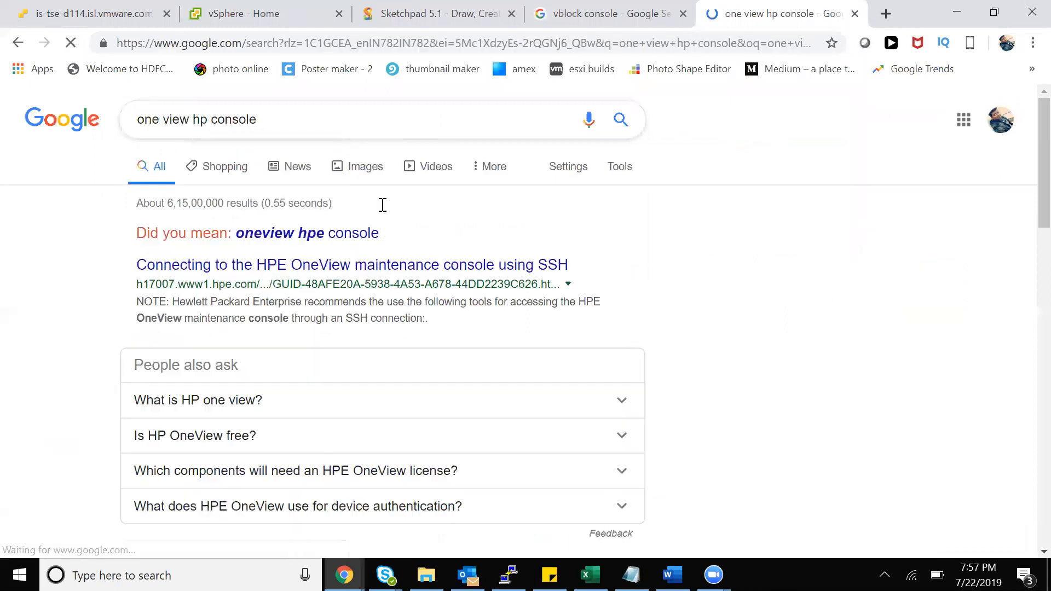
click(336, 166)
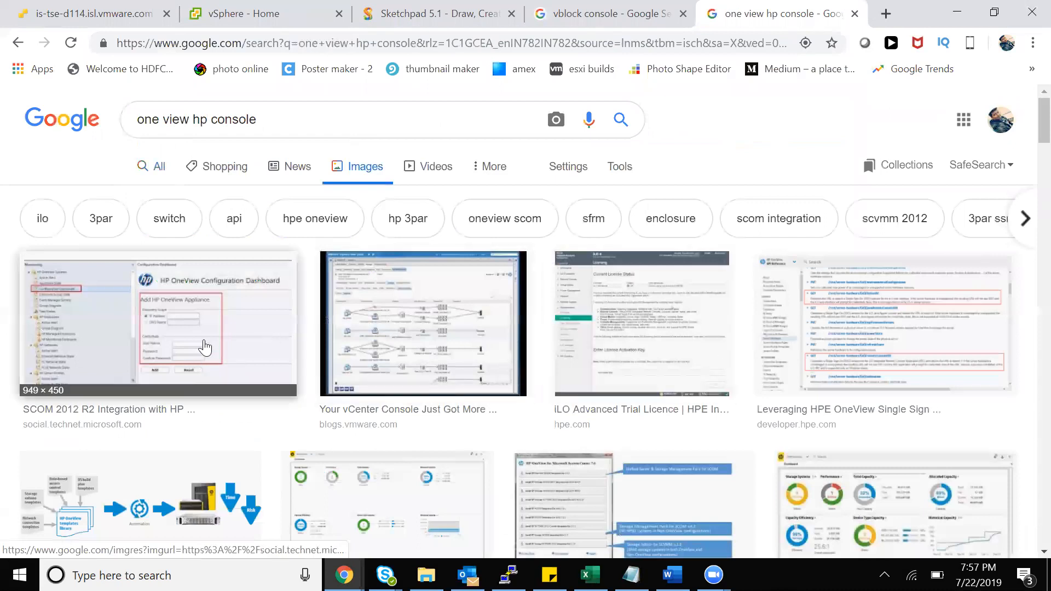
Preview the vCenter Console, HP OneView Configuration Dashboard and SCVMM integration kit images, then close the tab
click(419, 343)
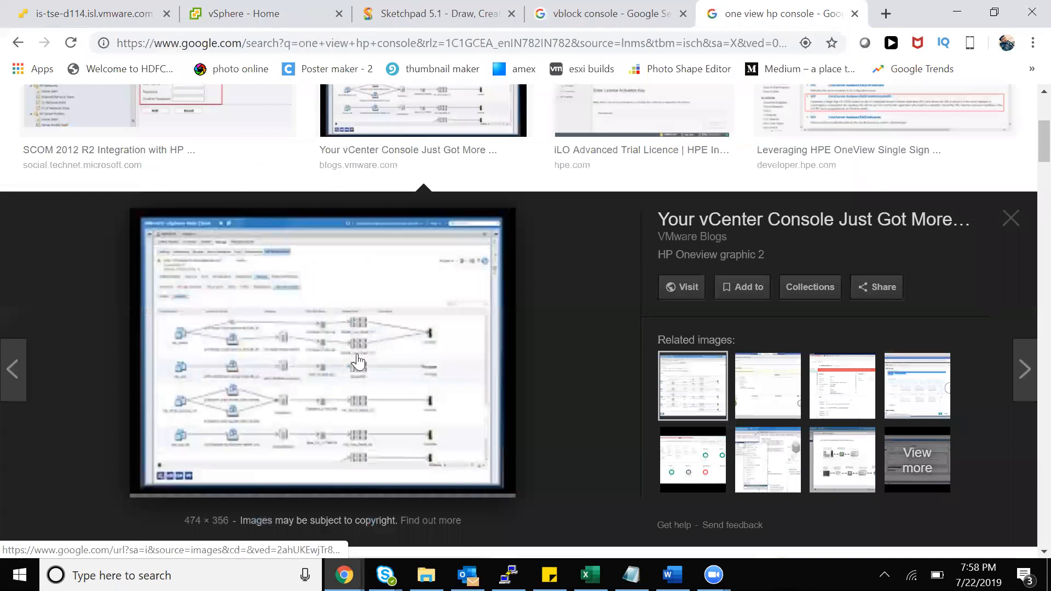
scroll(490, 282, up, 5)
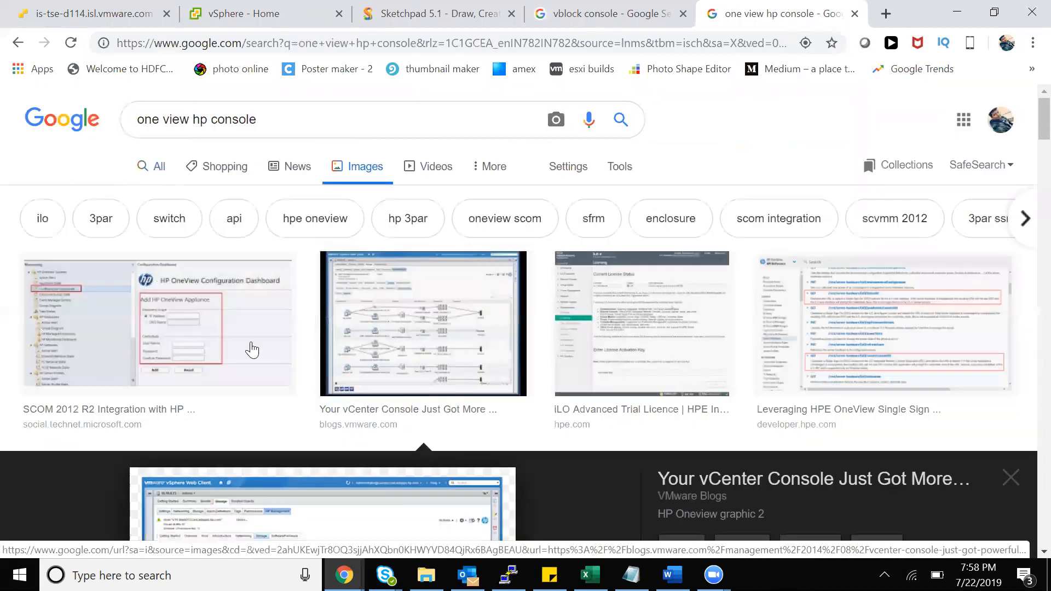
click(196, 352)
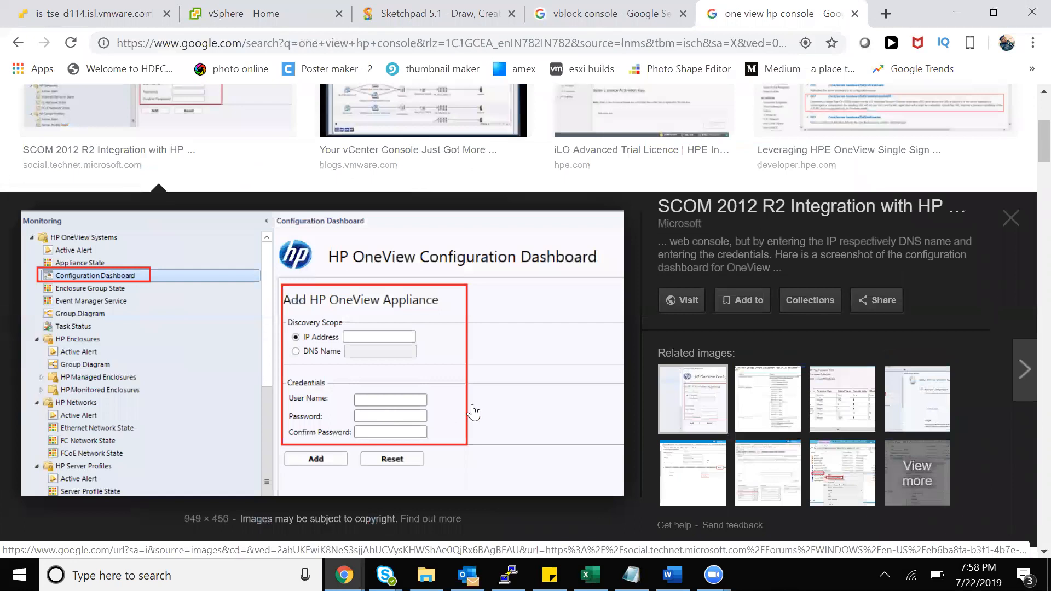
key(Escape)
scroll(546, 422, down, 5)
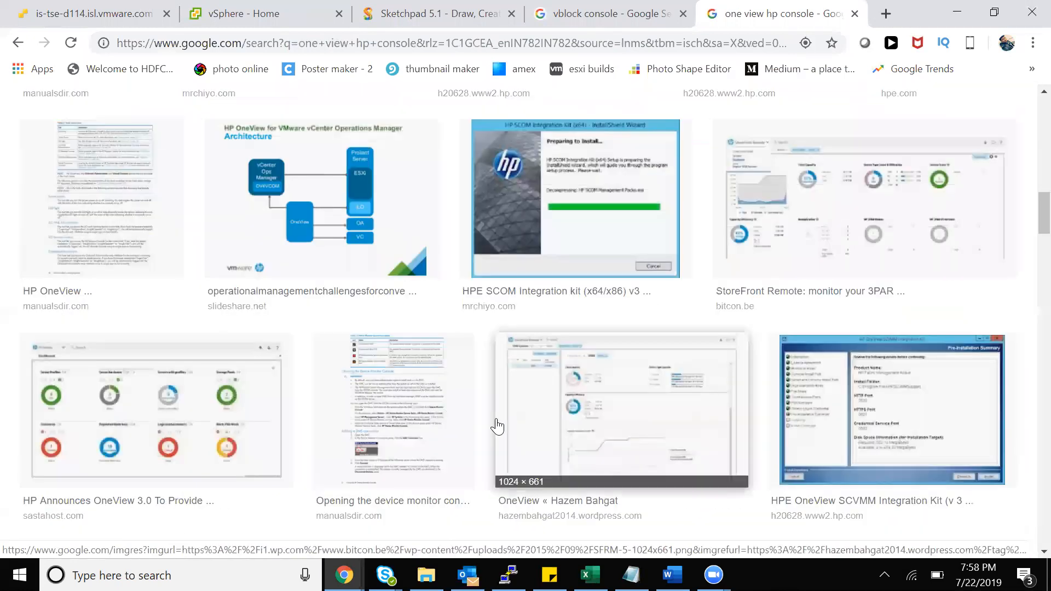
click(862, 430)
scroll(422, 434, down, 7)
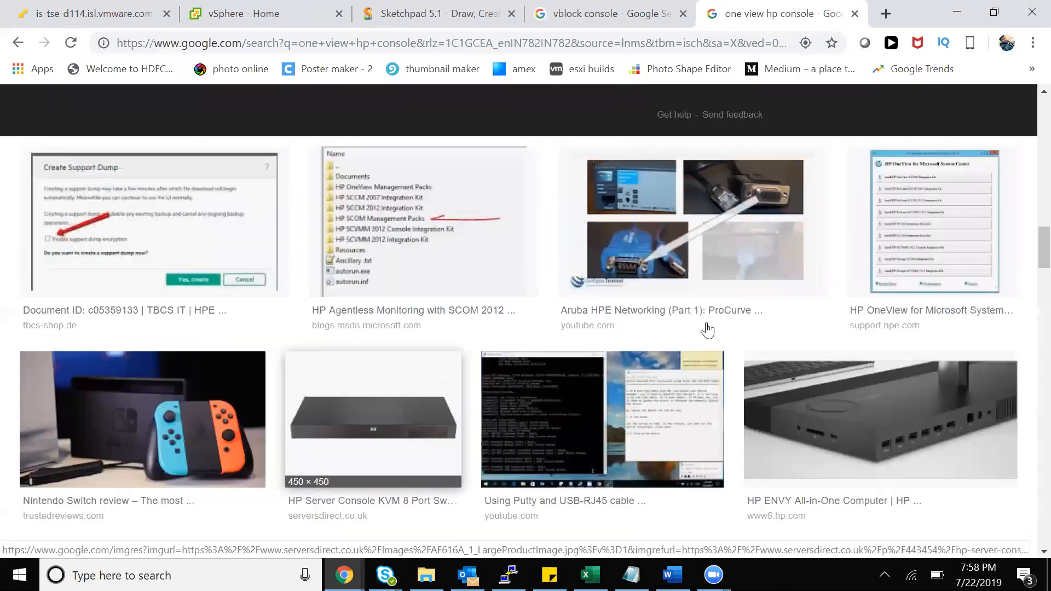
click(854, 13)
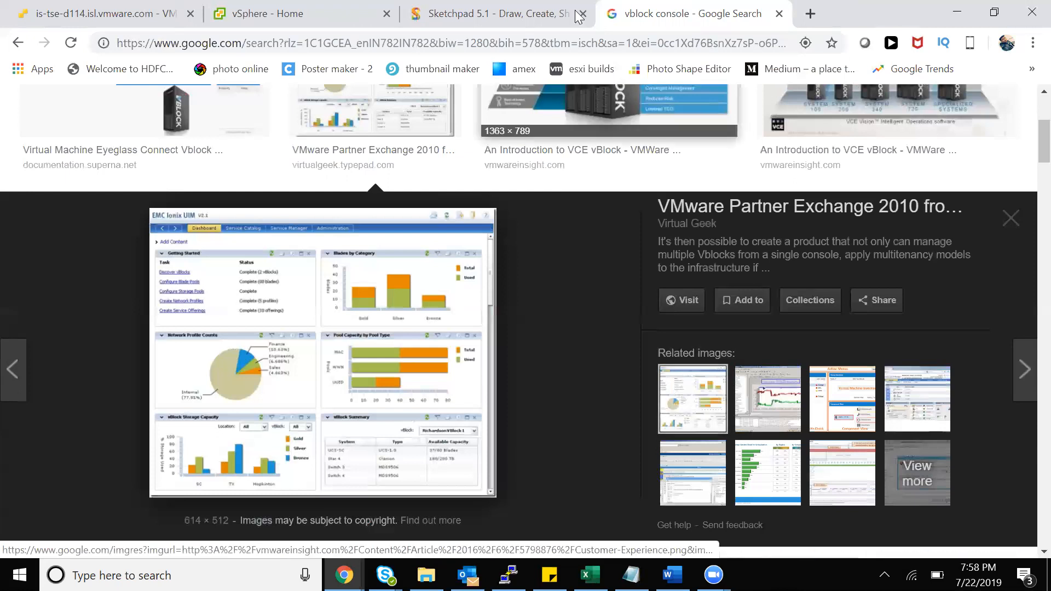
Close the vblock console tab and draw a box around the vCenter label on the sketch
click(779, 13)
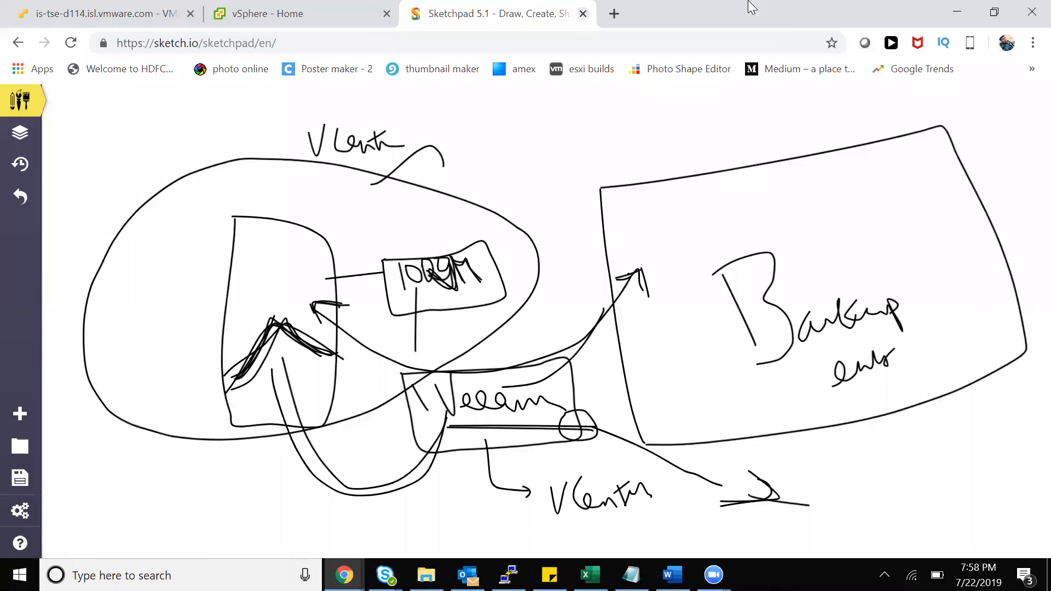
click(634, 176)
mouse_move(389, 142)
mouse_down()
mouse_move(404, 146)
mouse_move(304, 154)
mouse_move(344, 118)
mouse_move(432, 154)
mouse_move(420, 144)
mouse_up()
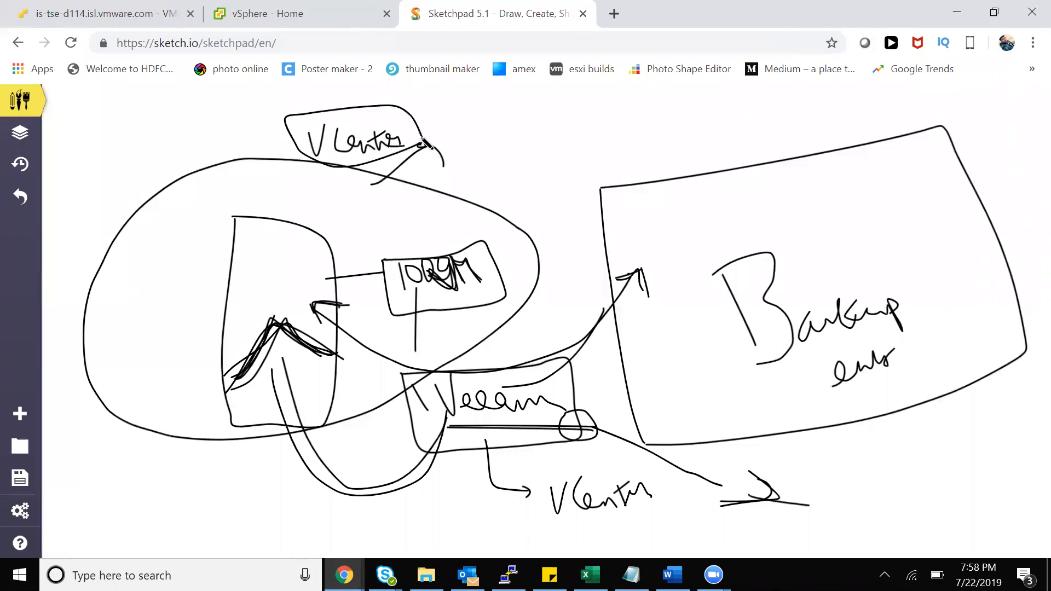
Copy the vCenter server address from the vSphere Home page URL and start a blank tab
click(335, 13)
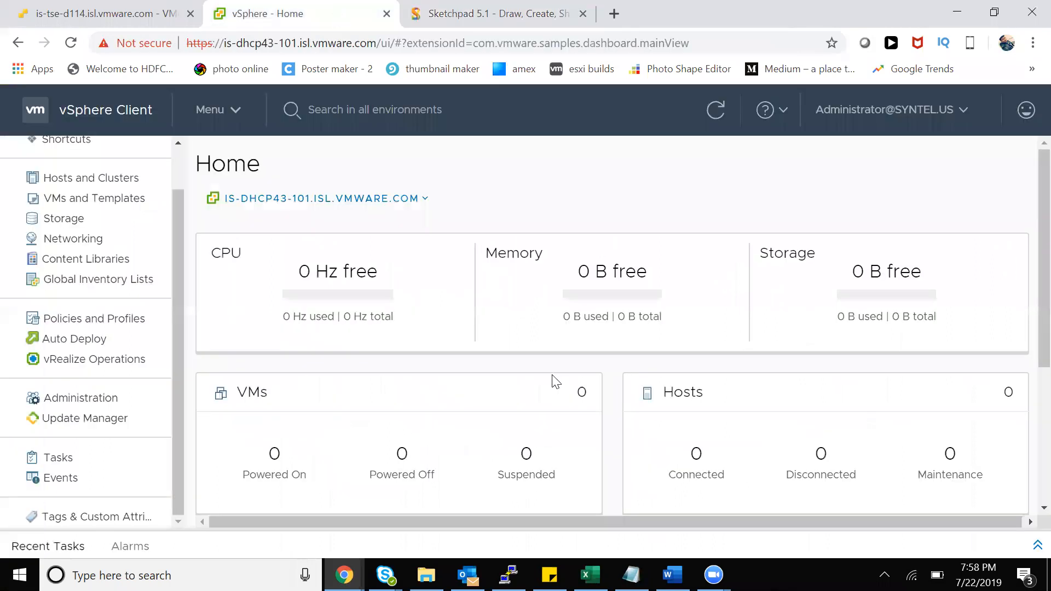
scroll(554, 380, down, 5)
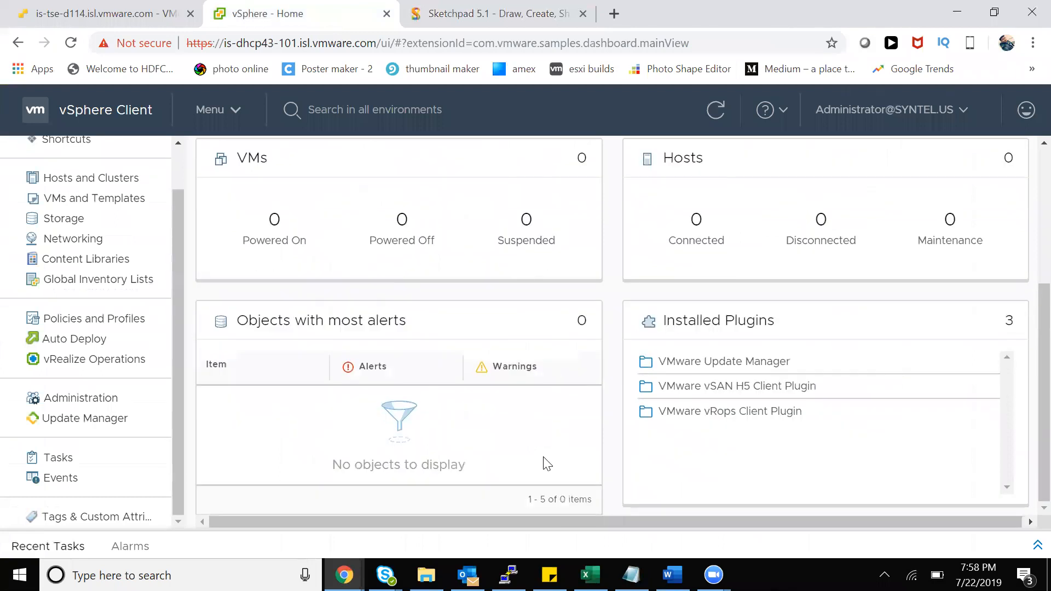
scroll(558, 449, up, 5)
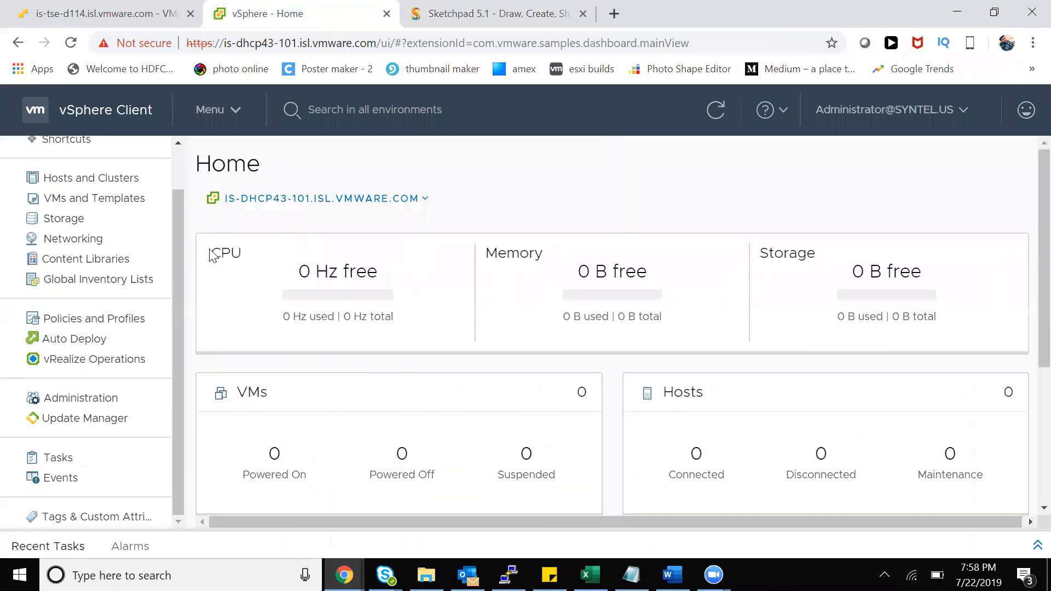
scroll(138, 389, up, 1)
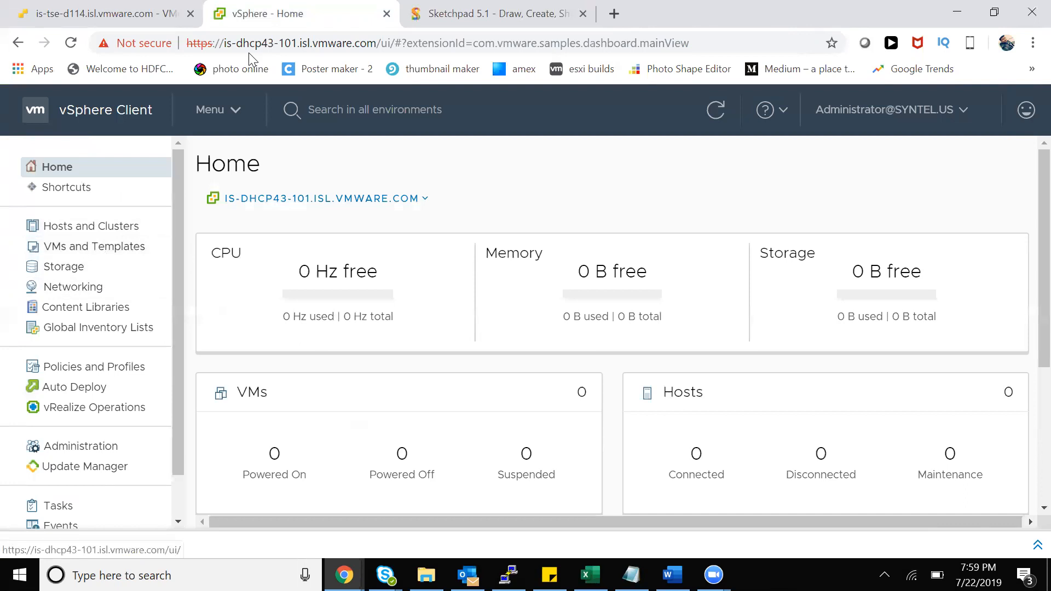
drag(382, 44, 194, 48)
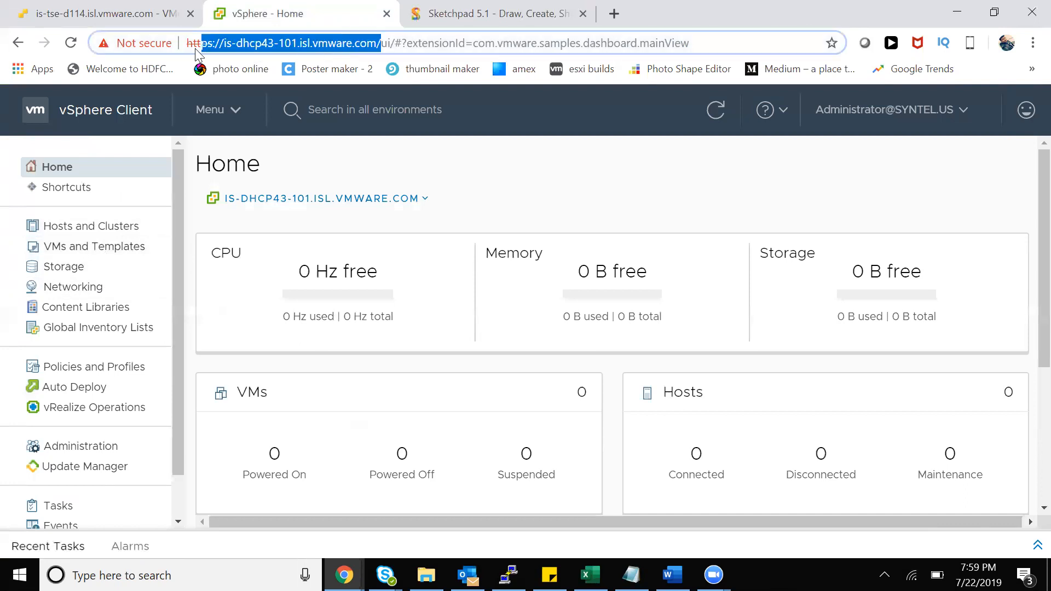
right_click(208, 45)
click(235, 136)
click(614, 14)
Paste the server address, launch the Flash-based vSphere Web Client, and check its certificate information
key(ctrl+v)
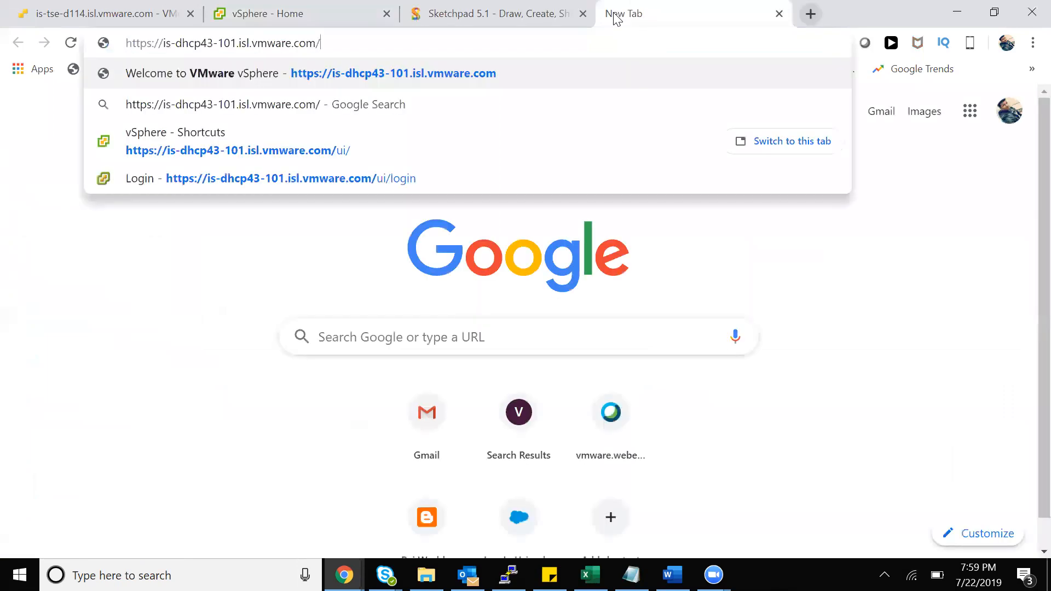
key(Return)
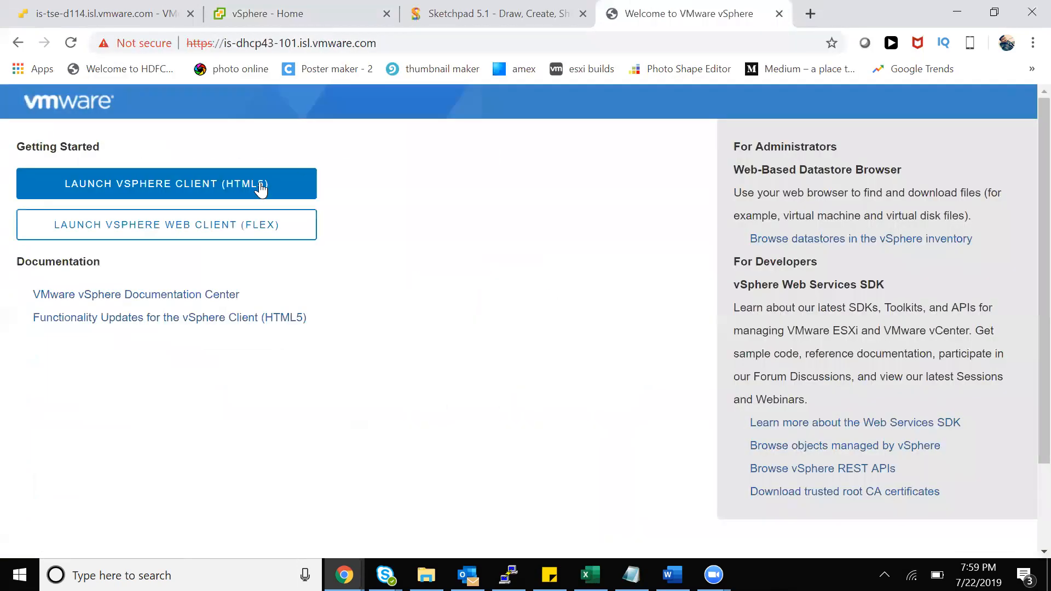
click(253, 230)
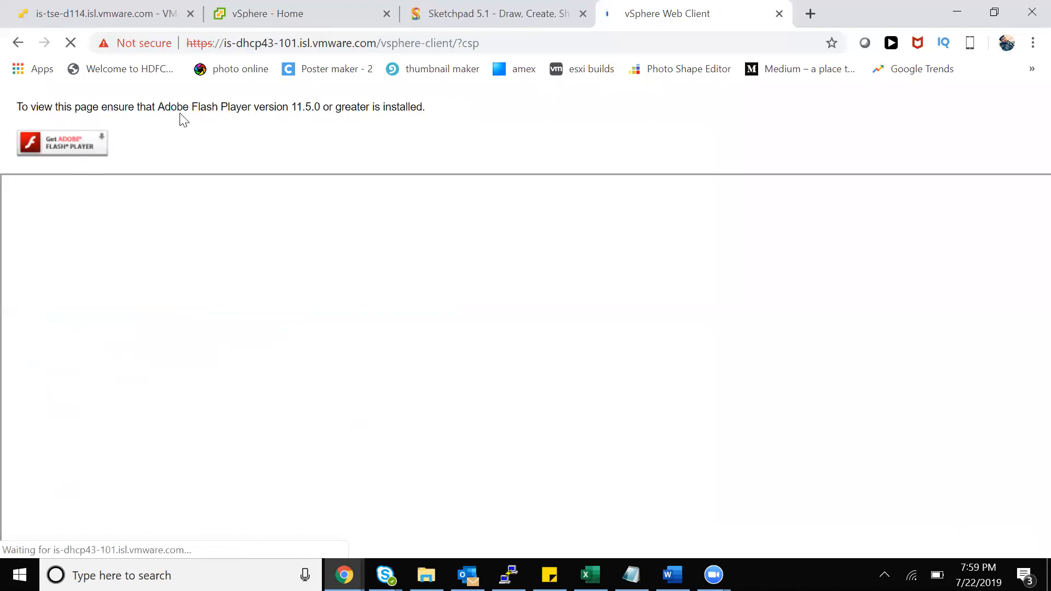
click(148, 44)
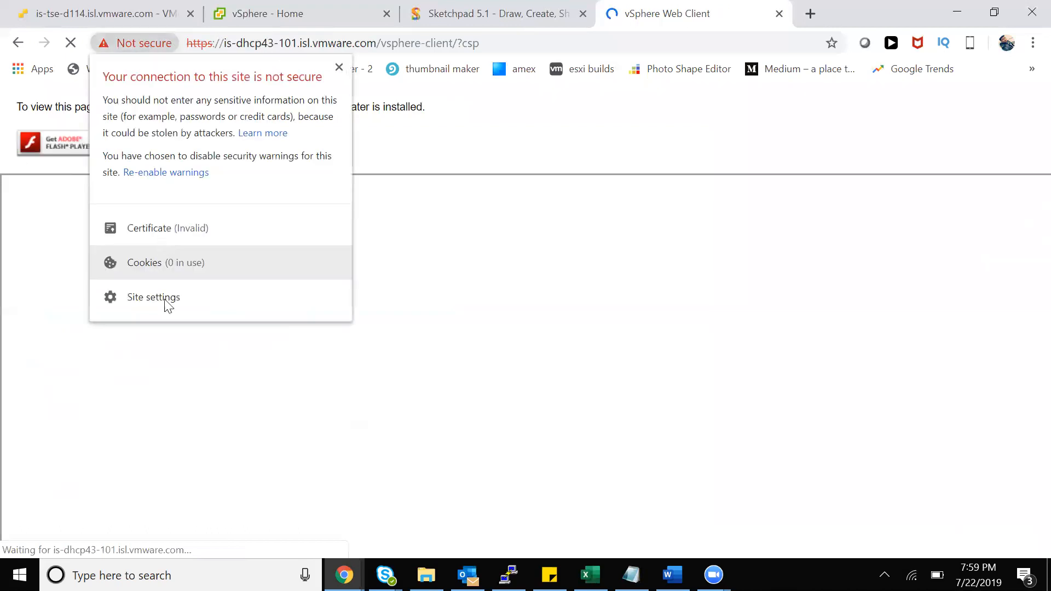
click(164, 230)
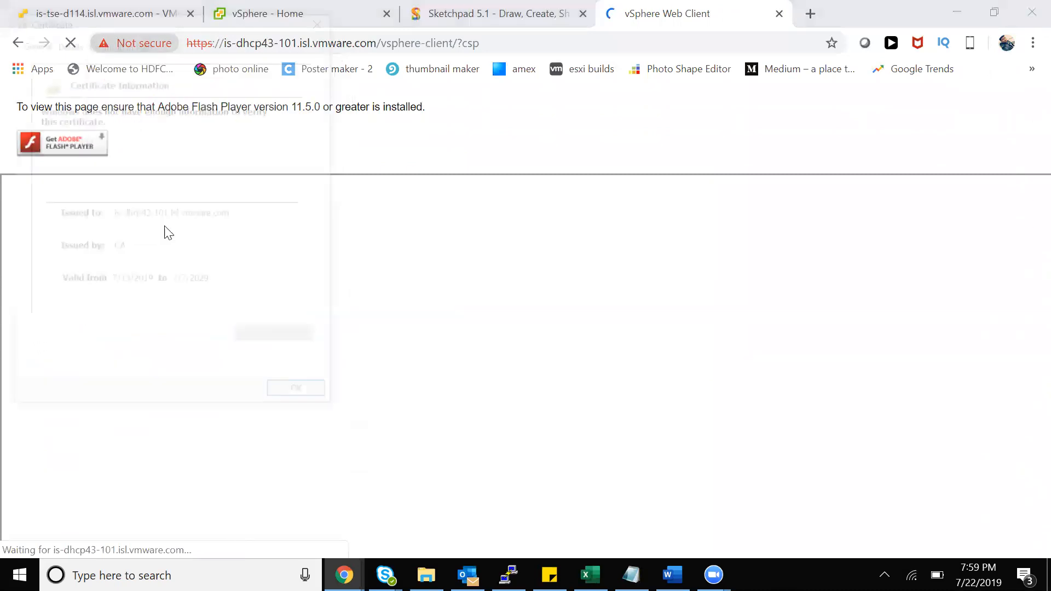
click(287, 397)
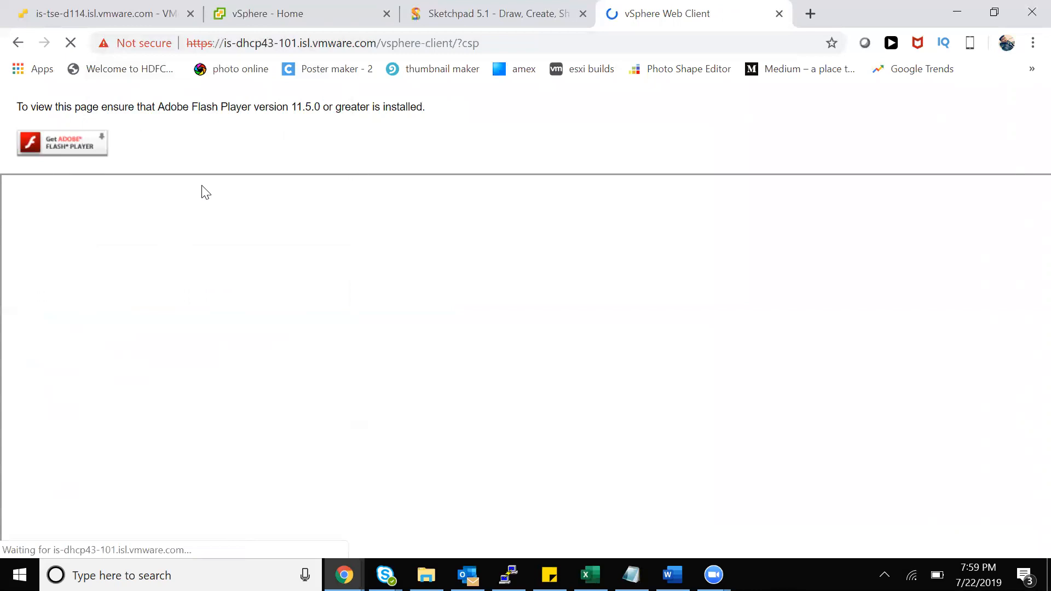
Select the host's web address in the ESXi Host Client tab, then return to the Sketchpad diagram
click(153, 23)
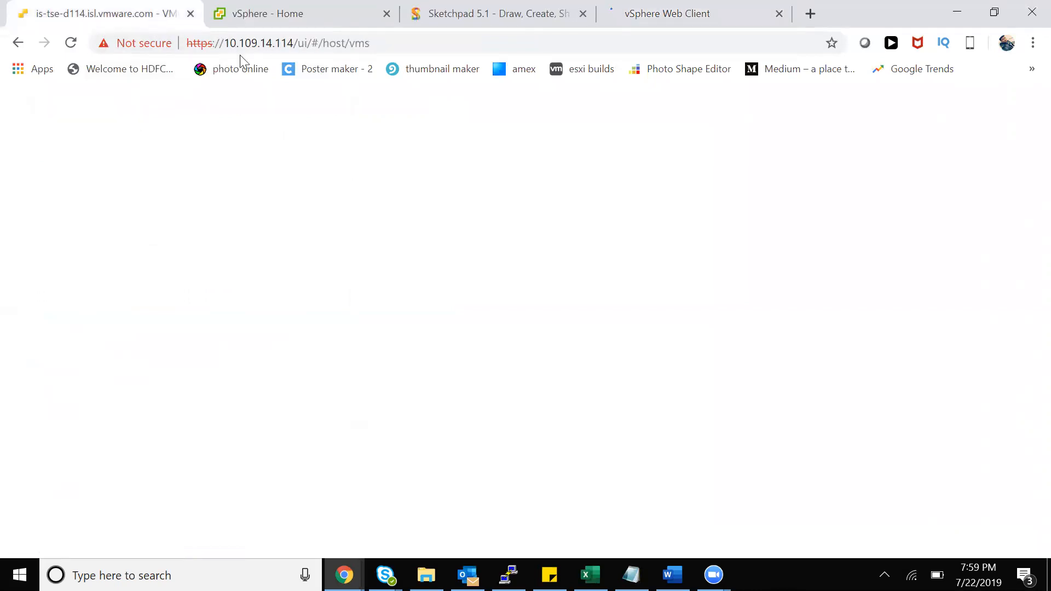
click(258, 43)
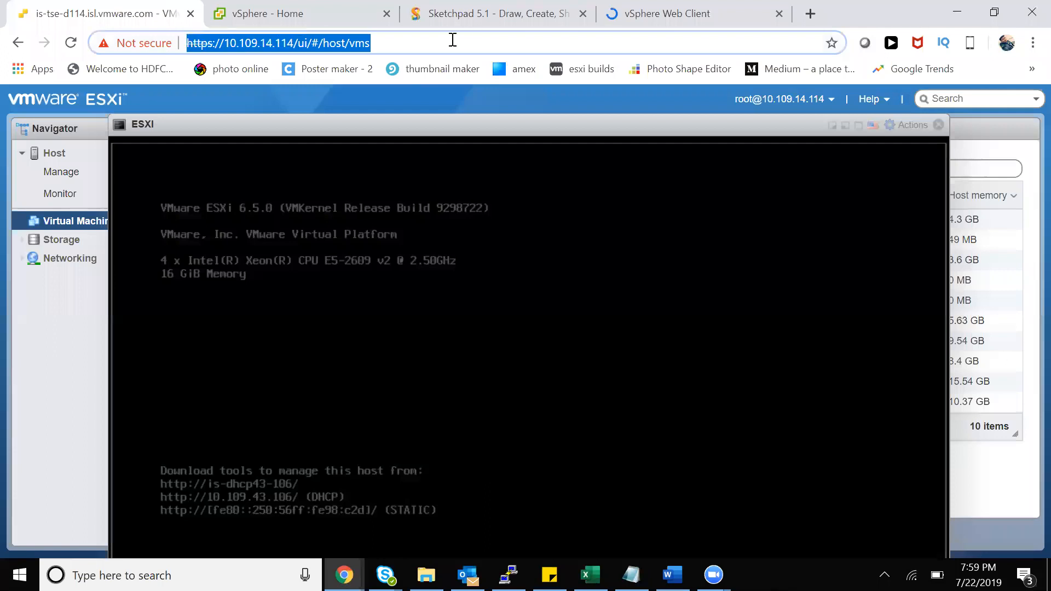
drag(401, 45, 133, 35)
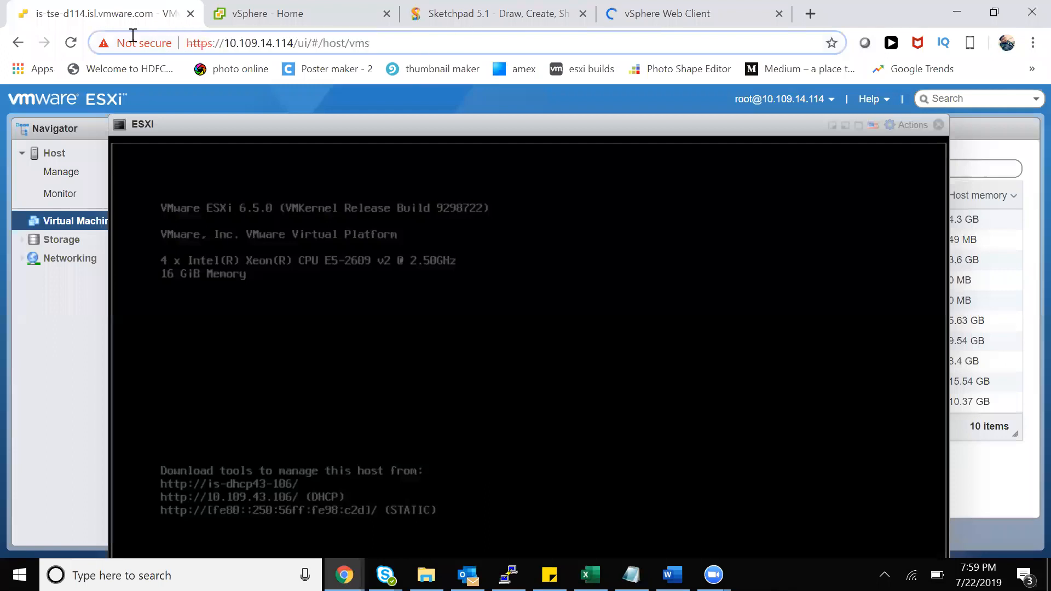
click(354, 44)
drag(368, 43, 208, 42)
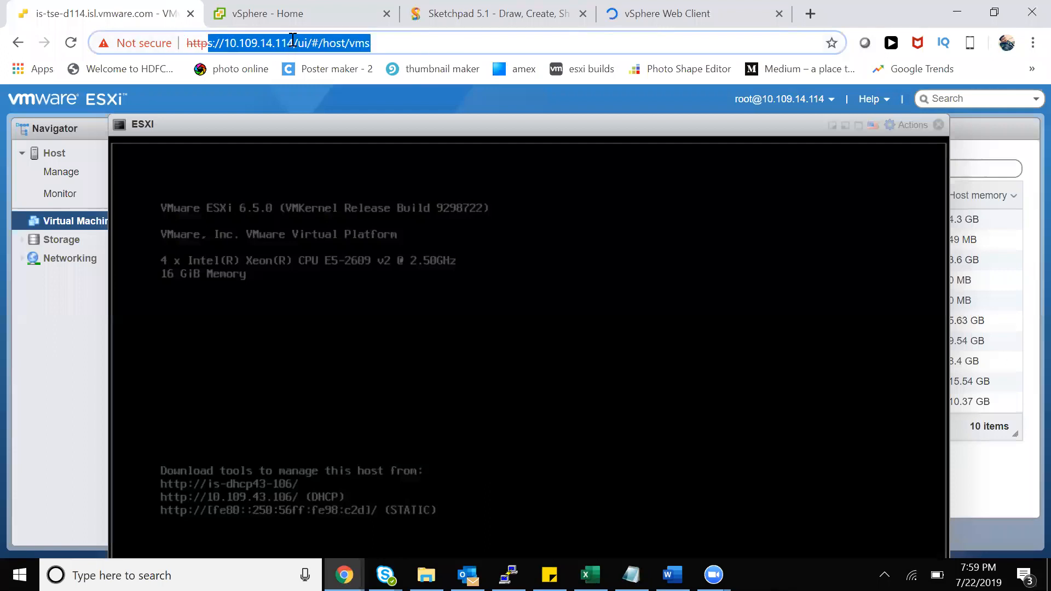
click(295, 41)
drag(403, 42, 140, 38)
click(493, 19)
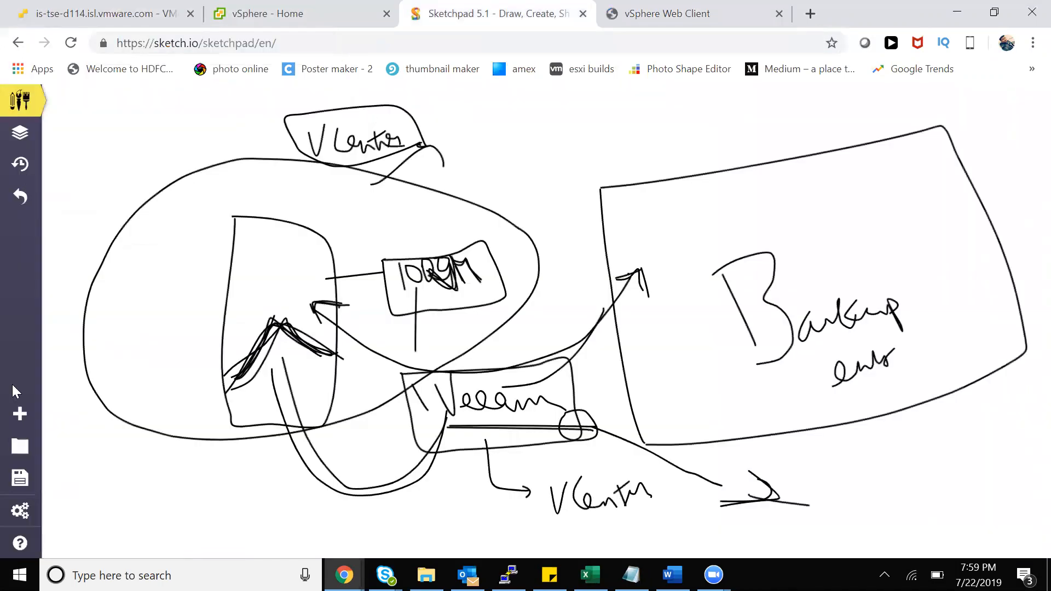
Create a blank Sketchpad canvas and hand-write the label Host UI
click(19, 414)
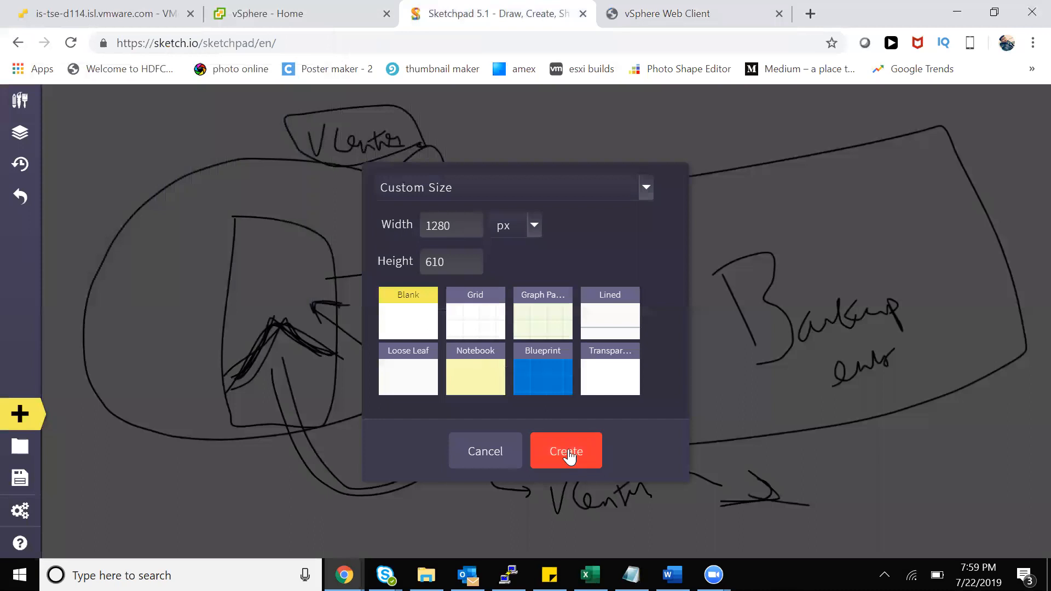
click(569, 455)
drag(197, 211, 204, 263)
mouse_move(215, 206)
mouse_down()
mouse_move(263, 267)
mouse_move(268, 239)
mouse_move(322, 227)
mouse_up()
mouse_move(322, 226)
mouse_down()
mouse_move(332, 260)
mouse_move(328, 222)
mouse_up()
drag(323, 266, 341, 259)
Draw an arrow to Host UI and a second arrow leading to a handwritten 'vSphere client'
click(271, 291)
mouse_move(122, 265)
mouse_down()
mouse_move(177, 257)
mouse_move(170, 265)
mouse_up()
mouse_move(123, 352)
mouse_down()
mouse_move(197, 364)
mouse_move(267, 343)
mouse_move(286, 376)
mouse_up()
mouse_move(288, 362)
mouse_down()
mouse_move(294, 384)
mouse_move(293, 370)
mouse_move(322, 346)
mouse_move(350, 347)
mouse_move(373, 302)
mouse_move(396, 335)
mouse_move(425, 342)
mouse_up()
mouse_move(425, 327)
mouse_down()
mouse_move(434, 358)
mouse_move(440, 337)
mouse_up()
click(381, 328)
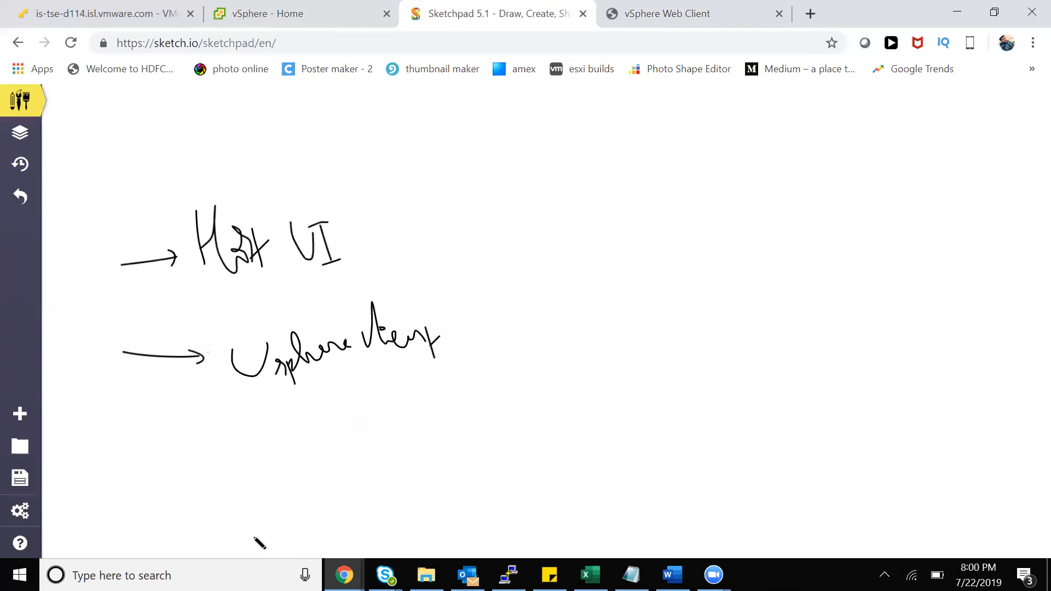
After a brief Windows search for 'vsphere', draw an arrow from vSphere client to '6.0'
key(super)
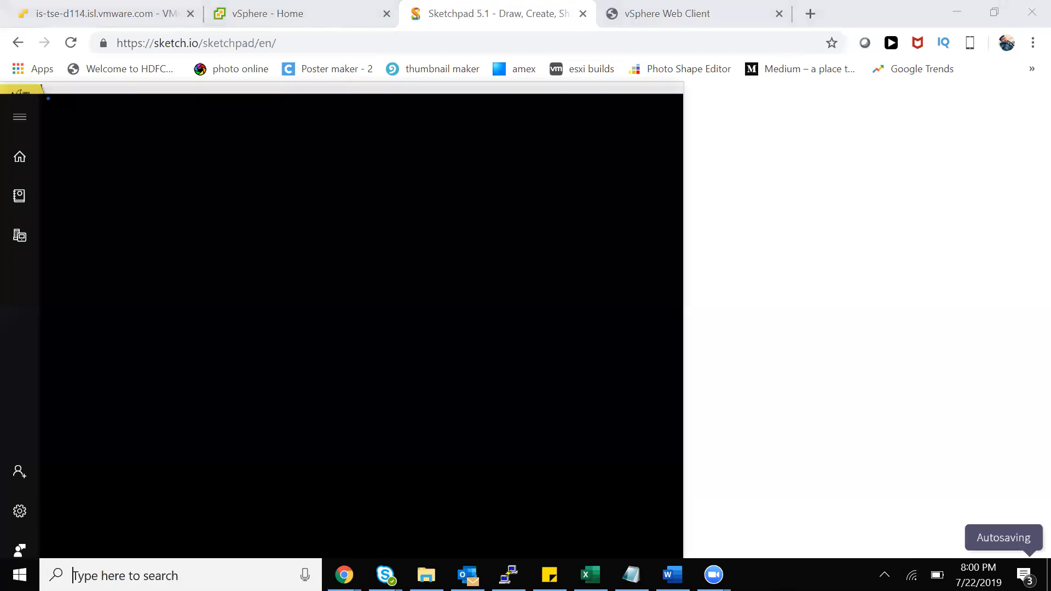
text(vsphere)
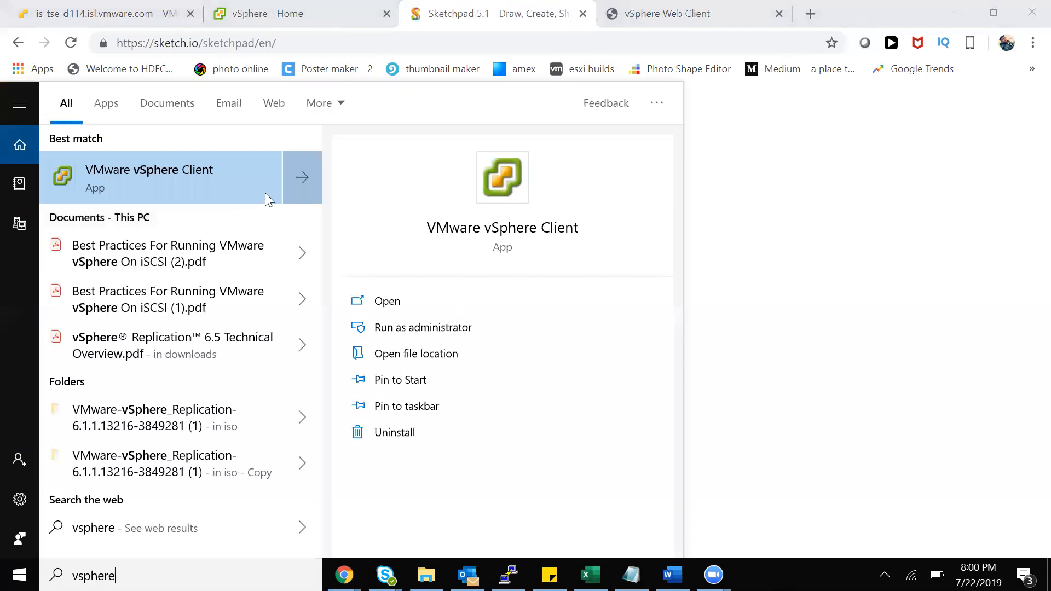
key(Escape)
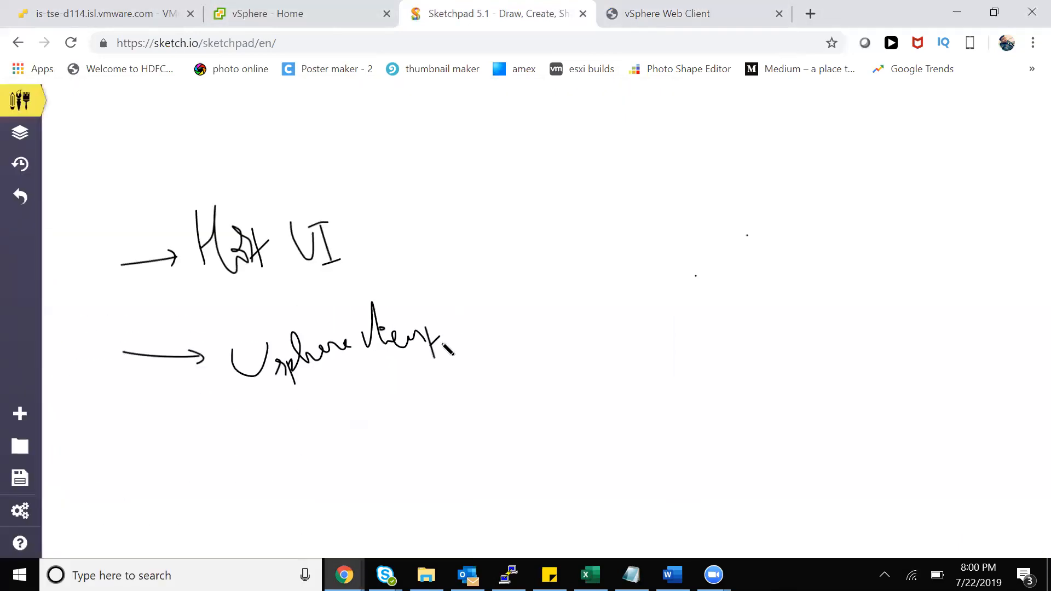
drag(445, 340, 528, 344)
drag(575, 287, 574, 339)
click(600, 322)
drag(611, 310, 617, 334)
click(524, 355)
drag(524, 350, 531, 341)
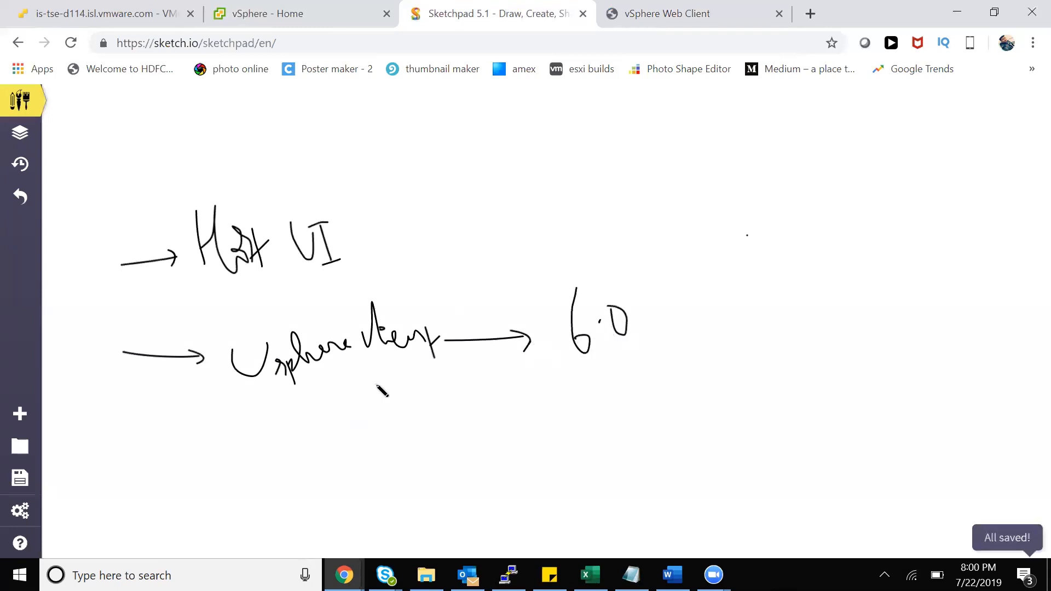
Underline Host UI with a link arrow toward vSphere client and write '(Host Client' beside it
click(307, 371)
mouse_move(201, 282)
mouse_down()
mouse_move(255, 279)
mouse_move(341, 308)
mouse_move(337, 318)
mouse_up()
click(716, 316)
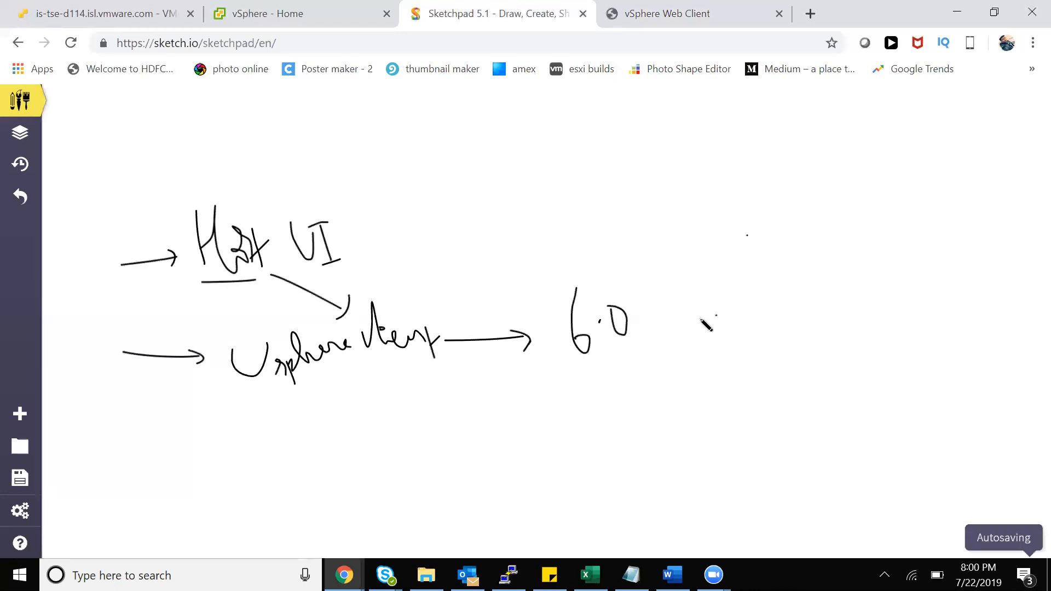
mouse_move(419, 172)
mouse_down()
mouse_move(408, 208)
mouse_move(431, 251)
mouse_up()
mouse_move(435, 204)
mouse_down()
mouse_move(473, 219)
mouse_move(515, 189)
mouse_move(572, 204)
mouse_up()
drag(565, 197, 575, 188)
click(524, 186)
drag(534, 146, 570, 215)
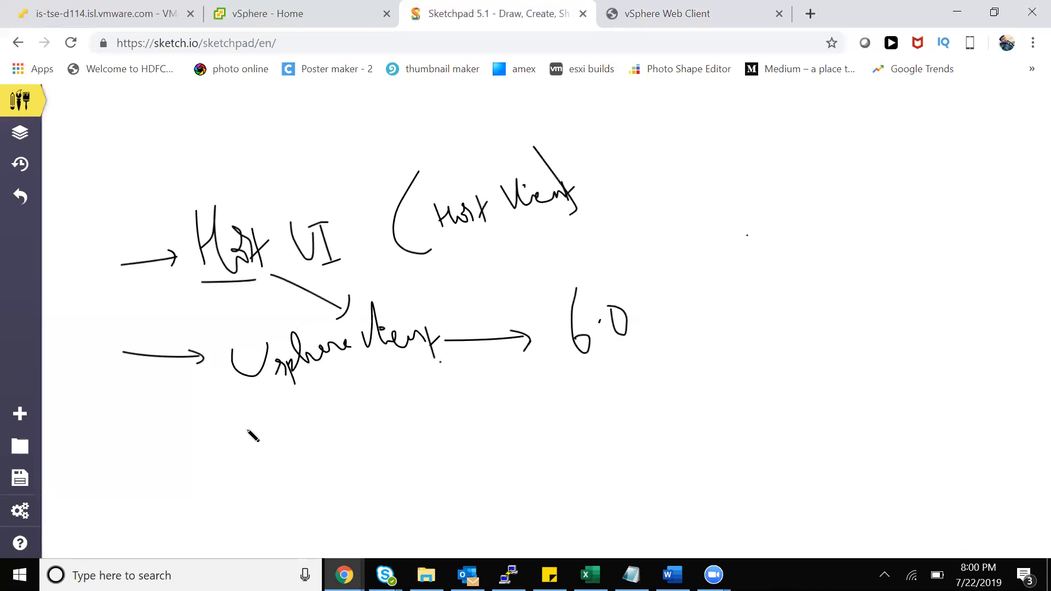
click(606, 273)
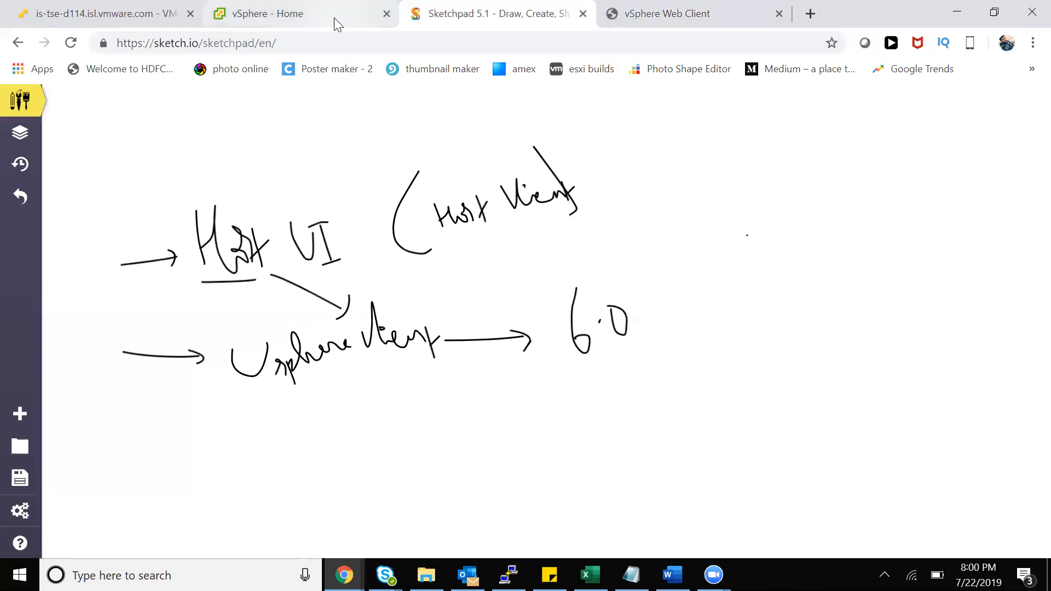
Set Flash to Allow in Chrome's site settings for the vSphere Web Client site
click(668, 17)
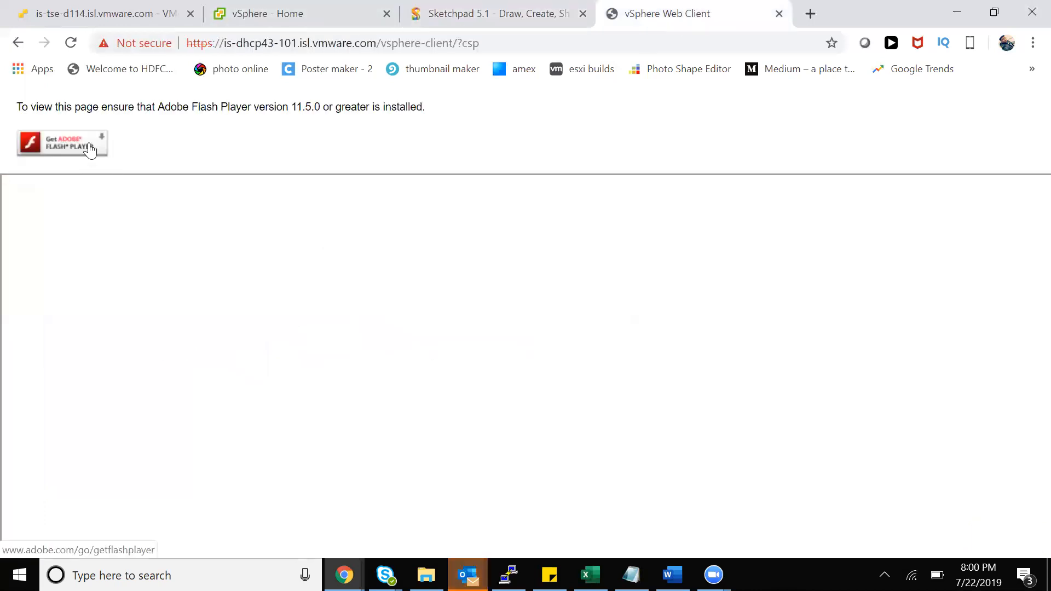
click(157, 42)
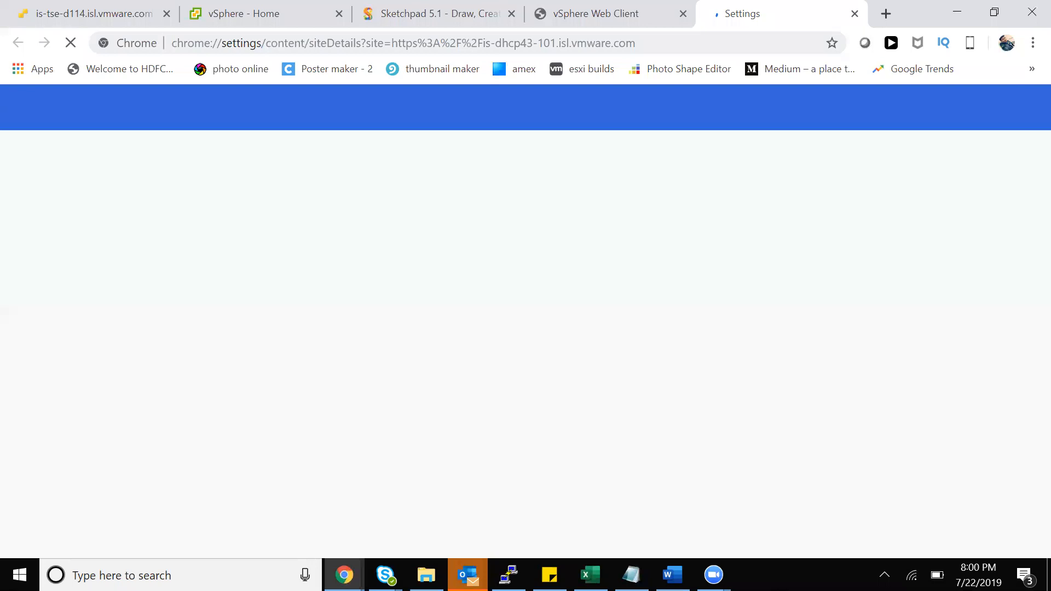
scroll(389, 227, down, 7)
scroll(387, 263, up, 5)
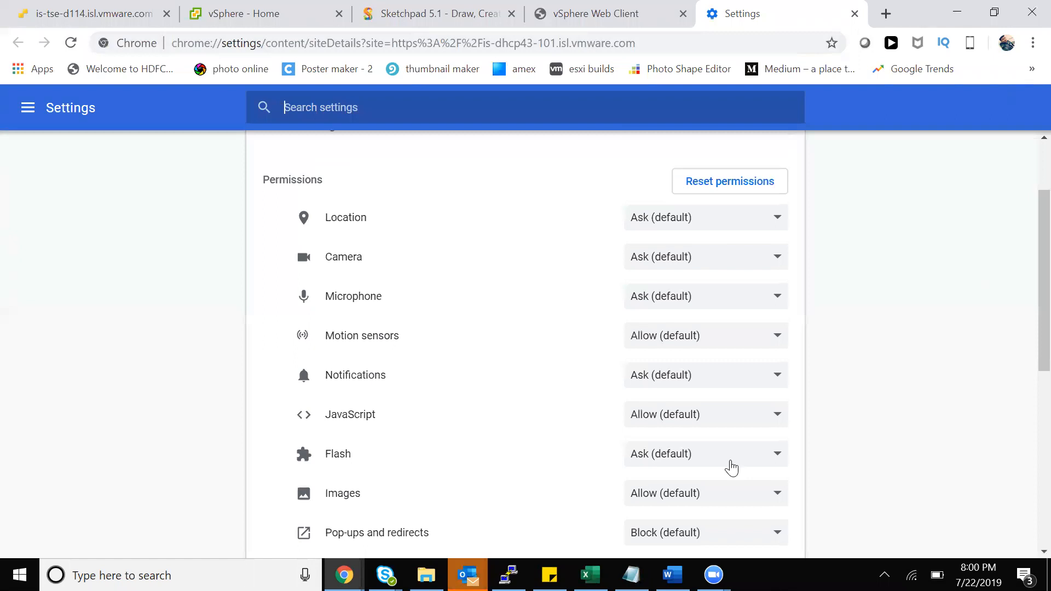
click(731, 468)
click(706, 486)
click(70, 43)
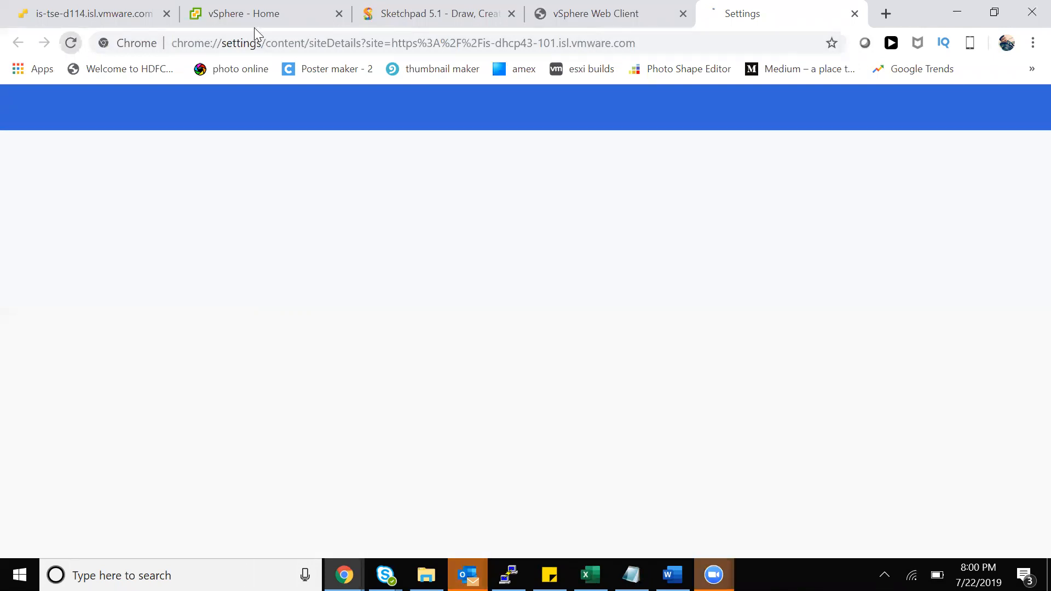
Reload the vSphere Web Client page, then return to the ESXi host client tab
click(652, 26)
click(70, 43)
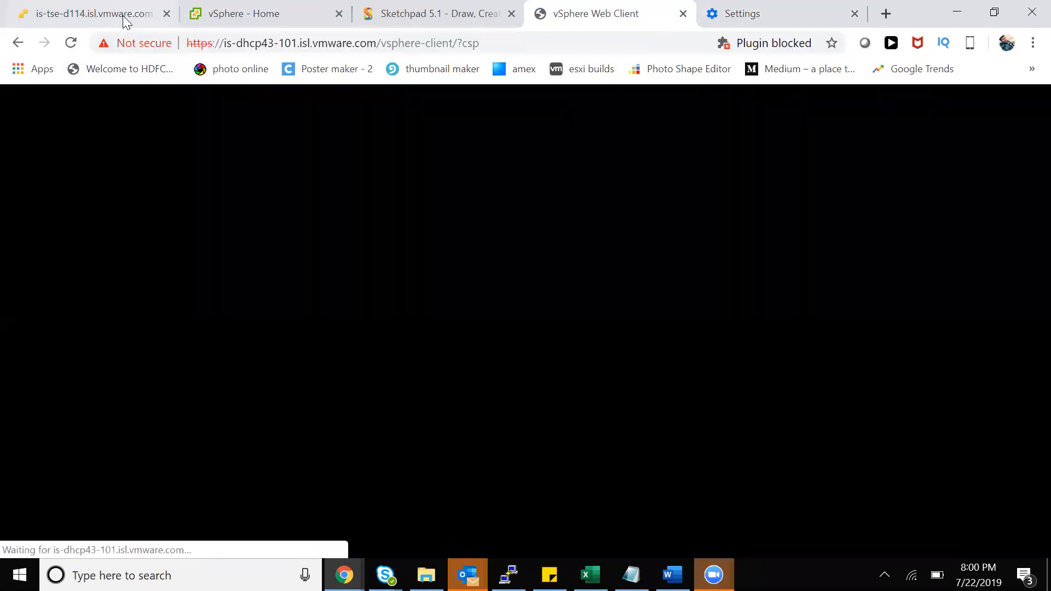
click(121, 14)
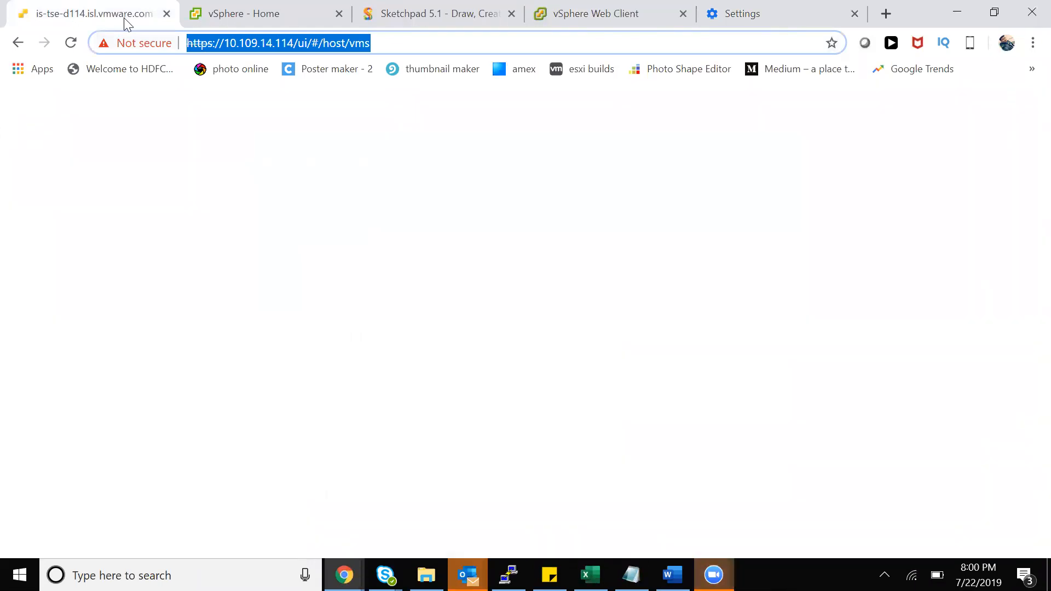
Launch the desktop VMware vSphere Client via Windows search for 'vsphere', then go back to Sketchpad
click(287, 16)
click(140, 17)
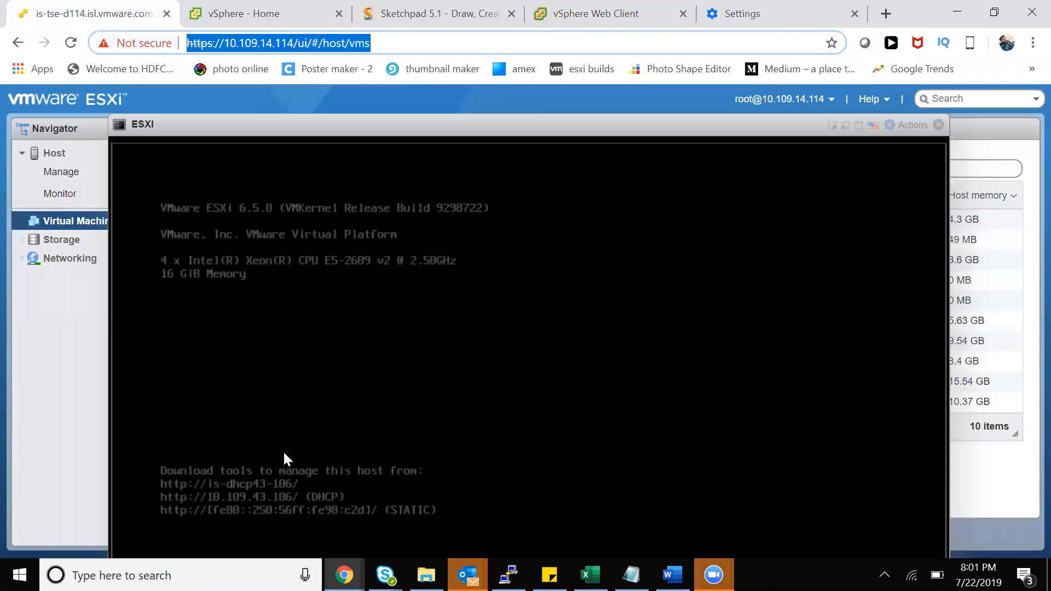
key(super)
text(vsphere)
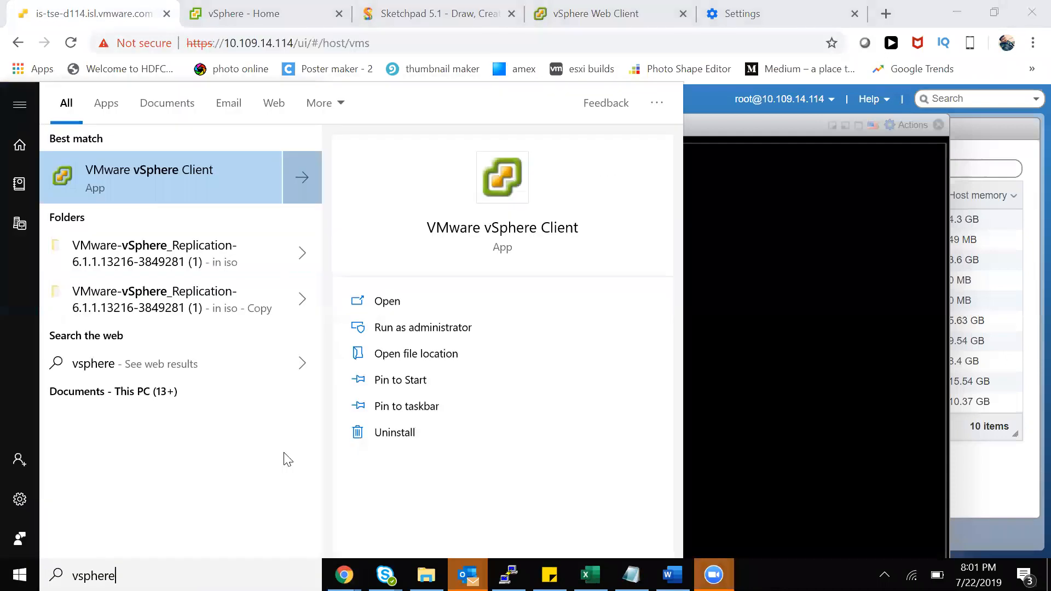
key(Escape)
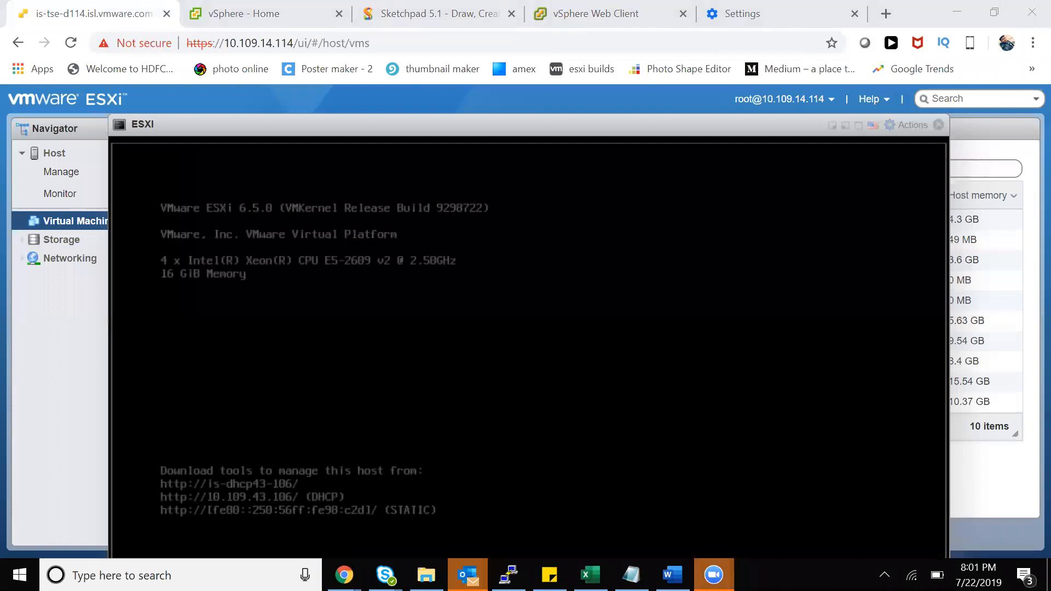
click(573, 13)
click(425, 16)
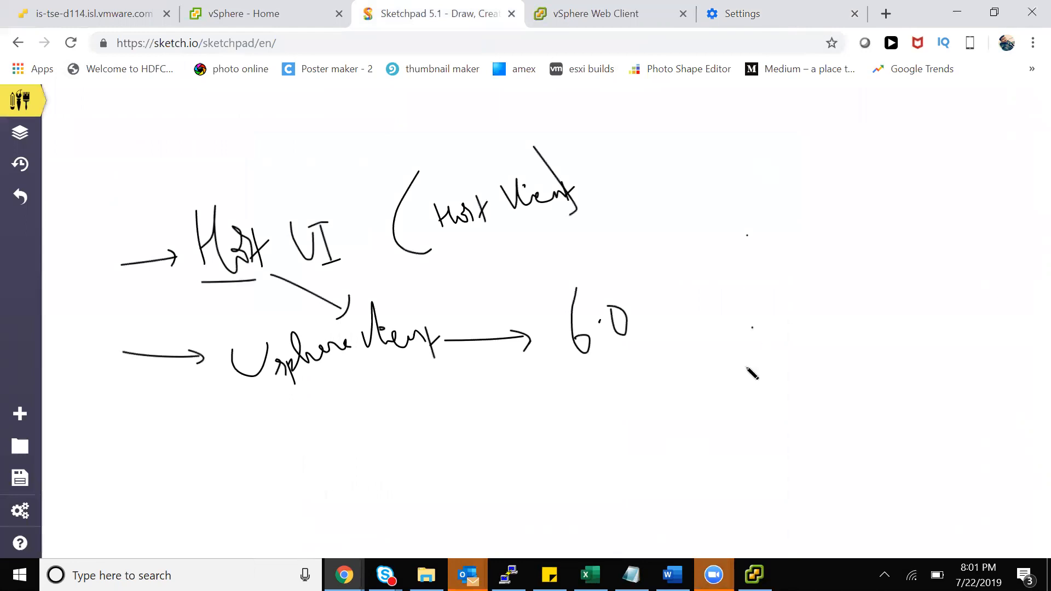
Fix the V in vSphere and write a looped 'windows' under the vSphere box
mouse_move(228, 350)
mouse_down()
mouse_move(253, 378)
mouse_move(266, 337)
mouse_move(230, 348)
mouse_move(266, 340)
mouse_move(241, 361)
mouse_move(263, 380)
mouse_move(444, 339)
mouse_move(241, 316)
mouse_up()
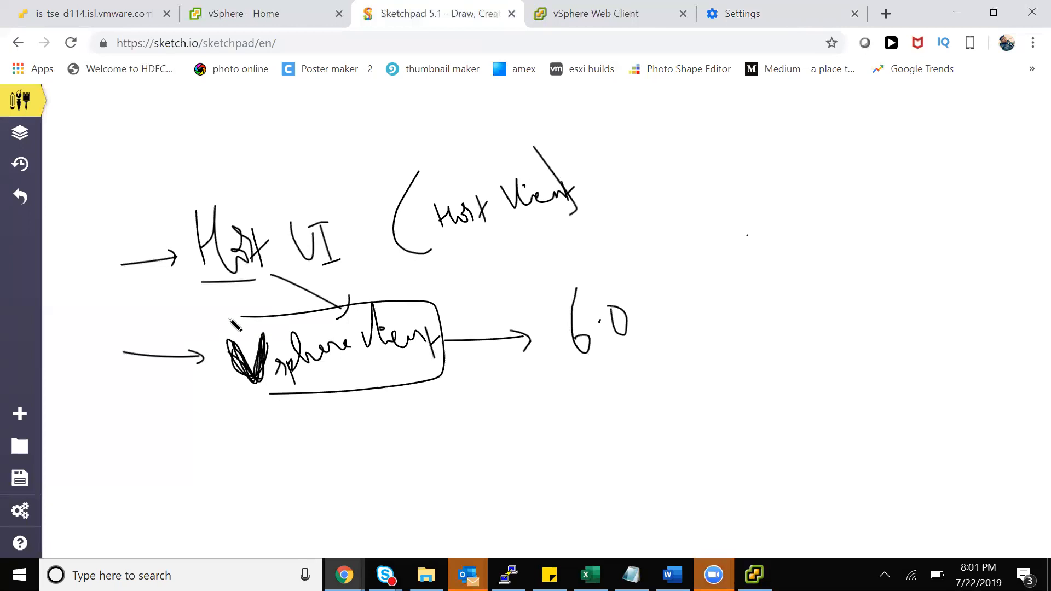
drag(315, 442, 393, 432)
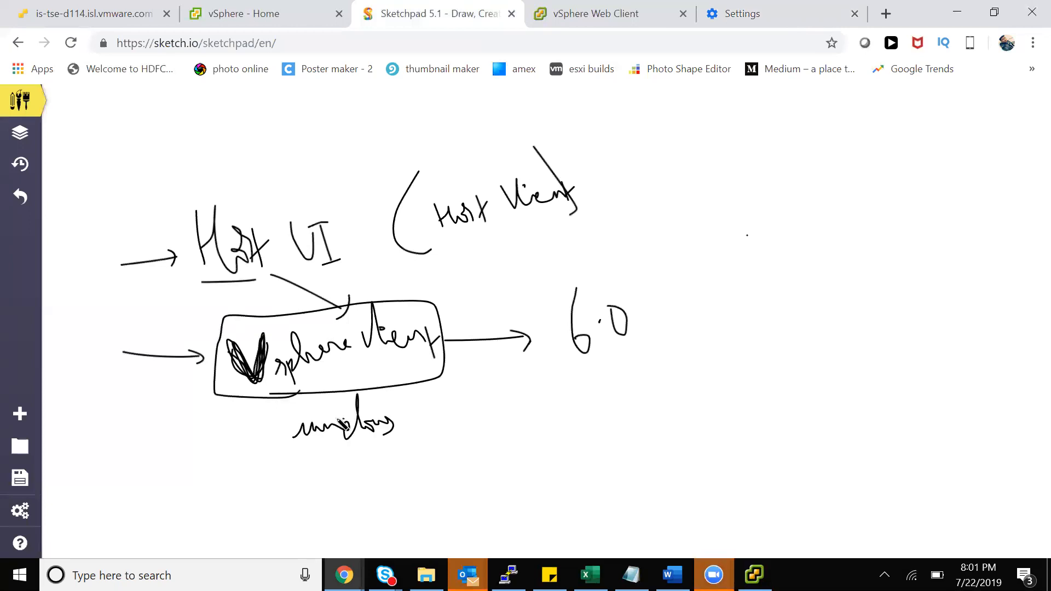
drag(330, 418, 333, 414)
drag(378, 385, 413, 430)
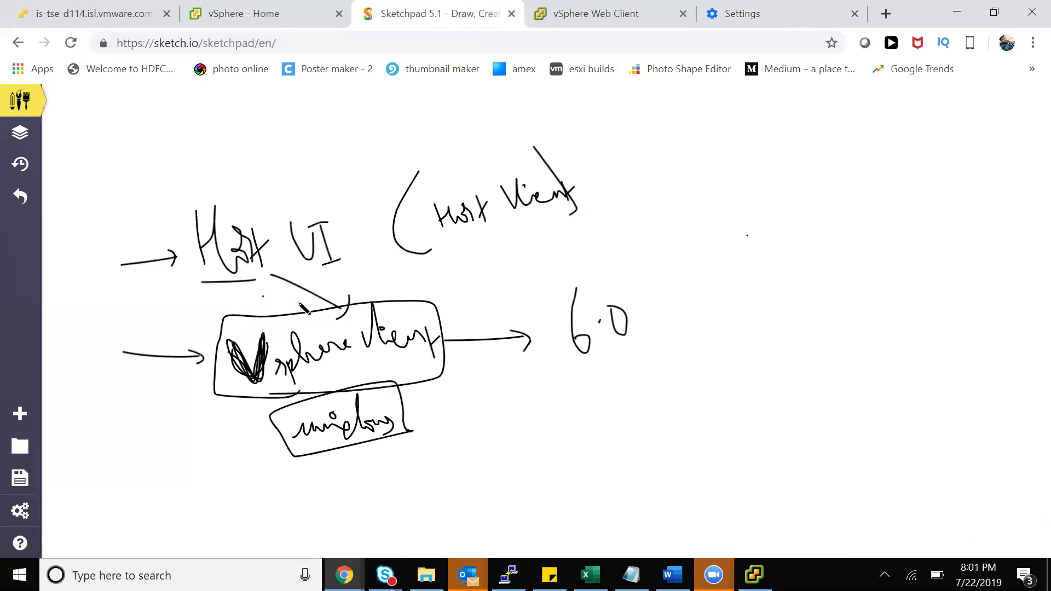
Draw boxes around the Host UI, vSphere client and 6.0 labels
drag(203, 281, 343, 278)
mouse_move(348, 204)
mouse_down()
mouse_move(353, 276)
mouse_move(391, 241)
mouse_up()
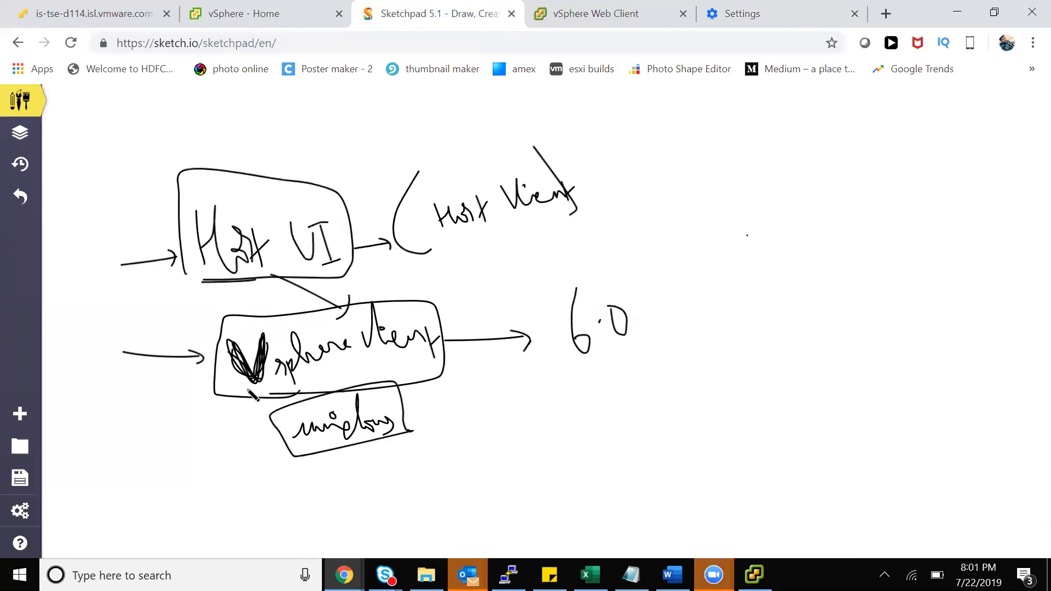
drag(245, 386, 431, 402)
drag(251, 305, 438, 404)
mouse_move(559, 363)
mouse_down()
mouse_move(667, 362)
mouse_move(550, 368)
mouse_move(562, 366)
mouse_up()
drag(243, 256, 353, 325)
Draw a vertical divider right of 6.0 with two arrows and 'web client' on the vCenter side
click(736, 171)
drag(693, 114, 688, 480)
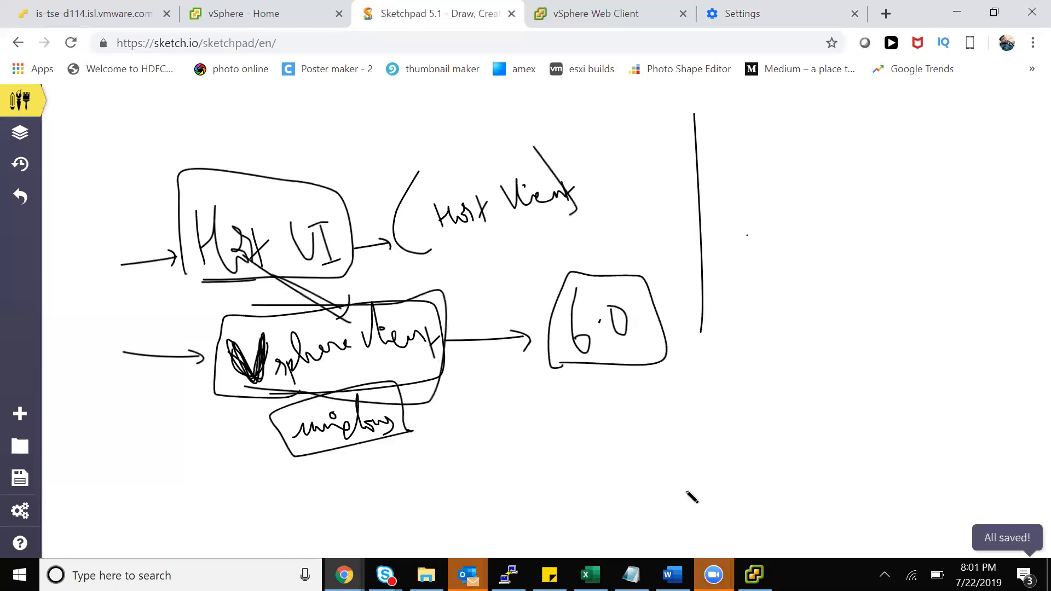
click(763, 253)
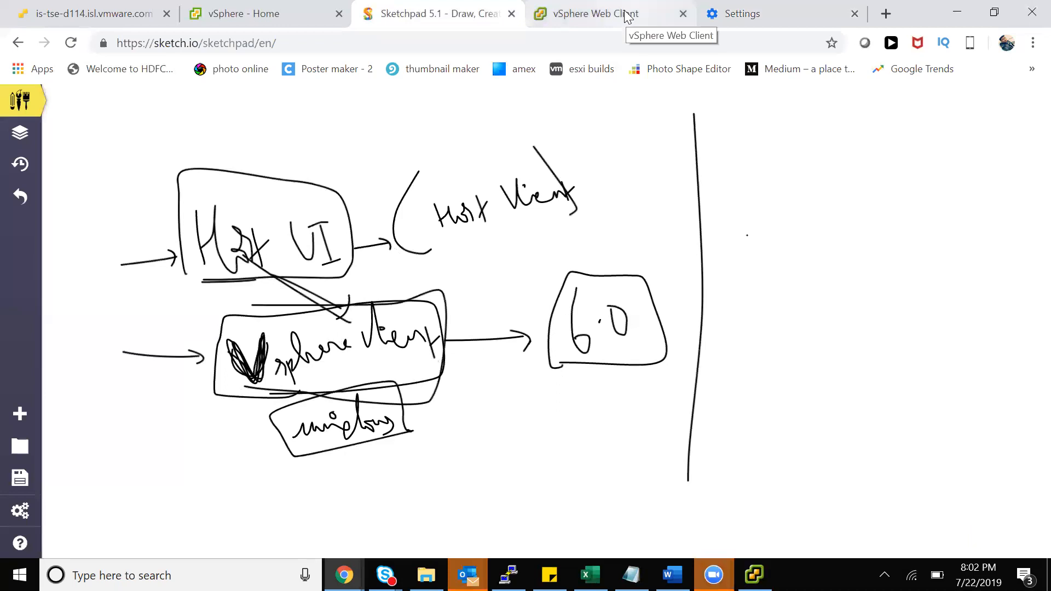
drag(747, 235, 774, 231)
mouse_move(742, 311)
mouse_down()
mouse_move(808, 333)
mouse_move(922, 328)
mouse_move(913, 320)
mouse_move(934, 311)
mouse_up()
click(796, 229)
click(882, 296)
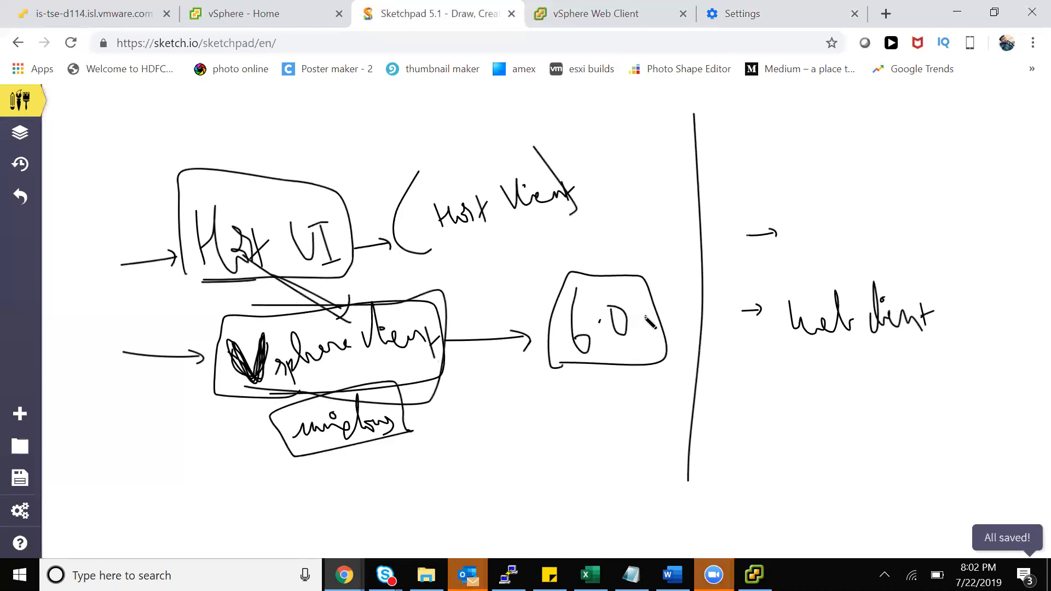
drag(612, 307, 614, 312)
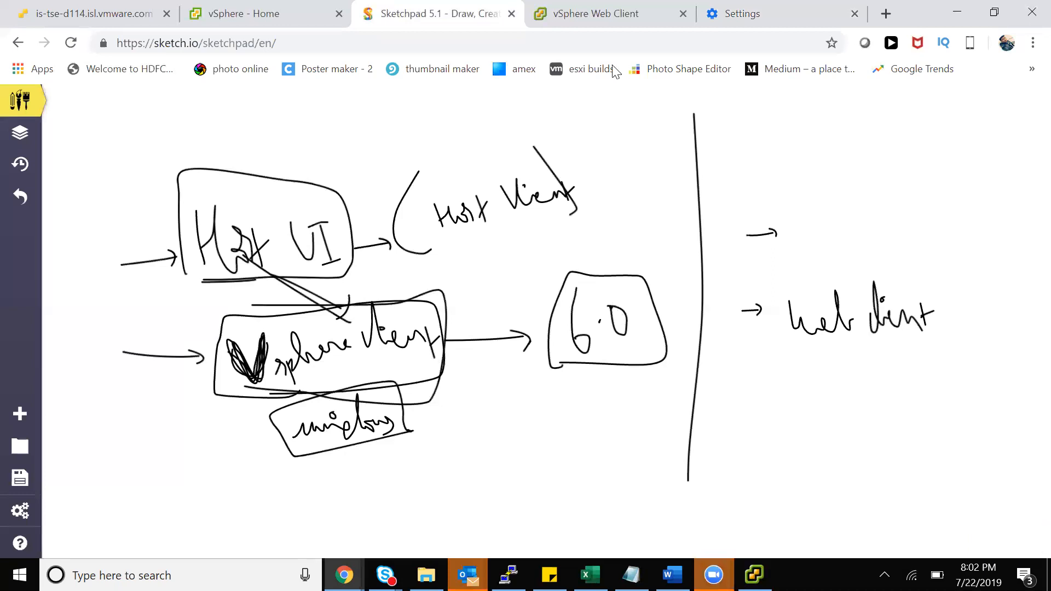
click(814, 358)
key(ctrl+z)
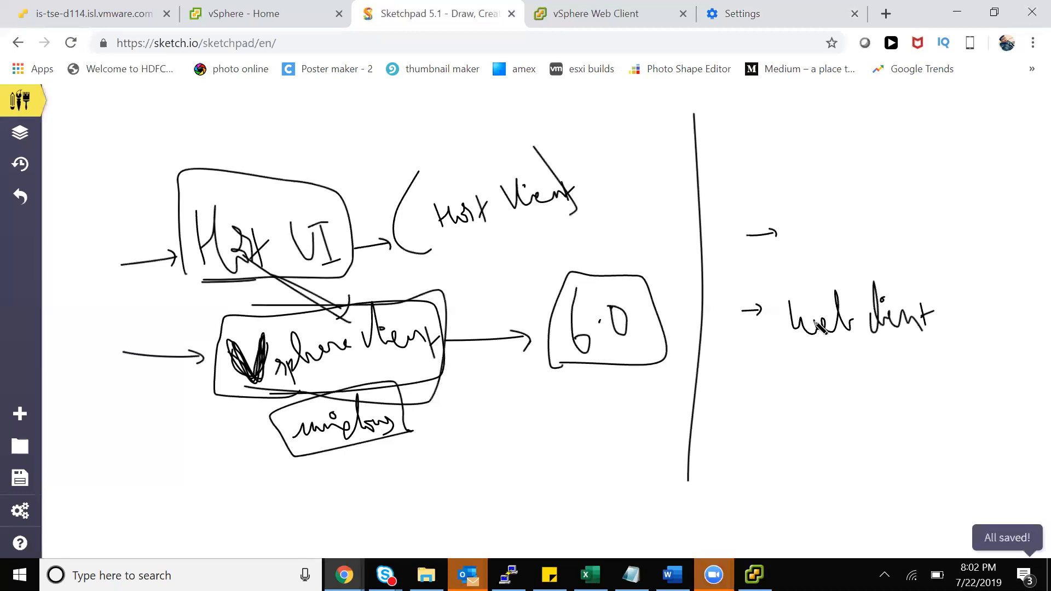
Write 'Host' left of the Host UI box and circle it
click(154, 222)
drag(83, 168, 92, 226)
drag(101, 182, 129, 214)
drag(128, 156, 135, 187)
drag(169, 147, 173, 156)
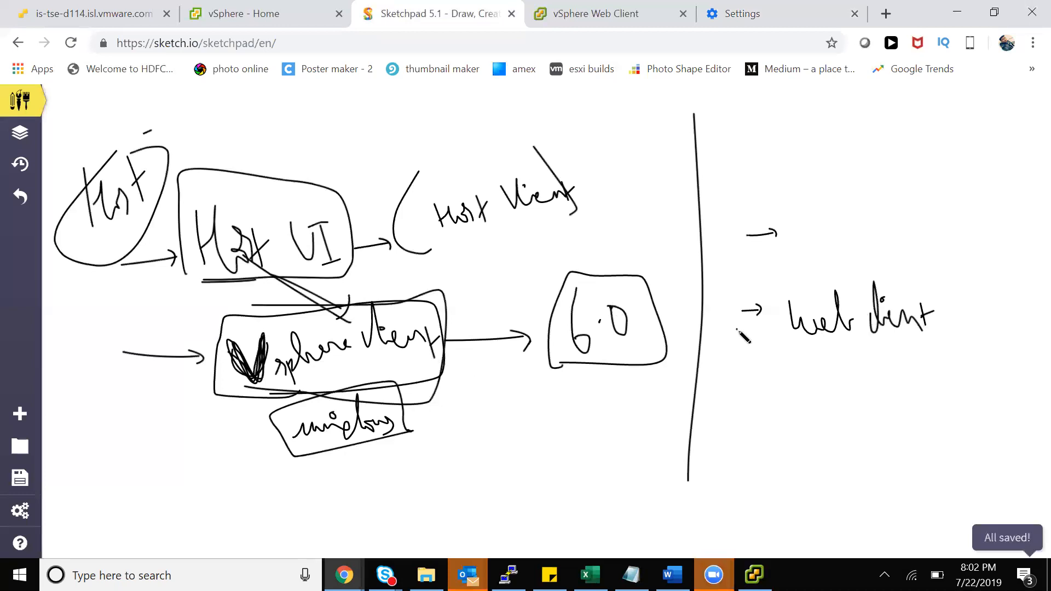
Write and underline 'Vcenter', box 'web client', and bracket the two vCenter arrows
mouse_move(737, 136)
mouse_down()
mouse_move(755, 151)
mouse_move(839, 158)
mouse_move(876, 140)
mouse_up()
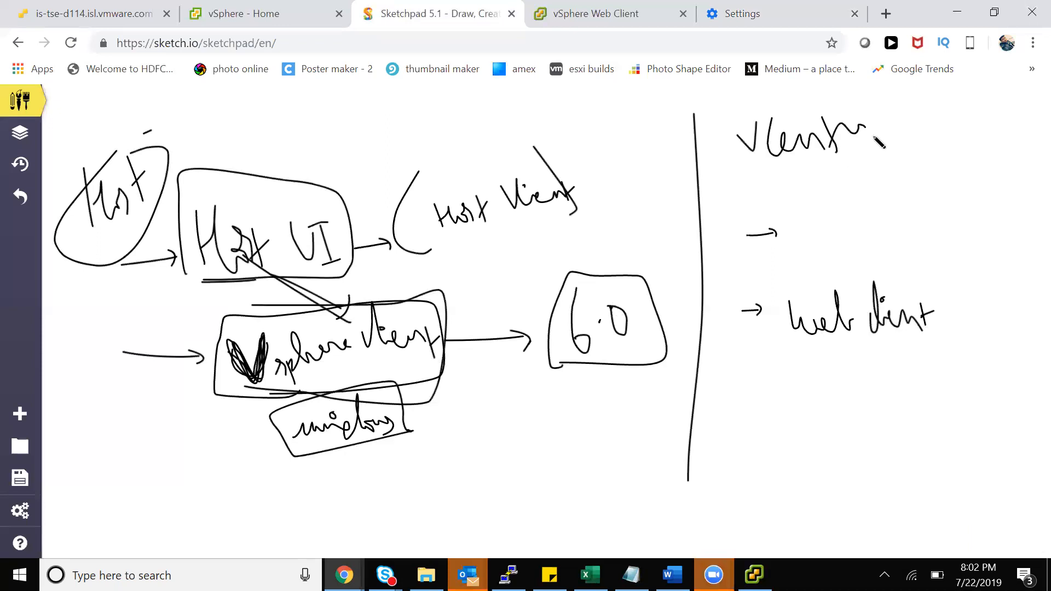
drag(746, 188, 896, 150)
mouse_move(784, 359)
mouse_down()
mouse_move(1008, 364)
mouse_move(810, 258)
mouse_move(783, 345)
mouse_up()
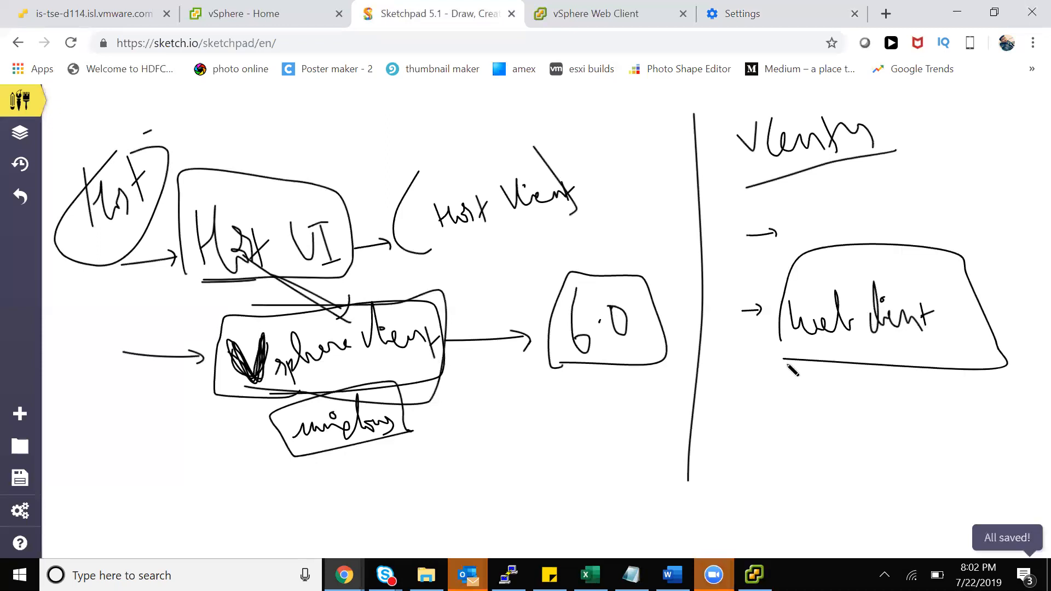
mouse_move(744, 213)
mouse_down()
mouse_move(738, 292)
mouse_move(756, 398)
mouse_up()
Add 'web' labels by the 6.0 box, under Host and at the vSphere arrow, then show vSphere Home
drag(660, 300, 729, 273)
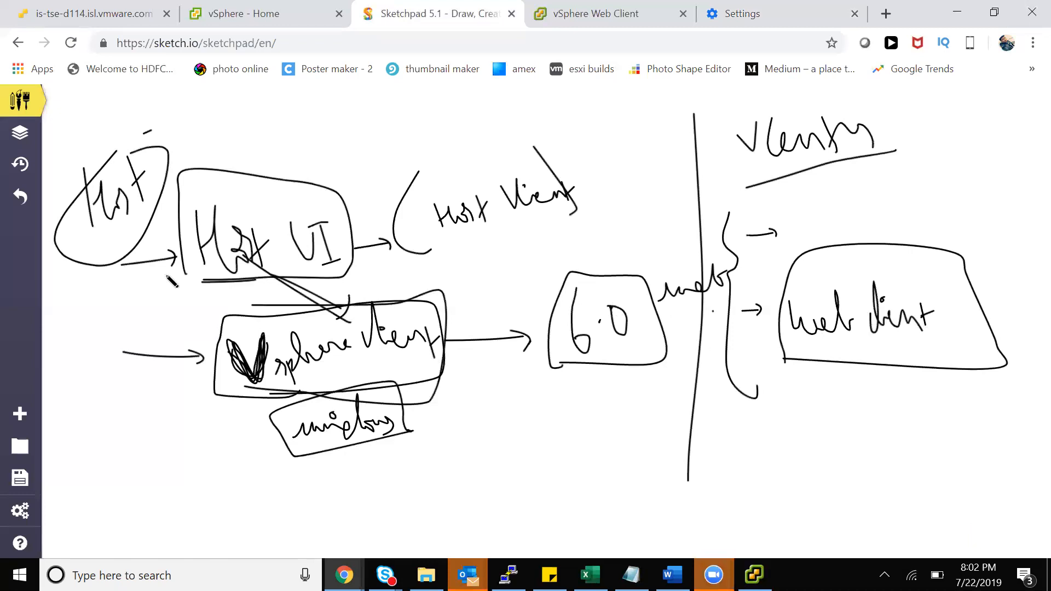
mouse_move(113, 277)
mouse_down()
mouse_move(137, 295)
mouse_move(165, 272)
mouse_move(178, 293)
mouse_up()
mouse_move(79, 383)
mouse_down()
mouse_move(104, 390)
mouse_move(115, 378)
mouse_move(124, 388)
mouse_move(147, 367)
mouse_up()
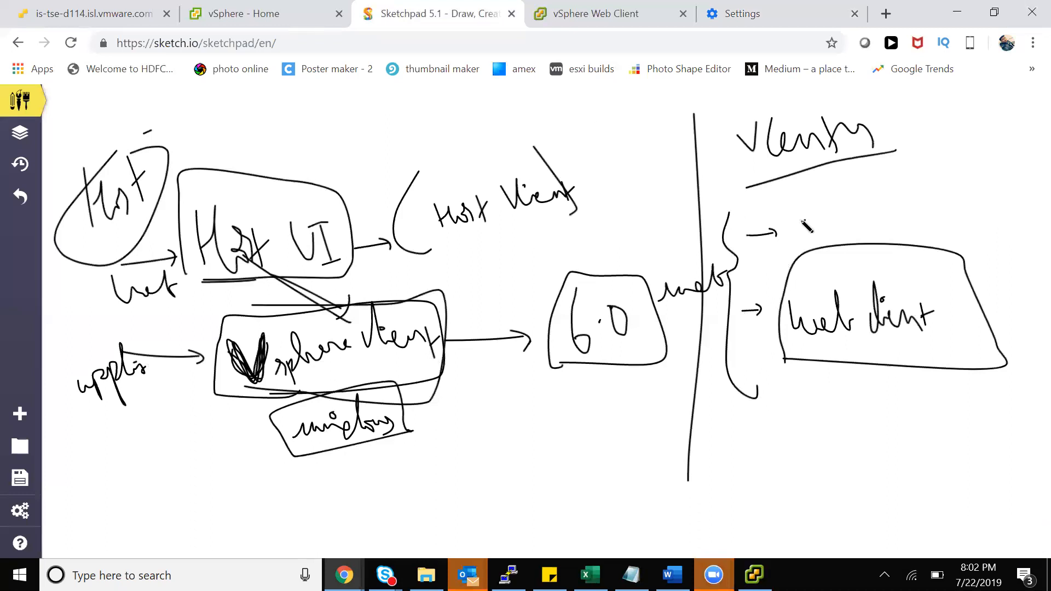
click(287, 12)
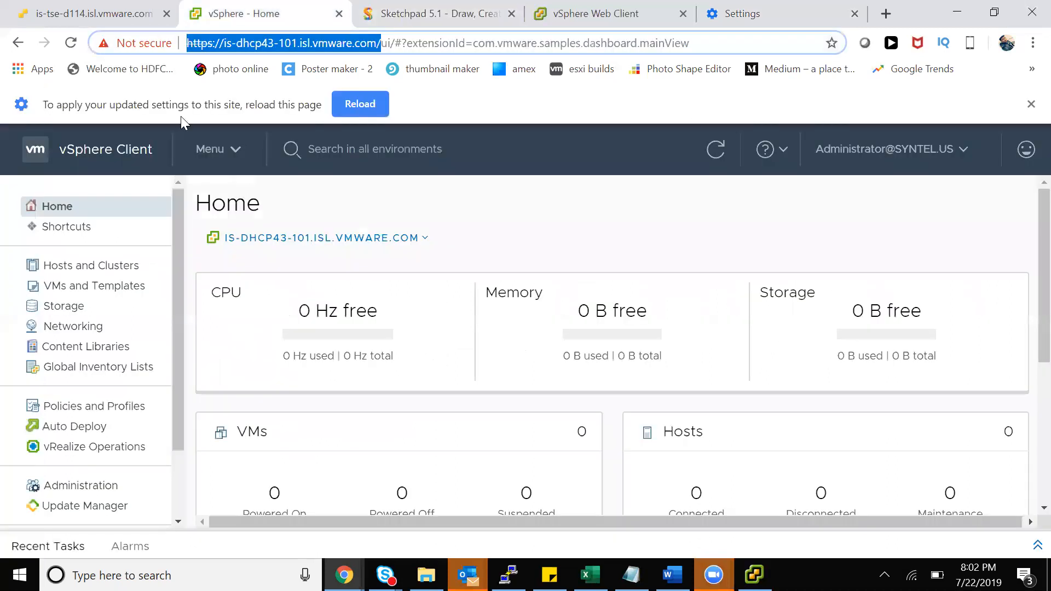
Copy the server address into a new browser tab, then return to the diagram
right_click(359, 49)
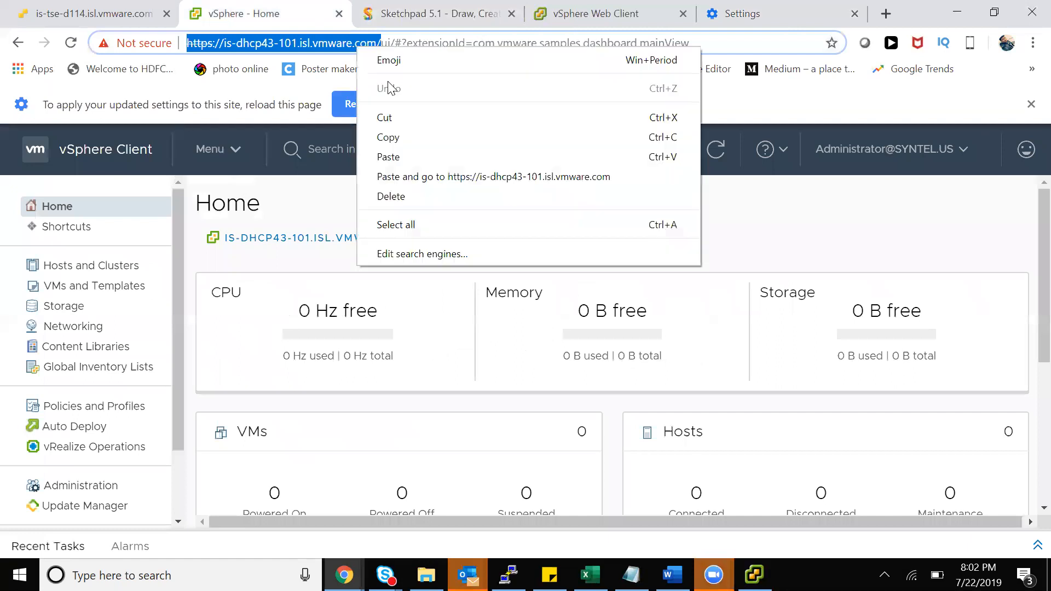
click(394, 138)
click(887, 14)
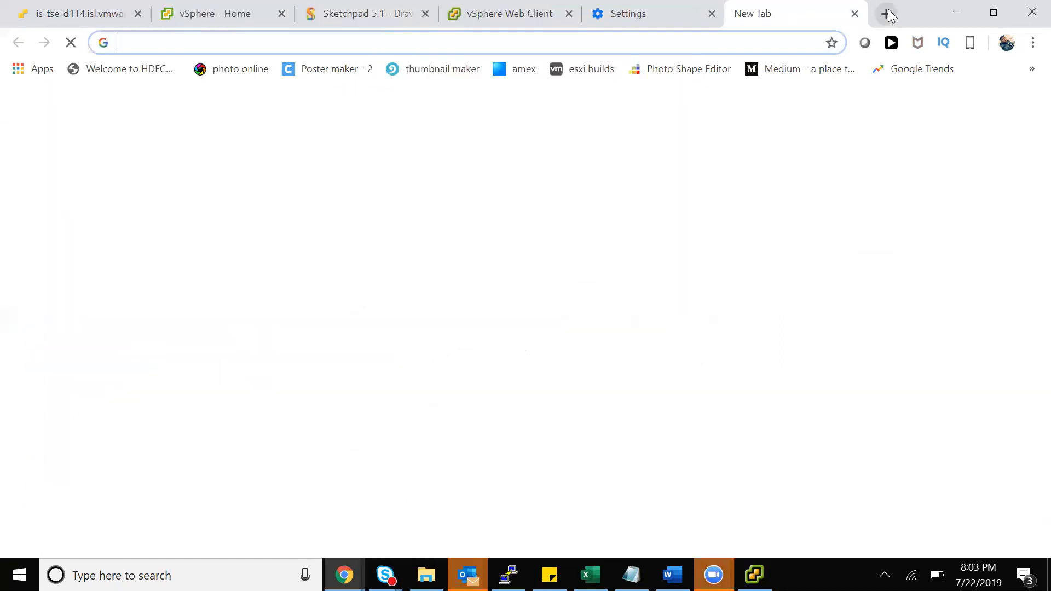
key(ctrl+v)
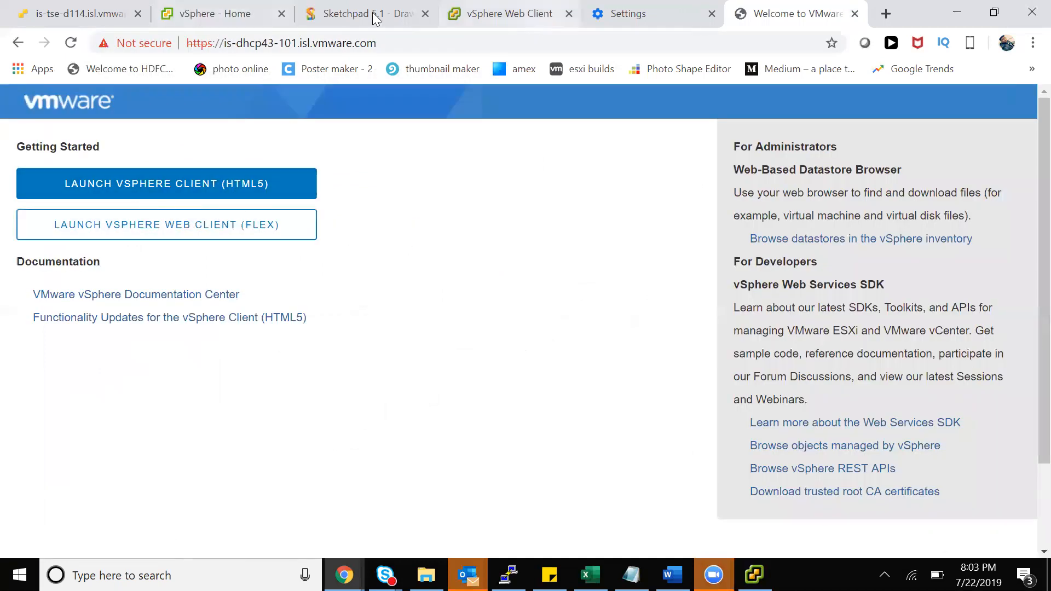
click(348, 15)
Write 'HTML5 → 6.5' after the upper arrow, circle the vCenter section and underline 6.5
mouse_move(804, 208)
mouse_down()
mouse_move(814, 229)
mouse_move(836, 199)
mouse_up()
mouse_move(826, 206)
mouse_down()
mouse_move(827, 225)
mouse_move(846, 227)
mouse_move(862, 197)
mouse_move(892, 212)
mouse_move(905, 182)
mouse_move(943, 187)
mouse_up()
drag(931, 183, 959, 192)
click(977, 175)
drag(985, 159, 990, 178)
drag(990, 157, 997, 147)
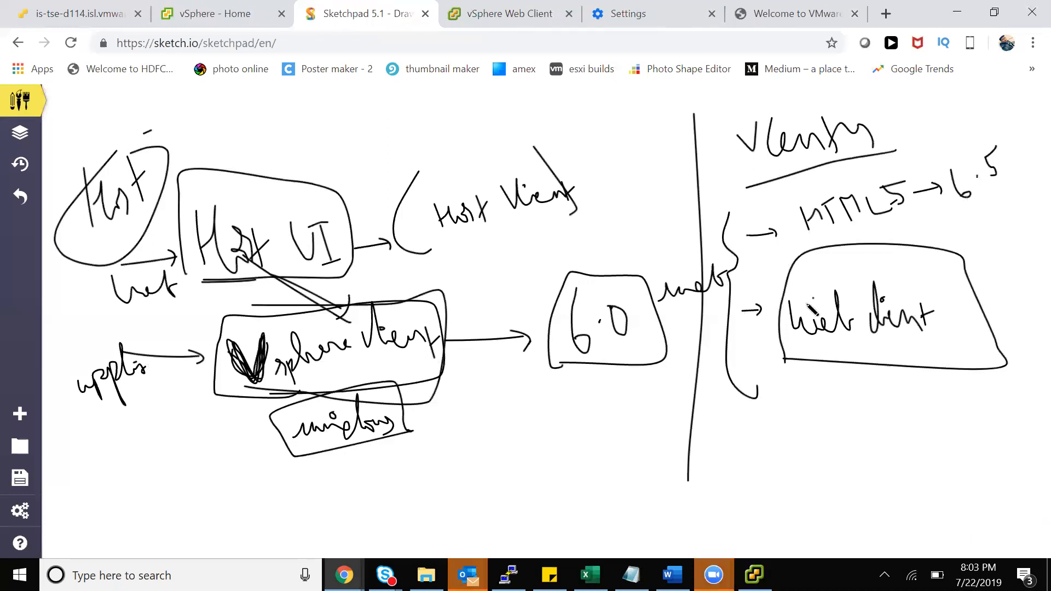
mouse_move(914, 105)
mouse_down()
mouse_move(960, 438)
mouse_move(1048, 200)
mouse_up()
drag(992, 100, 903, 104)
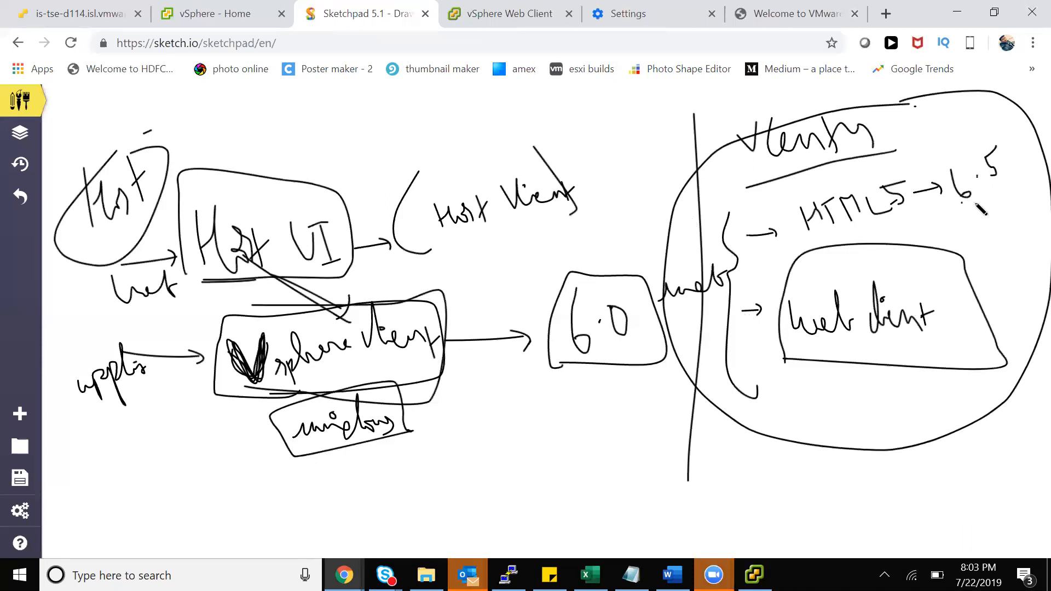
drag(964, 206, 1025, 171)
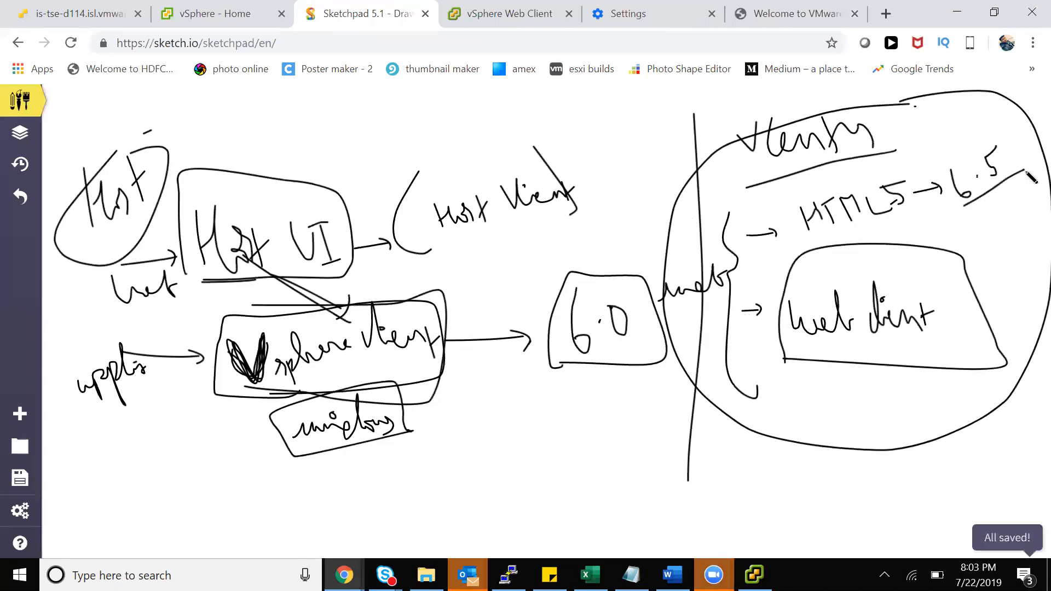
Underline 'web client' and write 'Tradis.' below its box
click(839, 351)
drag(791, 346, 952, 341)
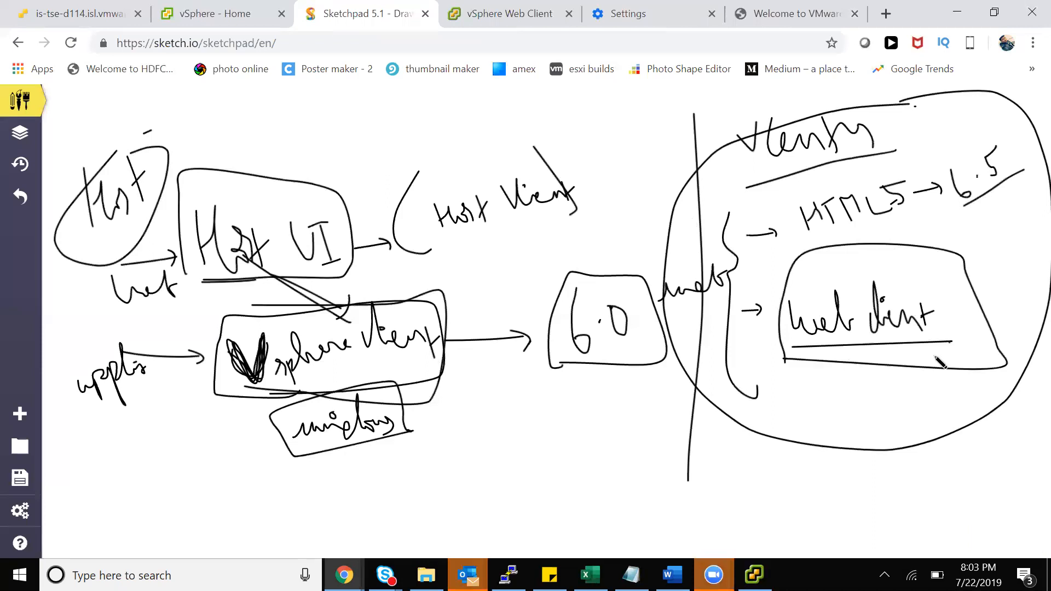
drag(838, 376, 854, 420)
mouse_move(861, 352)
mouse_down()
mouse_move(813, 394)
mouse_move(893, 391)
mouse_move(909, 380)
mouse_move(902, 365)
mouse_move(909, 388)
mouse_up()
click(900, 375)
click(925, 379)
Draw an arrow from web client to a 95% note and thicken the T in HTML5
drag(944, 313, 1000, 293)
mouse_move(989, 294)
mouse_down()
mouse_move(1000, 302)
mouse_move(1016, 285)
mouse_move(1037, 238)
mouse_move(1043, 275)
mouse_up()
click(1043, 242)
click(1037, 261)
click(1047, 256)
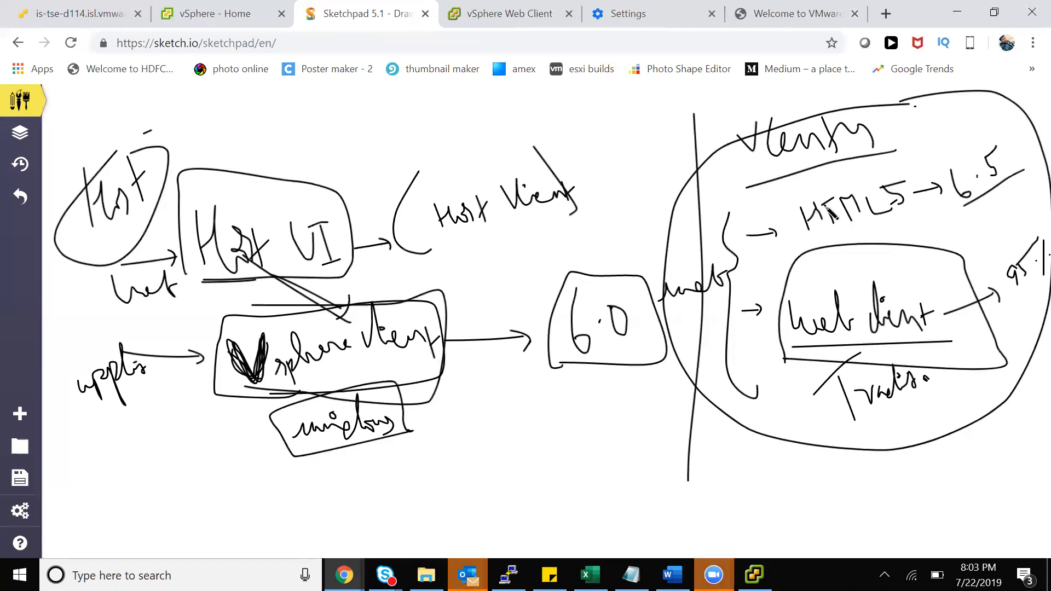
mouse_move(823, 204)
mouse_down()
mouse_move(834, 201)
mouse_move(820, 204)
mouse_up()
Confirm Flash remains set to Allow in the server's site settings
click(511, 15)
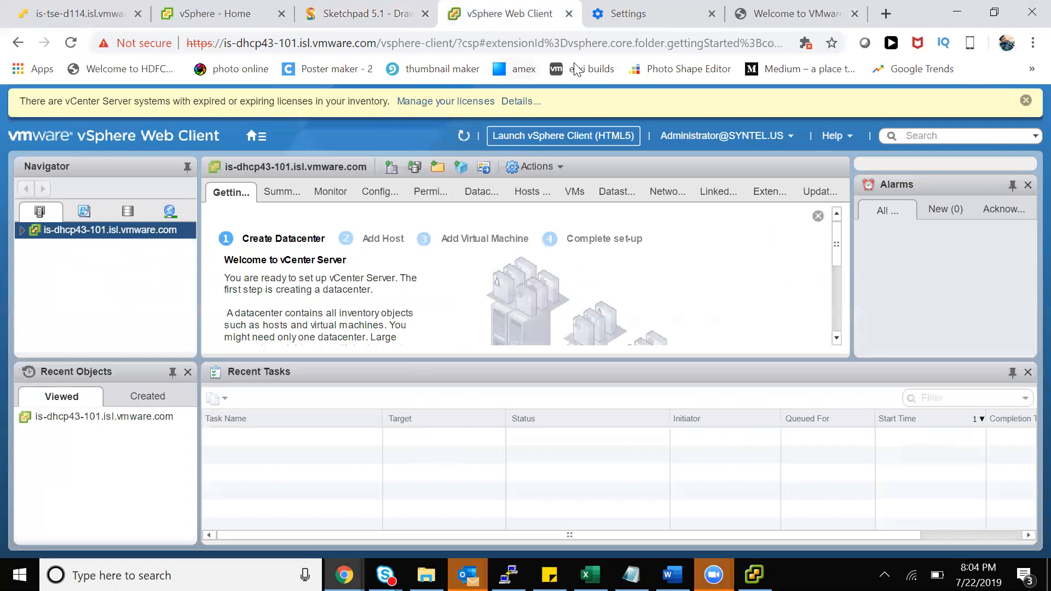
click(616, 23)
scroll(346, 412, down, 7)
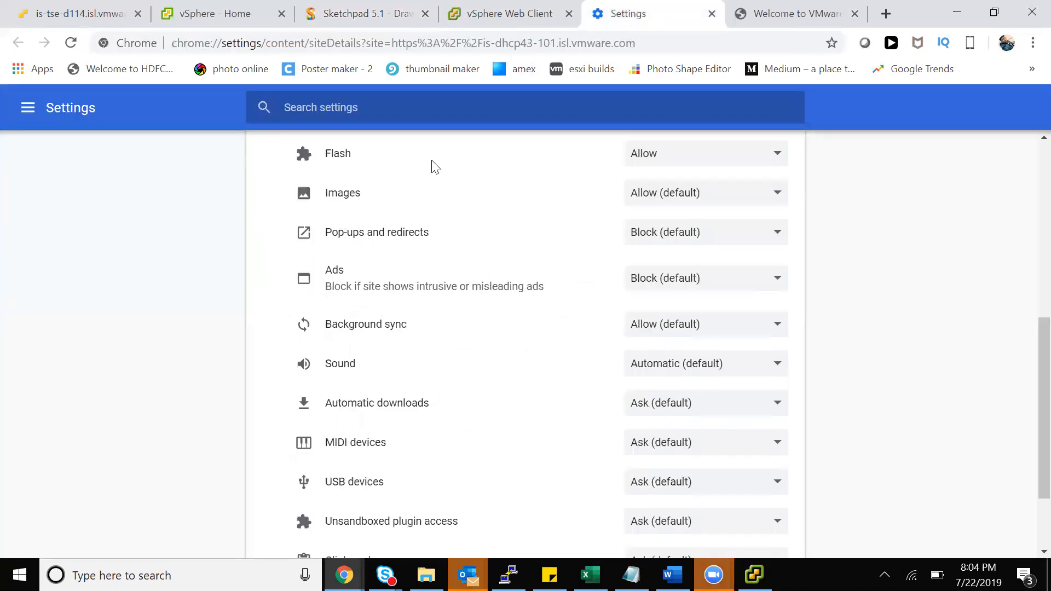
click(645, 159)
click(480, 22)
click(480, 22)
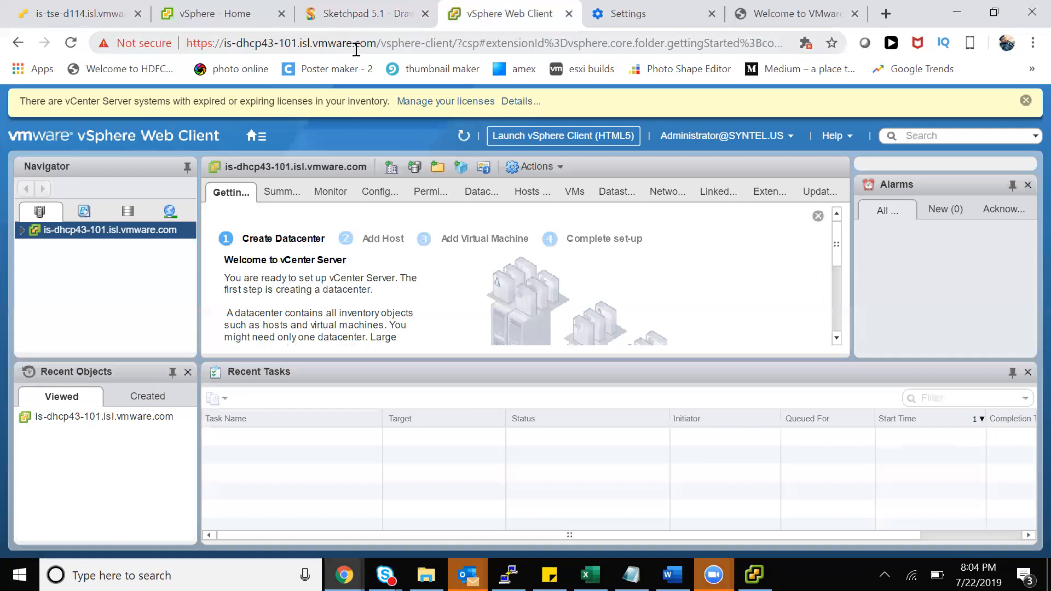
On the HTML5 Home page, highlight the server host name in the address bar
click(252, 17)
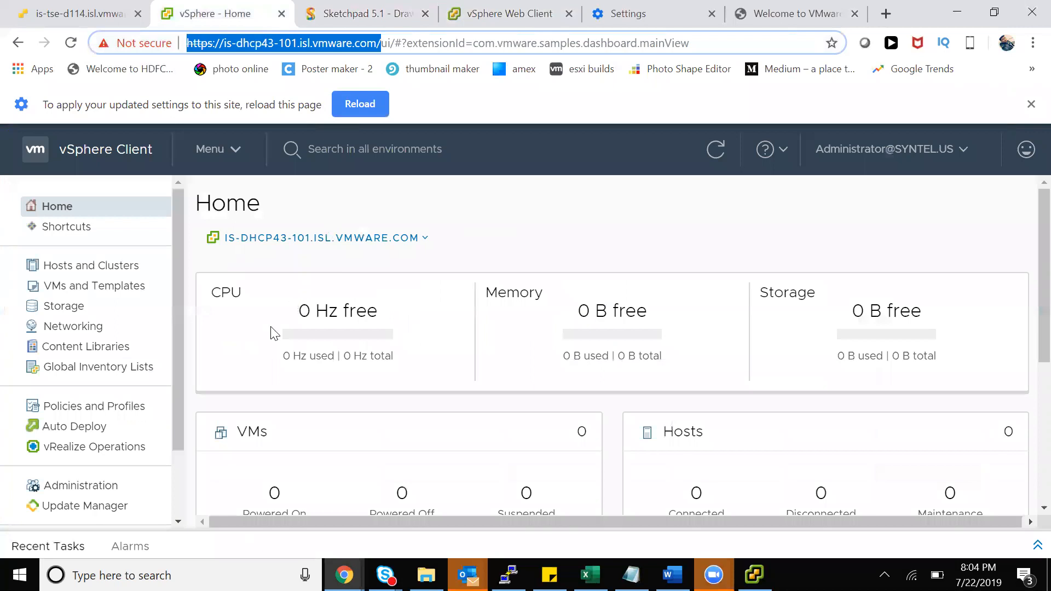
mouse_move(180, 204)
mouse_down()
mouse_move(180, 244)
mouse_move(181, 200)
mouse_up()
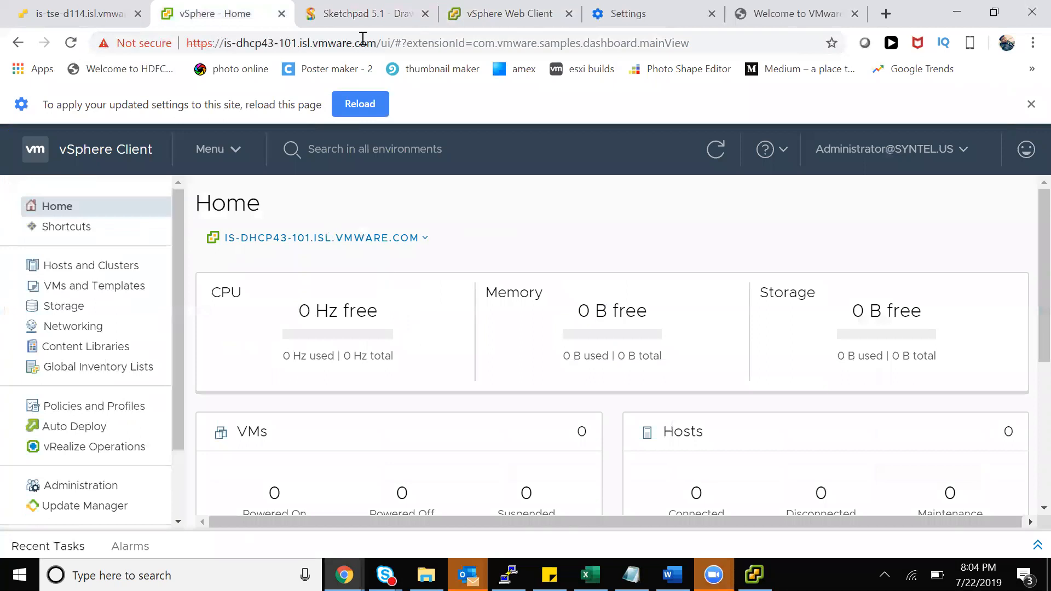
drag(222, 42, 377, 43)
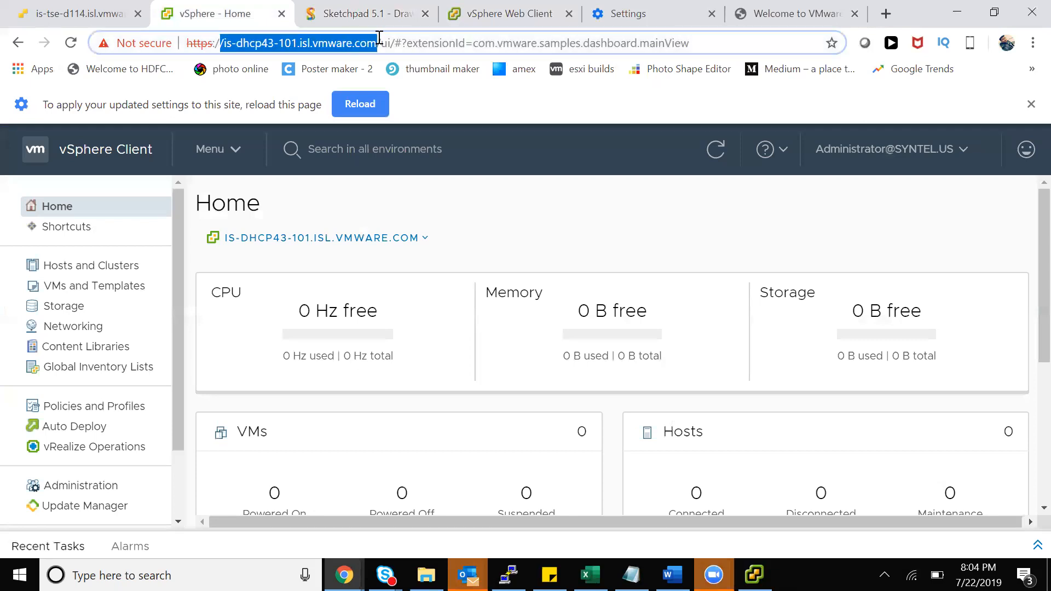
click(520, 16)
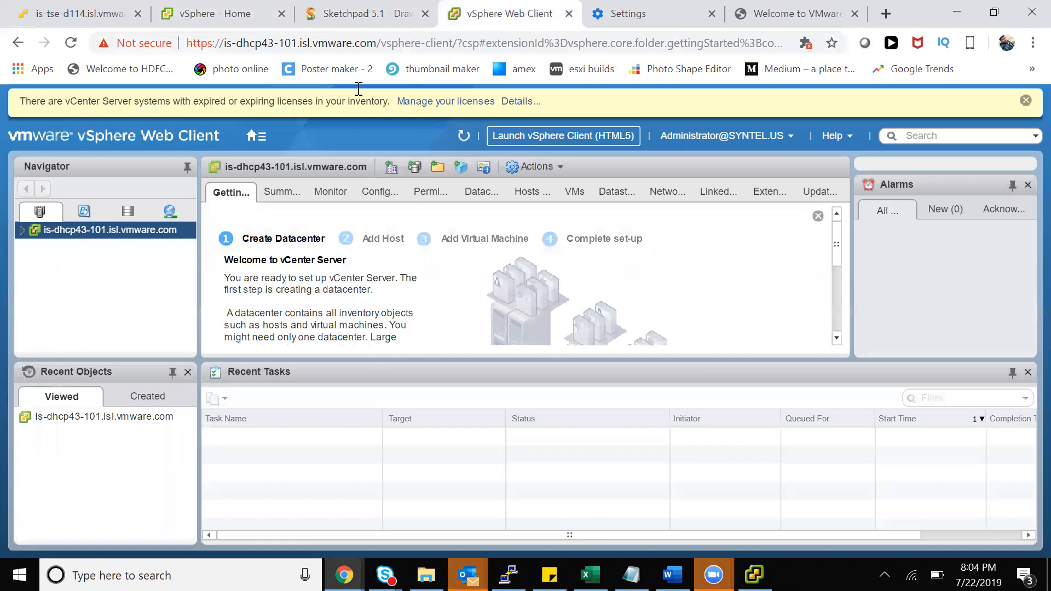
click(236, 16)
drag(224, 43, 376, 42)
drag(224, 43, 377, 42)
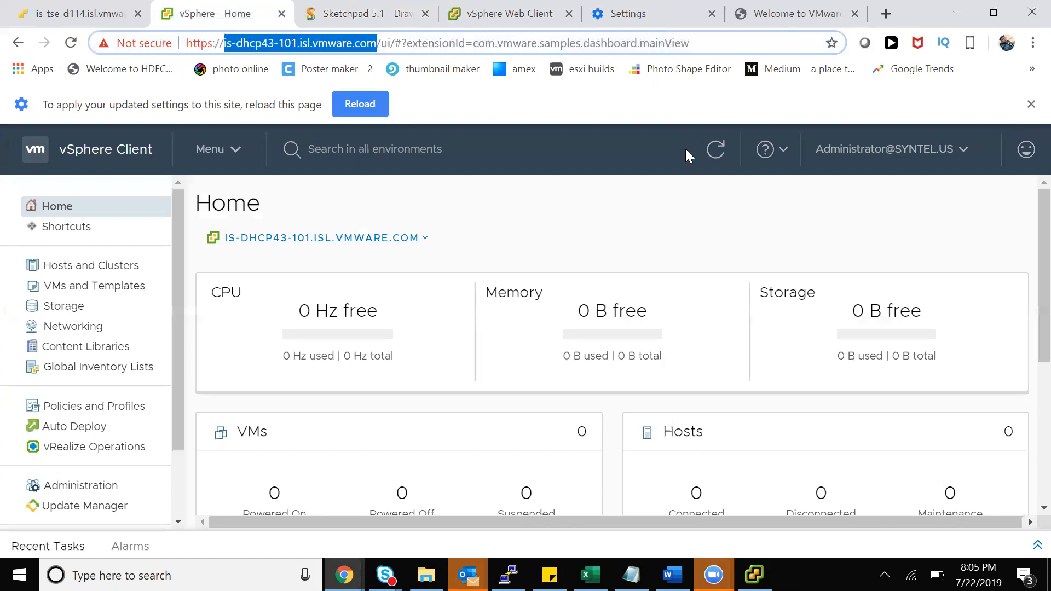
Close the reload notice on the HTML5 Home page, then return to the Sketchpad diagram
click(1030, 103)
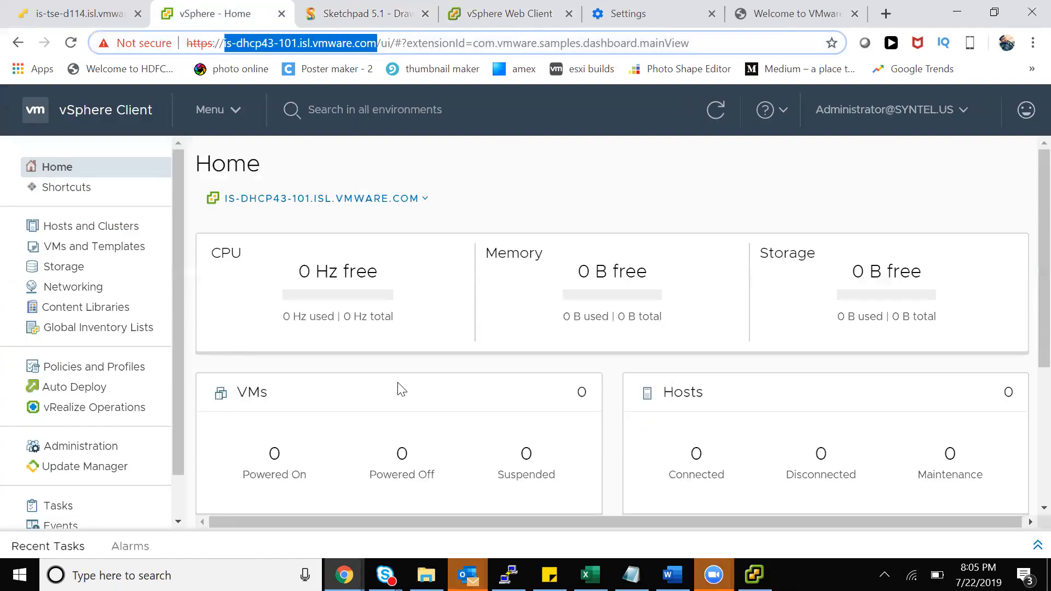
click(544, 108)
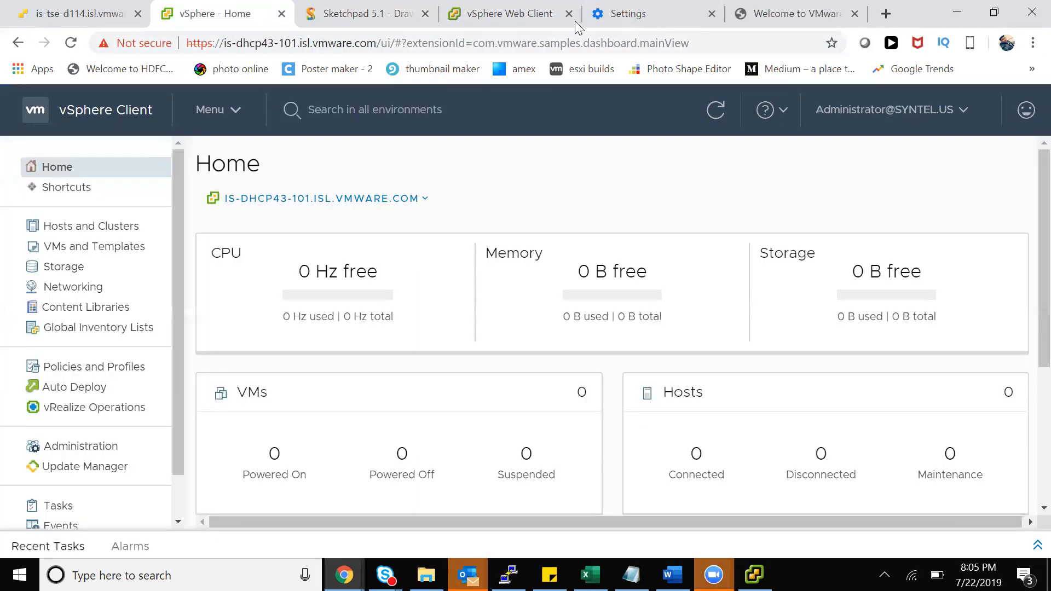
click(574, 21)
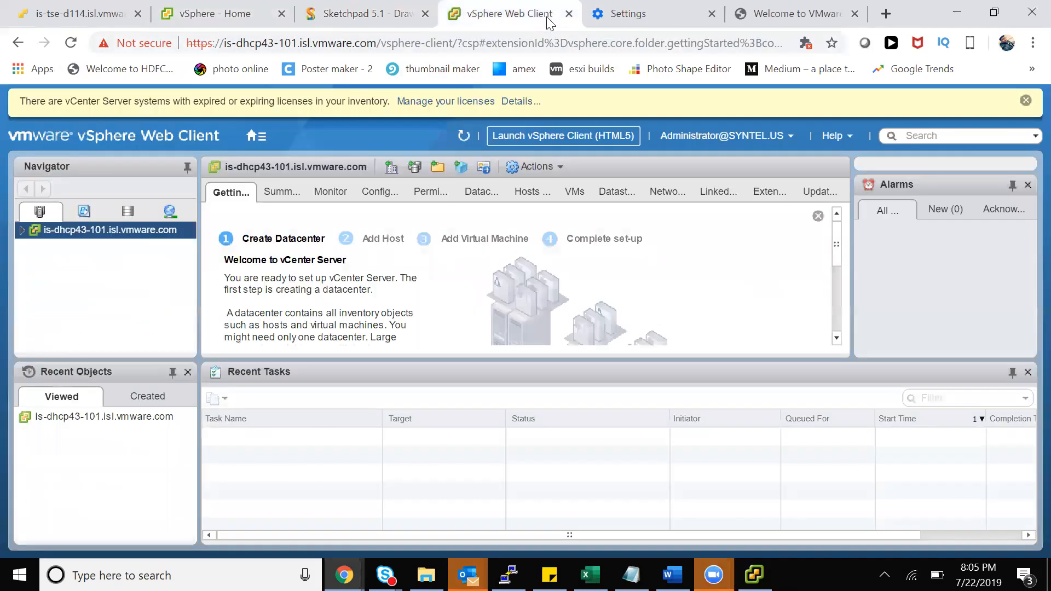
click(667, 16)
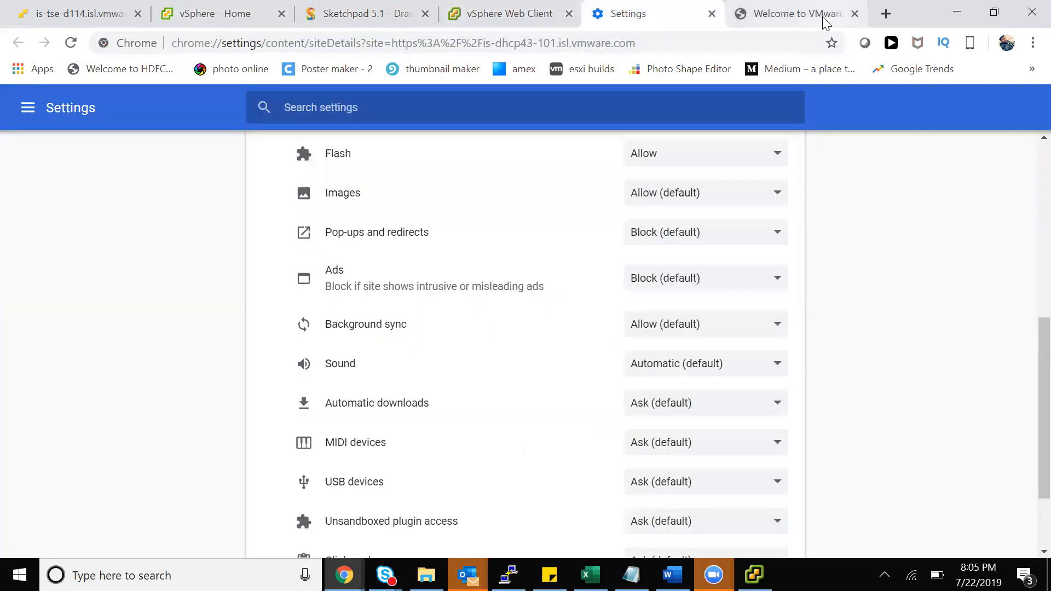
click(388, 17)
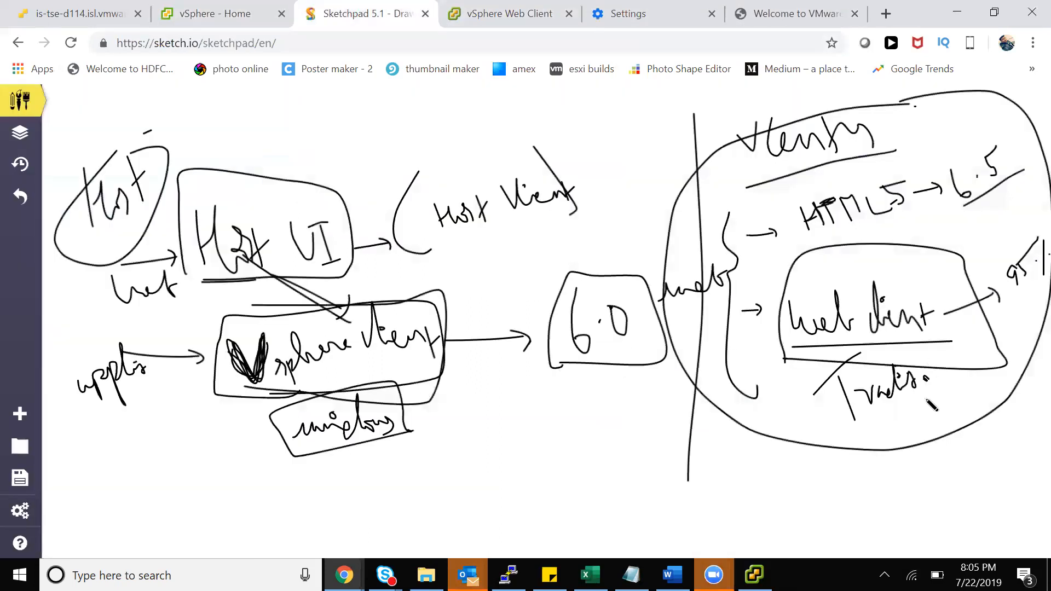
Write '(flash' after the traditional label, then show the Web Client Getting Started page
mouse_move(927, 397)
mouse_down()
mouse_move(937, 425)
mouse_move(995, 381)
mouse_move(1019, 406)
mouse_move(996, 434)
mouse_up()
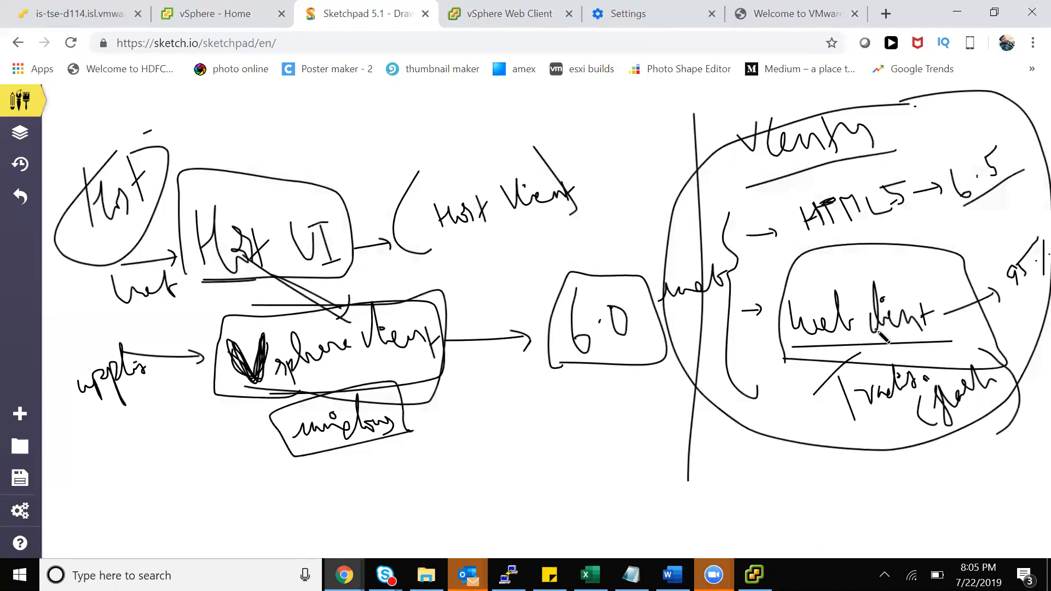
click(511, 15)
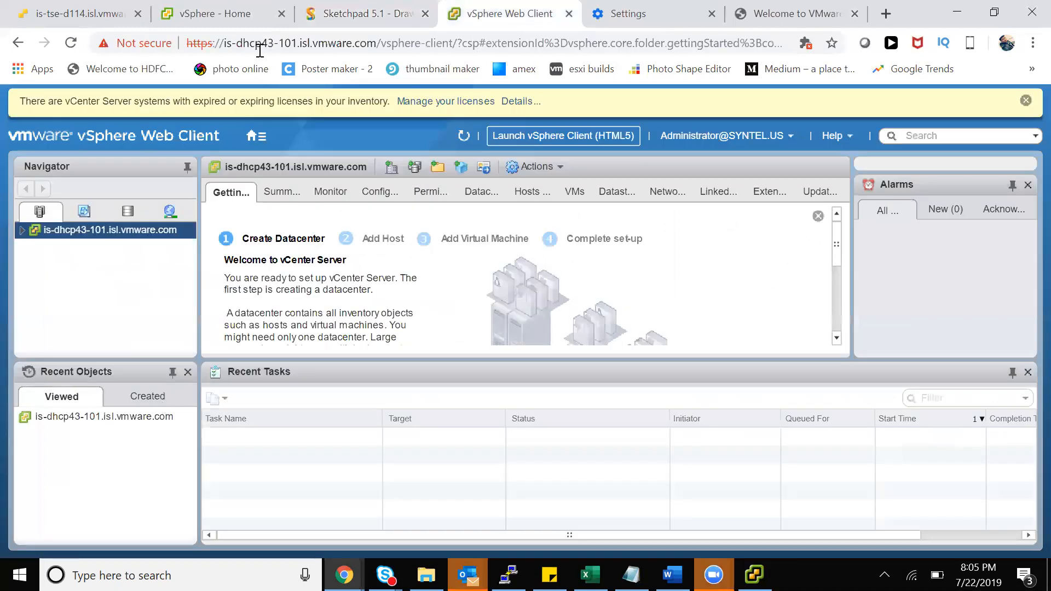
Close the Recent Tasks and Recent Objects panels in the vSphere Web Client
click(246, 11)
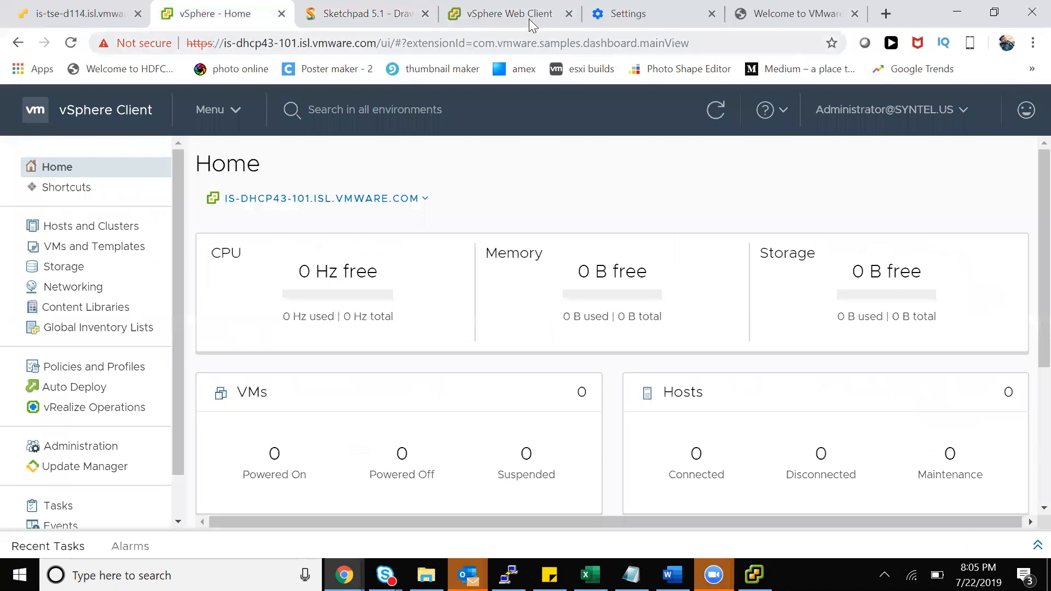
click(528, 18)
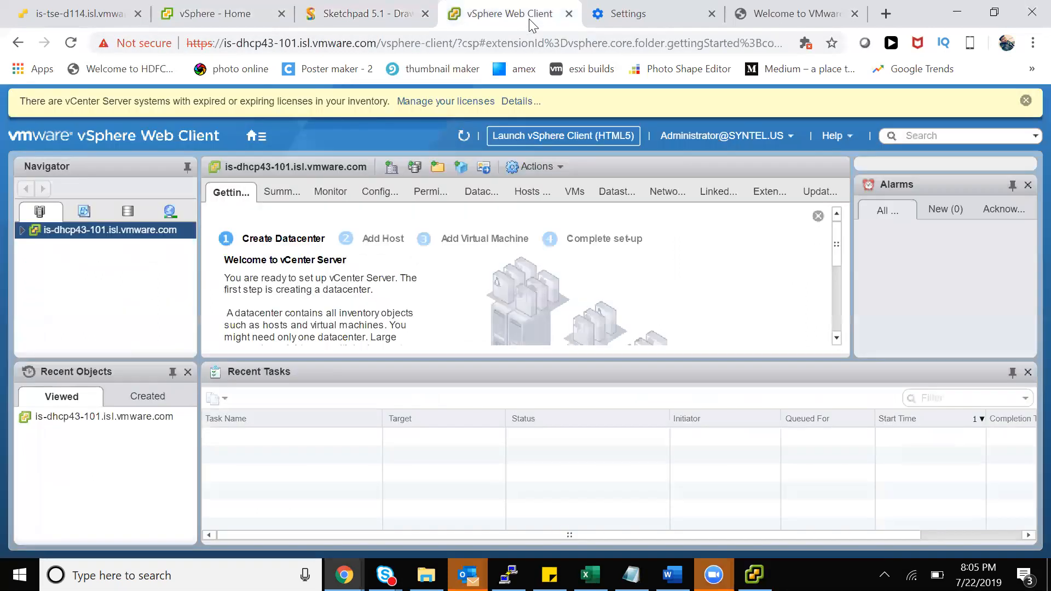
click(1027, 372)
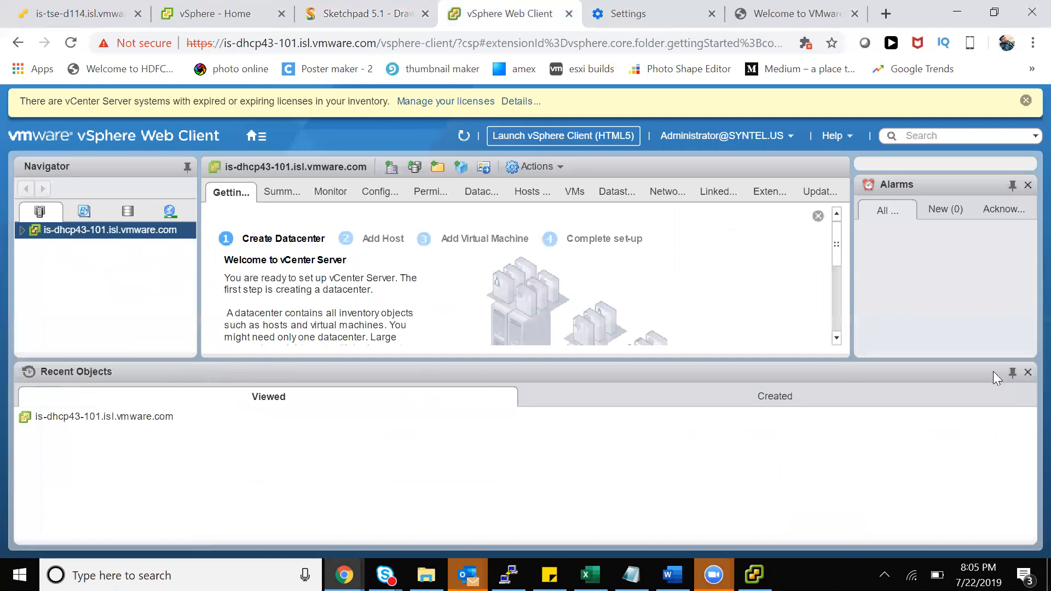
click(1027, 373)
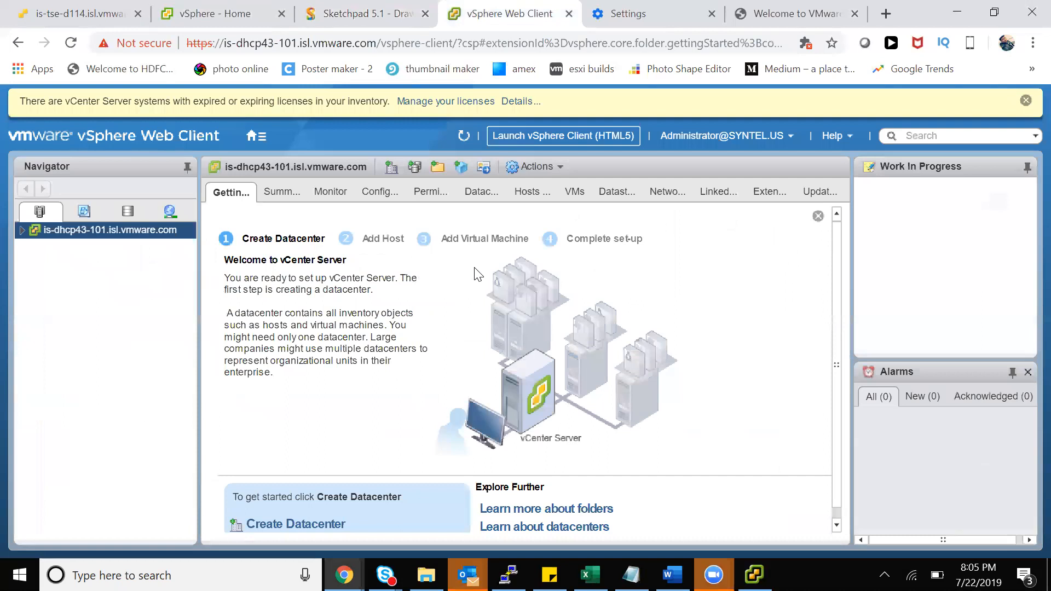
Compare the Web Client and HTML5 client navigation menus, then open the vCenter Summary
click(254, 139)
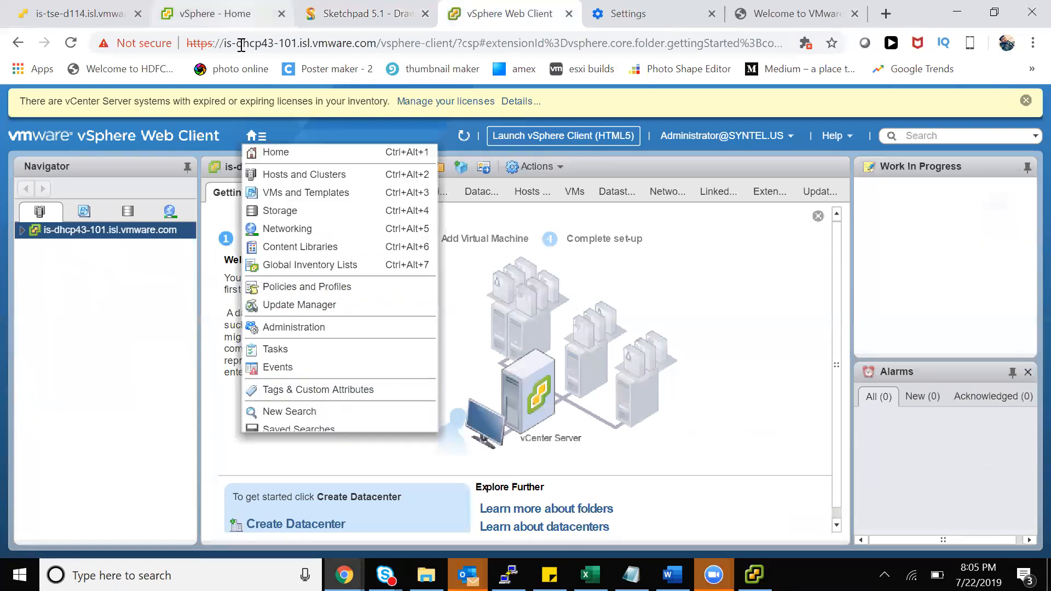
click(240, 19)
click(233, 112)
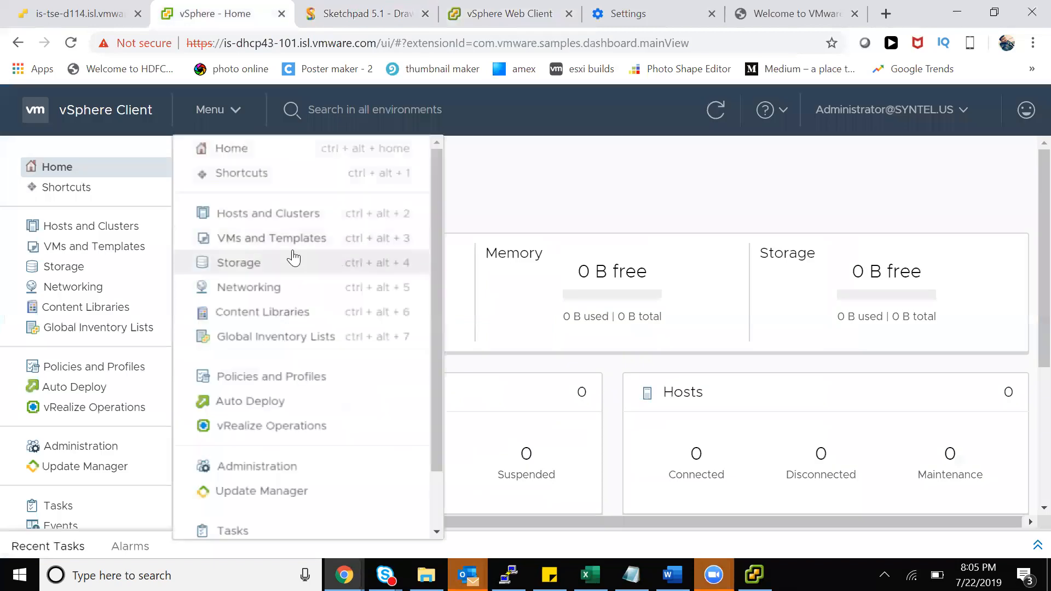
click(536, 18)
click(257, 136)
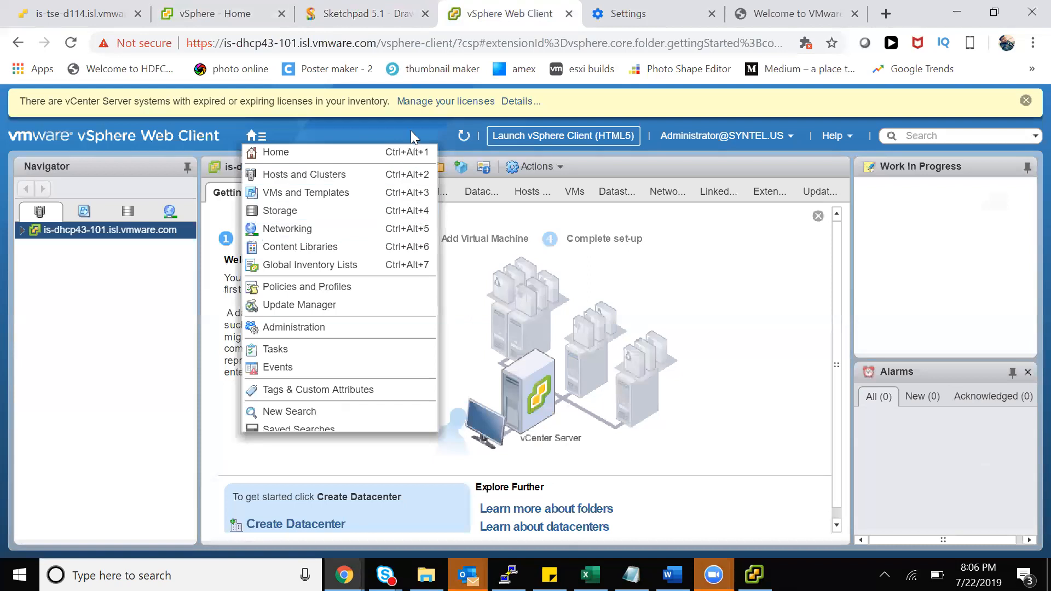
click(230, 14)
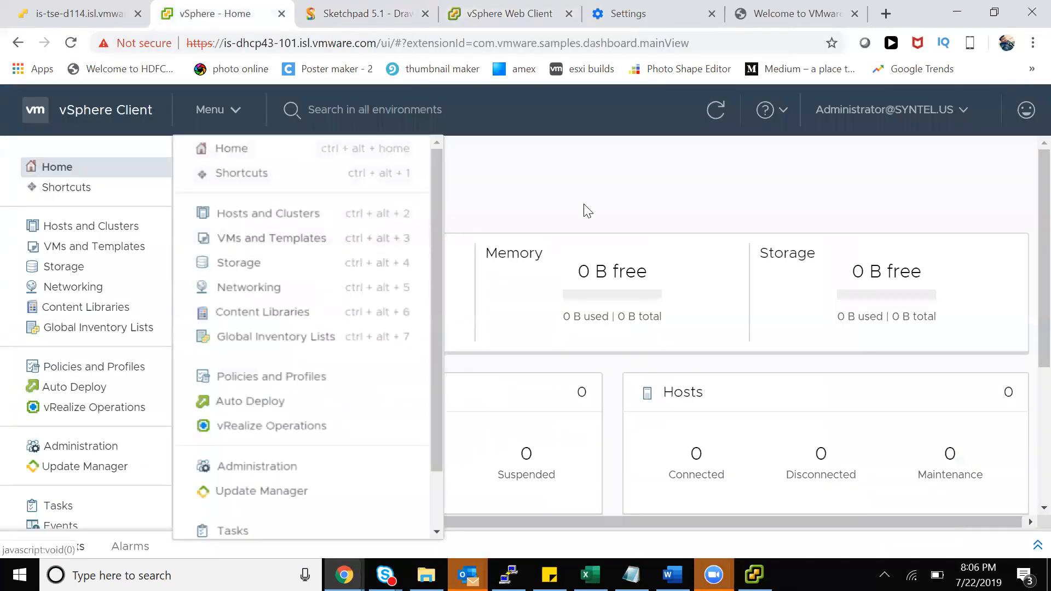
click(609, 174)
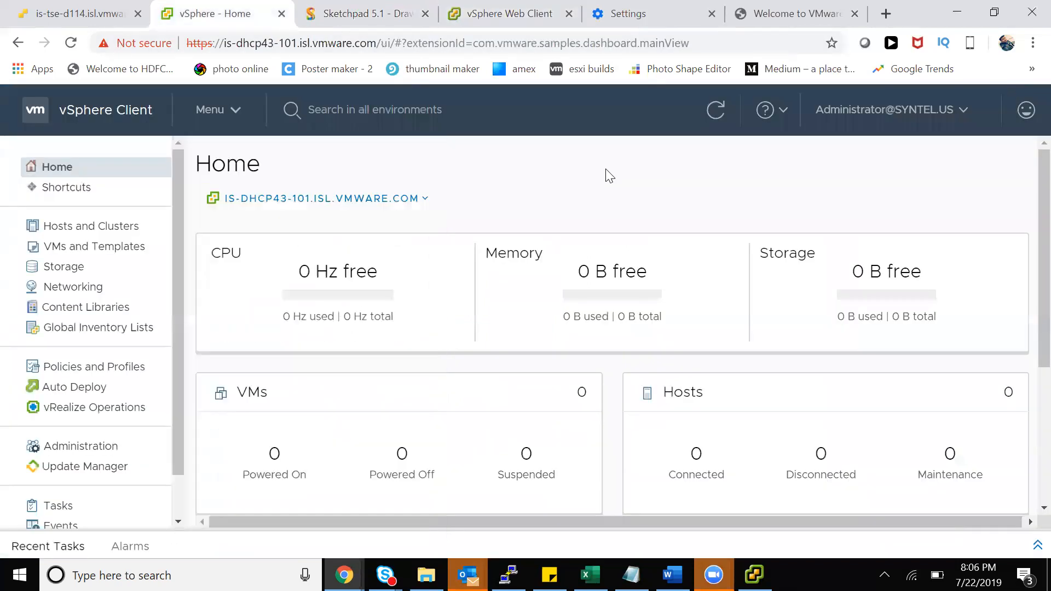
click(519, 16)
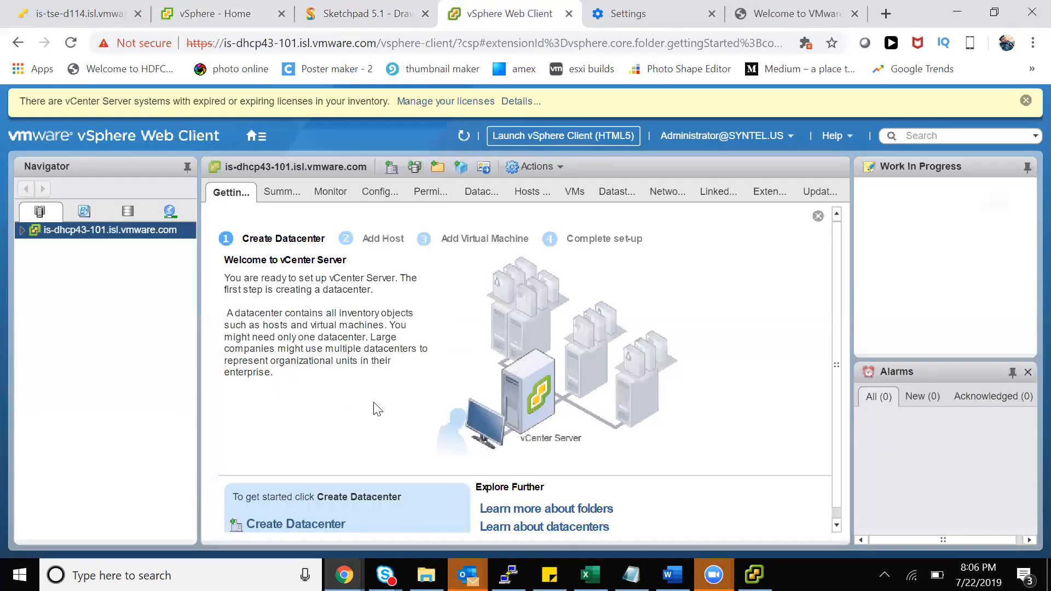
click(293, 196)
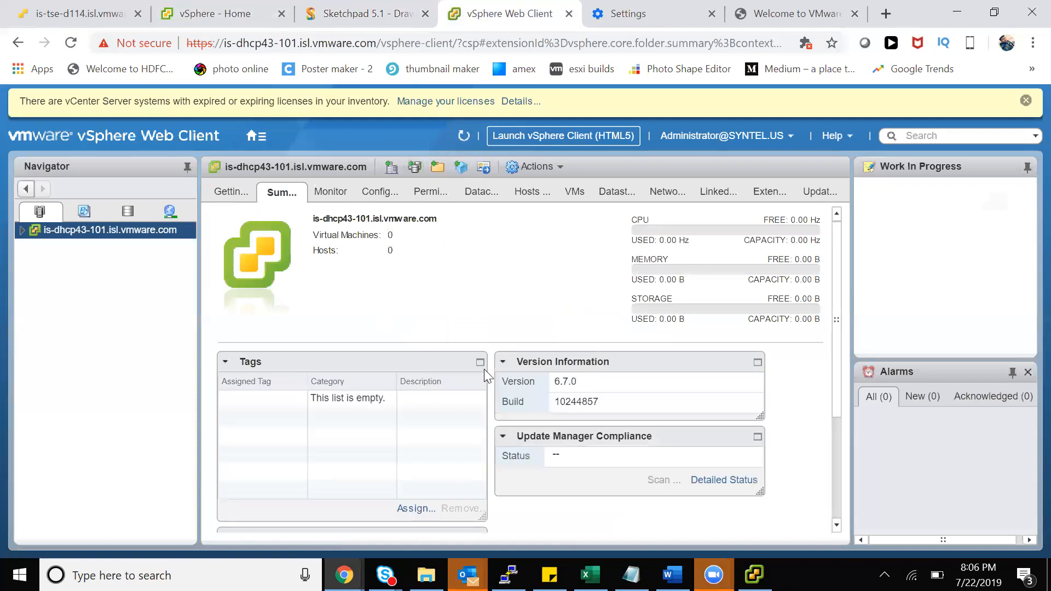
click(281, 13)
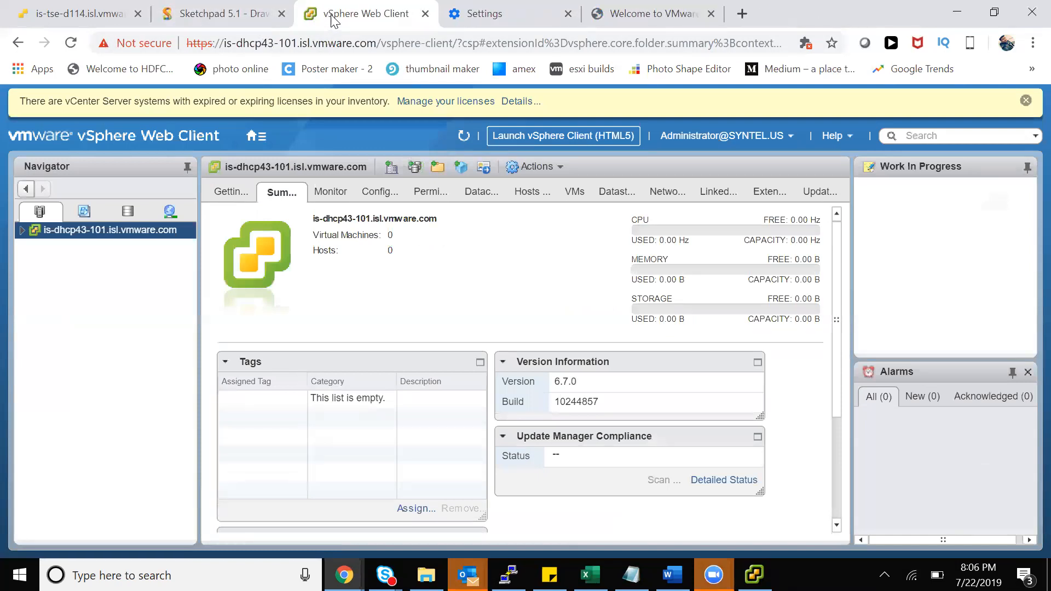
click(22, 230)
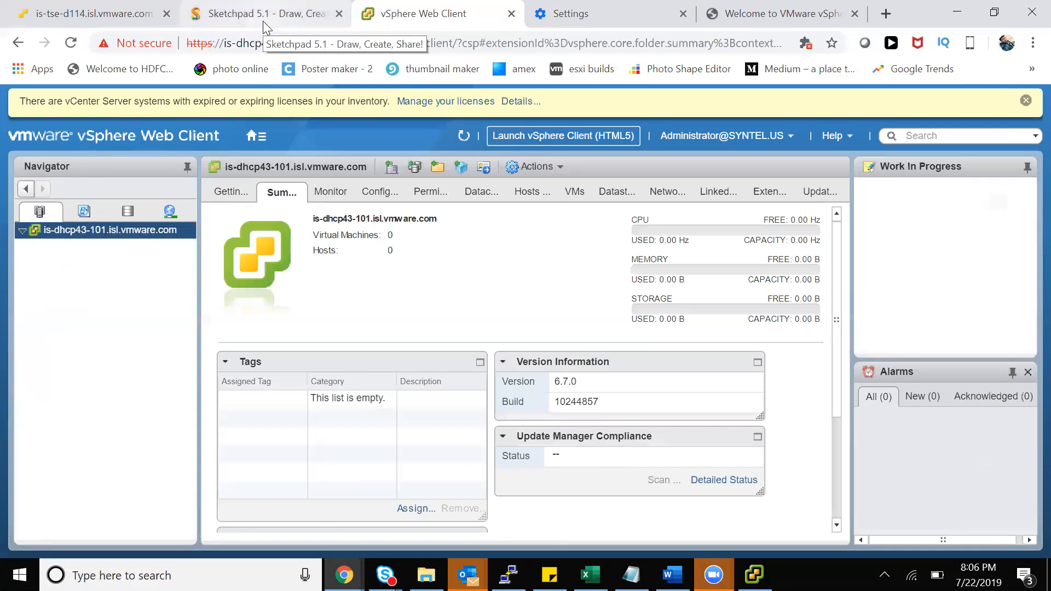
key(ctrl+shift+t)
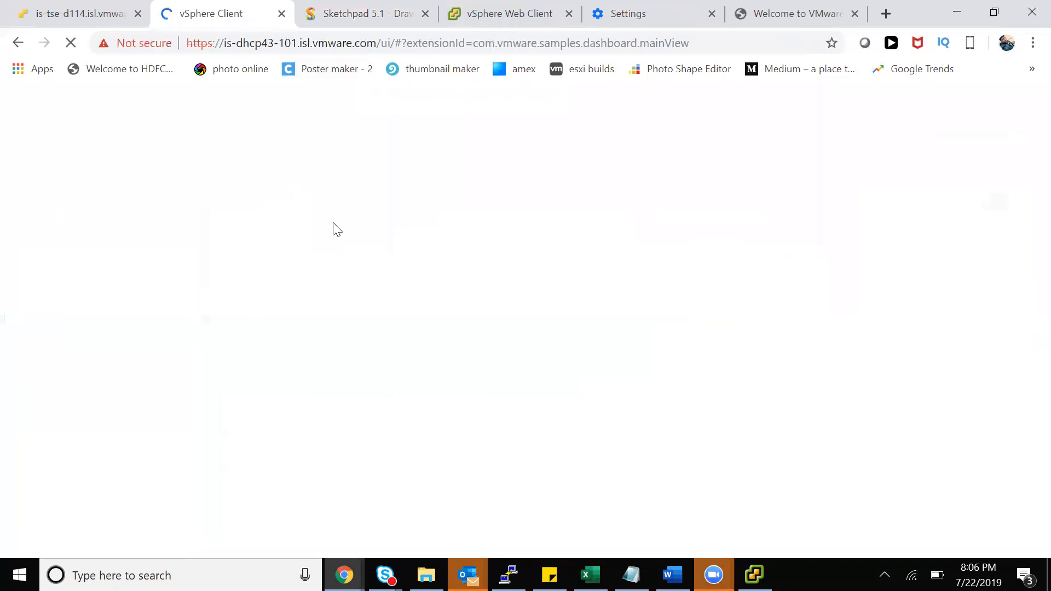
click(375, 42)
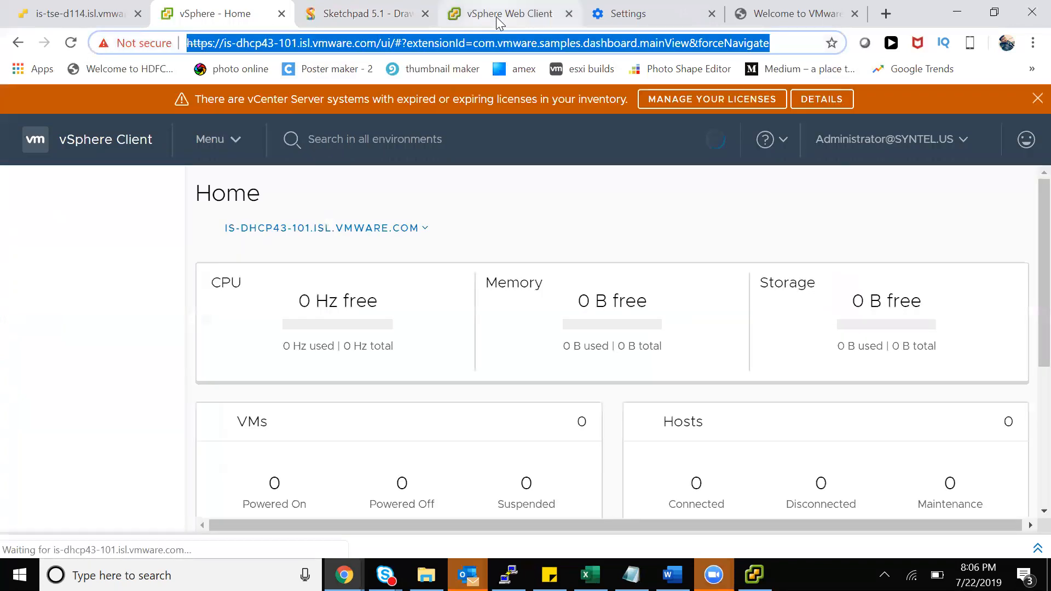
click(499, 14)
click(442, 43)
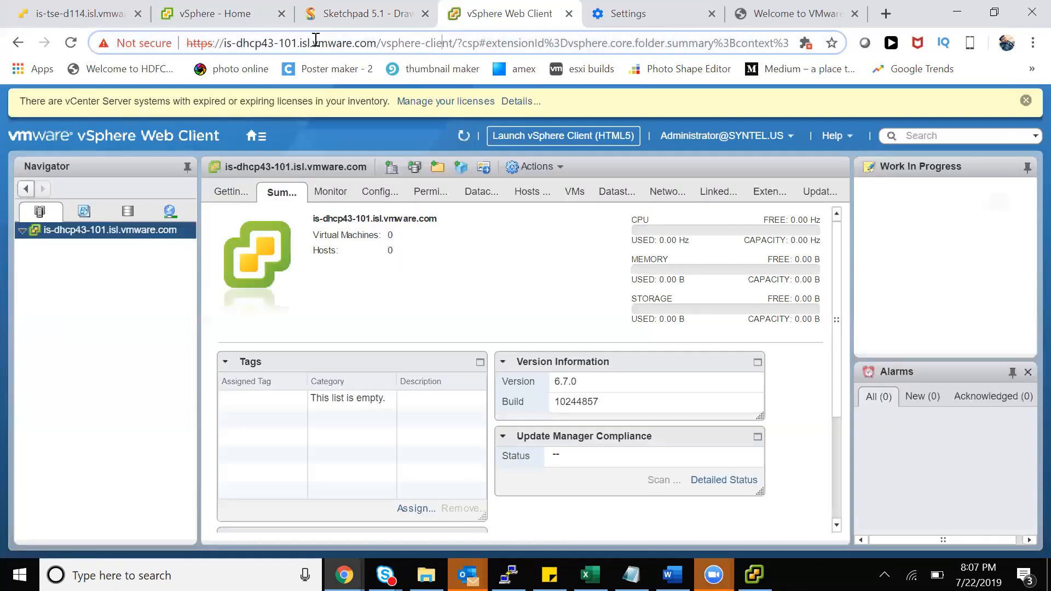
drag(378, 42, 451, 43)
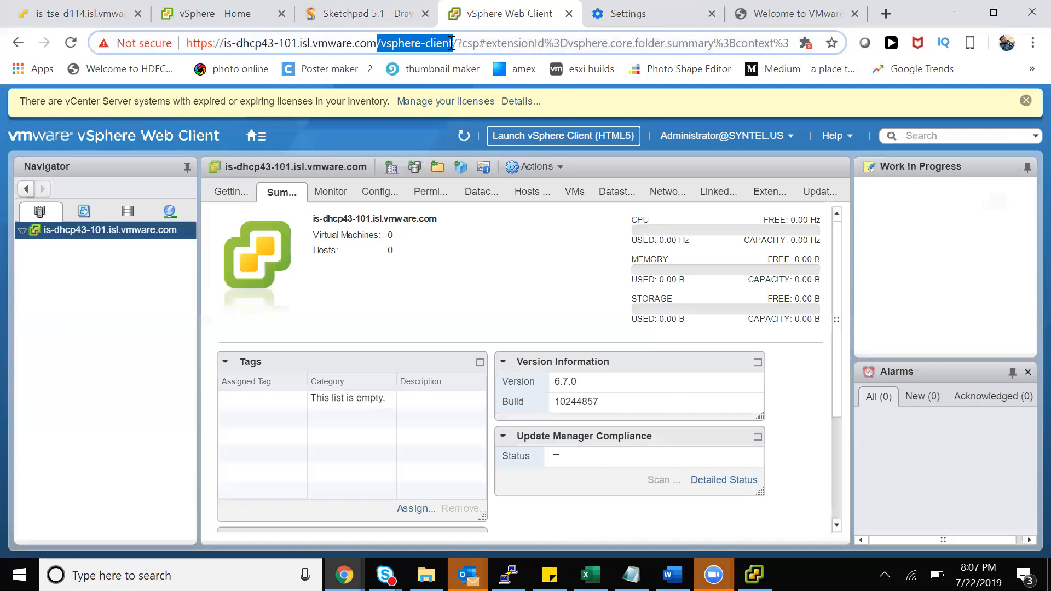
click(451, 42)
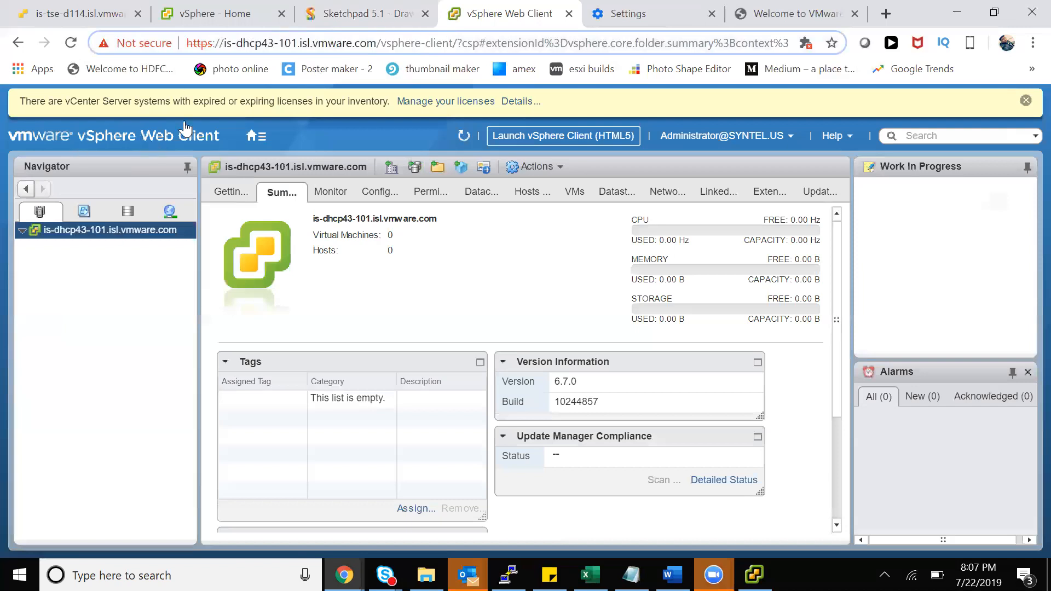
click(211, 14)
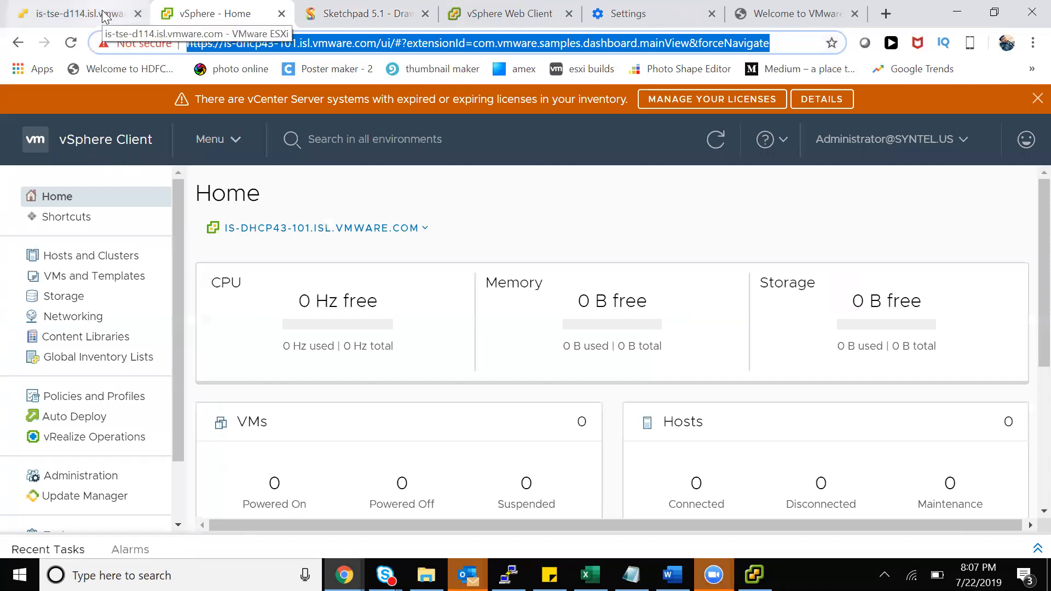
click(343, 22)
click(468, 19)
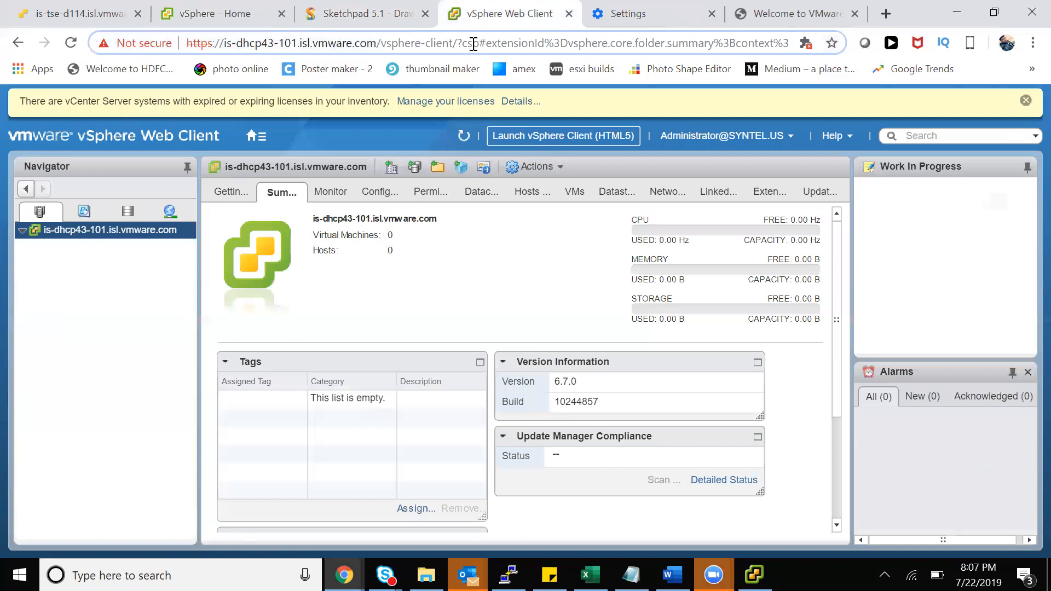
drag(453, 43, 224, 43)
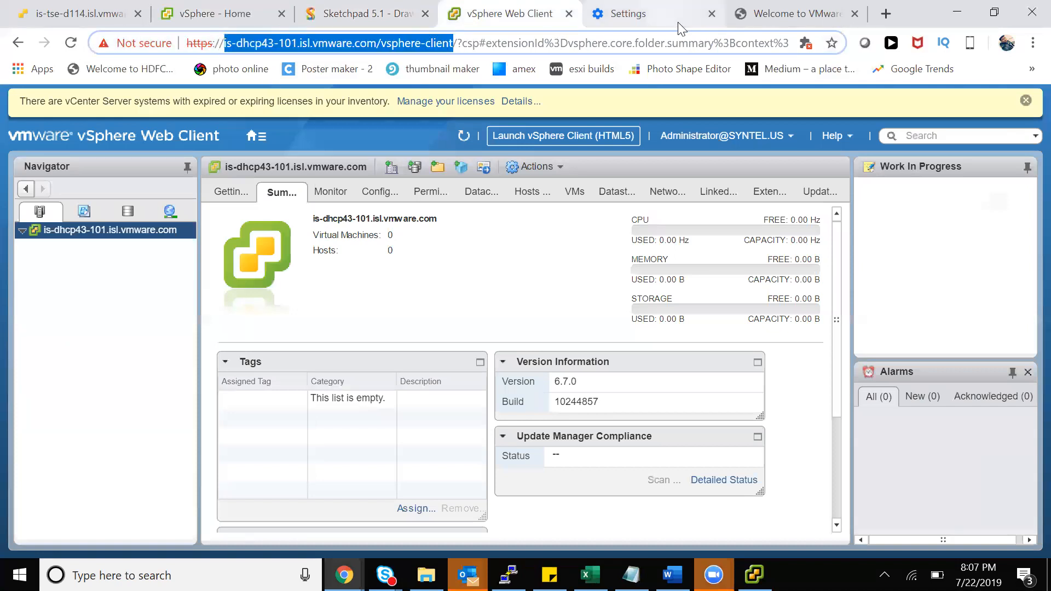
click(375, 16)
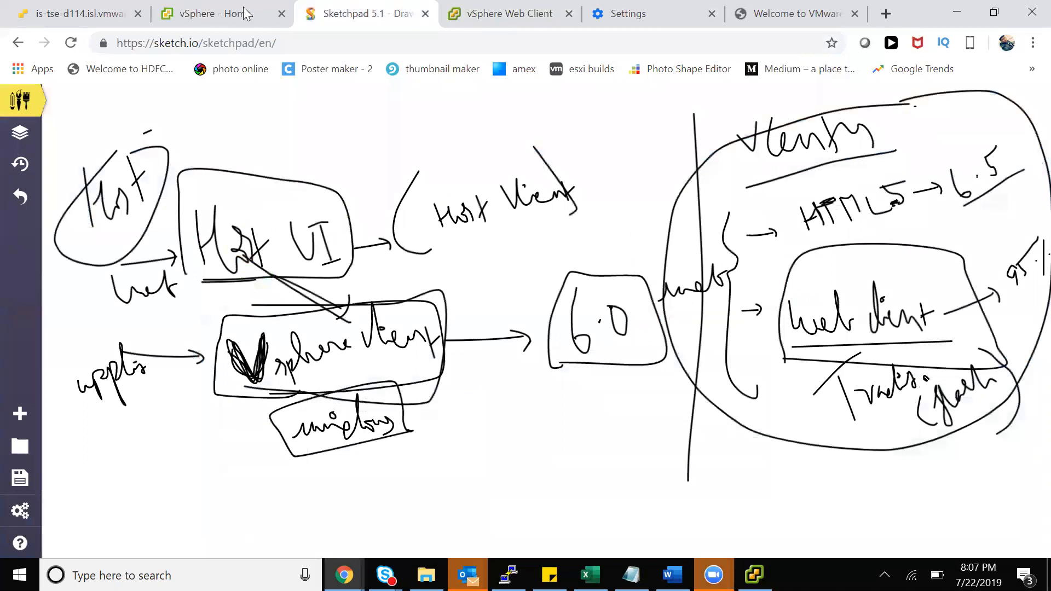
click(529, 21)
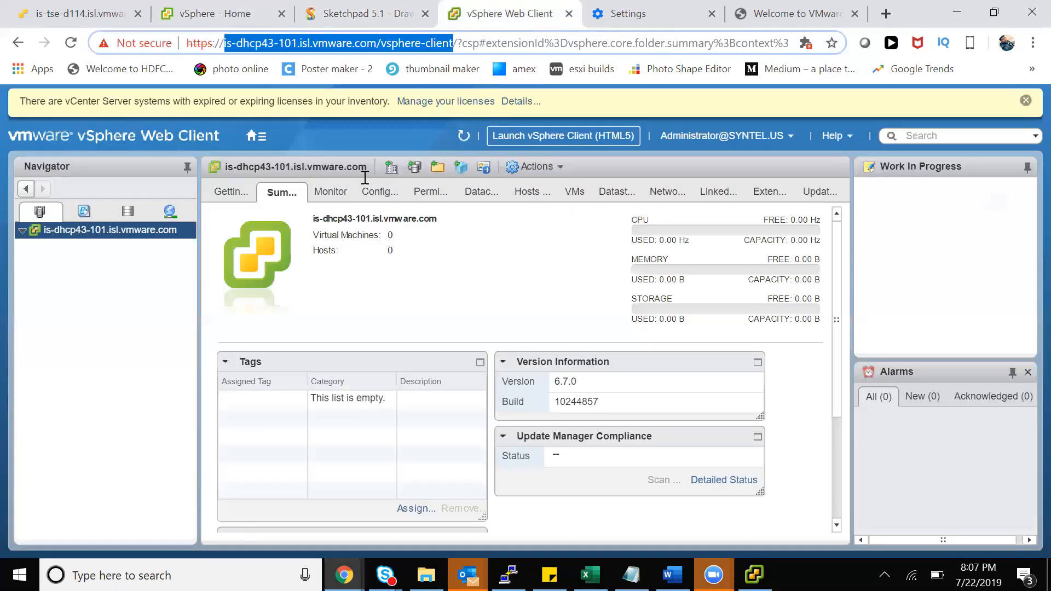
Launch the HTML5 vSphere Client, highlight 'ui/' in its address, and return to the Web Client
click(594, 140)
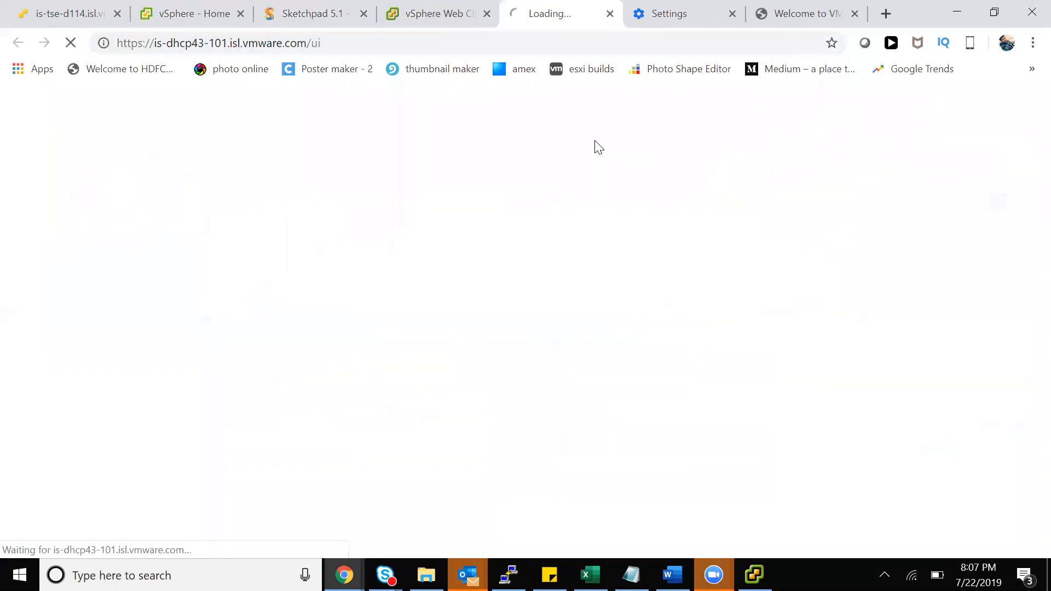
click(440, 20)
click(565, 20)
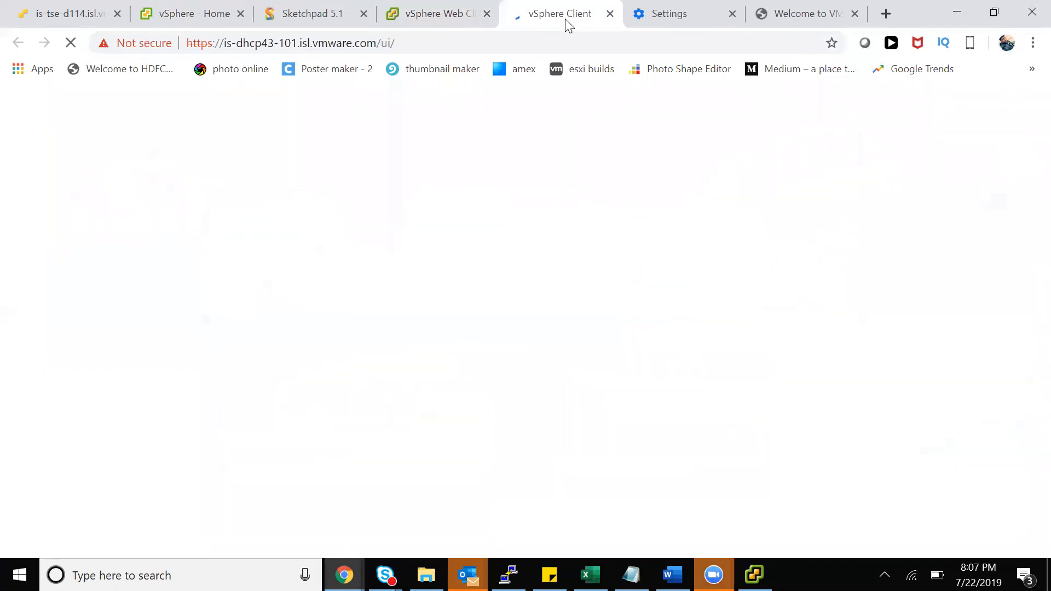
mouse_move(394, 43)
mouse_down()
mouse_move(363, 43)
mouse_move(380, 43)
mouse_up()
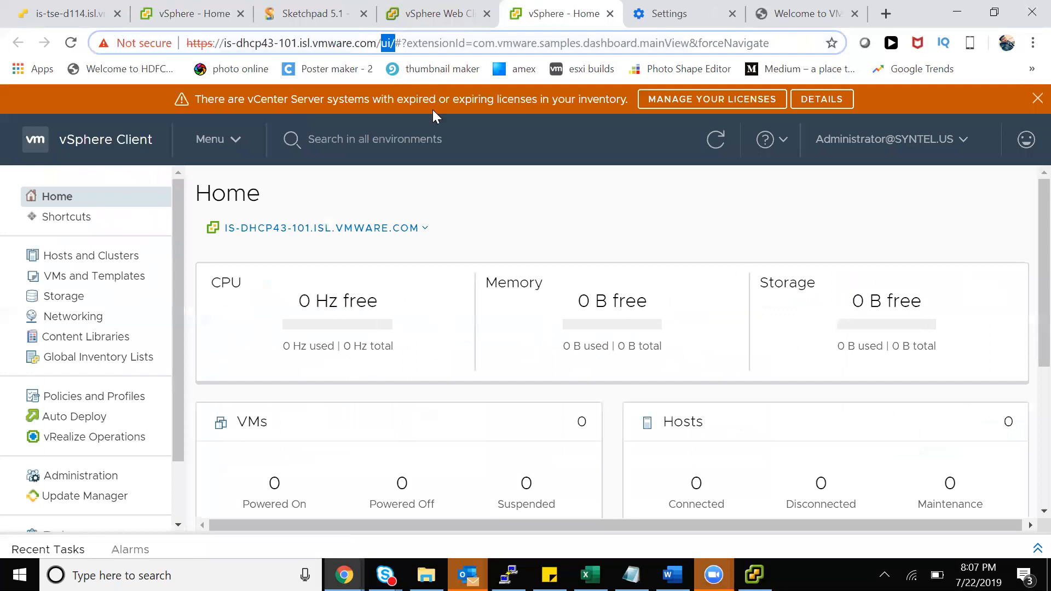
click(402, 19)
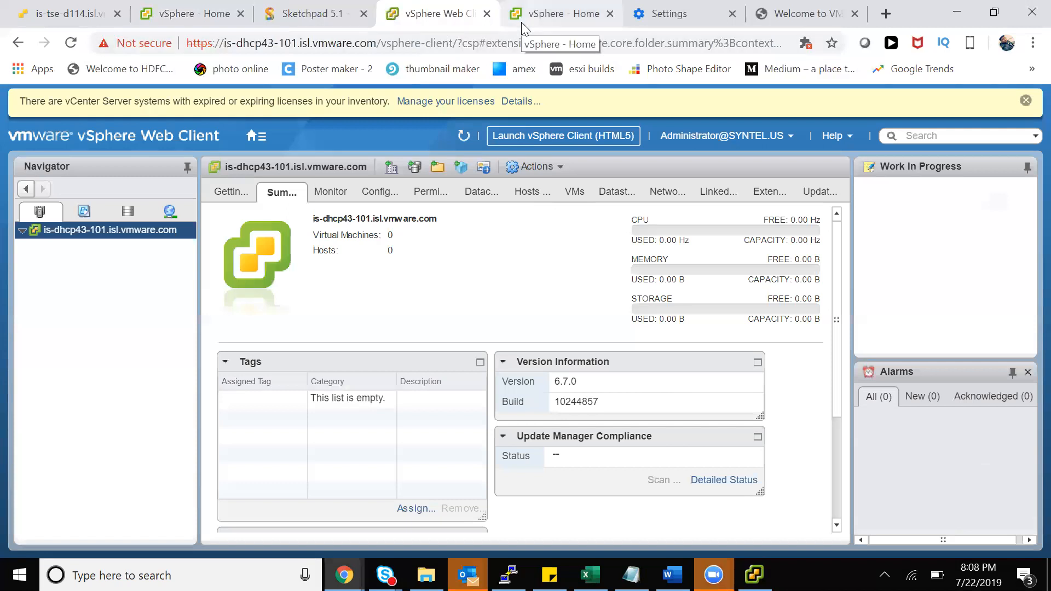
Close the two extra HTML5 vSphere Client pages and move the Sketchpad tab to the last position
click(609, 14)
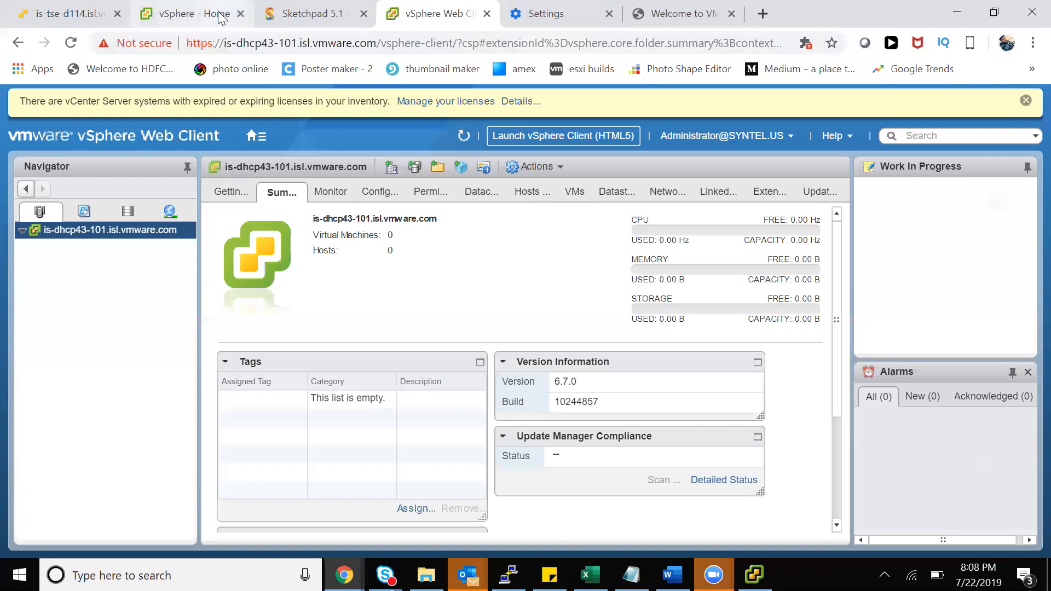
click(240, 13)
click(104, 21)
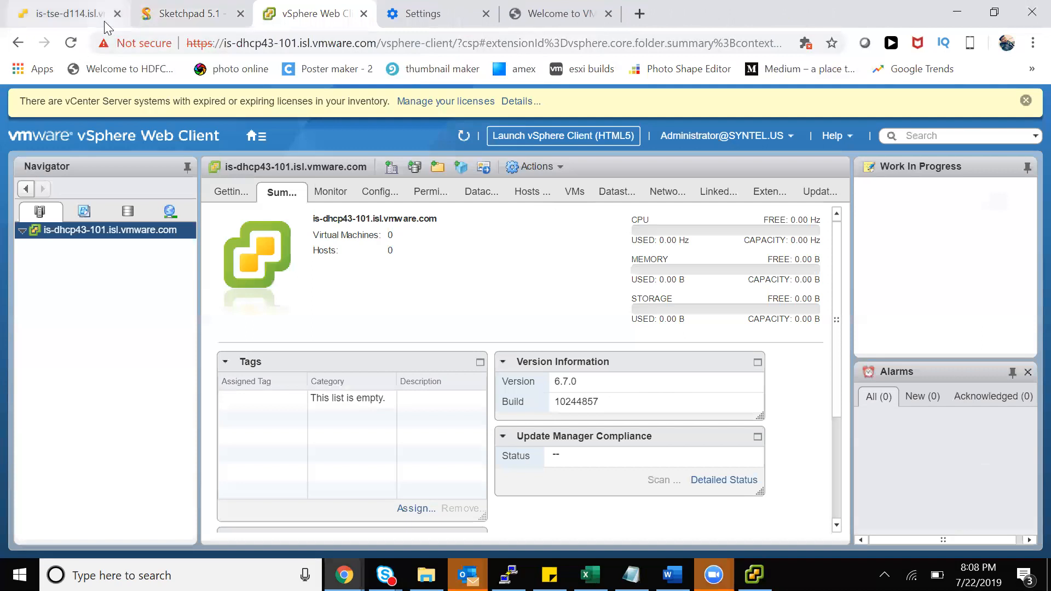
drag(190, 15, 458, 19)
drag(455, 51, 607, 22)
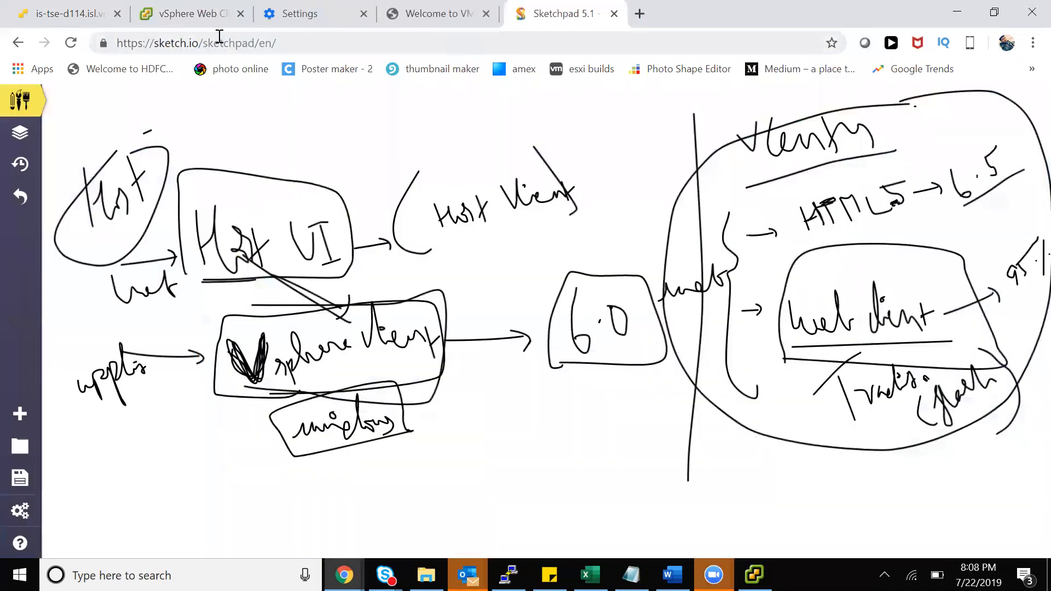
click(197, 22)
View the is-tse-d114 ESXi host's console, then return to the vCenter Summary page
click(112, 22)
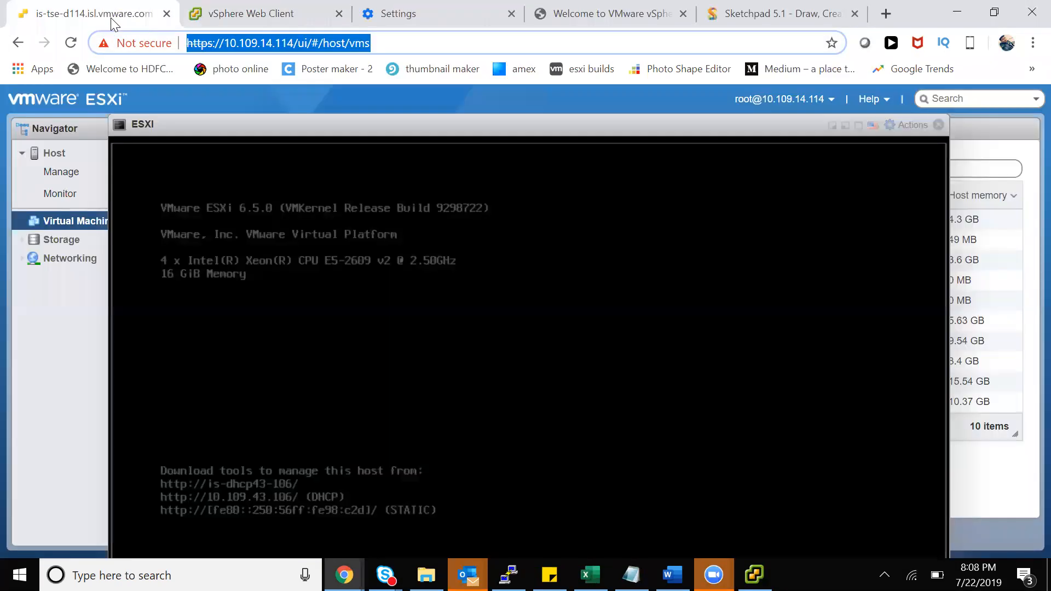
click(231, 5)
click(76, 4)
click(288, 43)
click(282, 19)
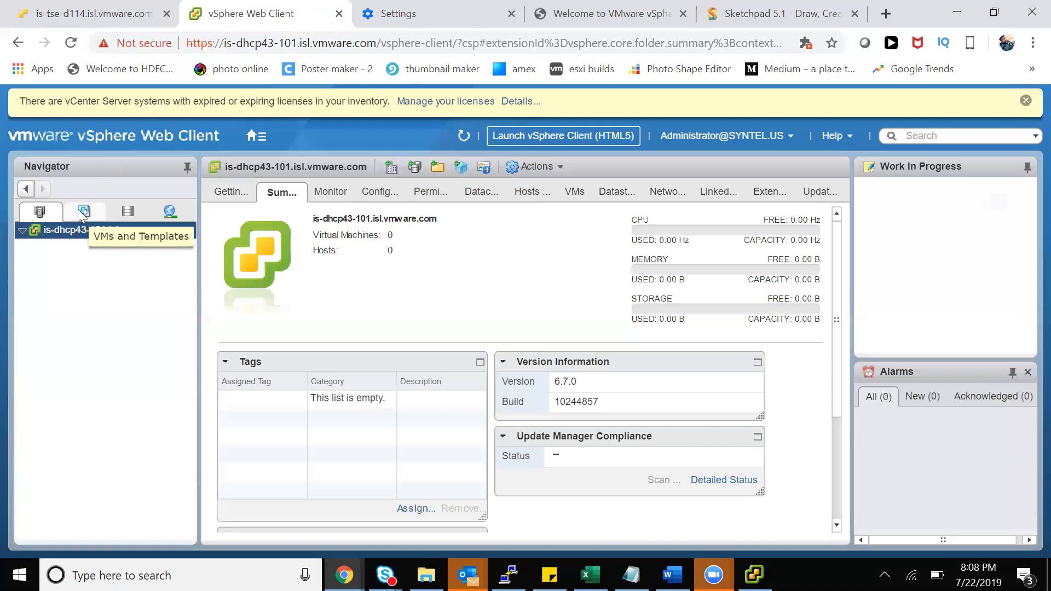
Flip between the vCenter's Monitor and Summary views, then collapse and re-expand its inventory node
click(335, 193)
click(297, 197)
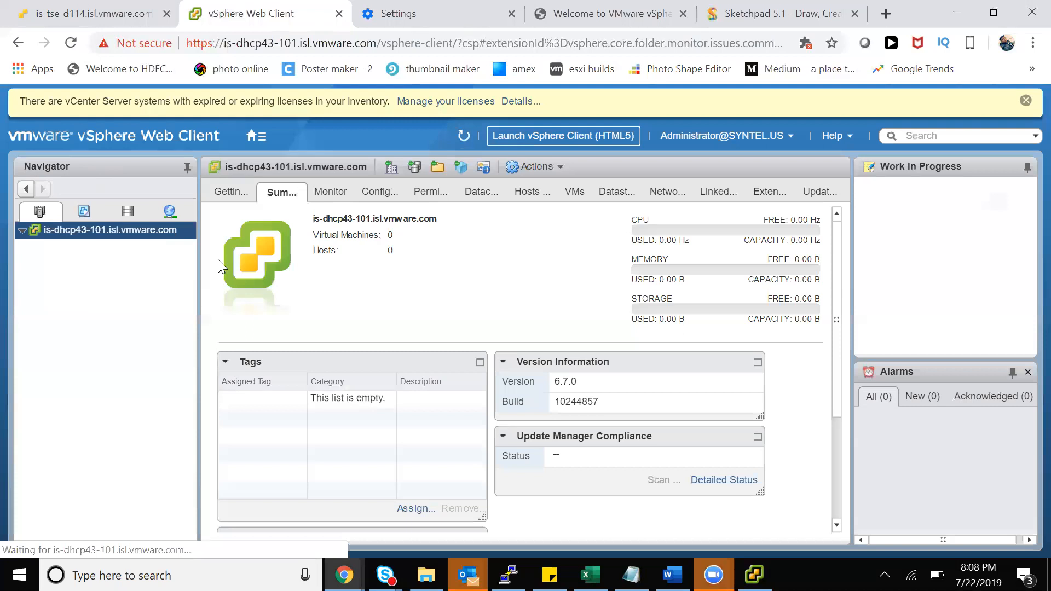
click(22, 230)
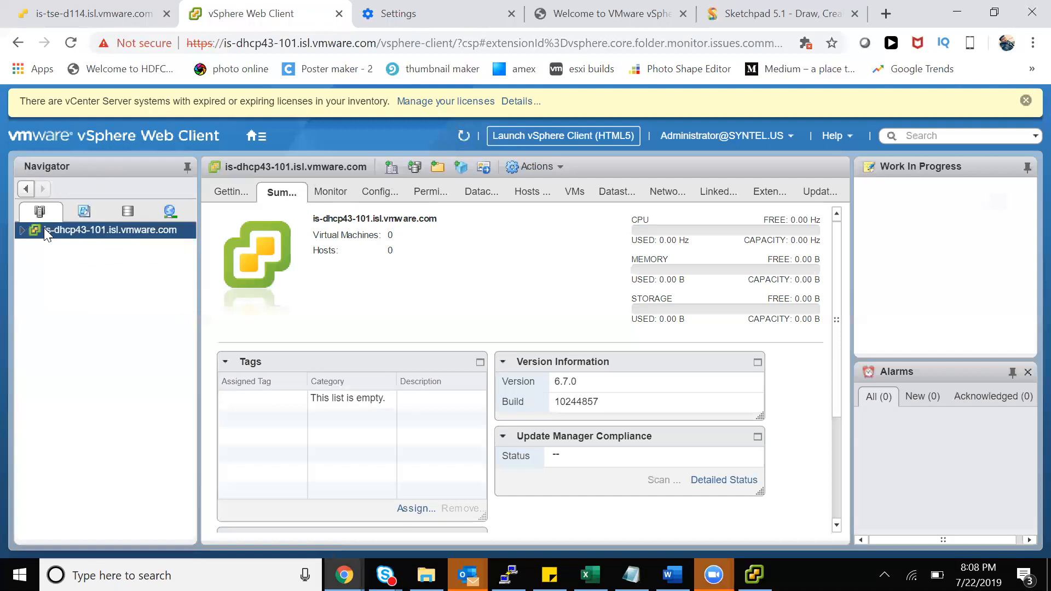
click(22, 231)
Glance at the ESXi host client page, then show the VMs and Templates inventory view
click(91, 17)
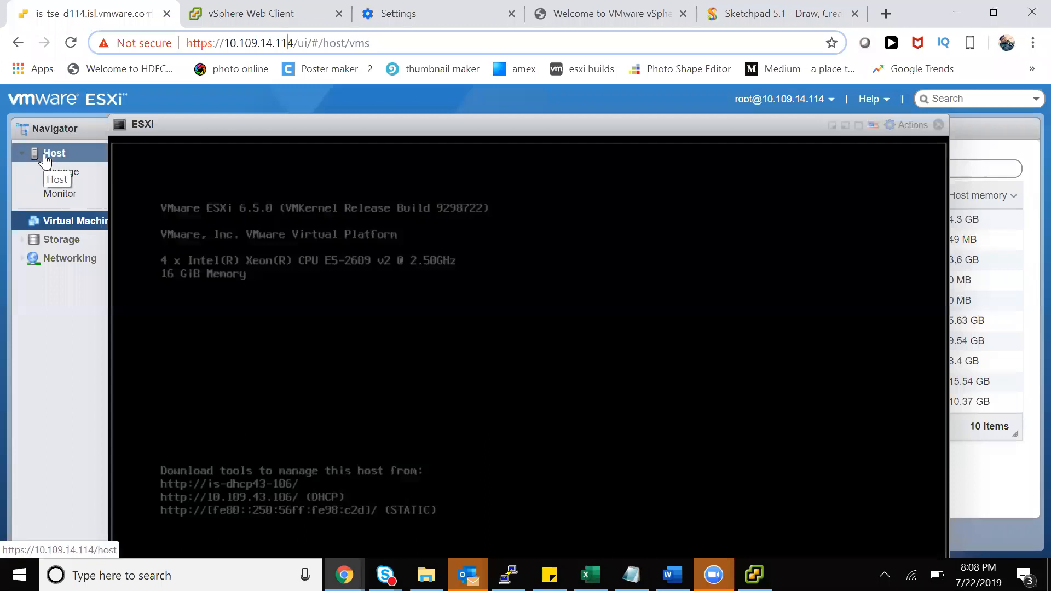
click(221, 21)
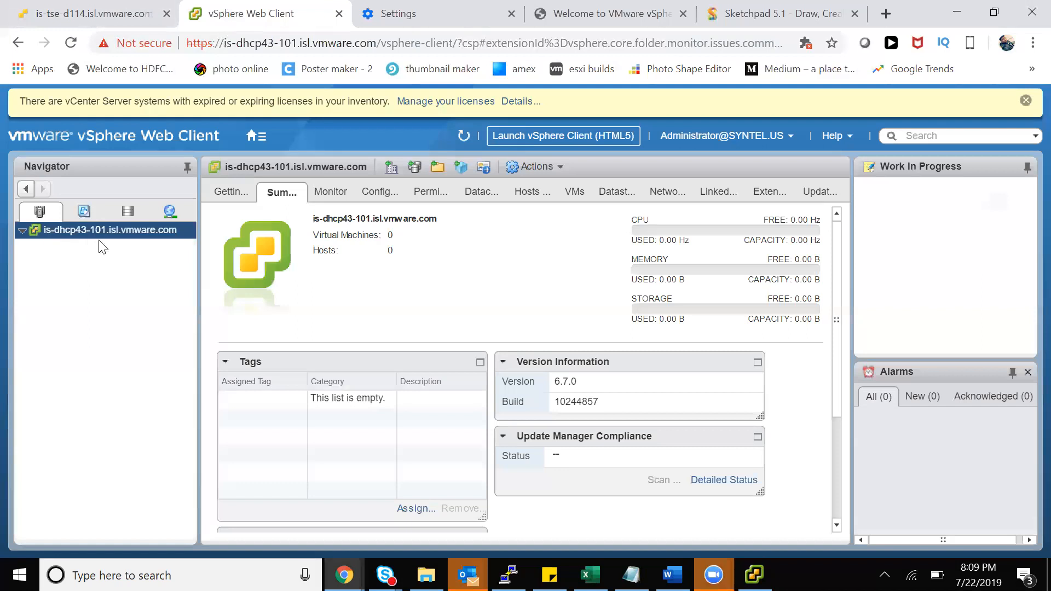
click(84, 215)
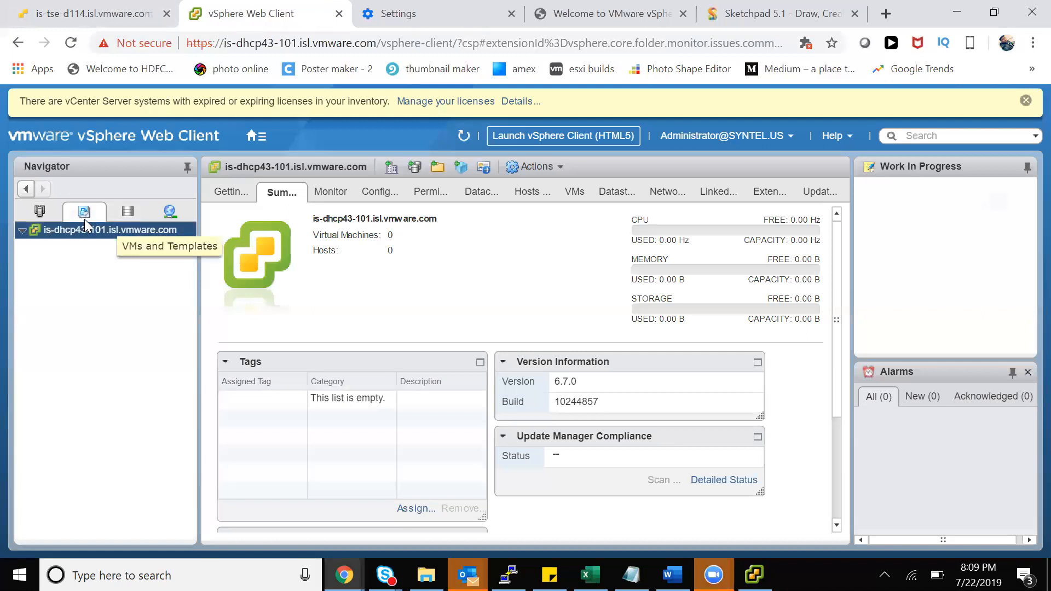
Browse the Storage, Networking, Hosts and Clusters and VMs and Templates views, finishing on Hosts and Clusters
click(136, 216)
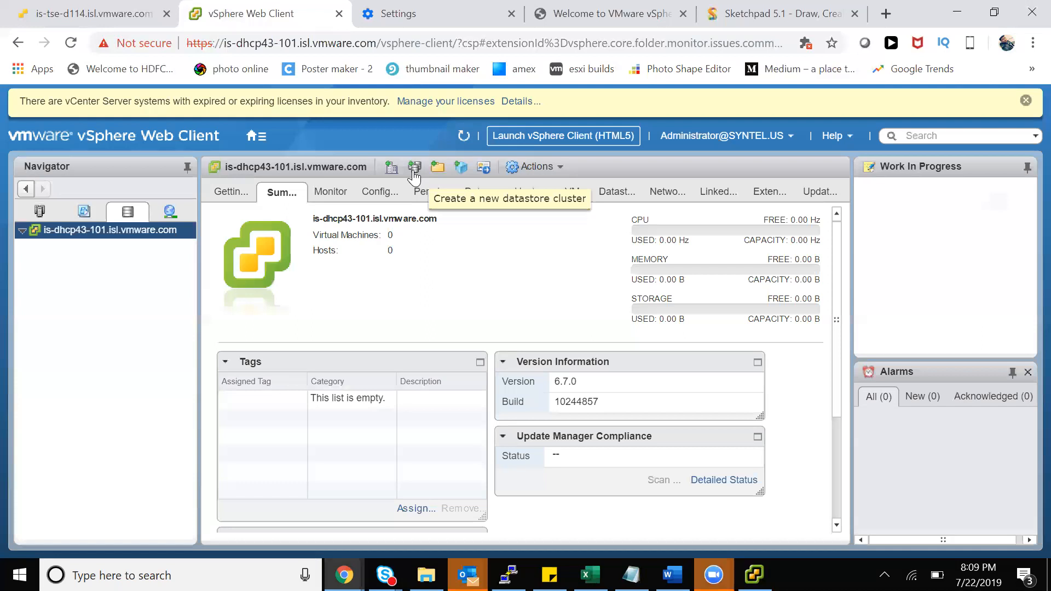
click(178, 212)
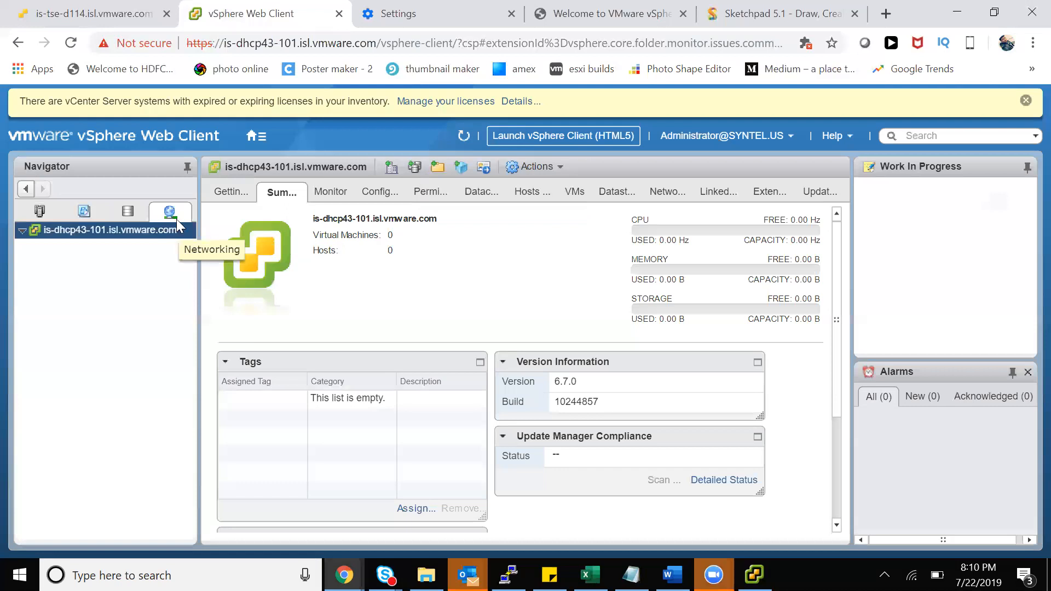
click(38, 213)
click(85, 217)
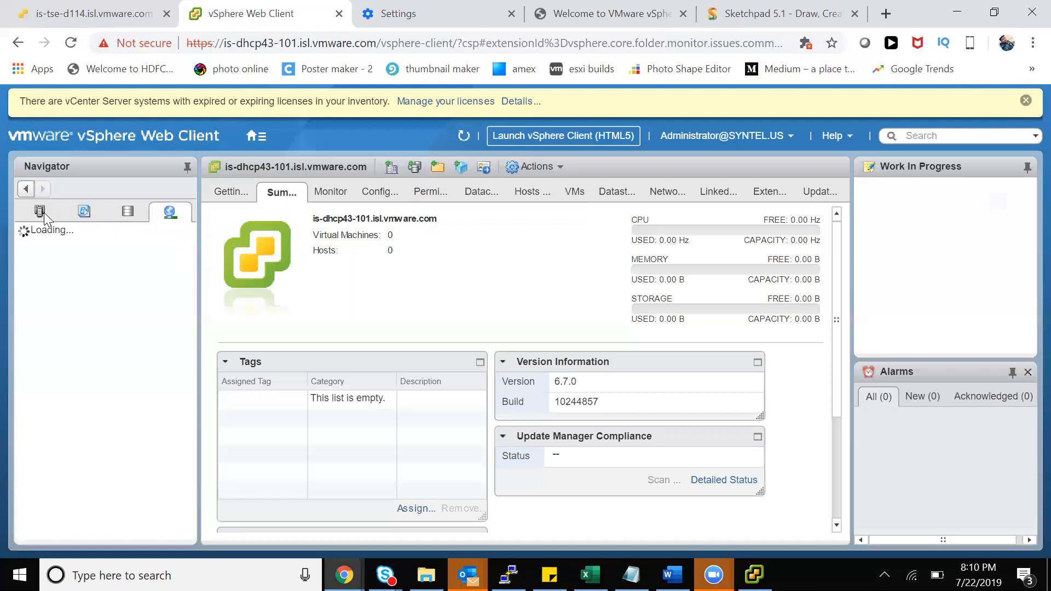
click(45, 212)
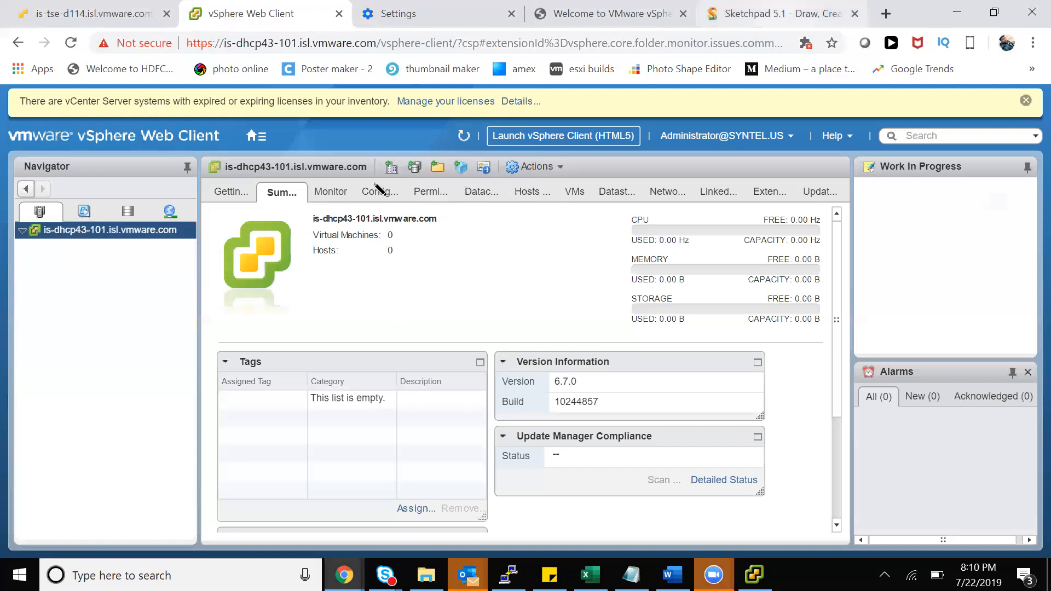
Create a new blank Sketchpad canvas and draw a rough rectangular frame on it
key(ctrl+5)
click(20, 414)
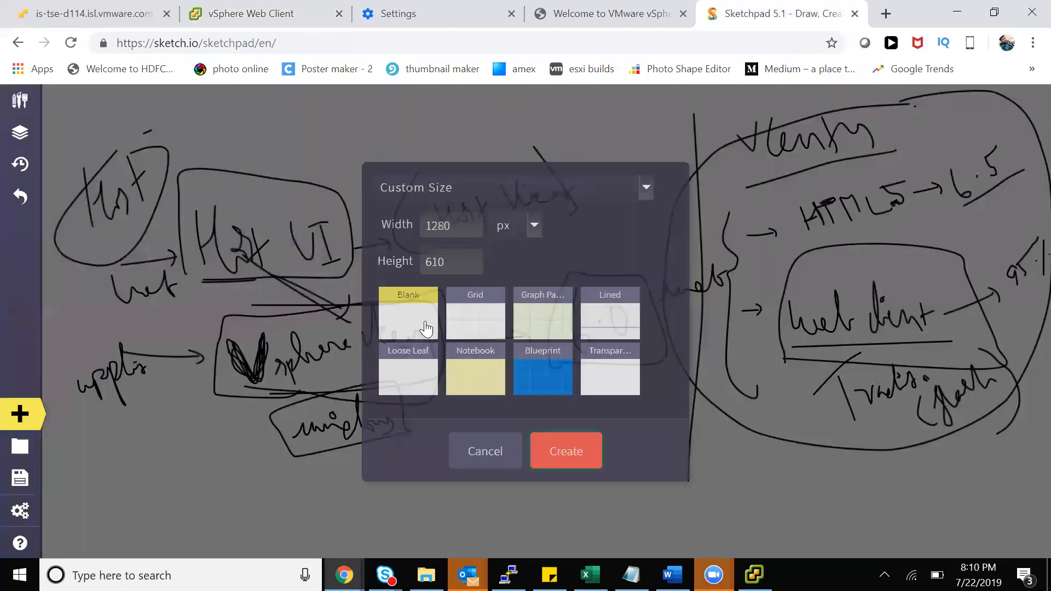
click(546, 450)
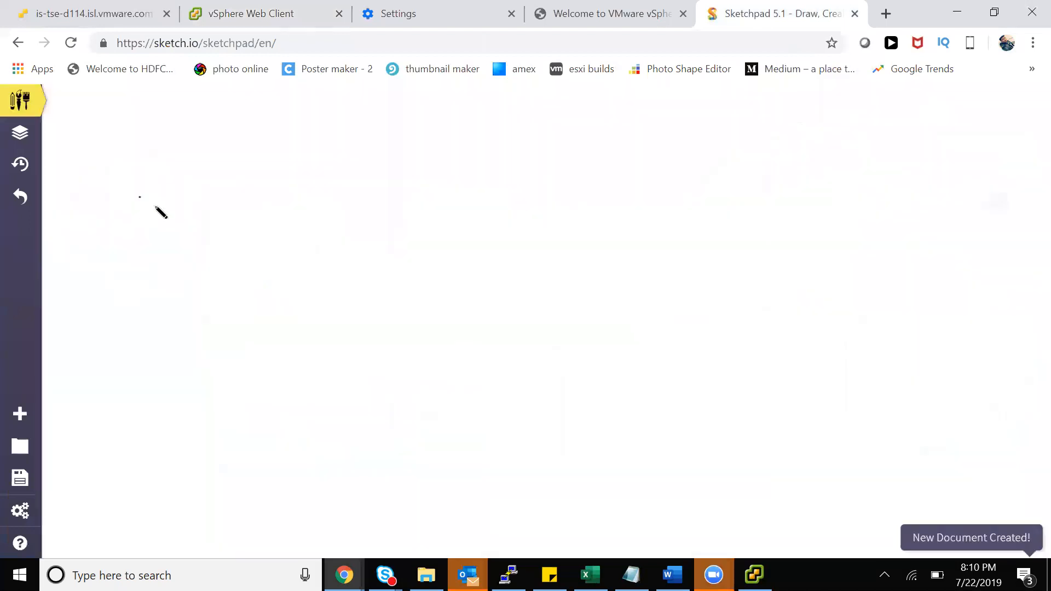
mouse_move(133, 180)
mouse_down()
mouse_move(255, 172)
mouse_move(883, 245)
mouse_up()
mouse_move(705, 479)
mouse_down()
mouse_move(140, 234)
mouse_move(129, 181)
mouse_up()
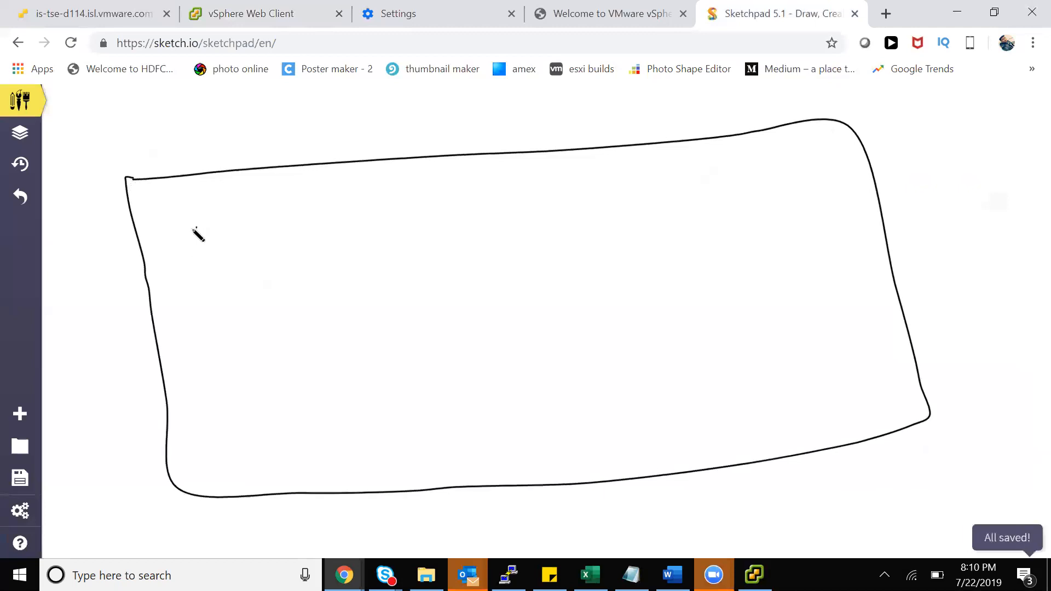
Write the letters H V D N across the top of the frame
mouse_move(148, 217)
mouse_down()
mouse_move(148, 241)
mouse_move(164, 242)
mouse_up()
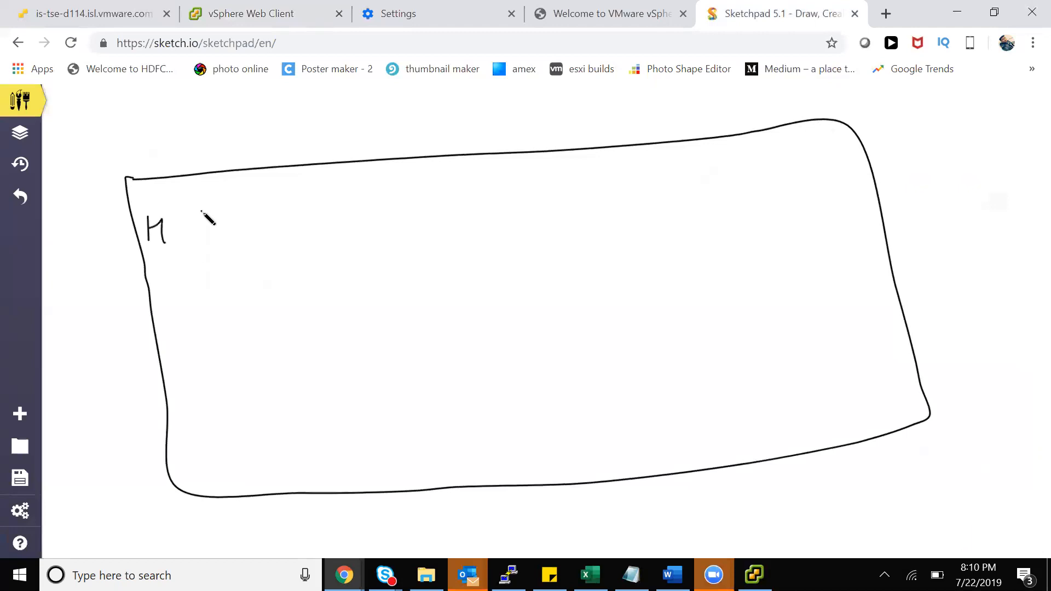
drag(205, 208, 219, 239)
mouse_move(289, 197)
mouse_down()
mouse_move(275, 227)
mouse_move(296, 222)
mouse_move(275, 221)
mouse_move(270, 233)
mouse_up()
click(19, 196)
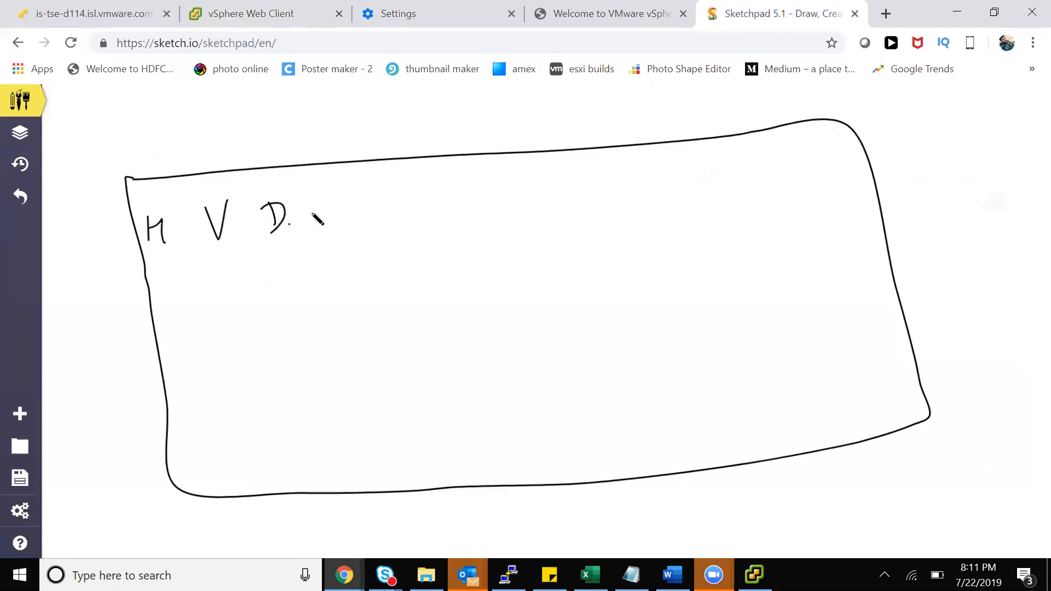
mouse_move(333, 192)
mouse_down()
mouse_move(334, 212)
mouse_move(349, 212)
mouse_up()
click(337, 190)
drag(277, 229, 274, 224)
Draw two small boxes linked down to Host and on to VMs, then go back to the vSphere Web Client
mouse_move(159, 247)
mouse_down()
mouse_move(314, 308)
mouse_move(312, 295)
mouse_move(346, 322)
mouse_move(324, 336)
mouse_up()
drag(348, 296, 347, 328)
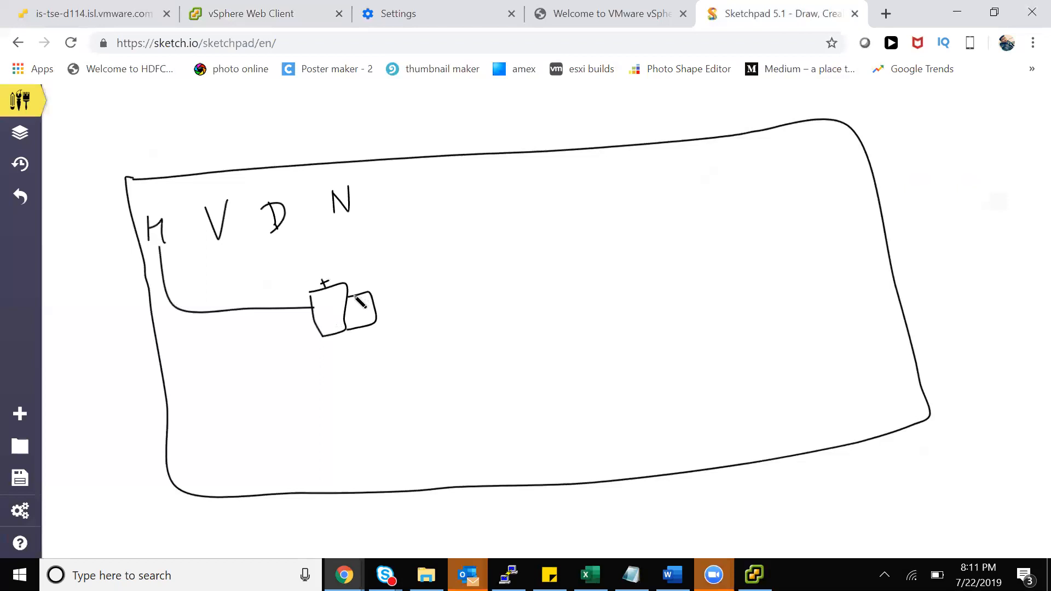
click(236, 16)
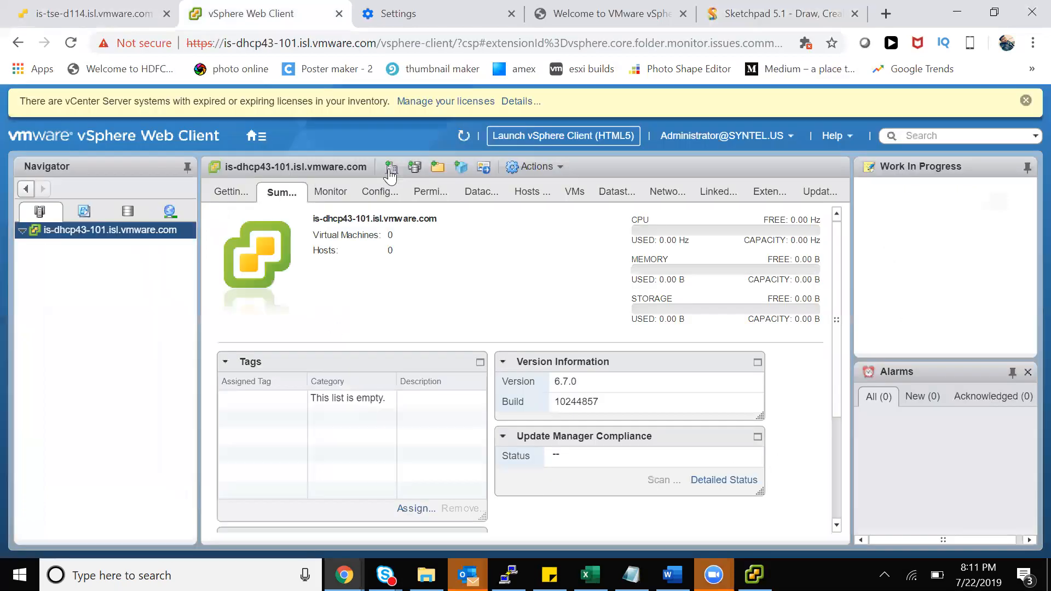
click(793, 16)
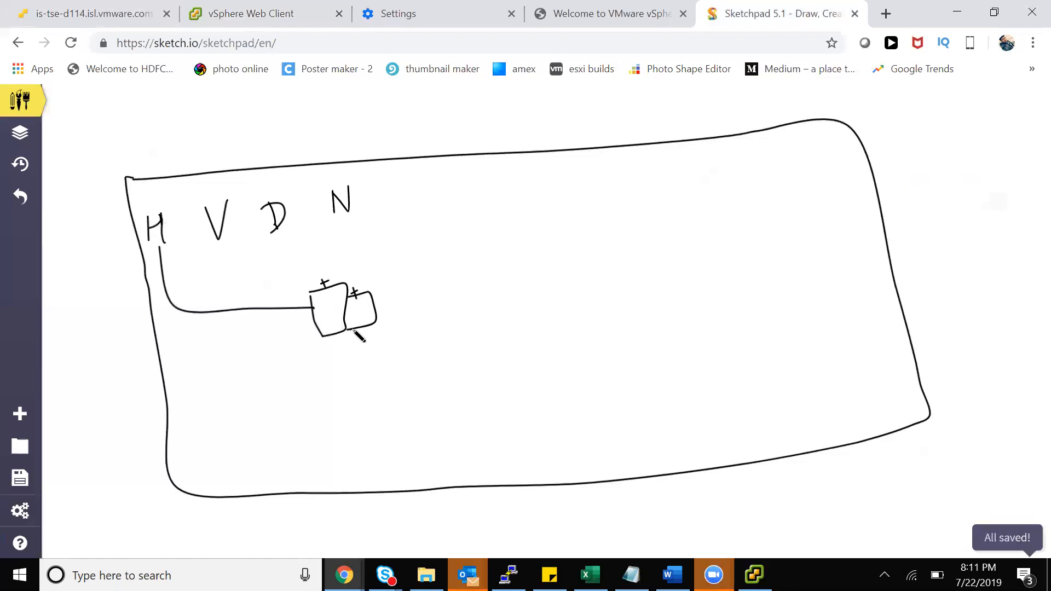
mouse_move(352, 322)
mouse_down()
mouse_move(353, 338)
mouse_move(536, 381)
mouse_move(556, 408)
mouse_move(561, 385)
mouse_move(569, 406)
mouse_move(582, 380)
mouse_move(594, 392)
mouse_up()
mouse_move(602, 353)
mouse_down()
mouse_move(610, 381)
mouse_move(613, 359)
mouse_up()
click(637, 356)
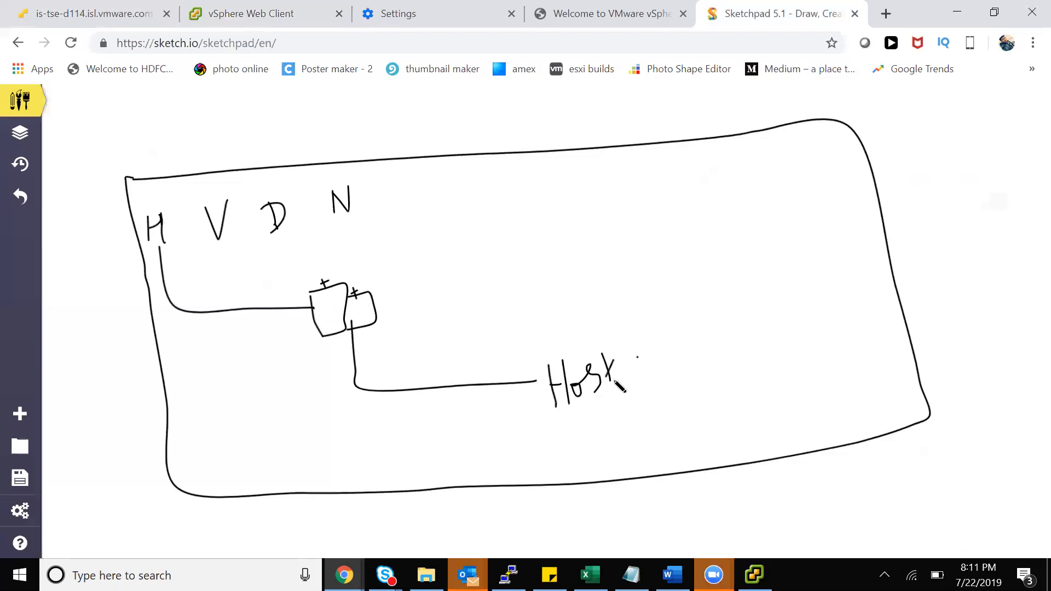
mouse_move(605, 387)
mouse_down()
mouse_move(626, 436)
mouse_move(732, 446)
mouse_move(755, 423)
mouse_move(770, 441)
mouse_move(802, 439)
mouse_up()
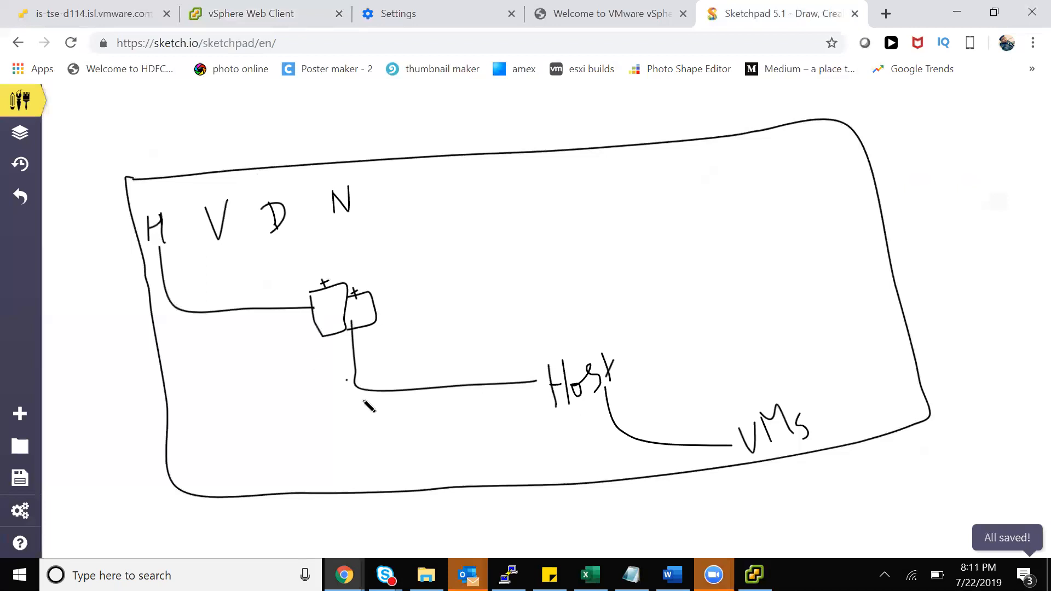
click(263, 13)
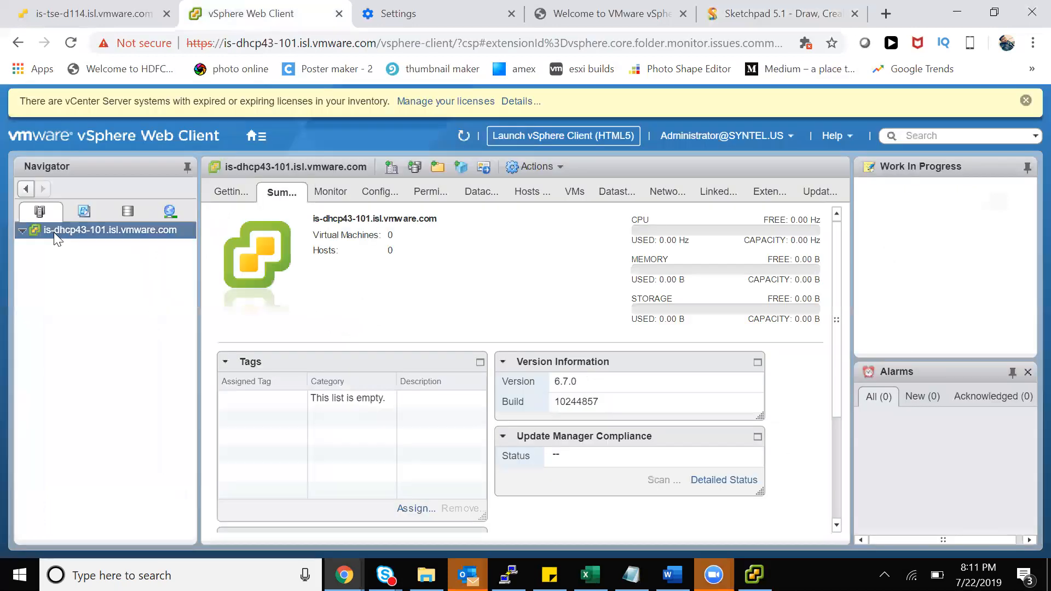
Add a datacenter named 'electronic city' under the is-dhcp43-101.isl.vmware.com vCenter server
right_click(85, 231)
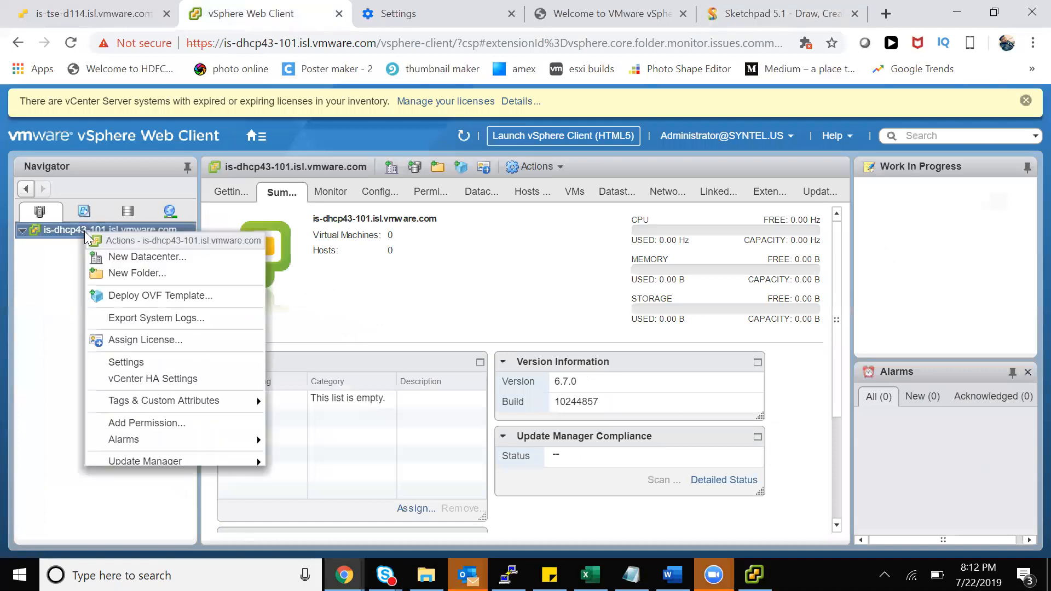
click(136, 258)
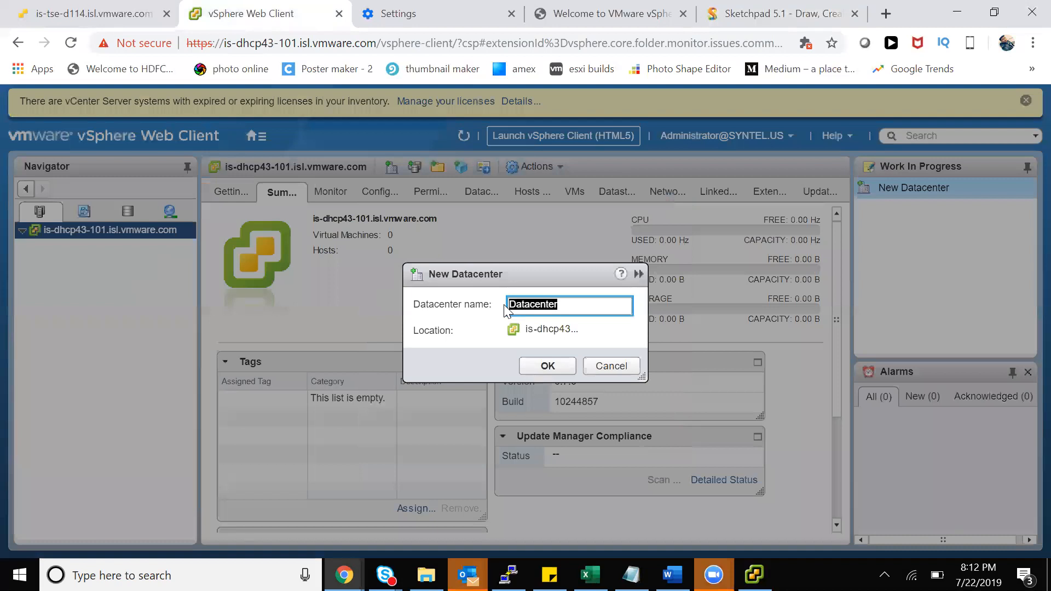
text(electronic city)
click(561, 363)
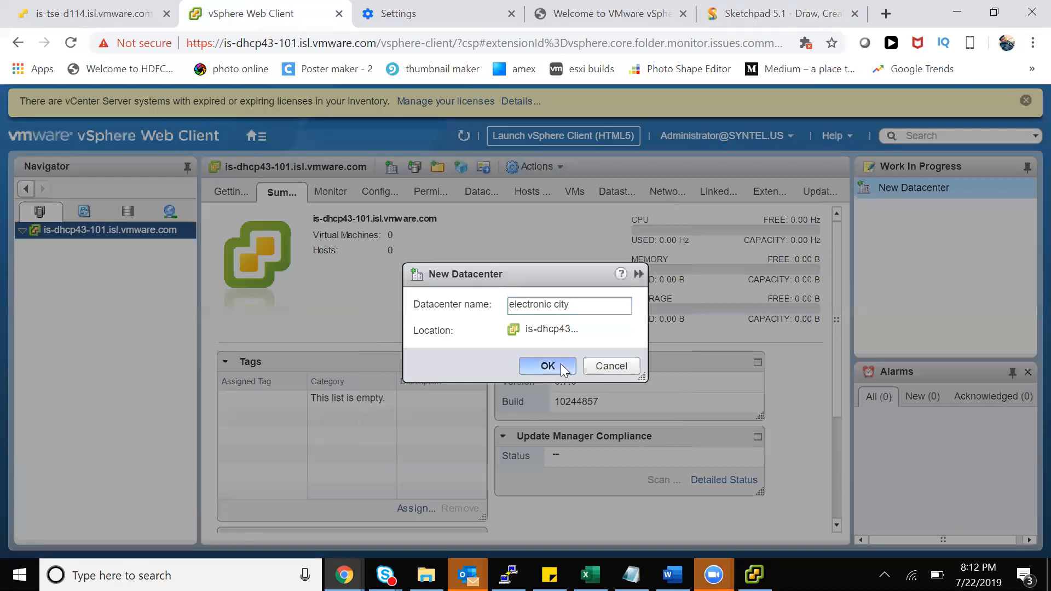
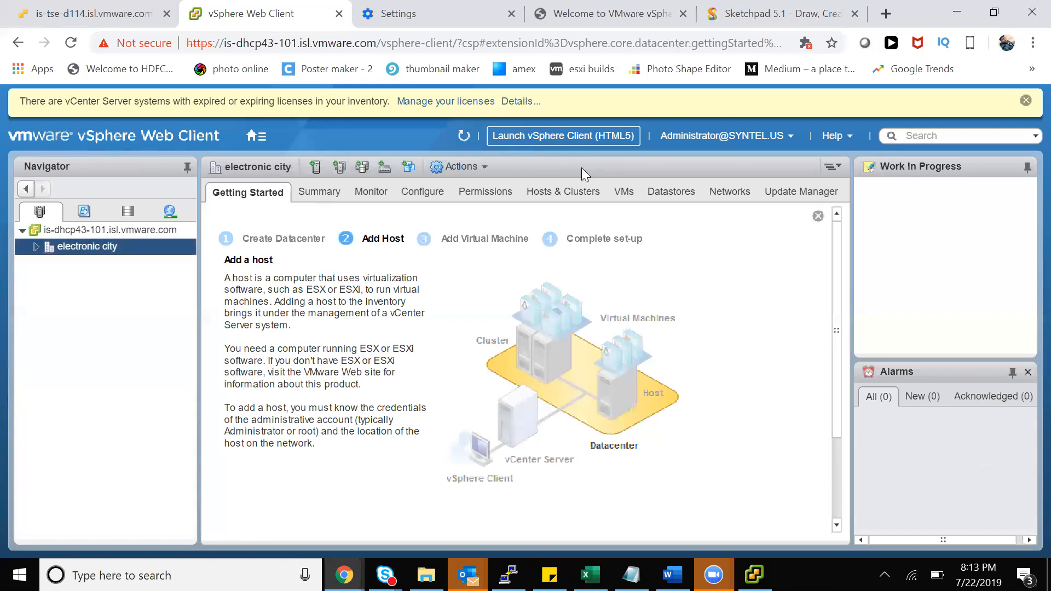
Dismiss the expired-licence banner and expand the electronic city datacenter in the Navigator
click(1025, 100)
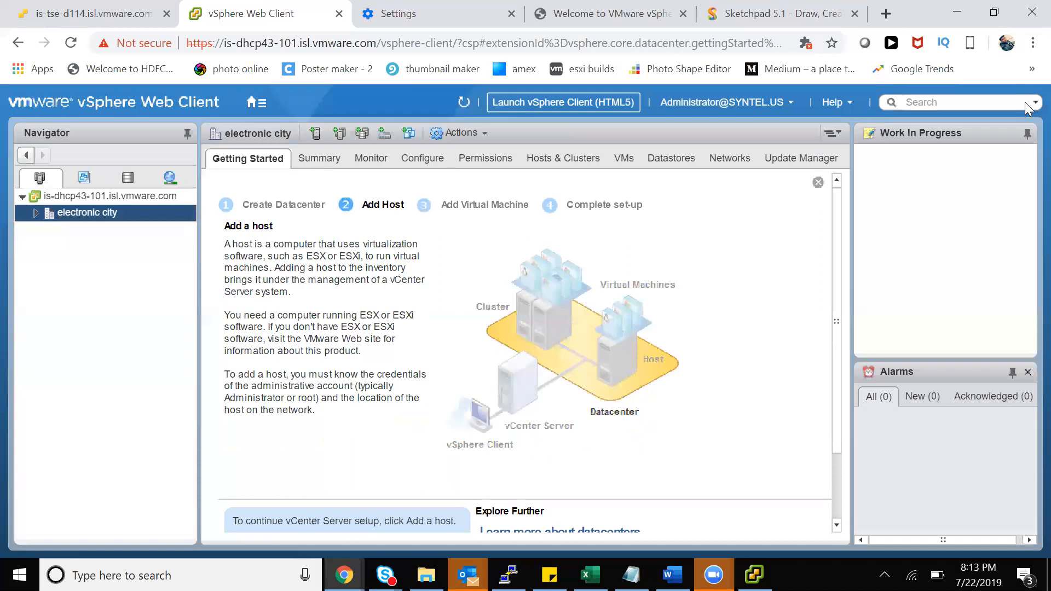
click(36, 213)
Create a cluster named '1st floor' in the electronic city datacenter
right_click(89, 213)
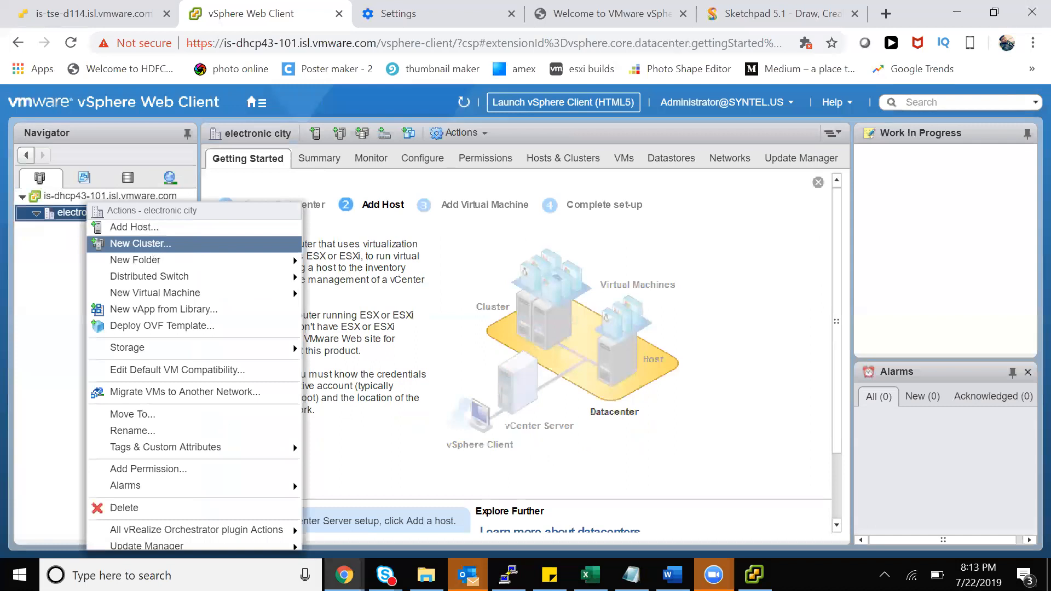
click(154, 249)
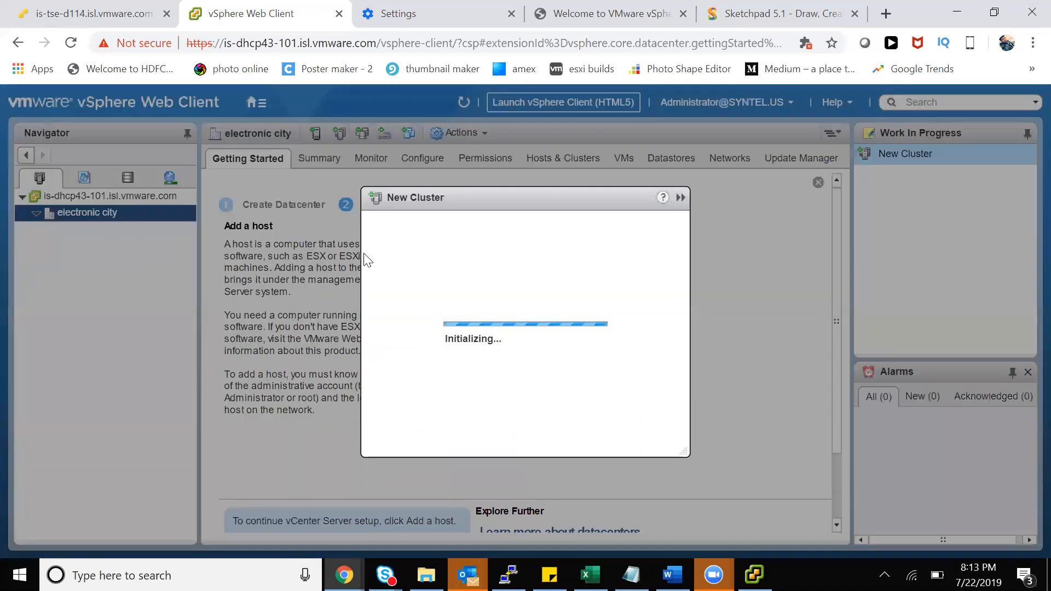
text(1st floor)
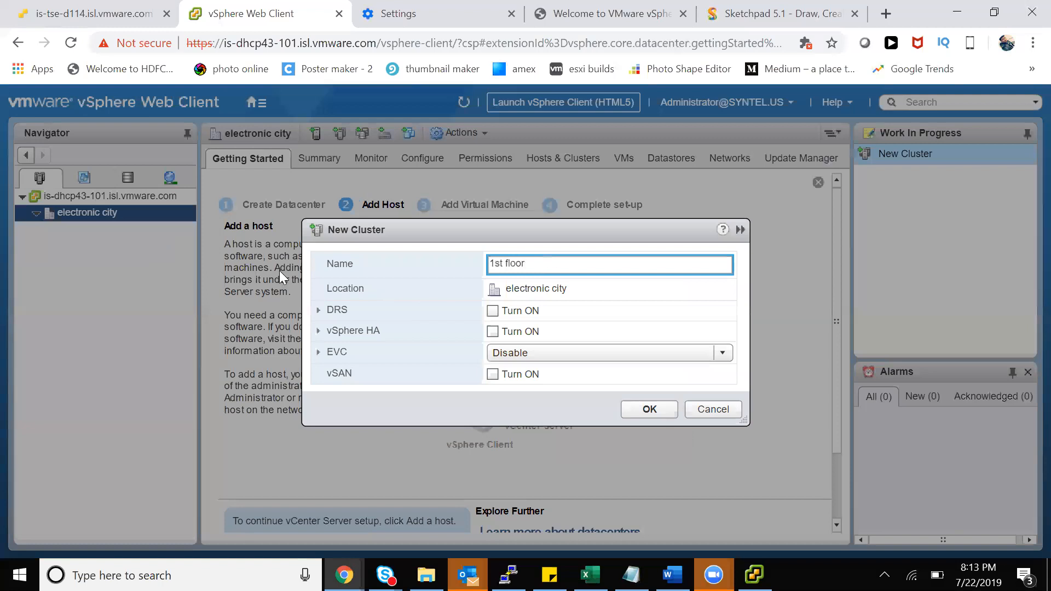
click(669, 408)
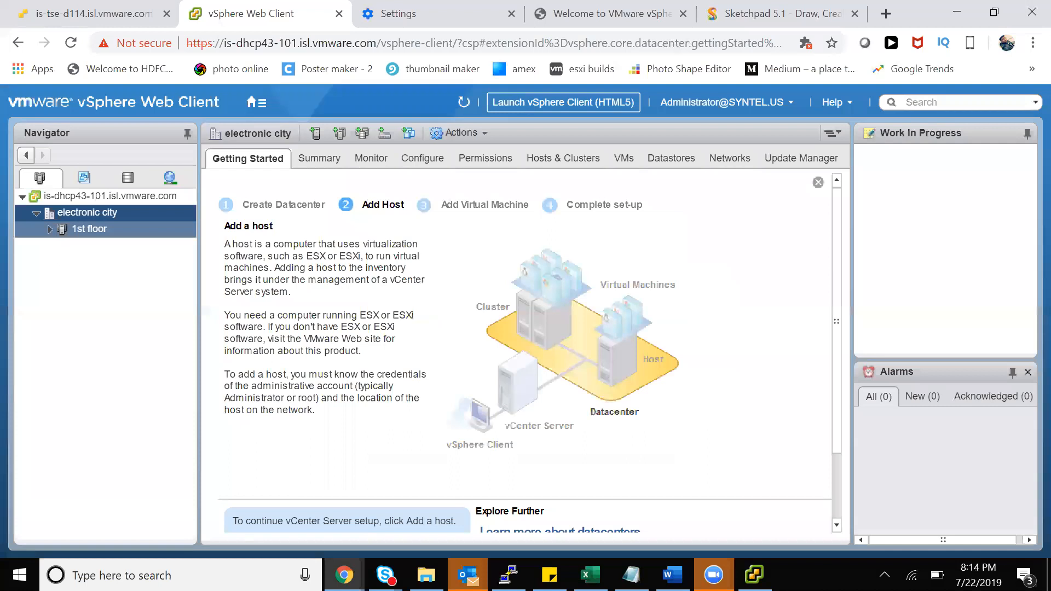
click(45, 229)
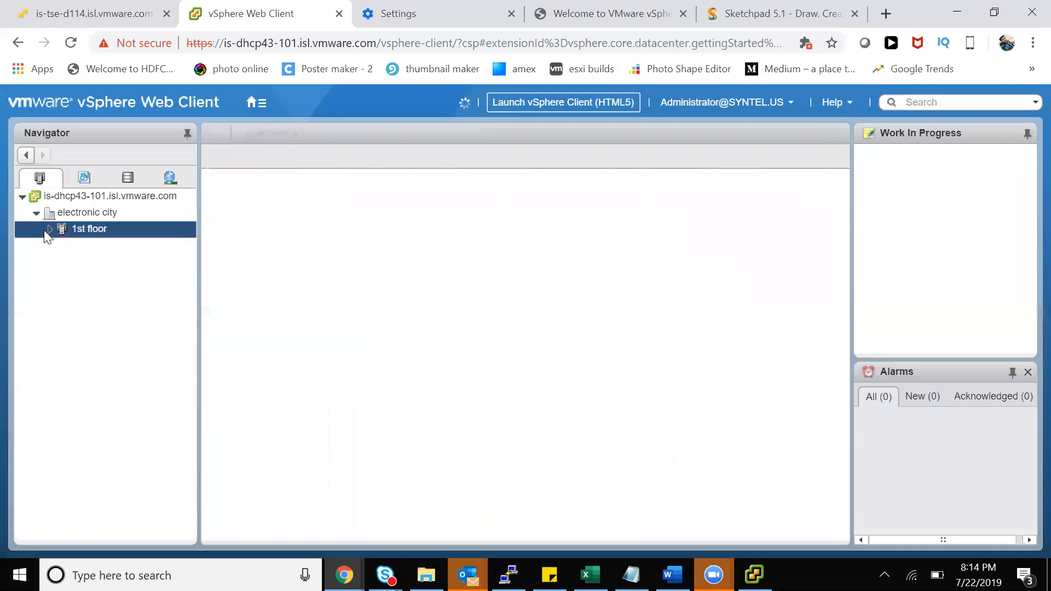
Create a second cluster named '2nd floor' in electronic city, fixing typos in the name
right_click(80, 215)
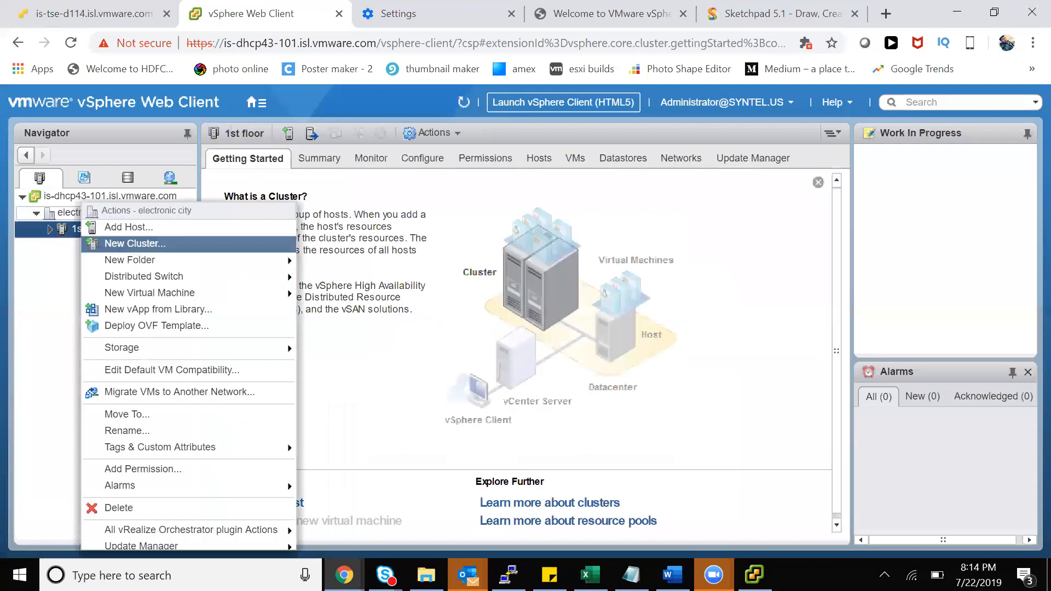
click(134, 243)
text(2 dn fo)
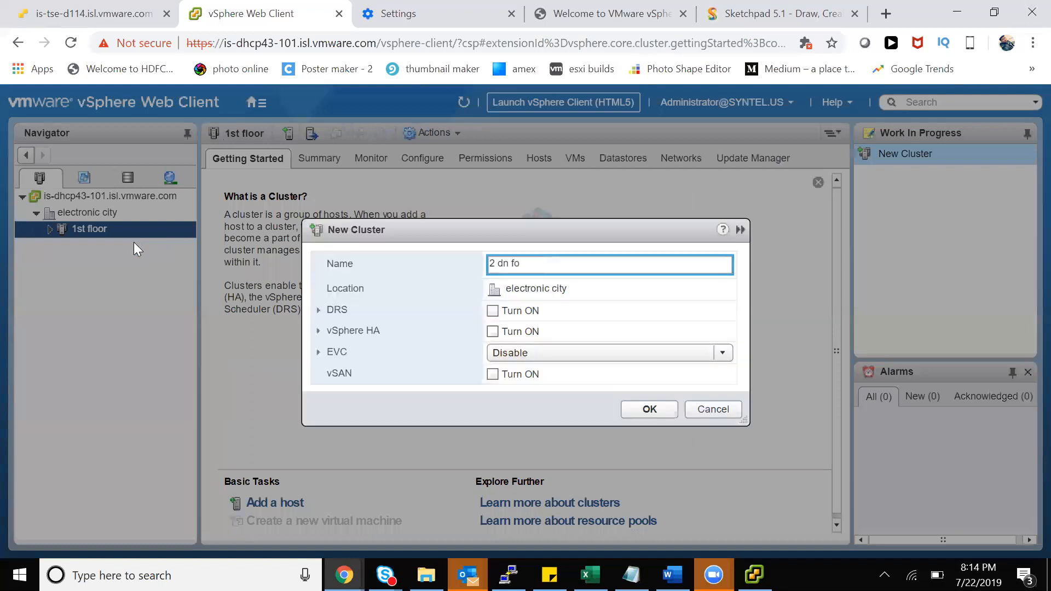
key(BackSpace)
key(BackSpace)
key(BackSpace)
key(BackSpace)
key(BackSpace)
key(BackSpace)
text(dn floo)
key(BackSpace)
key(BackSpace)
key(BackSpace)
key(BackSpace)
key(BackSpace)
key(BackSpace)
key(BackSpace)
text(nd floor)
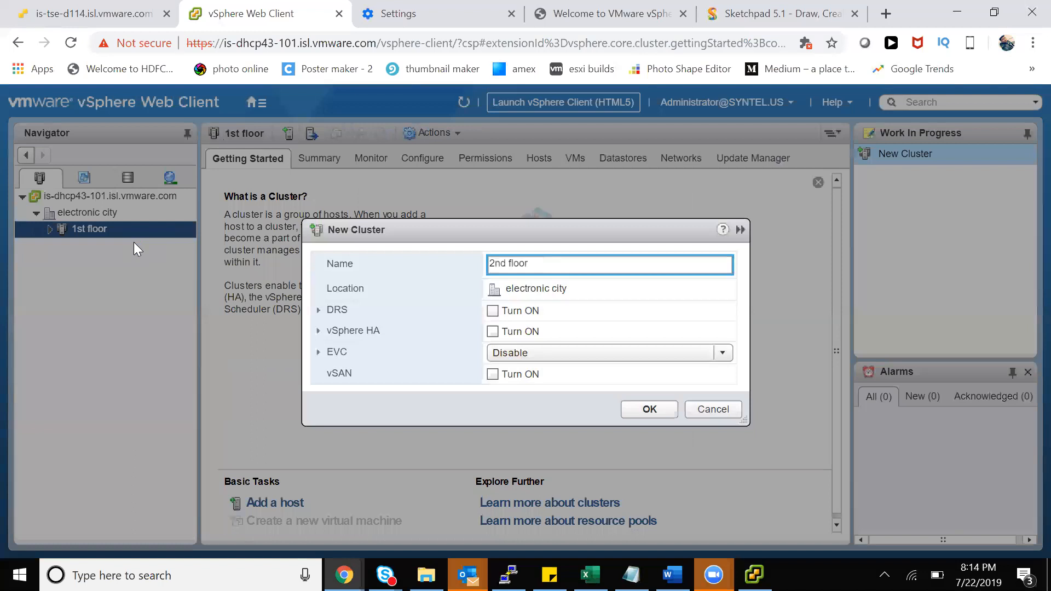
click(630, 407)
double_click(36, 215)
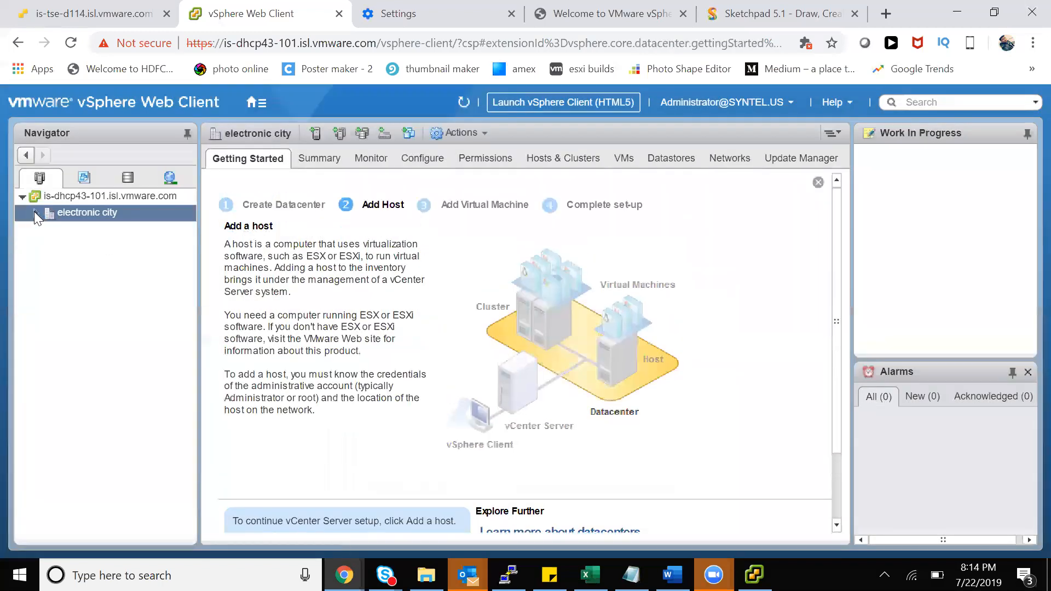
Expand both clusters, then start and cancel adding a host to 1st floor
click(36, 214)
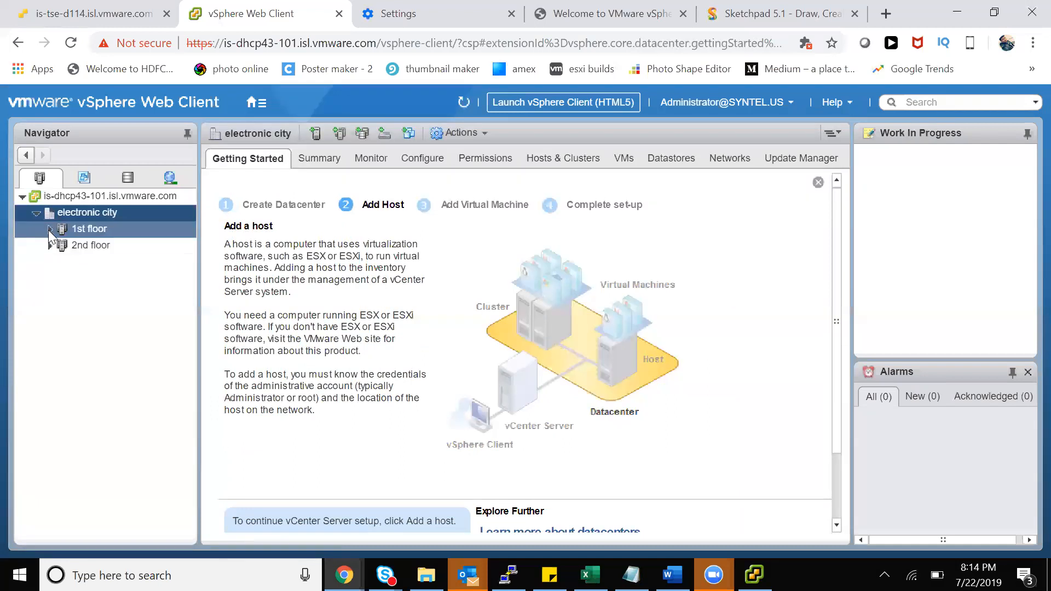
click(50, 230)
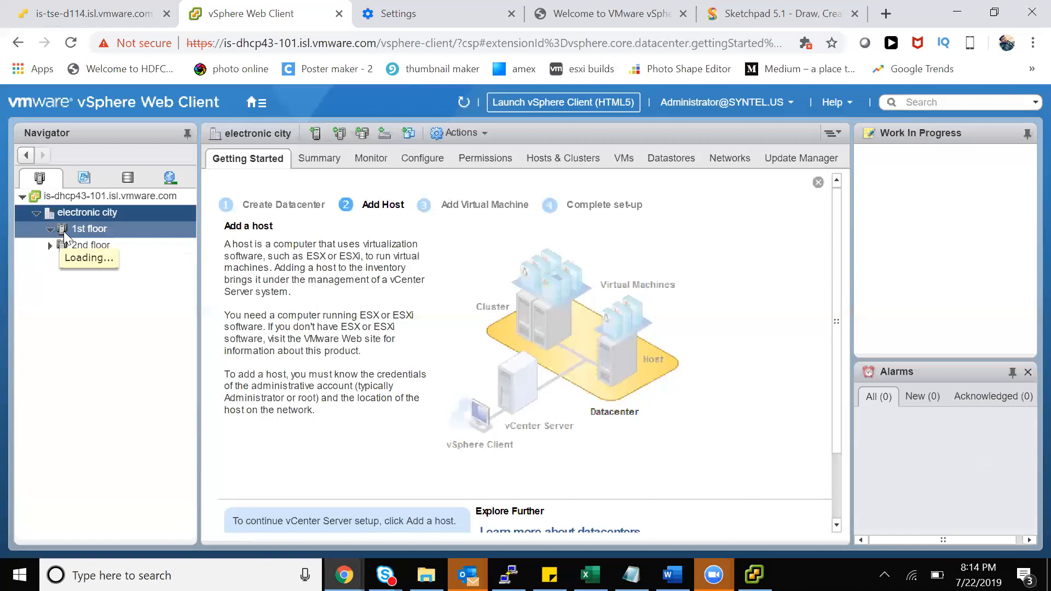
click(49, 244)
right_click(72, 231)
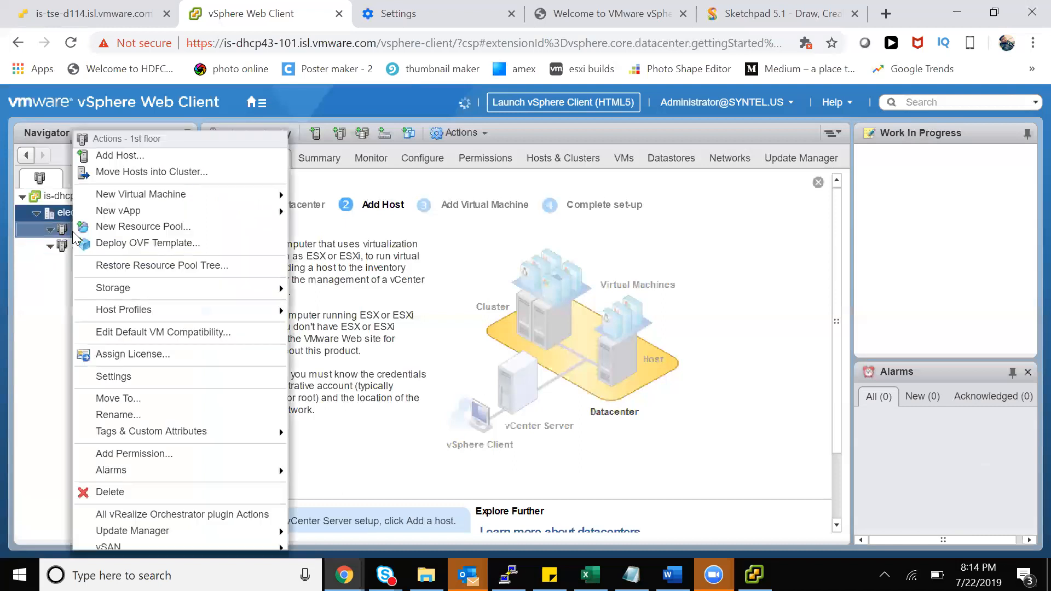
click(137, 156)
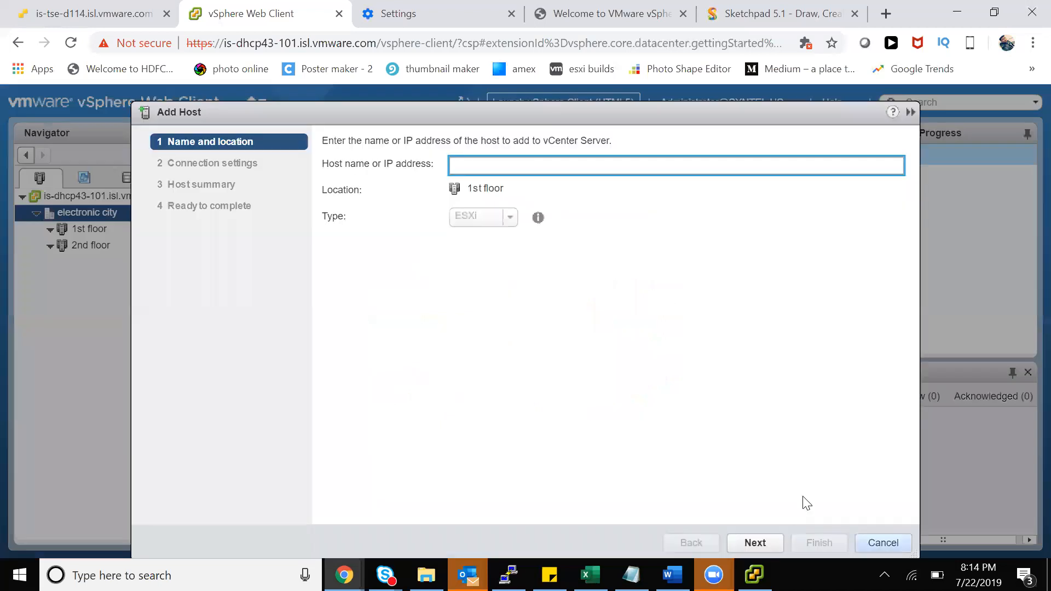
click(883, 543)
Reselect the 1st floor cluster and switch to the ESXi host client tab
click(50, 246)
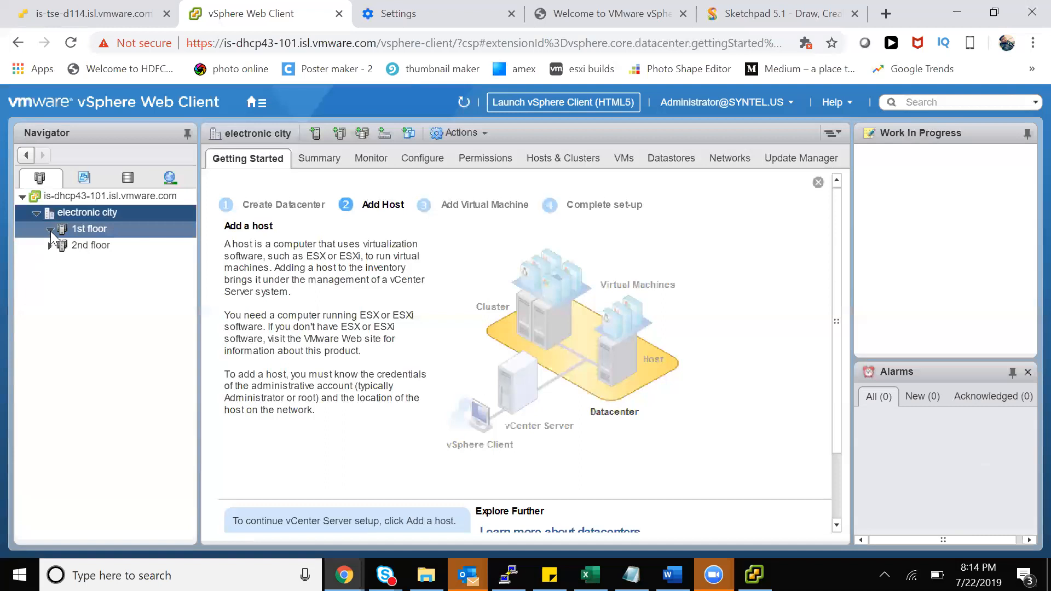
click(50, 229)
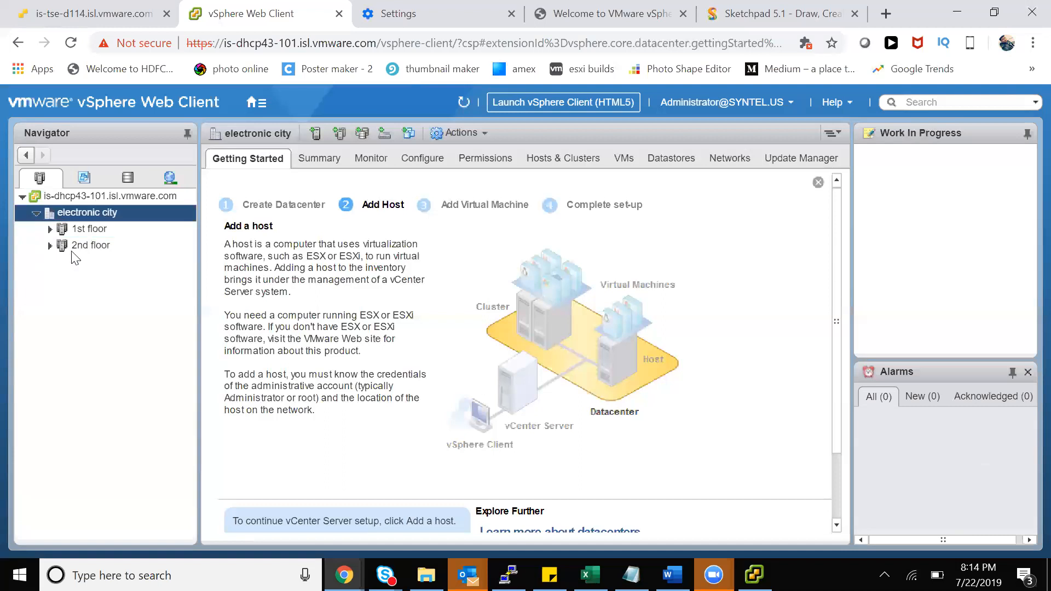
click(50, 229)
click(89, 228)
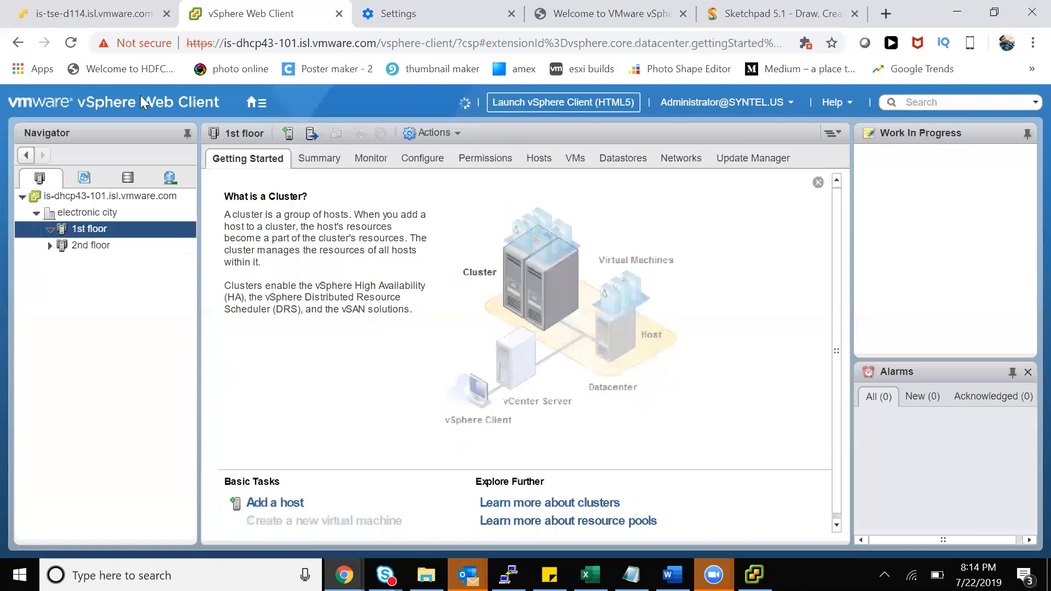
click(126, 17)
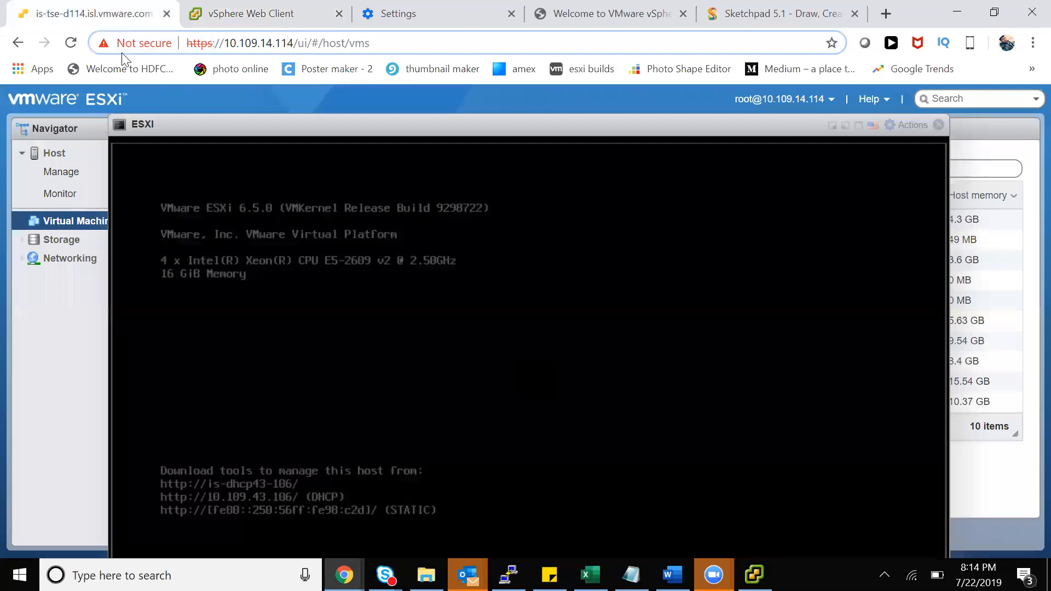
Reopen the ESXI VM's browser console to read its address 10.109.43.106, then return to the Web Client
click(938, 125)
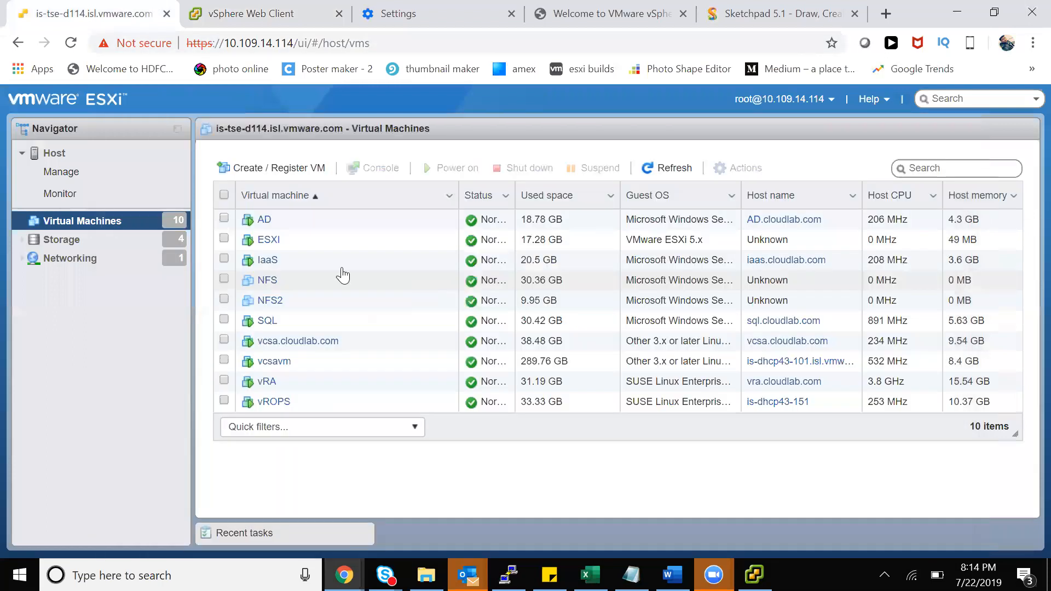
click(329, 248)
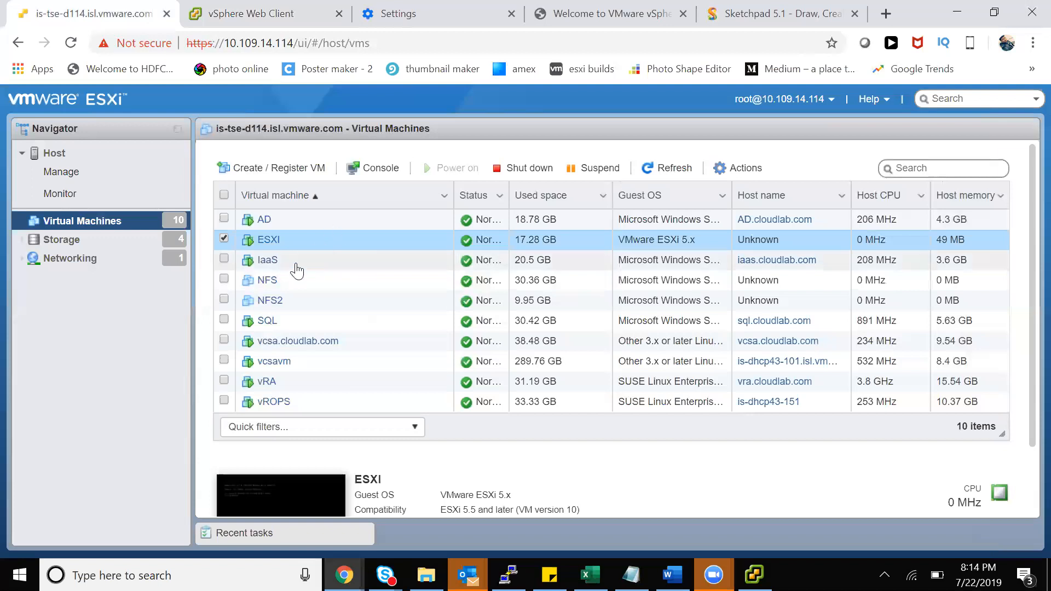
scroll(511, 487, down, 2)
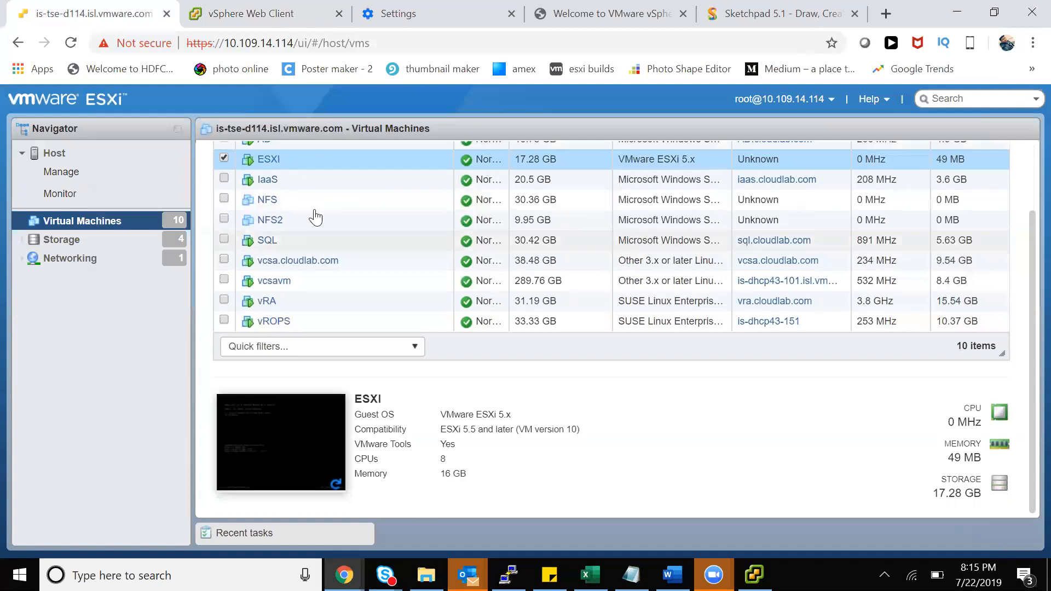
right_click(312, 160)
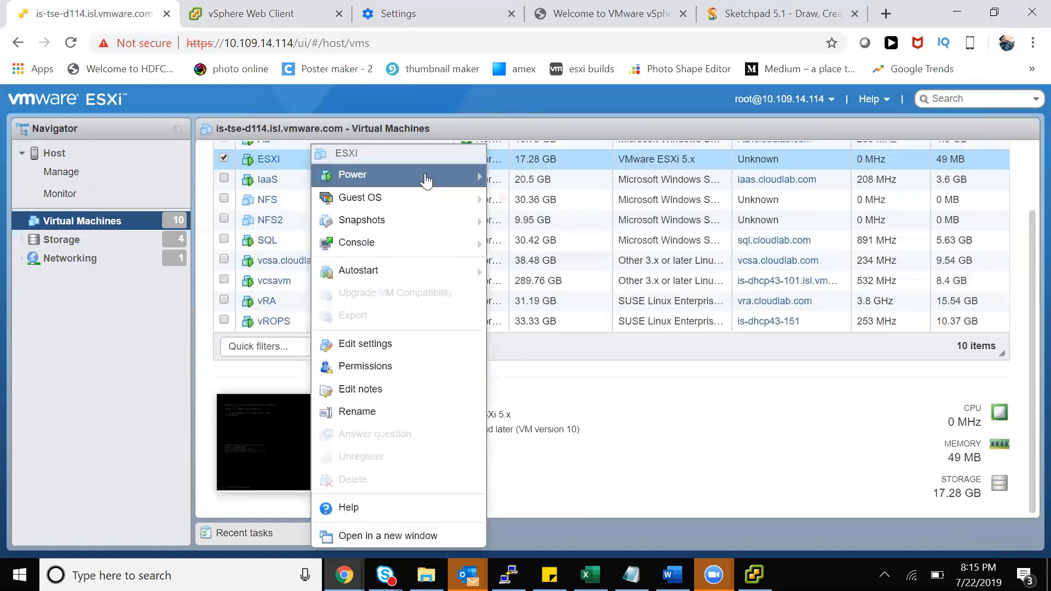
mouse_move(449, 243)
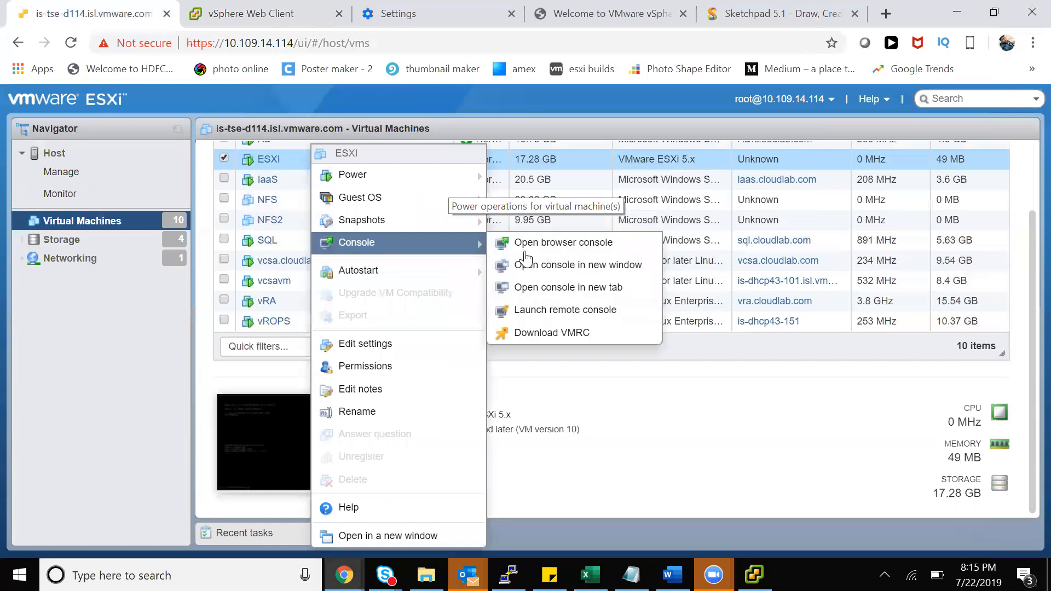
click(524, 249)
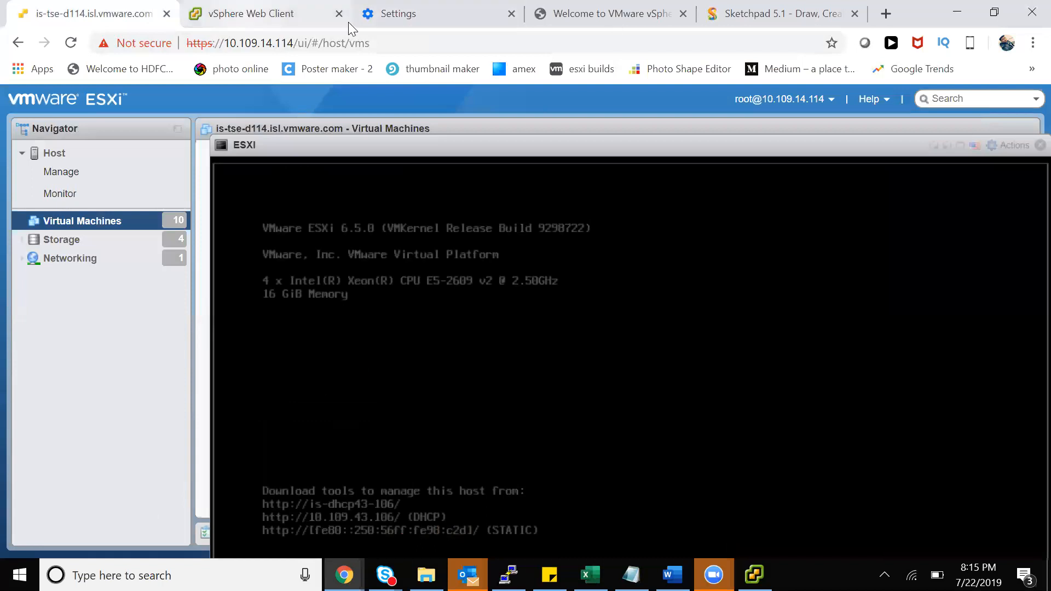
click(247, 17)
Launch Add Host on the 1st floor cluster and enter 10.109.43.106 as the host address
click(90, 229)
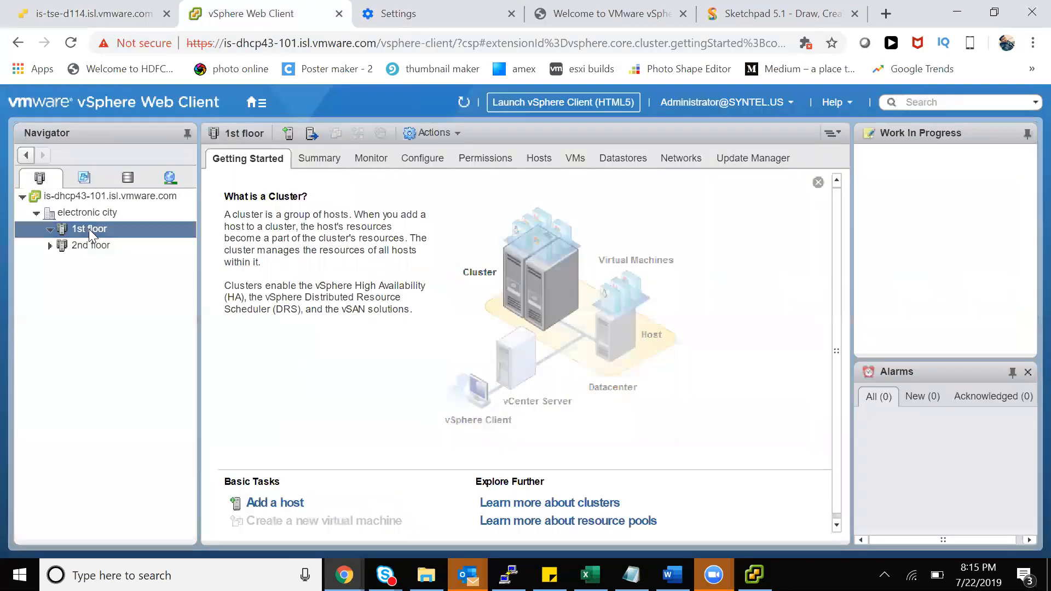
right_click(87, 229)
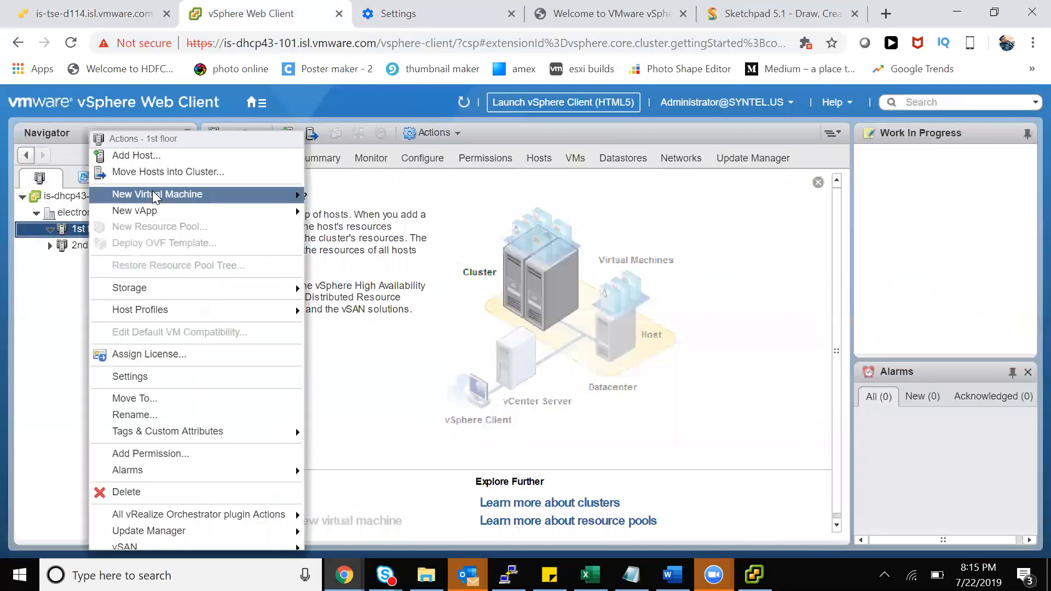
click(175, 151)
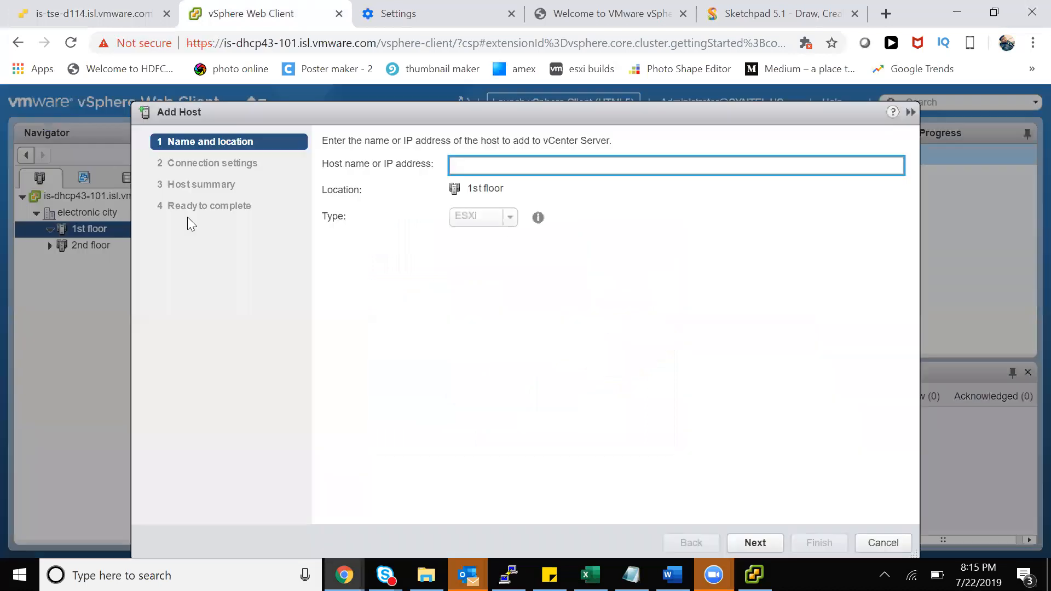
text(10.109.43.106)
click(89, 17)
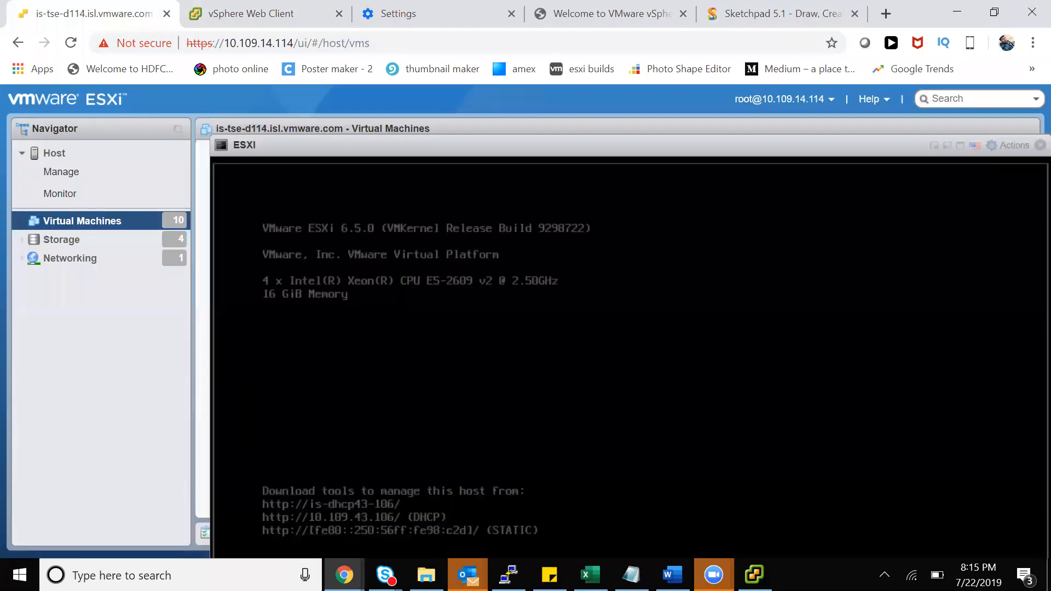
click(304, 15)
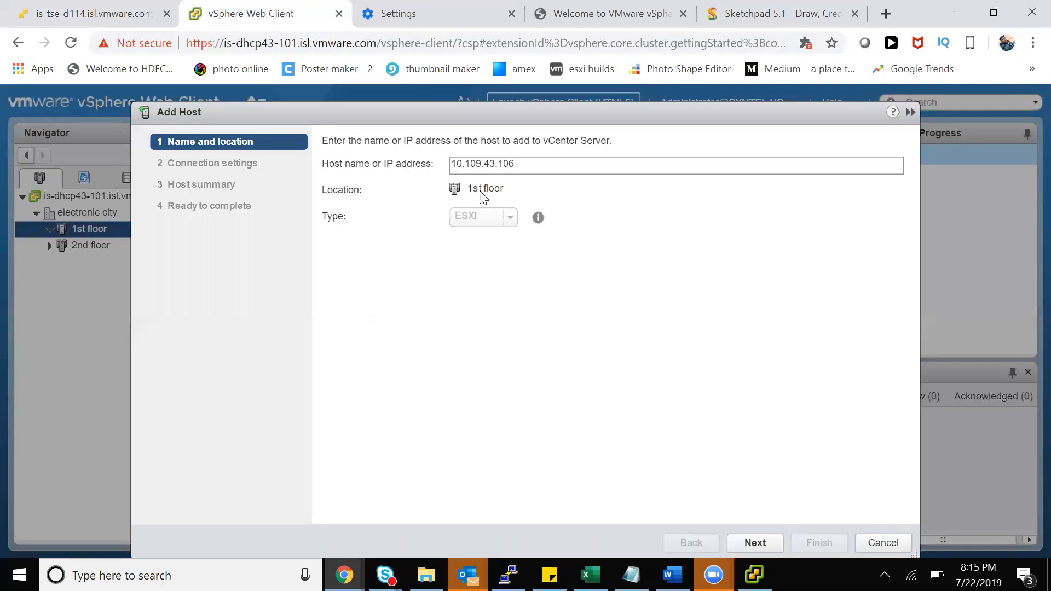
double_click(347, 187)
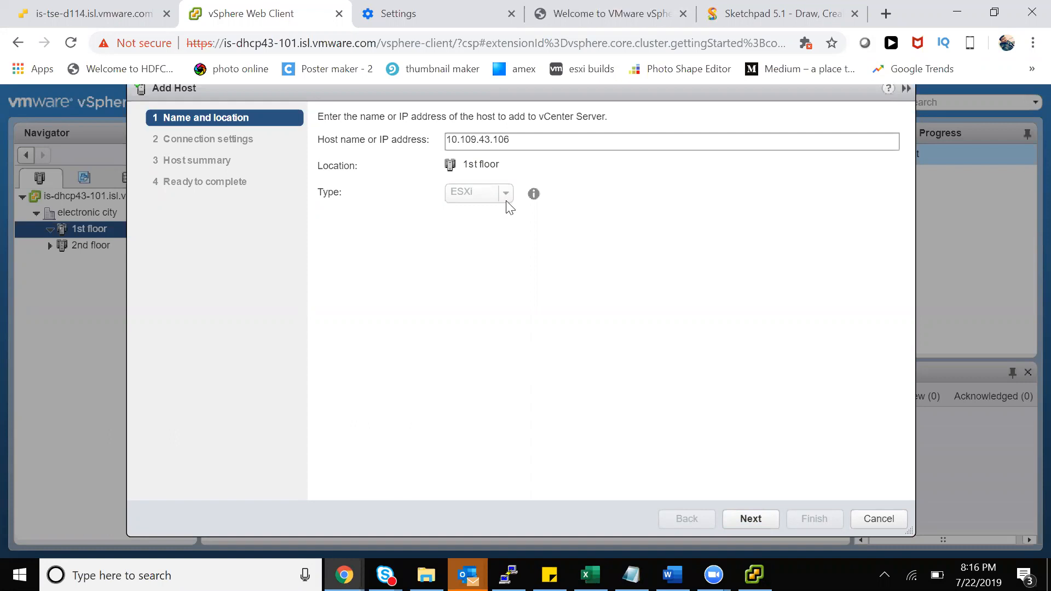
drag(517, 139, 420, 140)
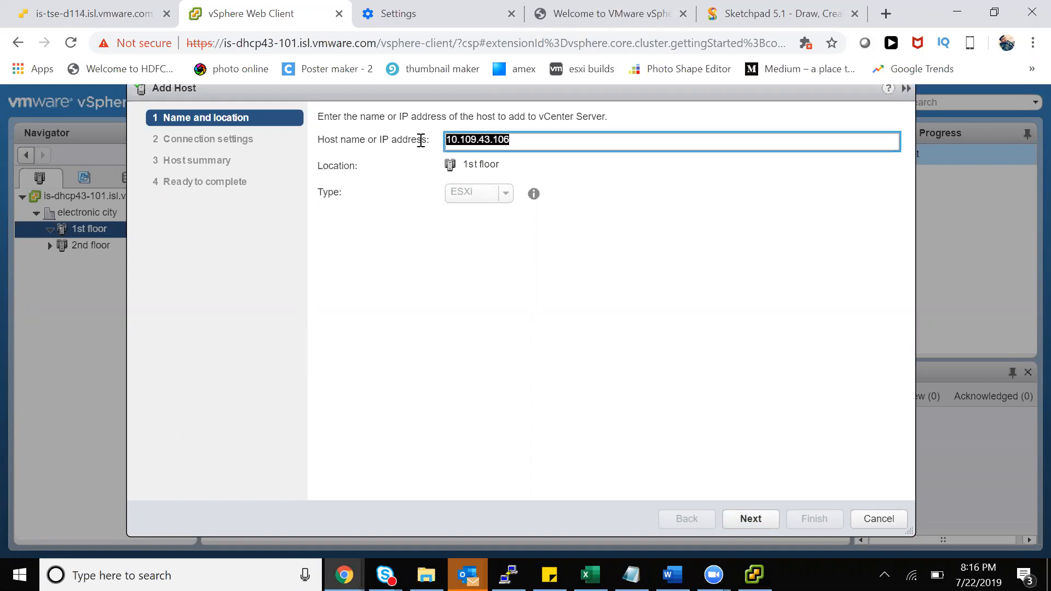
Connect with user name root and the host's password, then accept the host's certificate
click(749, 520)
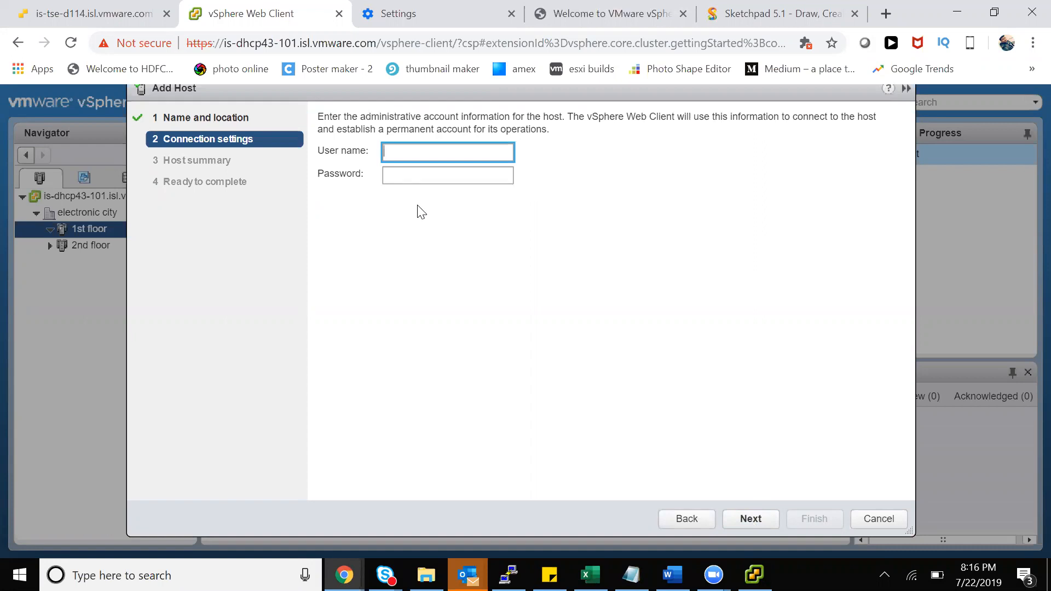
drag(389, 116, 850, 132)
click(428, 155)
text(root)
key(Tab)
text(******)
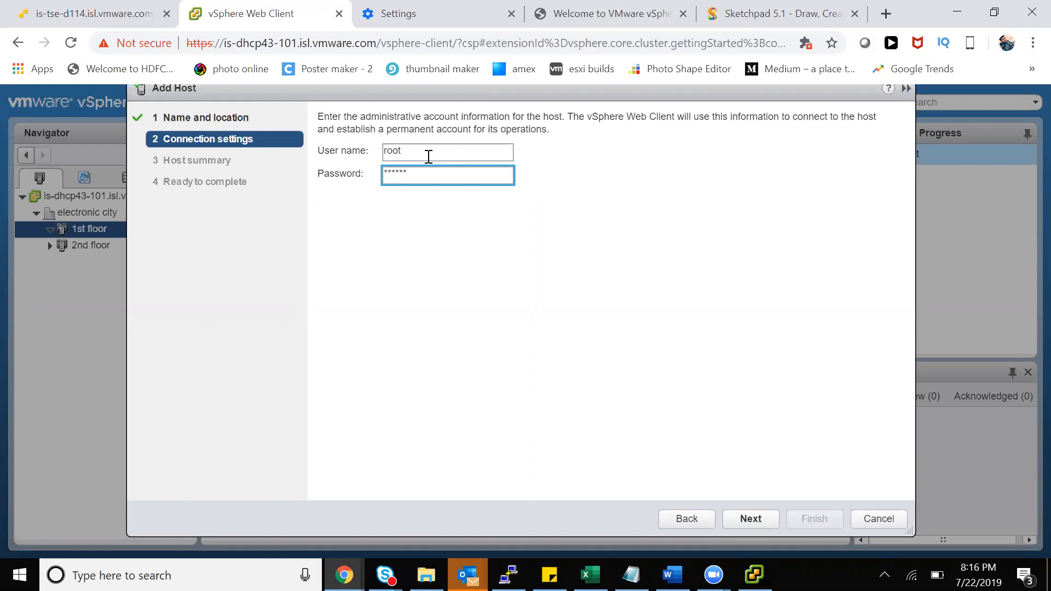
key(Return)
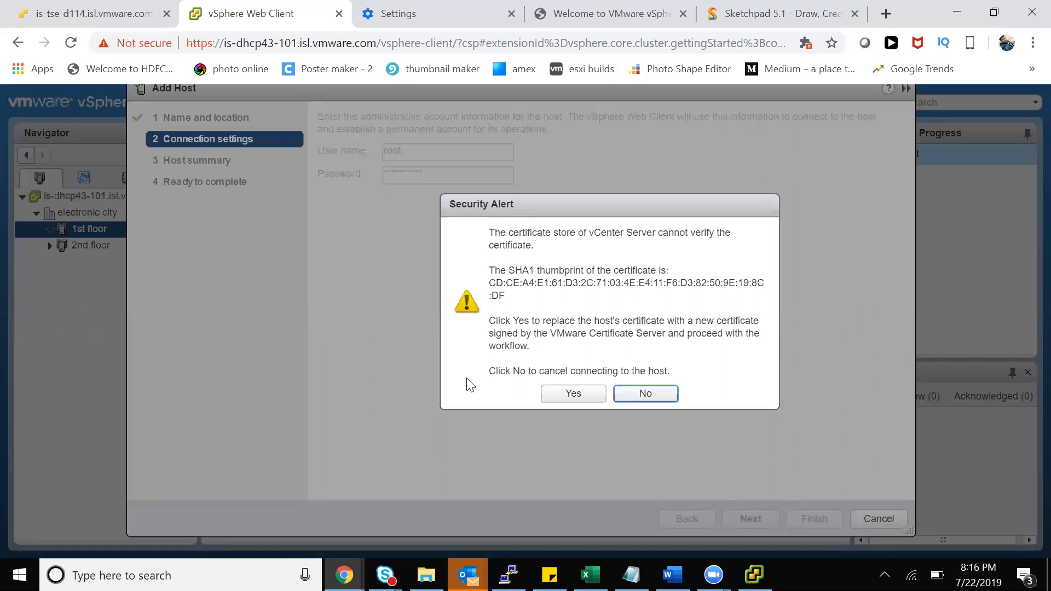
click(566, 392)
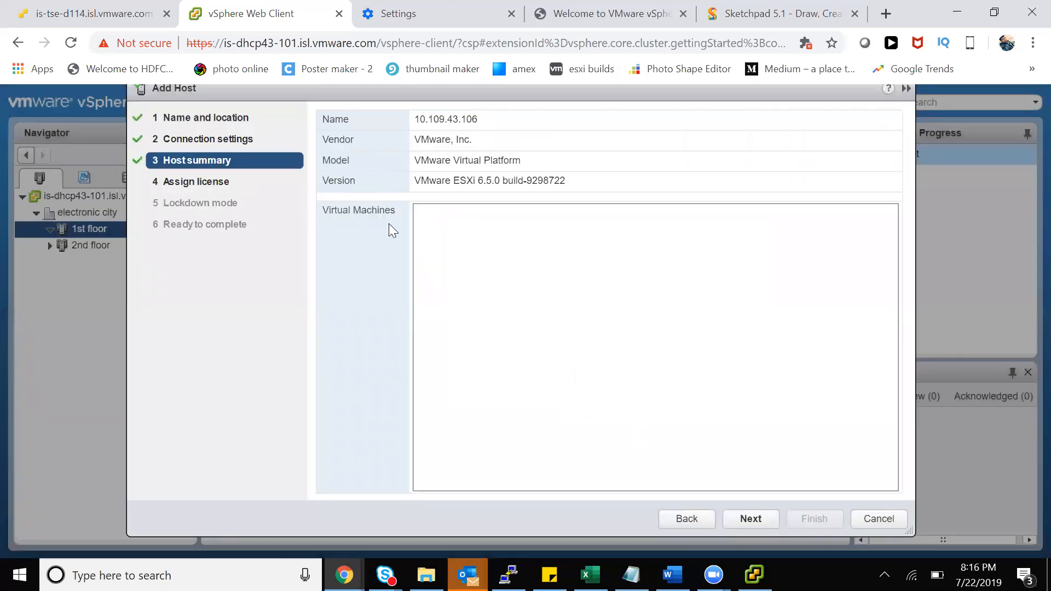
Review the ESXi 6.5.0 host summary, then assign the Evaluation License to the host
drag(425, 181, 554, 181)
click(449, 230)
click(758, 518)
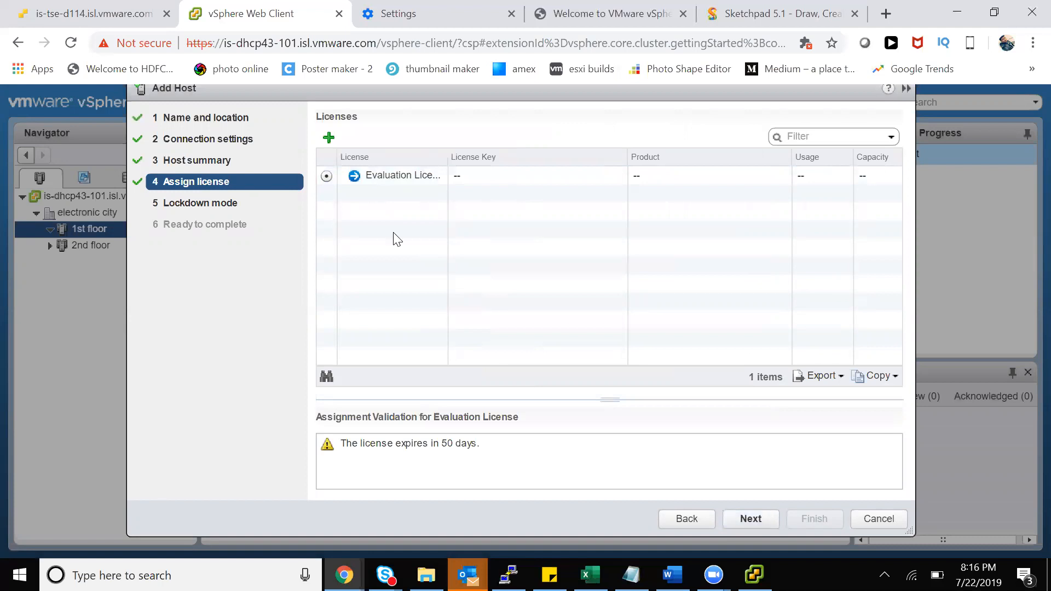
drag(448, 157, 564, 154)
click(465, 176)
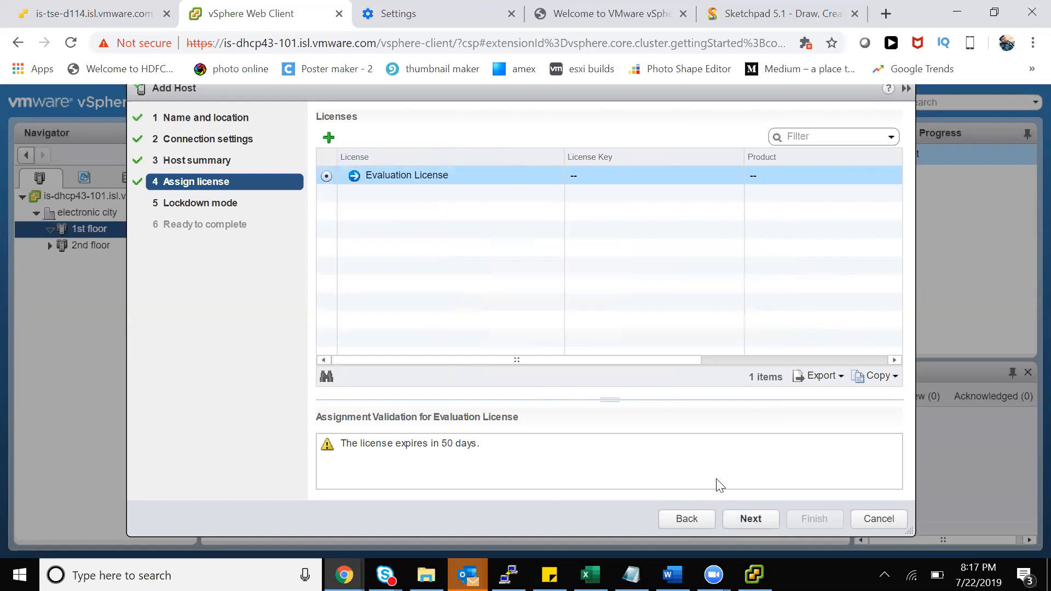
click(759, 519)
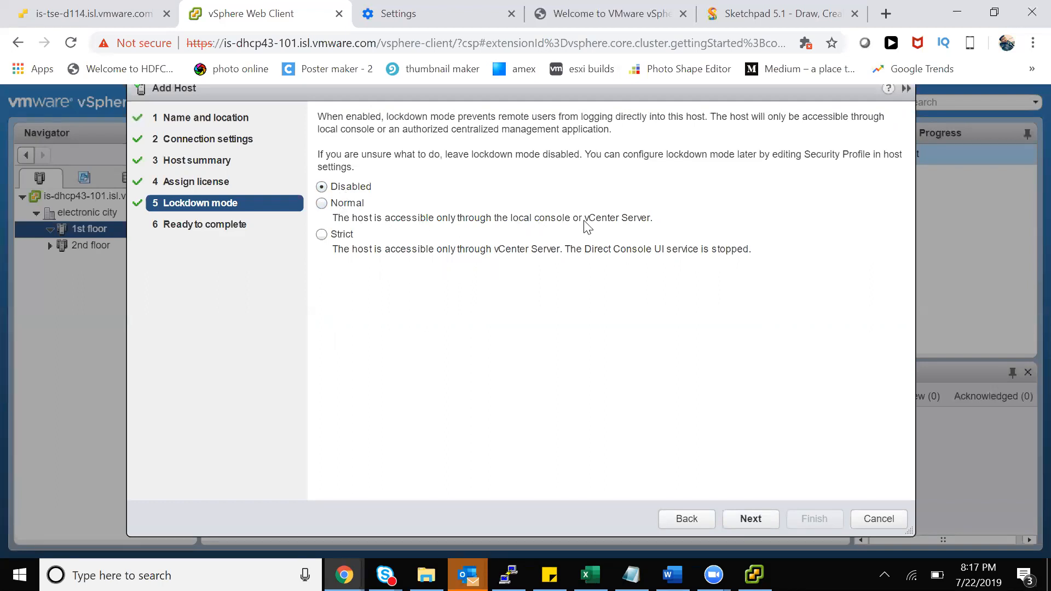
click(323, 236)
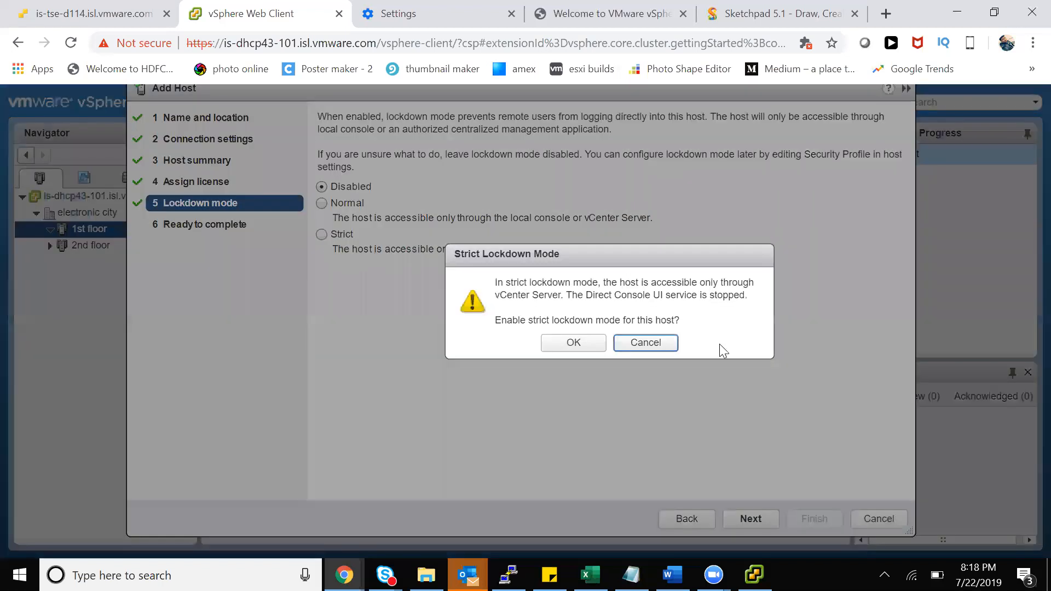
click(651, 344)
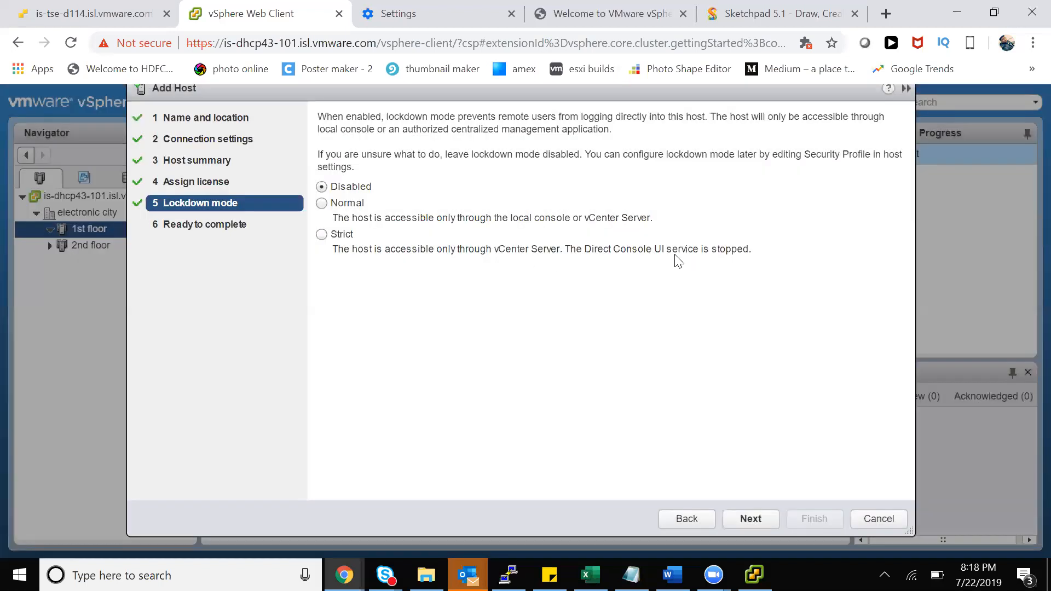
click(322, 186)
click(93, 14)
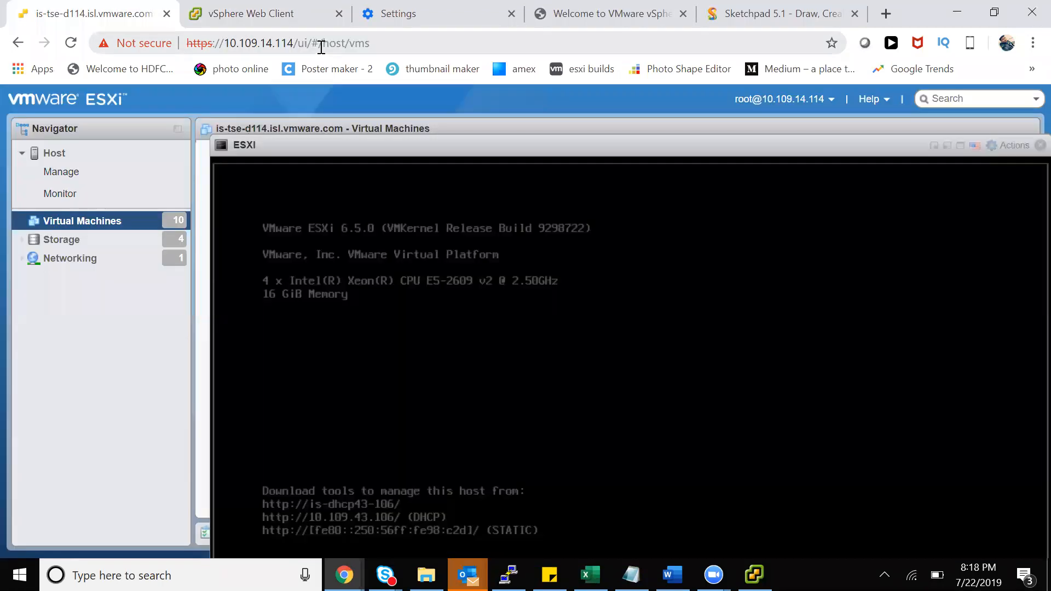
click(321, 43)
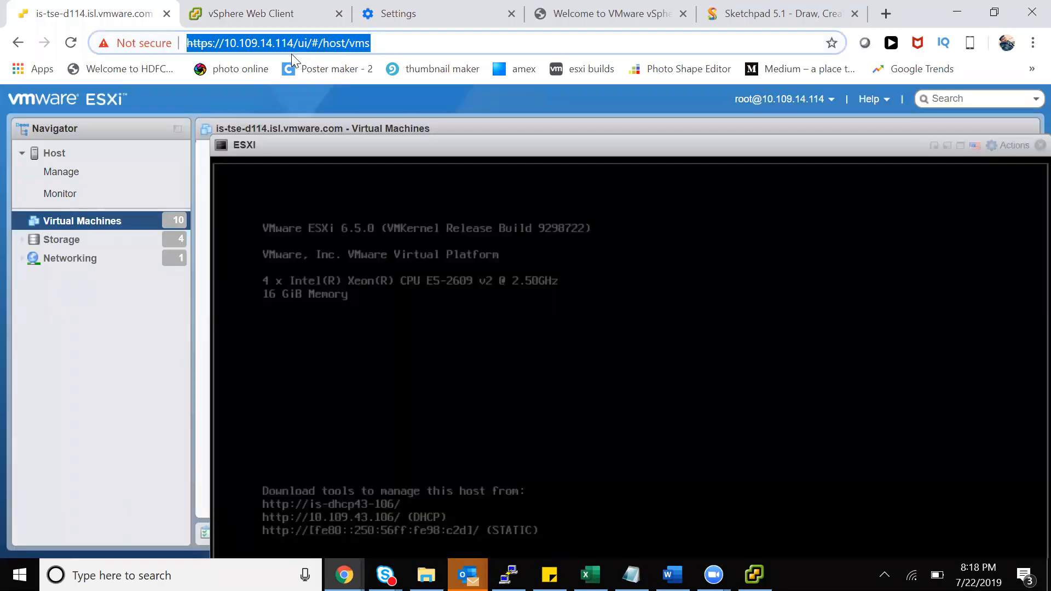
click(290, 21)
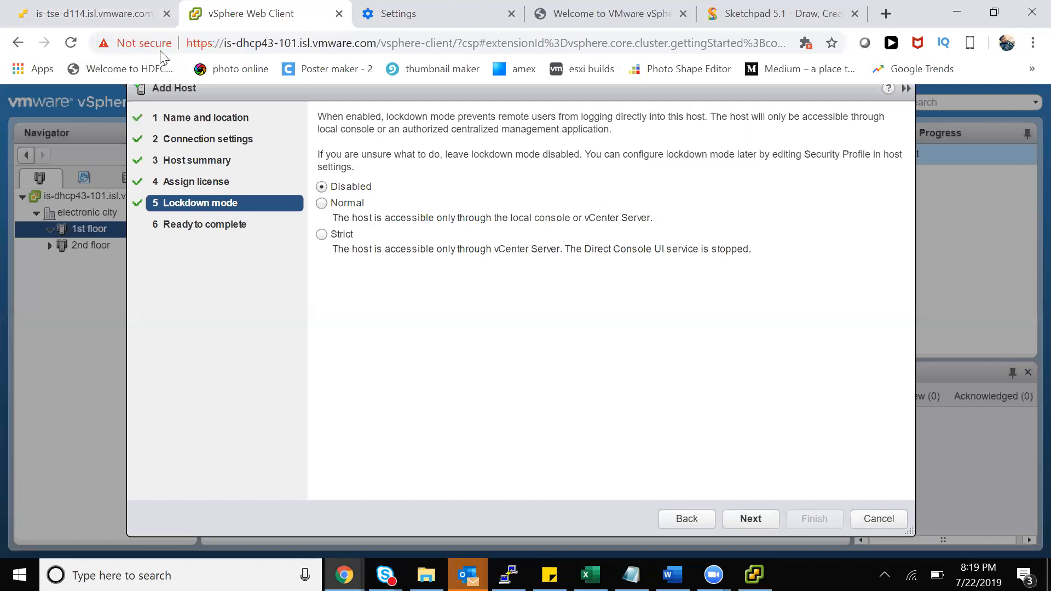
click(130, 19)
click(385, 43)
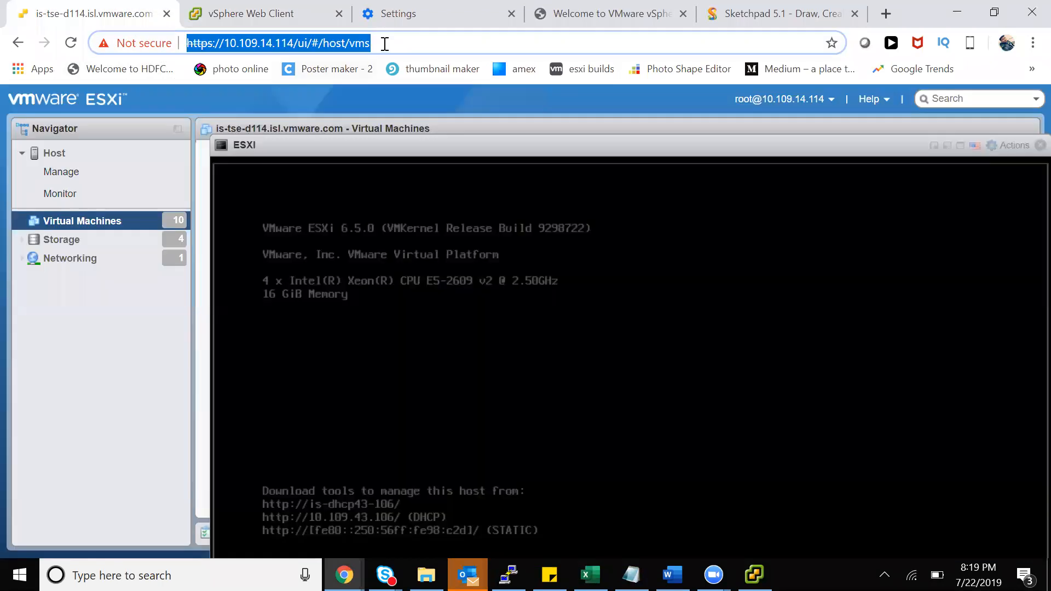
click(234, 16)
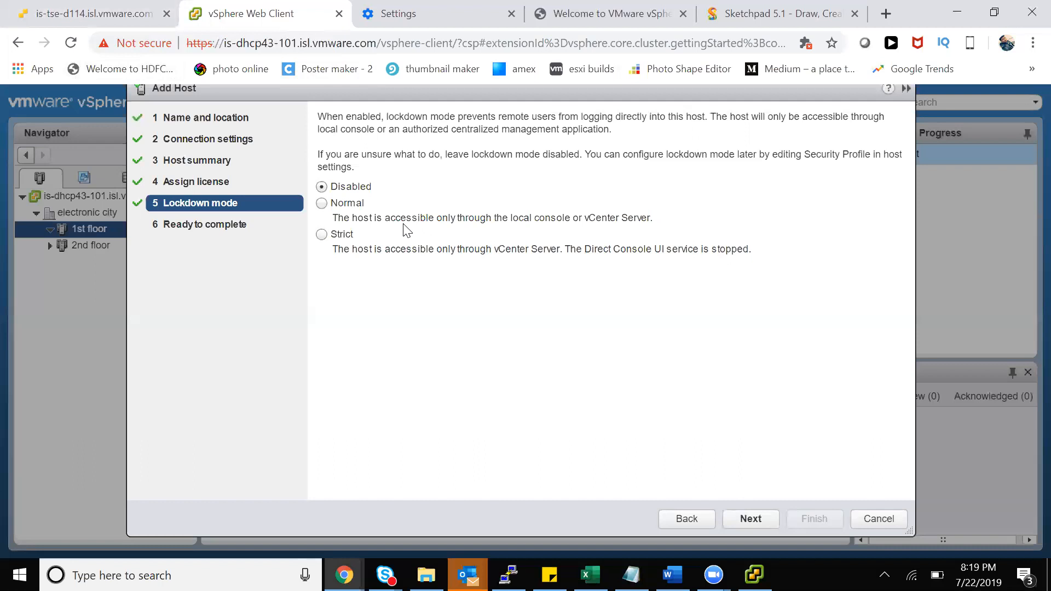
Choose Normal lockdown mode, review Ready to complete, and finish adding host 10.109.43.106
click(322, 204)
click(322, 204)
click(393, 225)
click(754, 523)
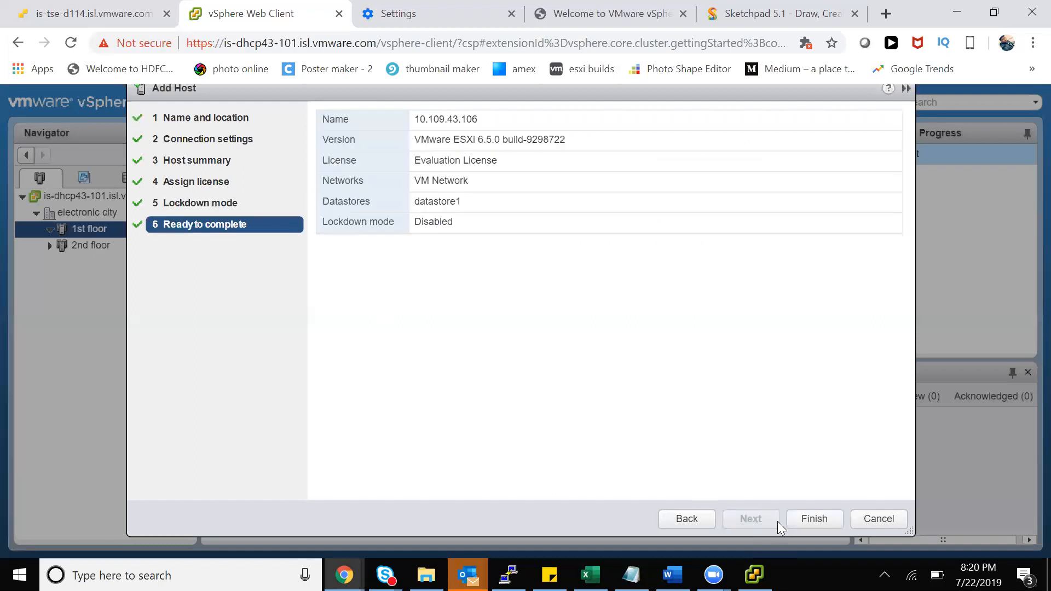
click(807, 519)
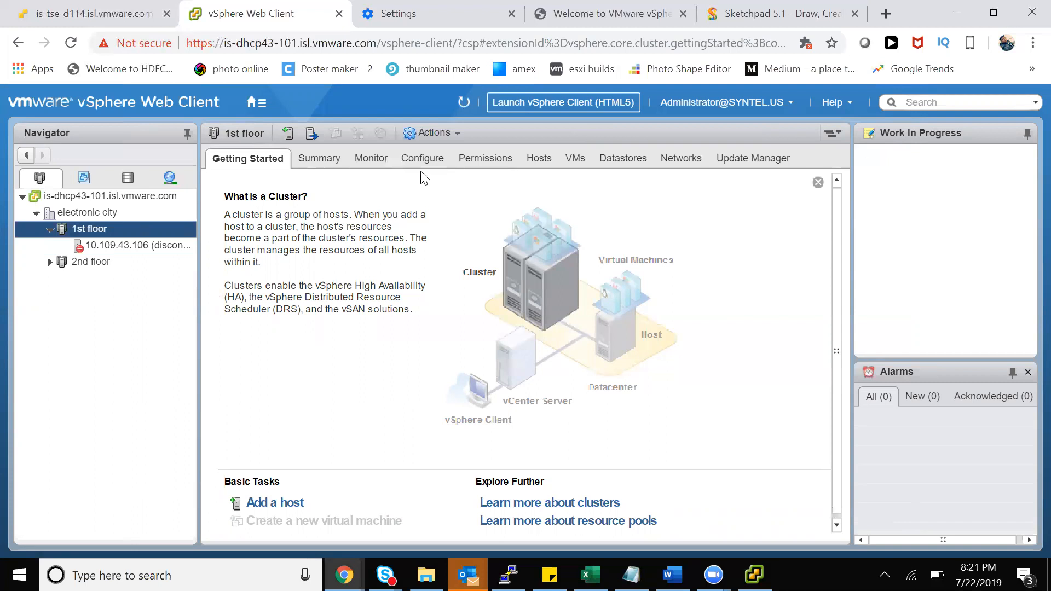
Check 1st floor's Tasks & Events, view host 10.109.43.106, and expand the empty 2nd floor cluster
click(385, 166)
click(356, 202)
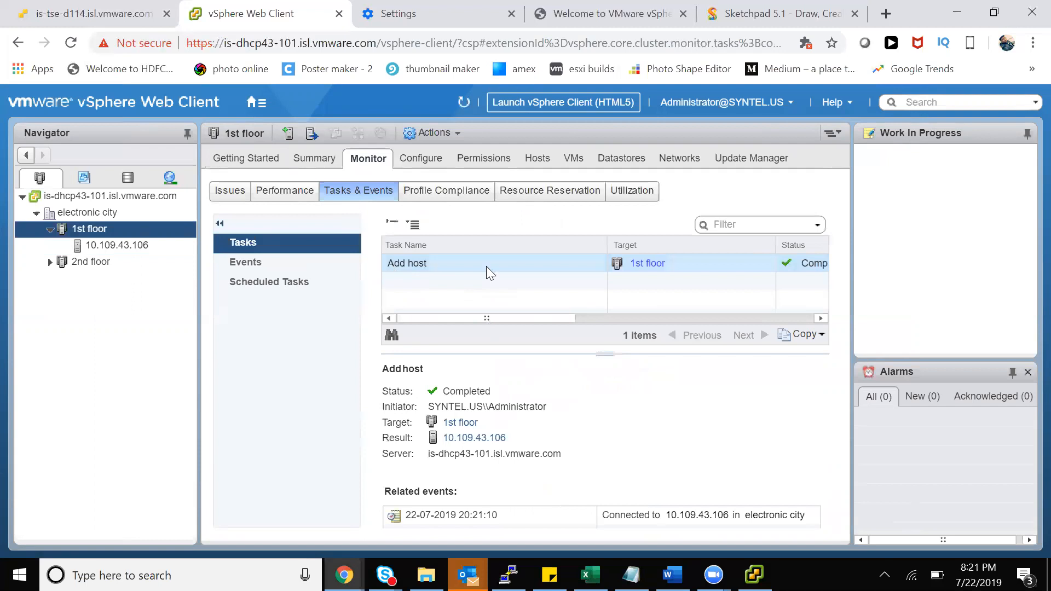
drag(553, 320, 605, 321)
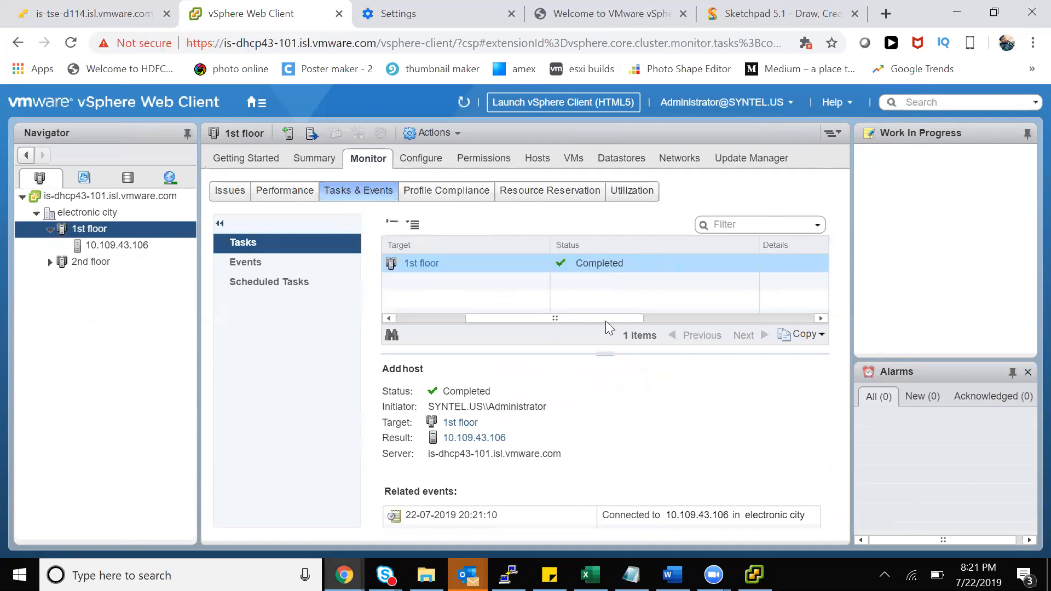
drag(494, 319, 612, 318)
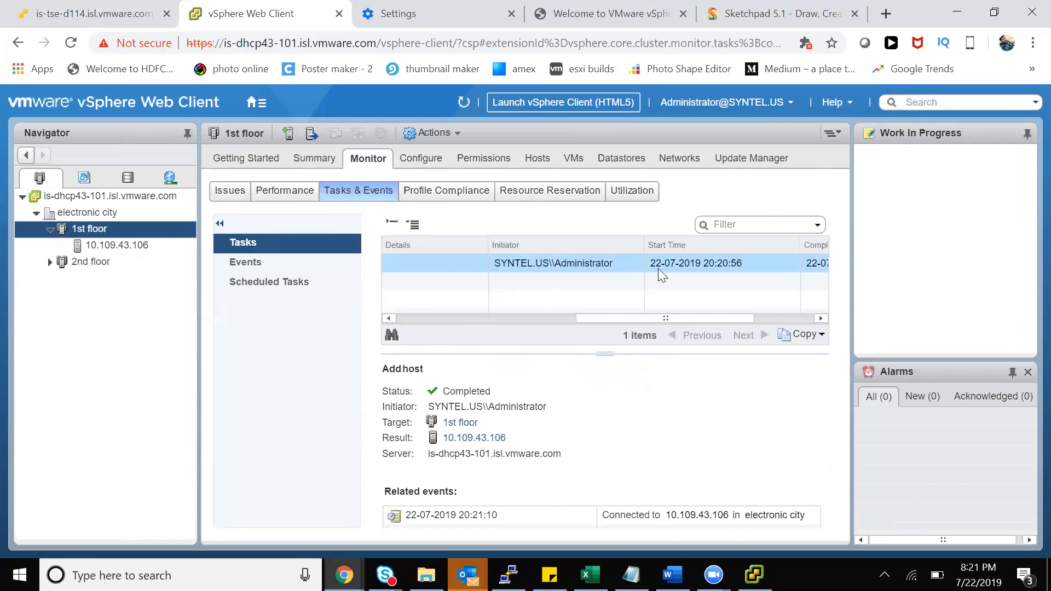
drag(675, 320, 724, 321)
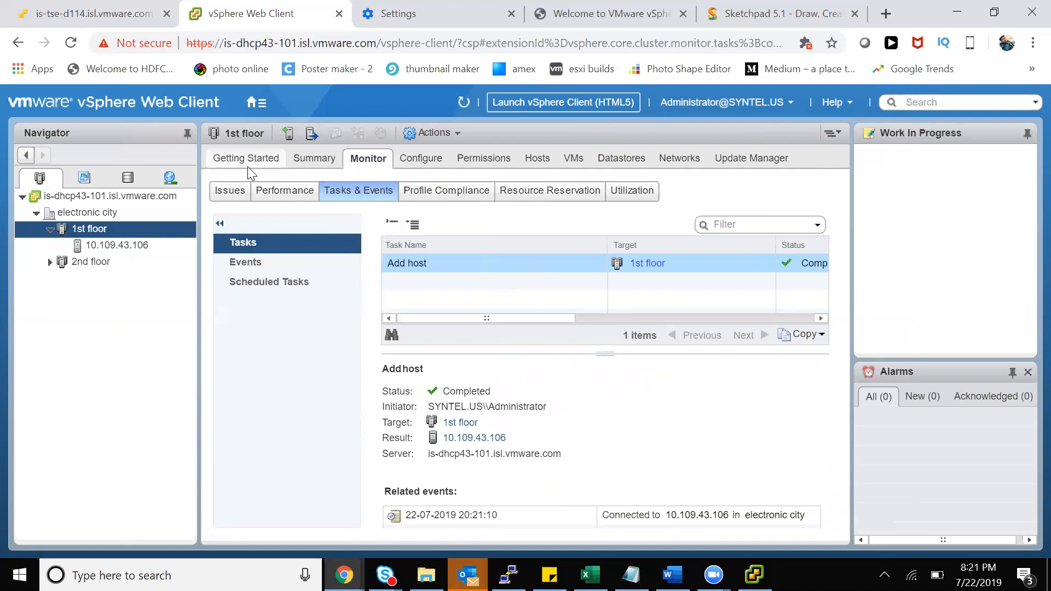
click(81, 242)
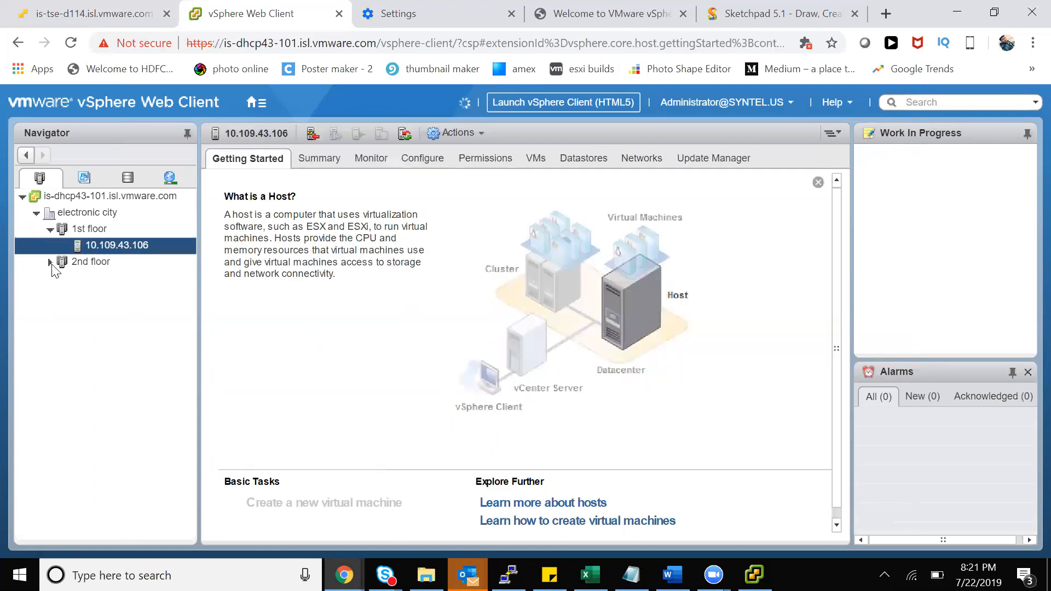
click(50, 263)
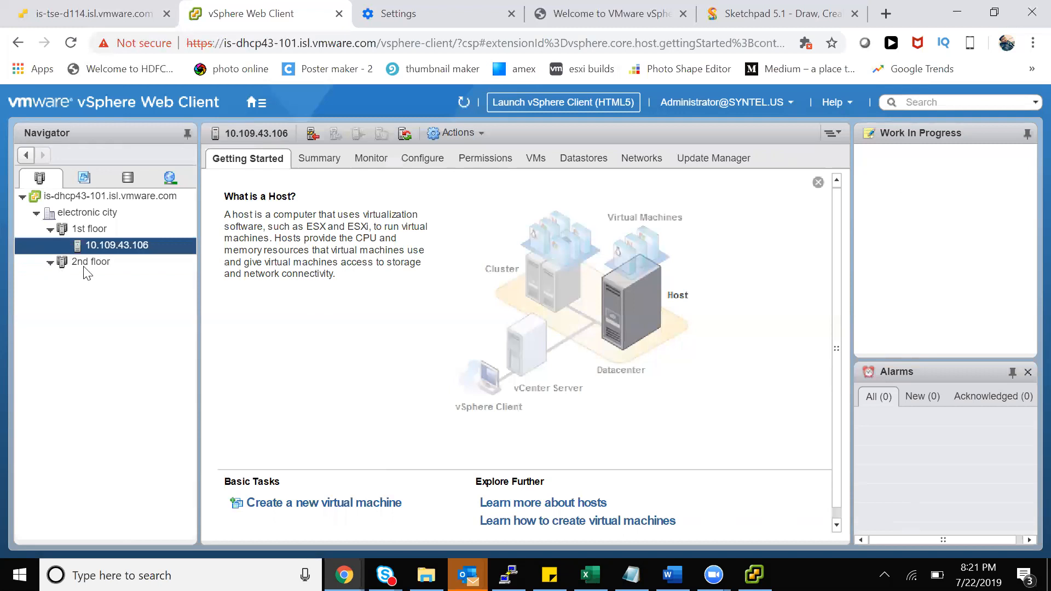
click(92, 230)
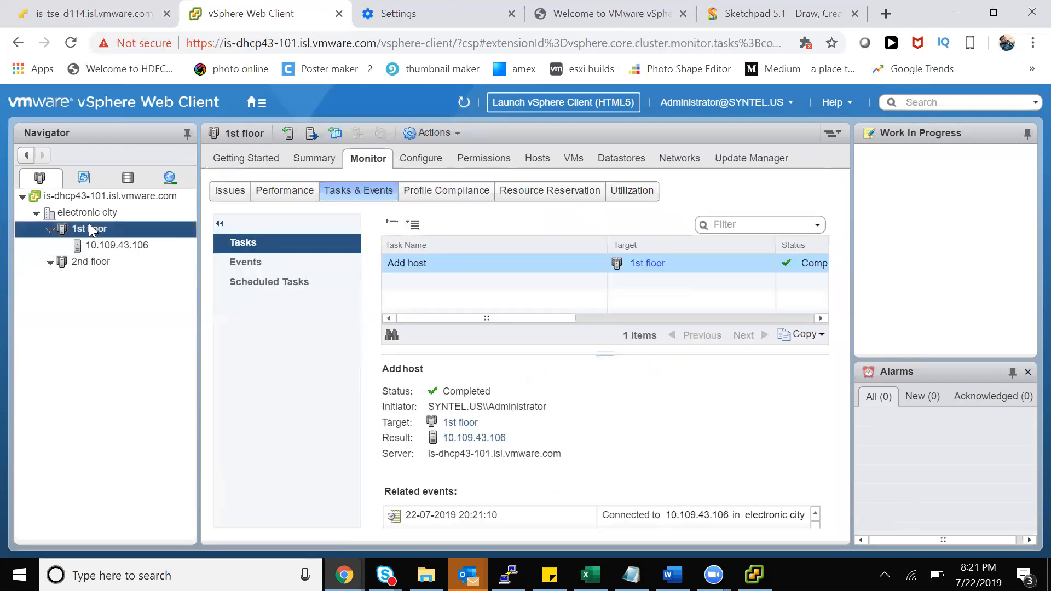
In Sketchpad, draw a branch from Host labelled '6.5 – 64'
click(761, 16)
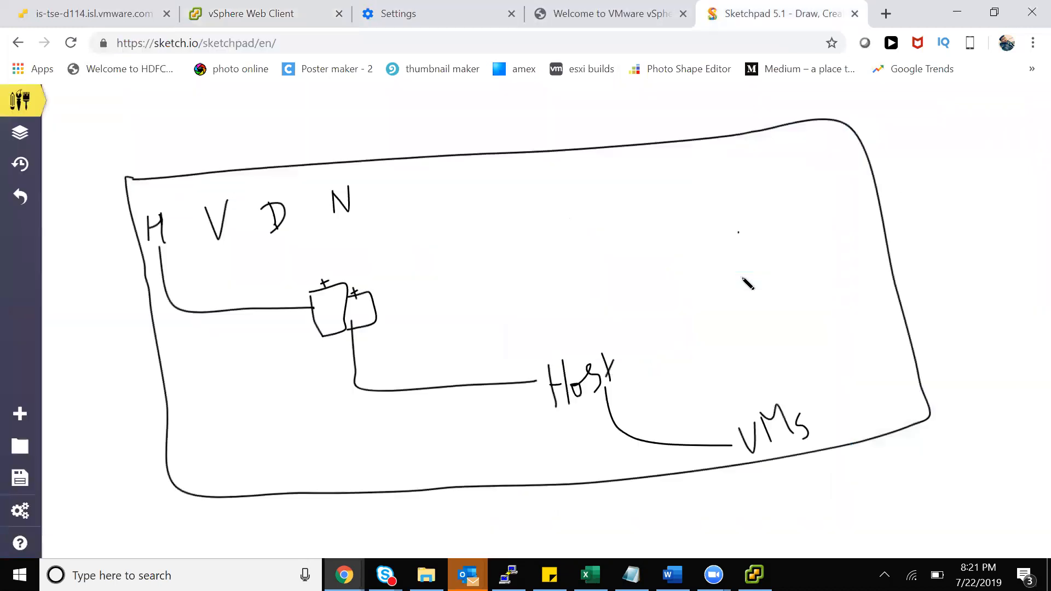
drag(616, 365, 705, 346)
click(766, 330)
mouse_move(749, 314)
mouse_down()
mouse_move(747, 338)
mouse_move(772, 331)
mouse_up()
drag(771, 315, 809, 307)
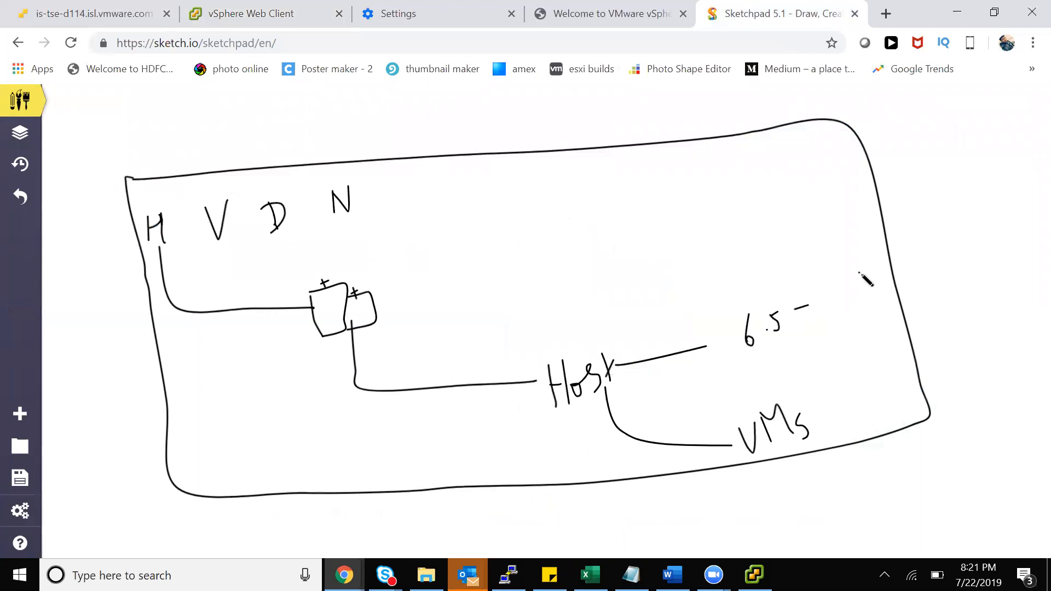
drag(859, 272, 863, 302)
mouse_move(873, 287)
mouse_down()
mouse_move(893, 302)
mouse_move(877, 340)
mouse_up()
Add a second Host branch labelled '6.0 – 32', then return to the vSphere Web Client
click(658, 362)
drag(668, 376, 787, 355)
click(813, 354)
mouse_move(860, 337)
mouse_down()
mouse_move(878, 372)
mouse_move(916, 354)
mouse_up()
click(339, 103)
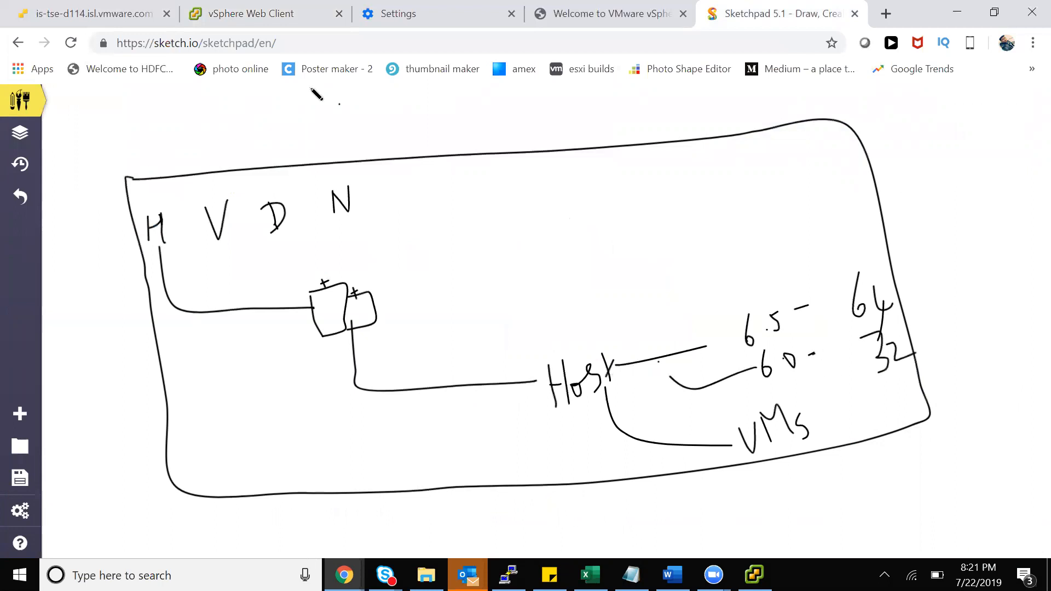
click(245, 18)
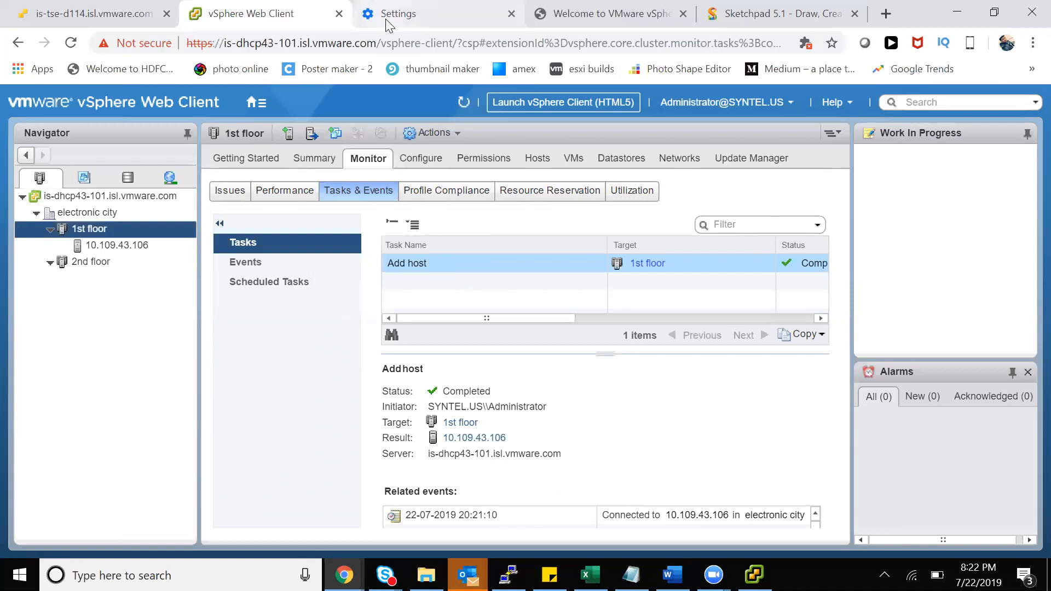
Toggle the 1st floor cluster in the Navigator, leaving it expanded to show its host
click(47, 230)
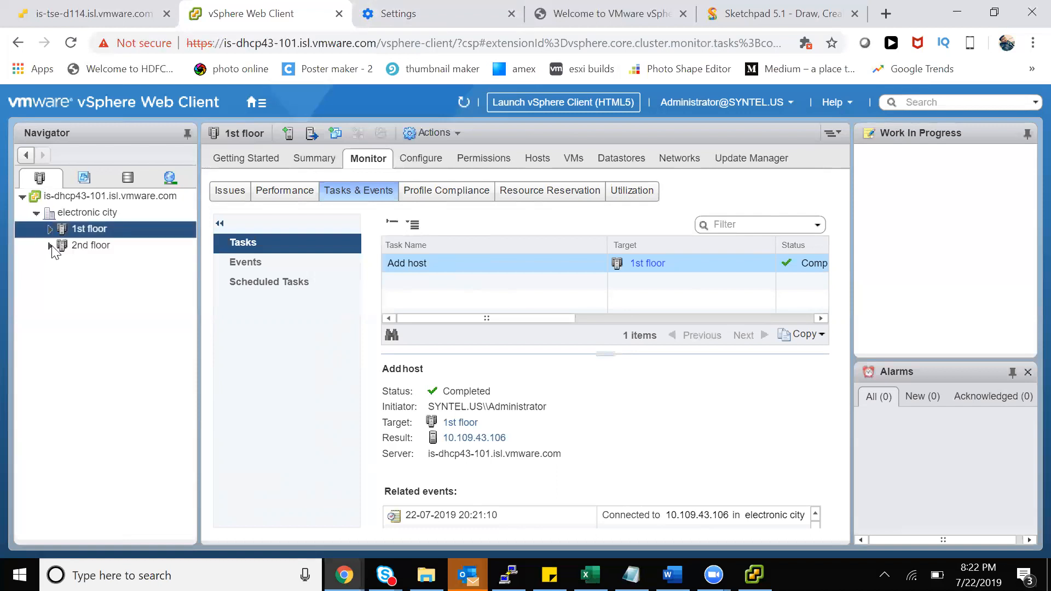
right_click(78, 213)
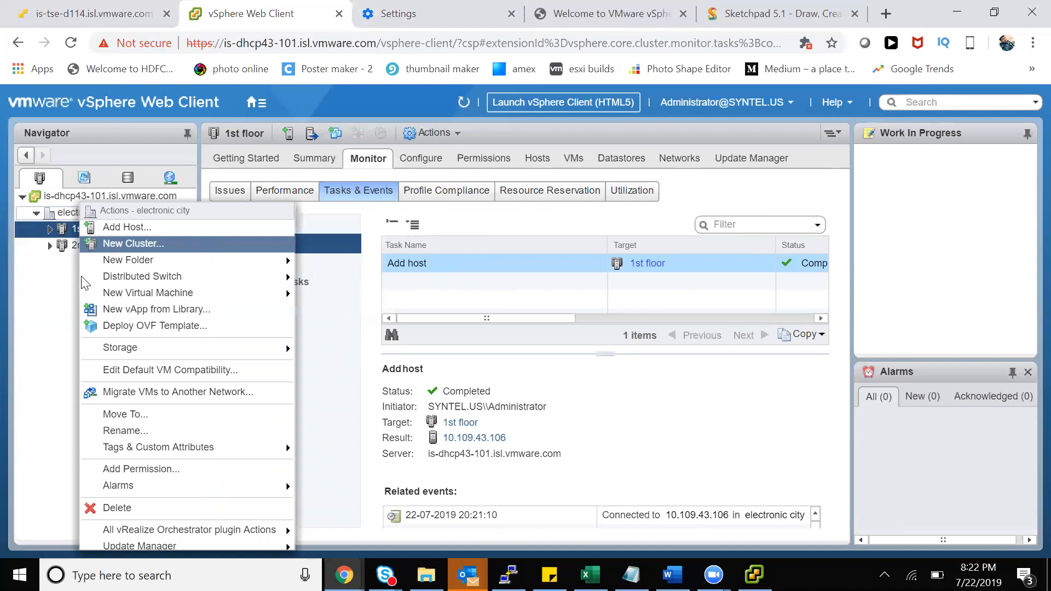
click(62, 283)
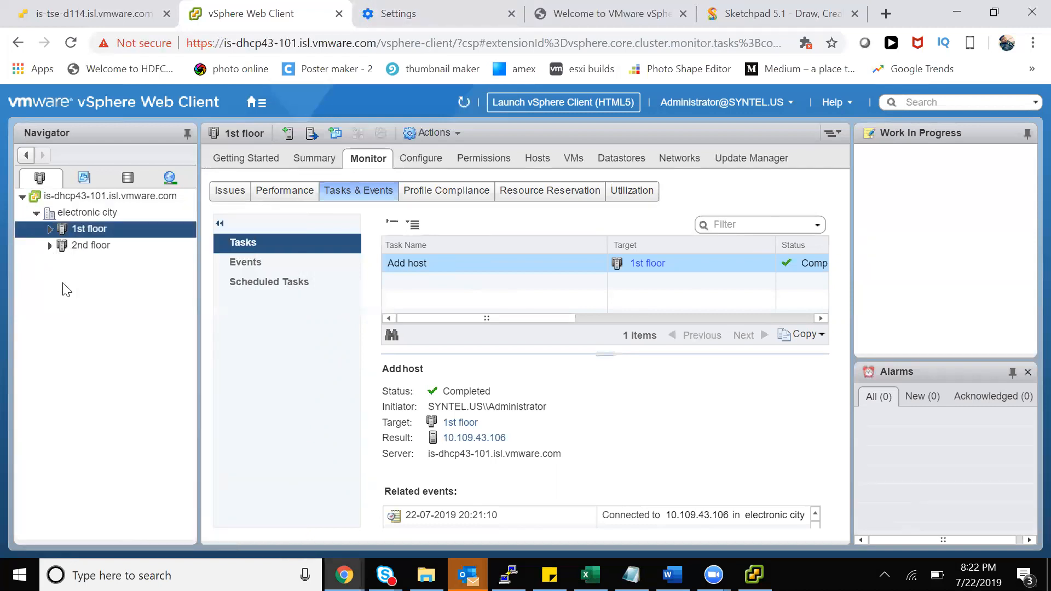
click(50, 229)
click(50, 230)
click(50, 230)
click(50, 229)
click(50, 229)
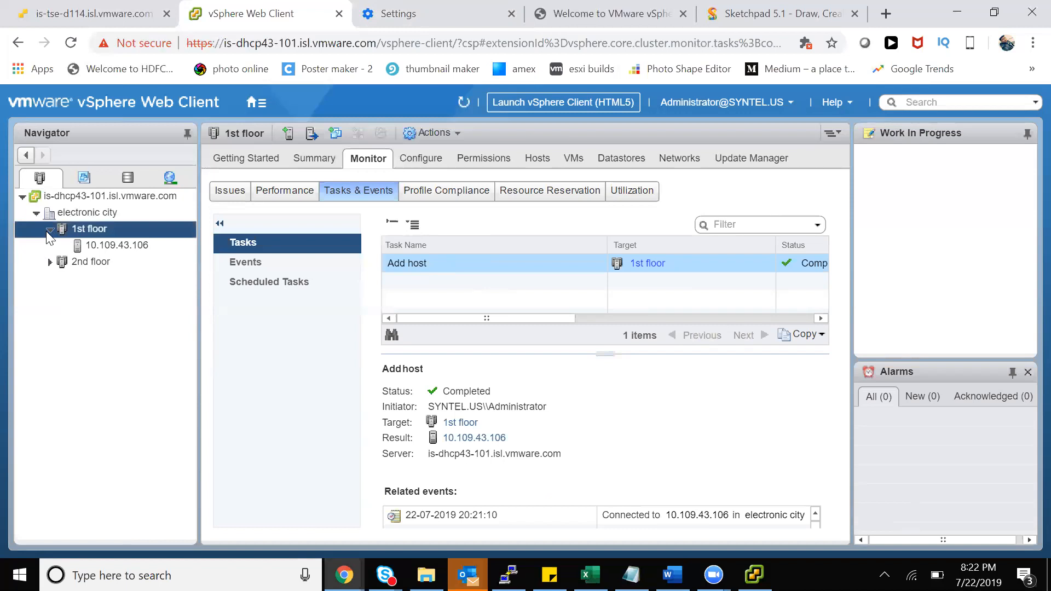
Collapse the 1st floor cluster and choose Rename... from its actions menu
click(49, 230)
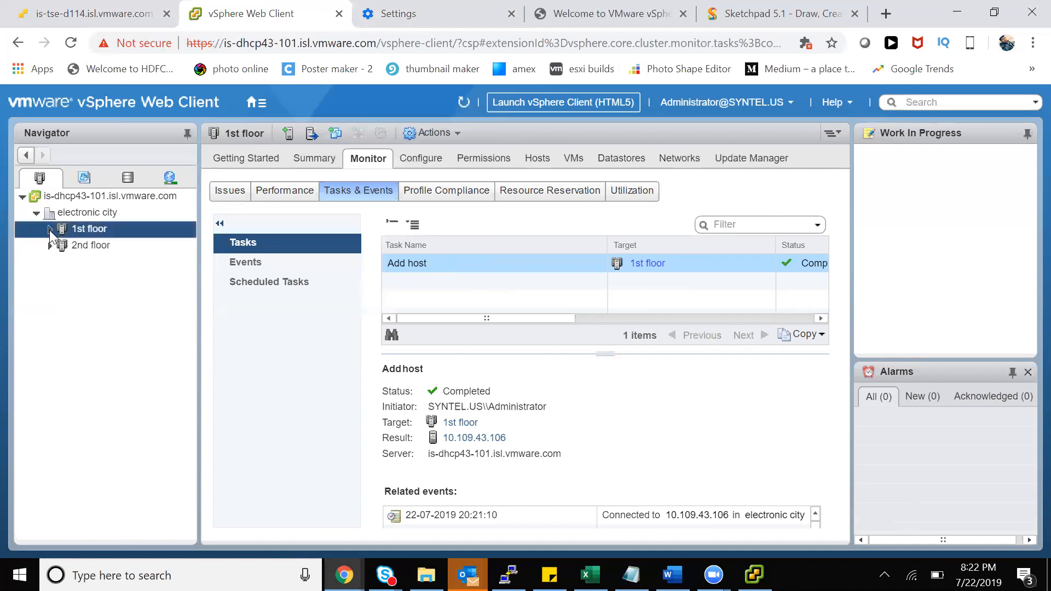
right_click(90, 229)
click(139, 415)
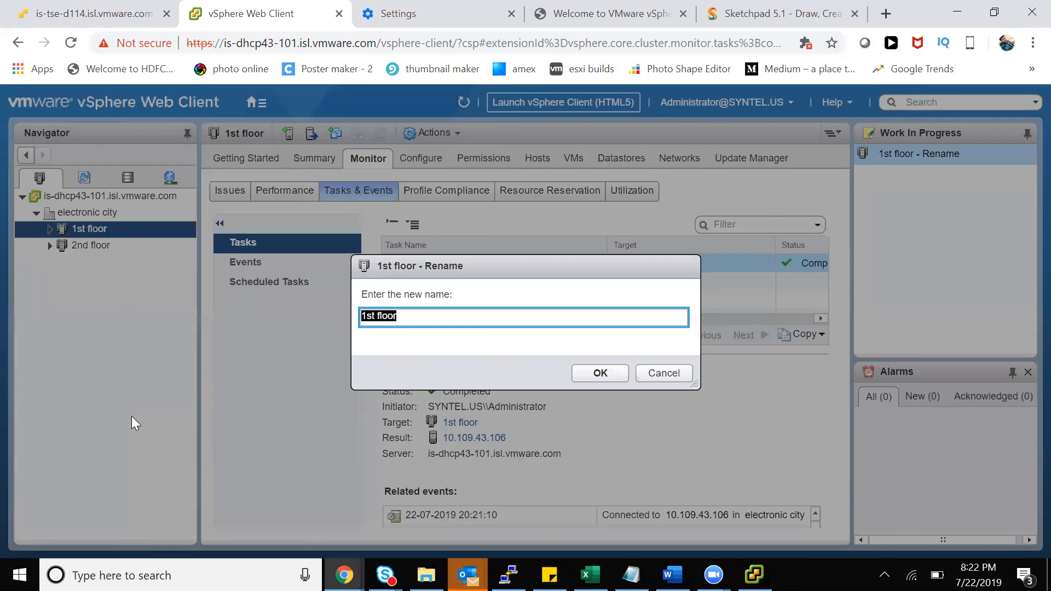
Rename the 1st floor cluster to 'Databases'
text(Data)
key(BackSpace)
key(BackSpace)
text(atabases)
key(Return)
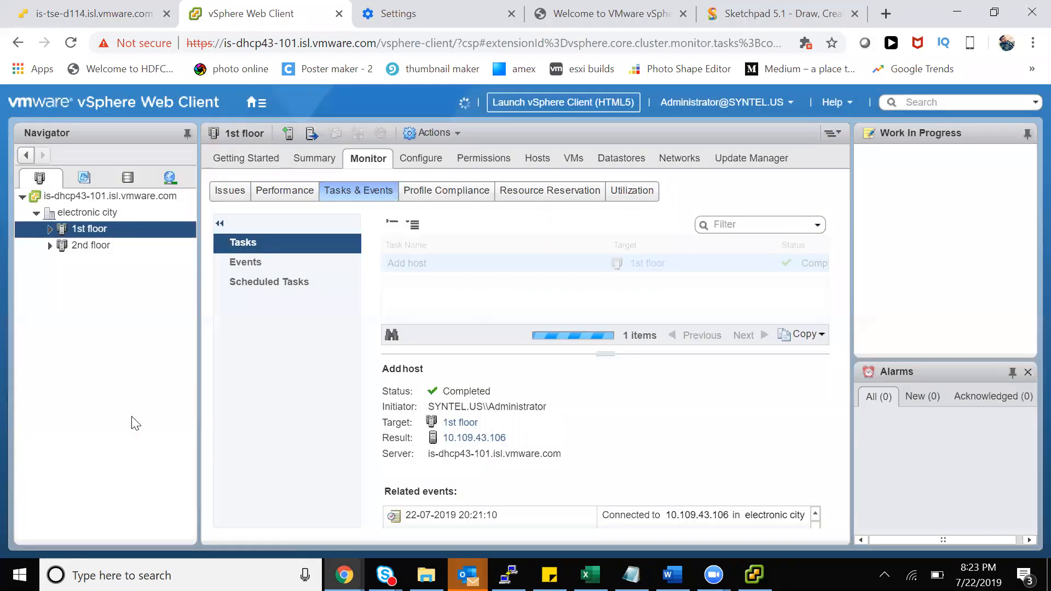
Rename the 2nd floor cluster to 'mail servers', expand Databases, and show electronic city
right_click(74, 228)
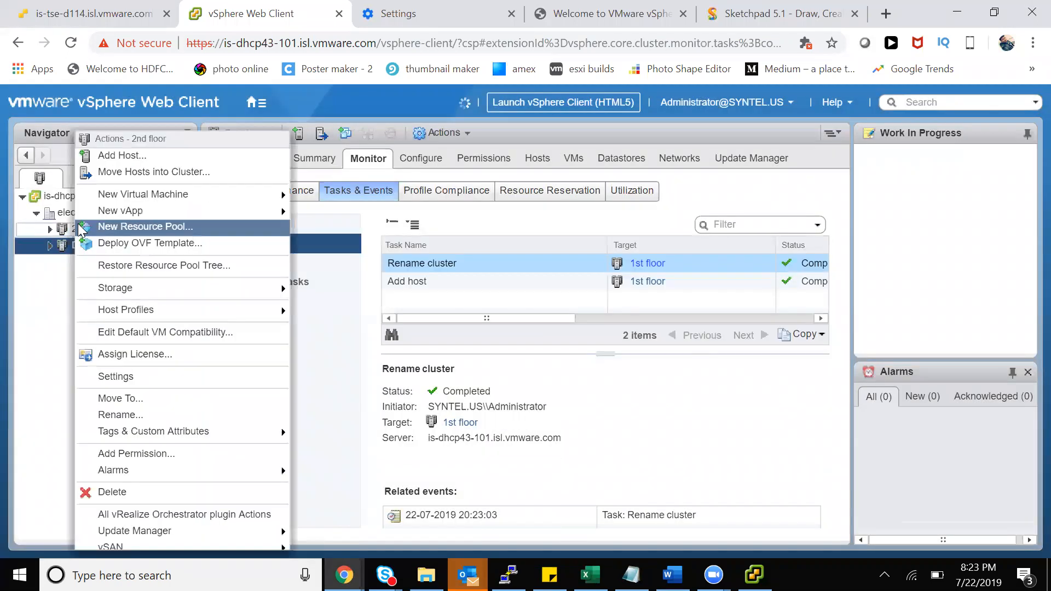
click(126, 417)
text(mail serv)
key(Return)
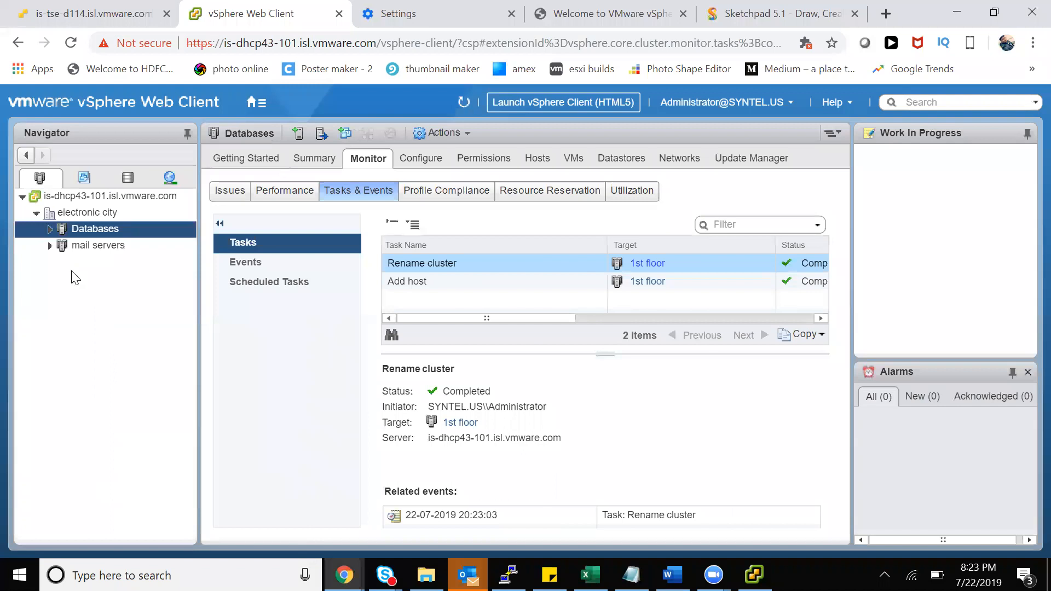
click(49, 229)
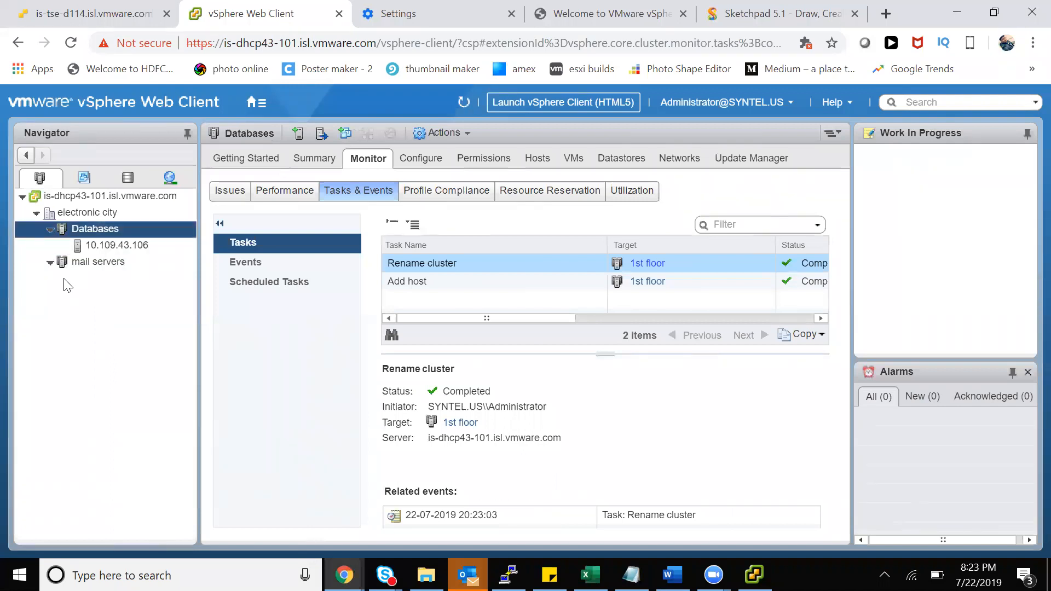
click(107, 213)
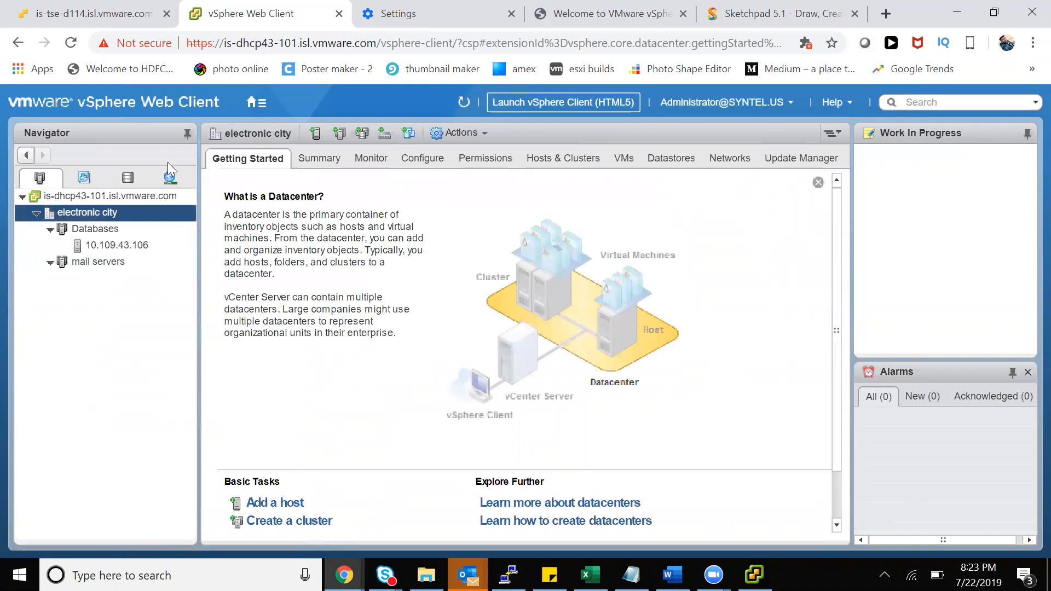
In the ESXi Host Client, close the ESXI machine's console to reveal the 10-item Virtual Machines list
click(97, 21)
click(245, 45)
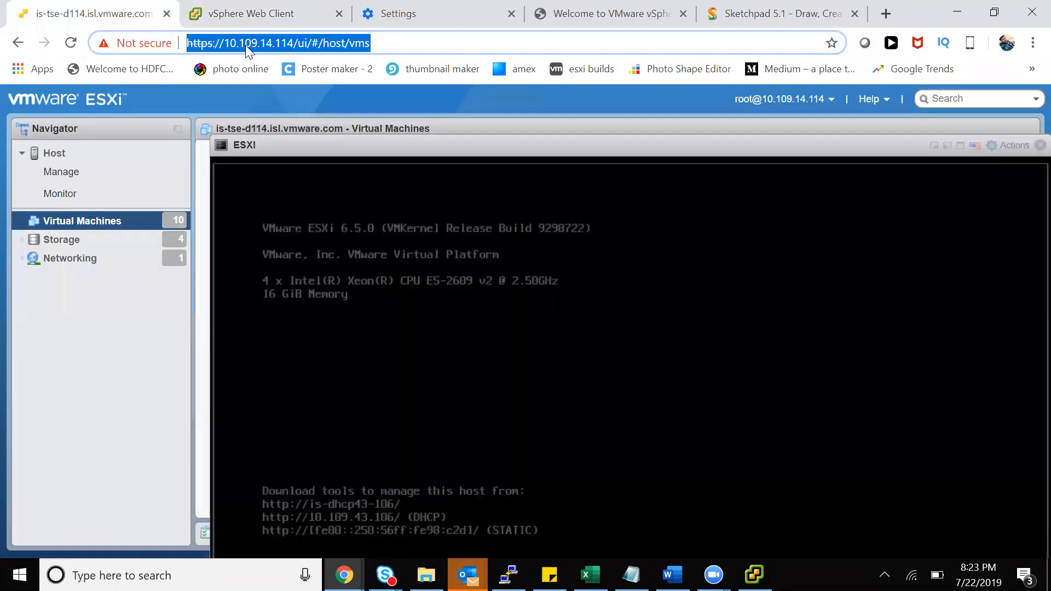
drag(288, 142, 173, 107)
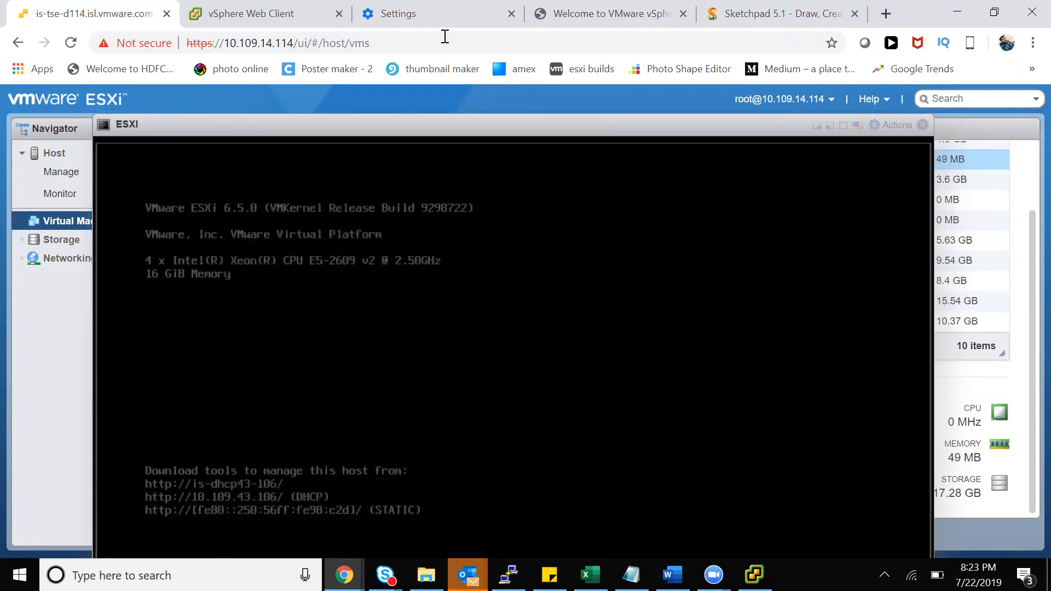
click(903, 125)
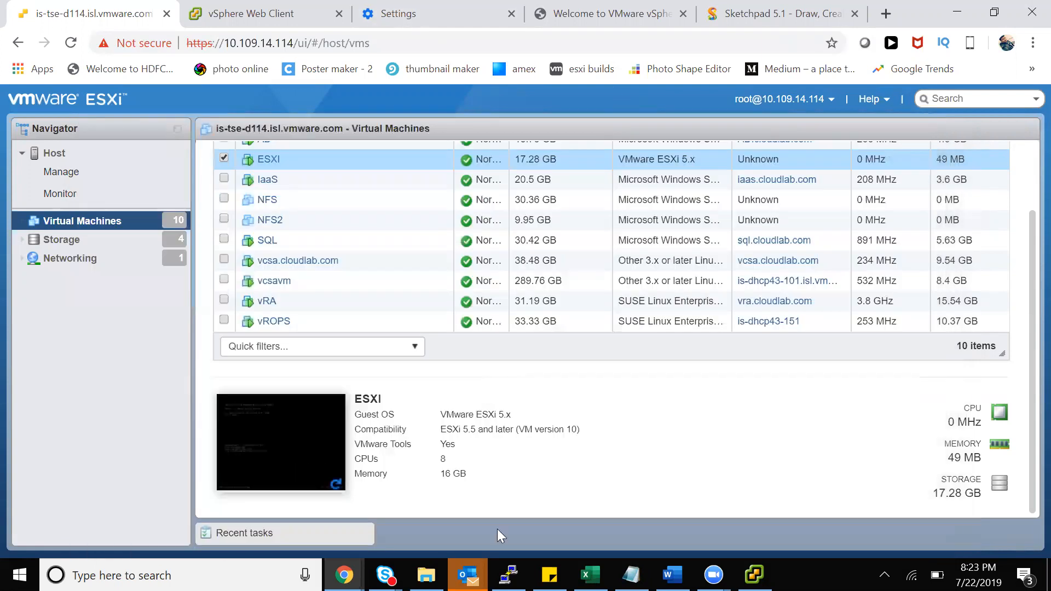